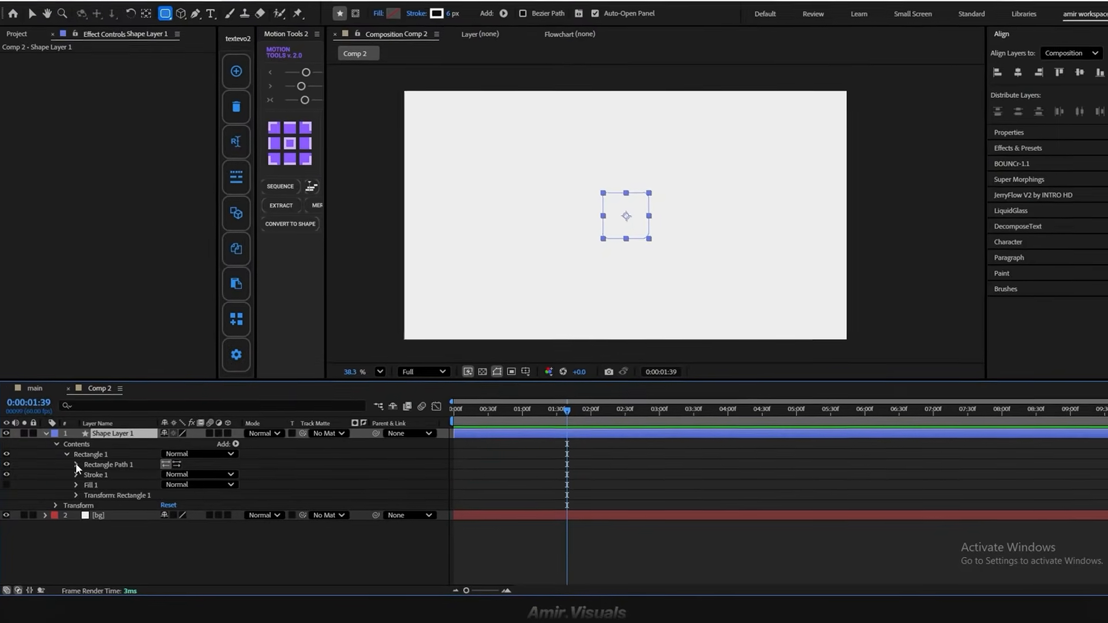
# Step: Set the roundness of Shape Layer 1's rectangle path to 228
pyautogui.click(75, 467)
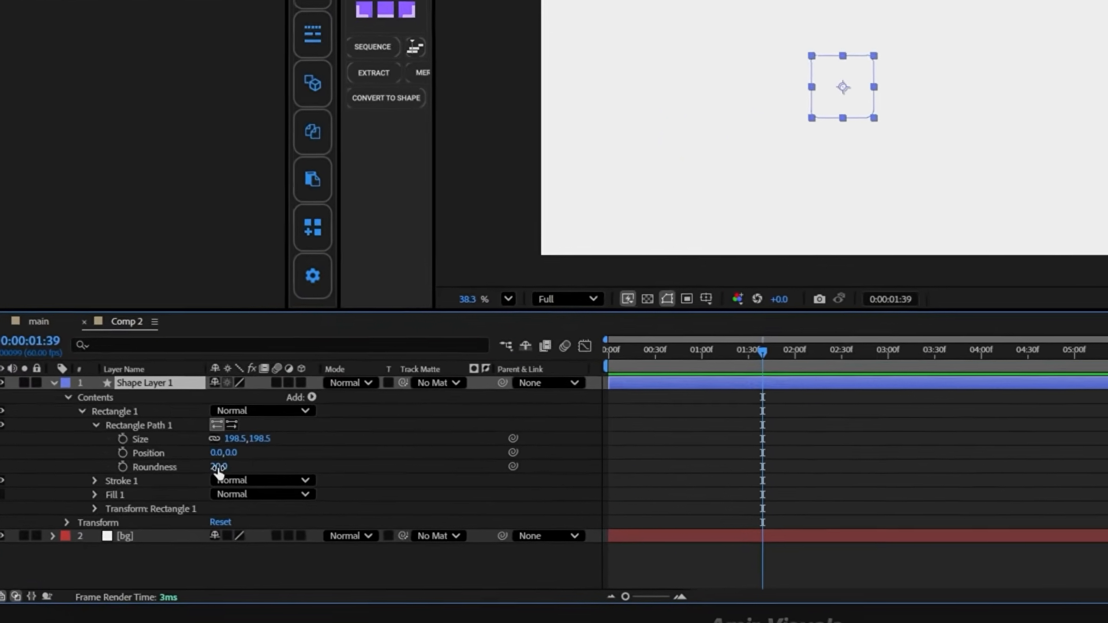
pyautogui.moveTo(218, 467); pyautogui.dragTo(346, 468)
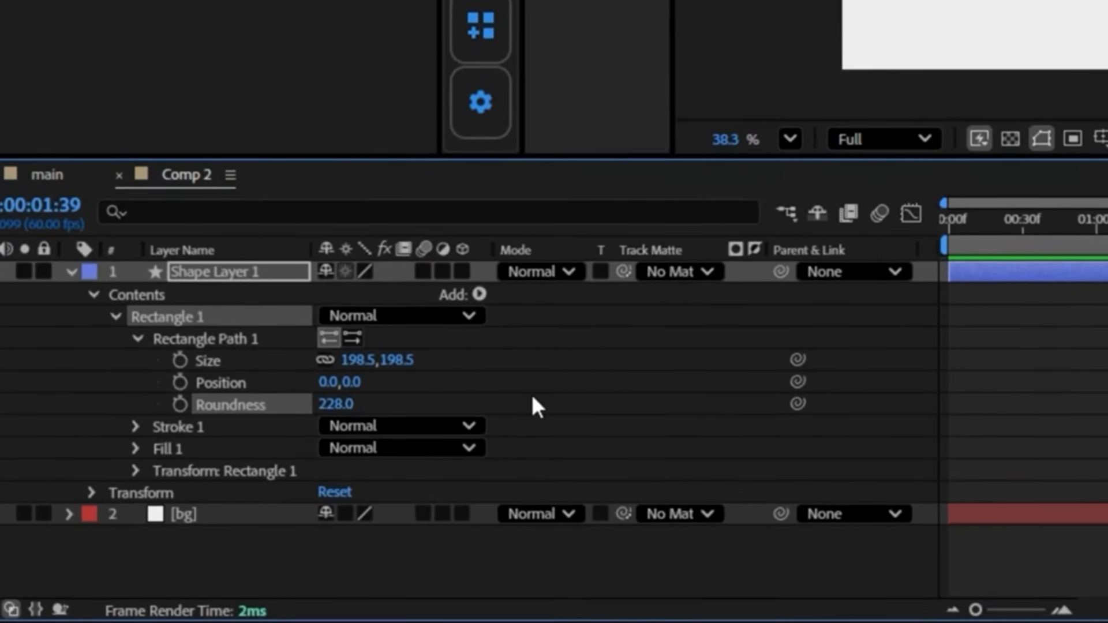
pyautogui.click(532, 398)
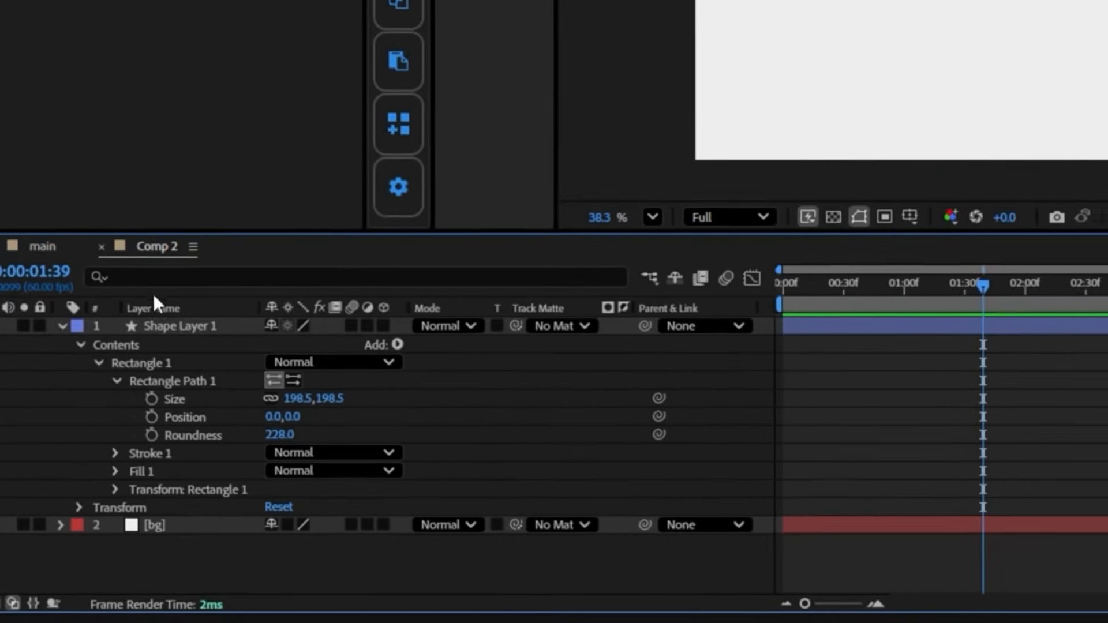
# Step: Duplicate Shape Layer 1 and set the copy's scale to 80%
pyautogui.click(239, 273)
pyautogui.hotkey('ctrl', 'd')
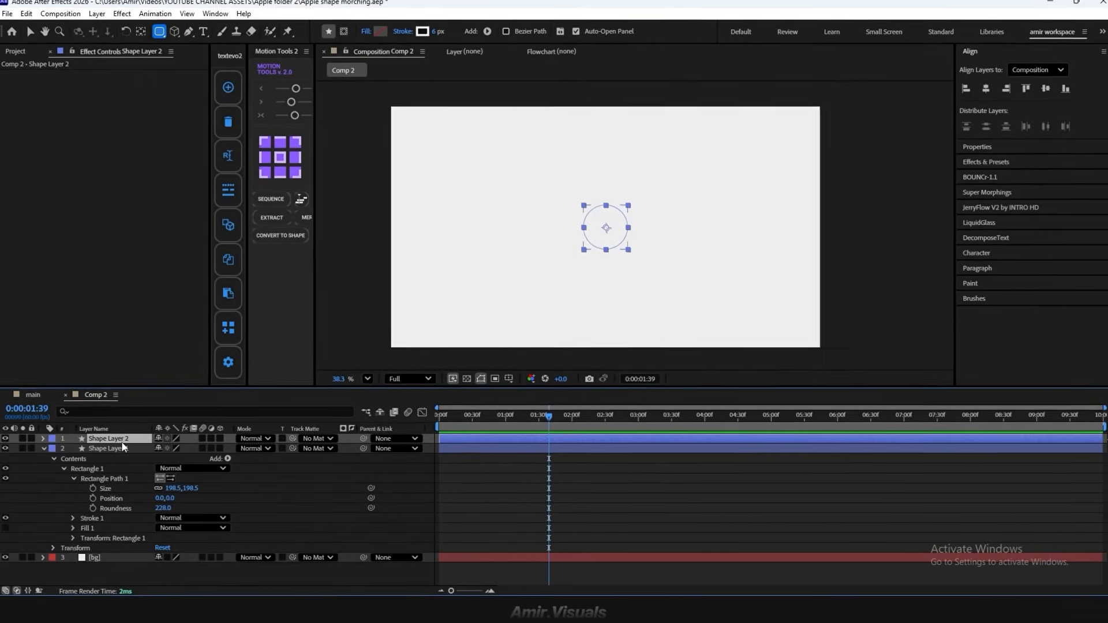
pyautogui.press('s')
pyautogui.click(179, 446)
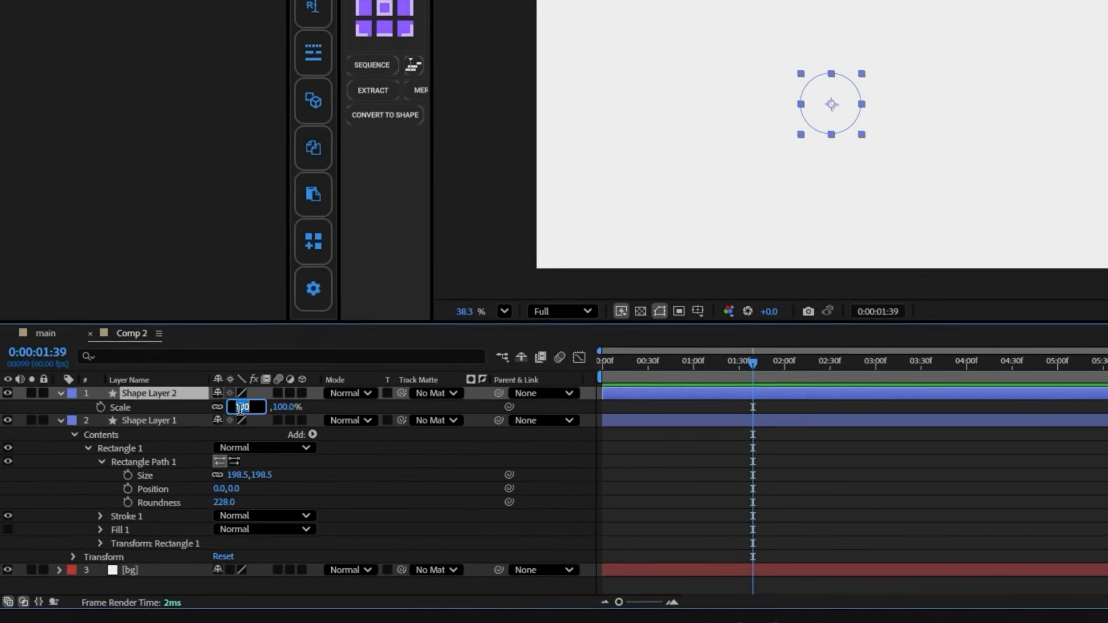
pyautogui.write('80')
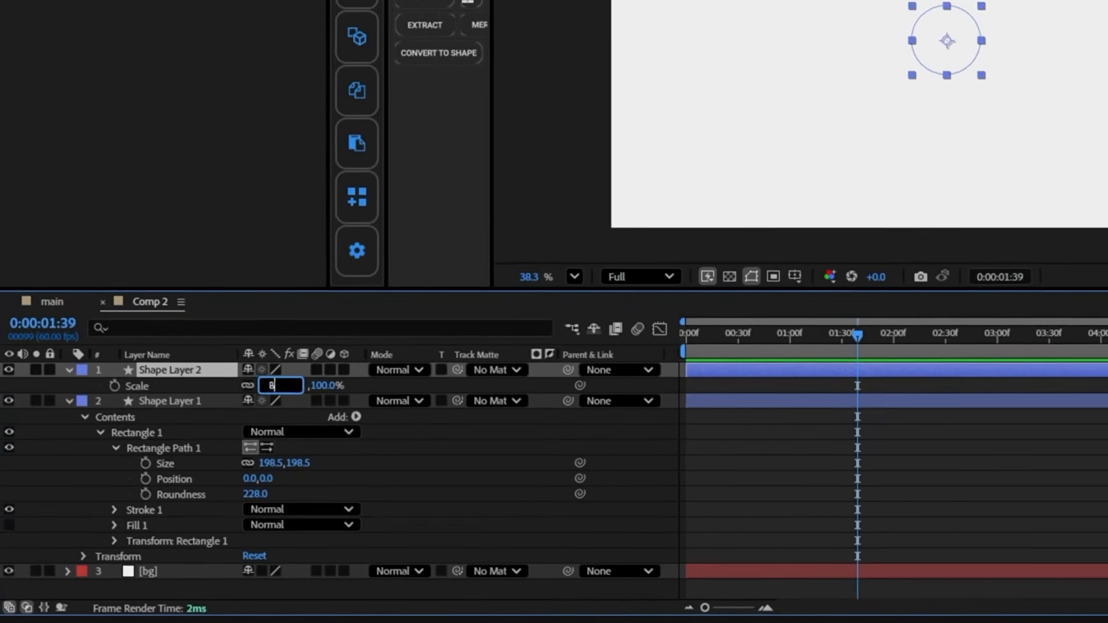
pyautogui.press('Return')
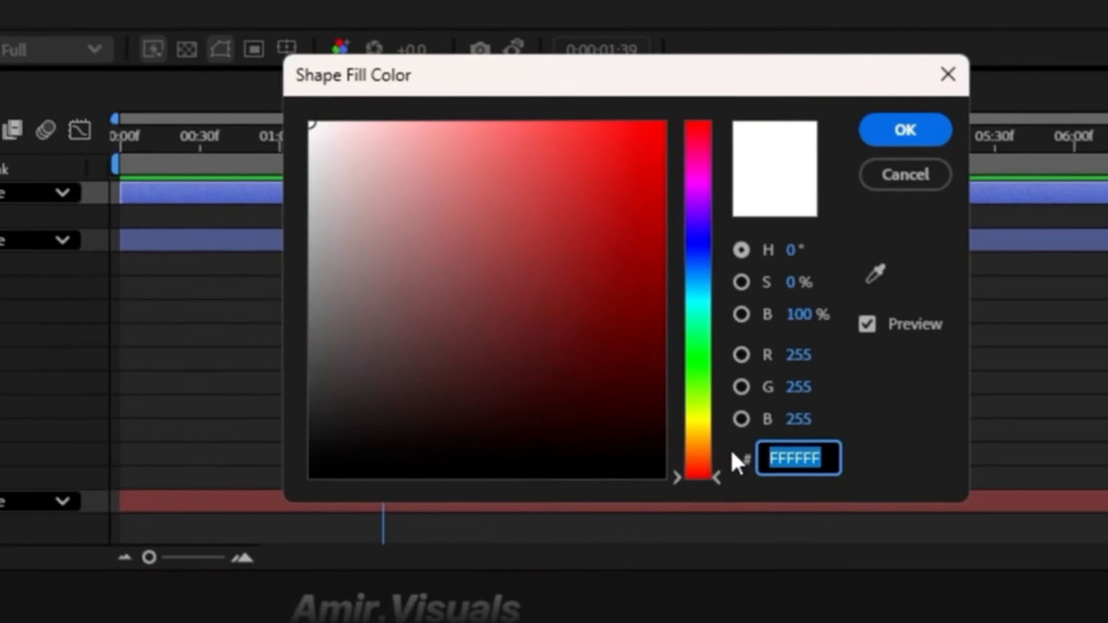
# Step: Set the fill colour of Shape Layer 2 to 006AFF and collapse the layers' properties
pyautogui.write('006AFF')
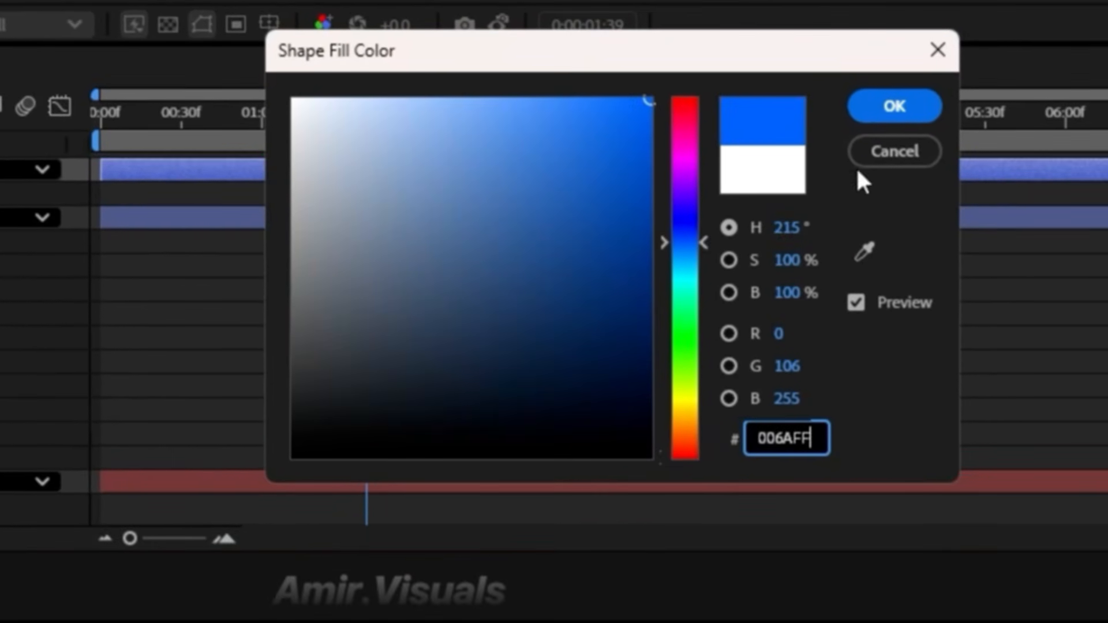
pyautogui.click(882, 116)
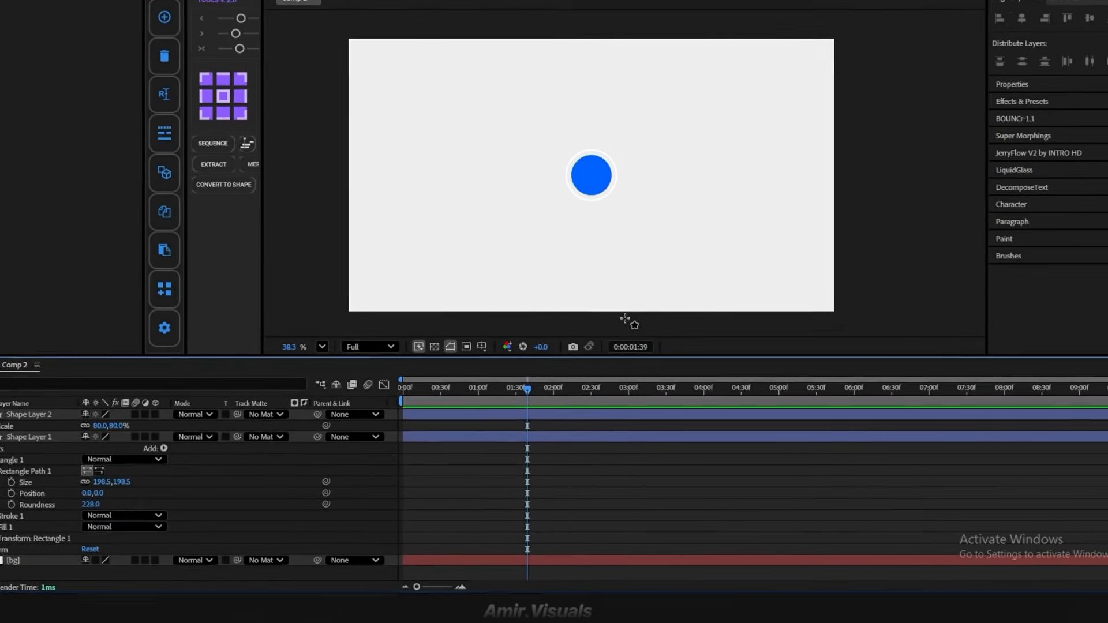
pyautogui.press('v')
pyautogui.press('u')
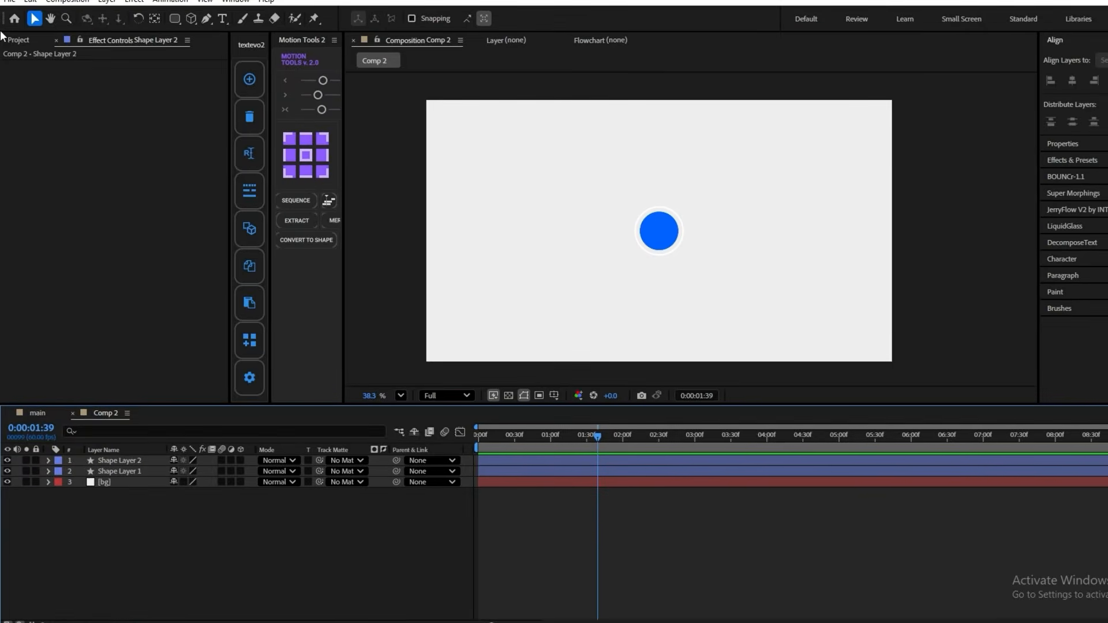
# Step: Add next.png to Comp 2 above the shape layers and scale it to 19%
pyautogui.click(21, 40)
pyautogui.moveTo(51, 234); pyautogui.dragTo(146, 484)
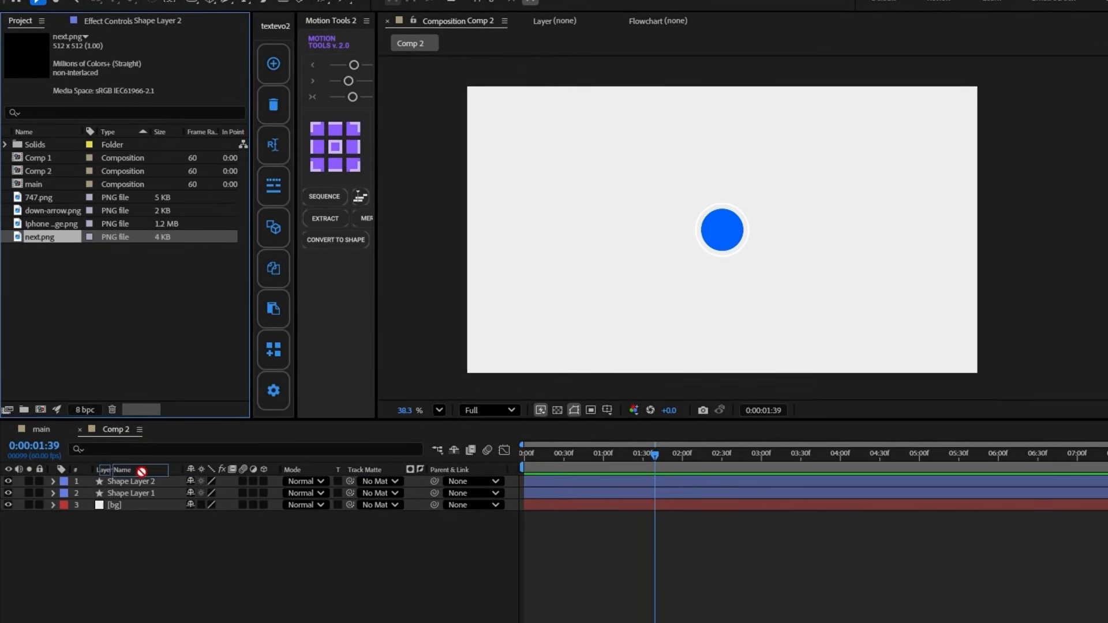
pyautogui.press('s')
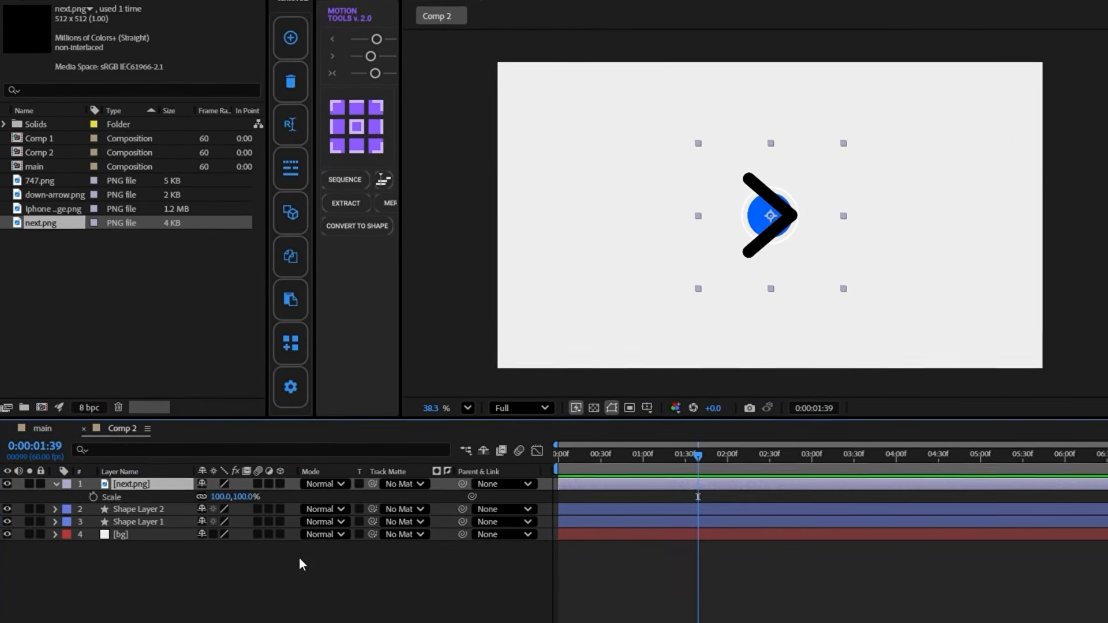
pyautogui.moveTo(223, 497); pyautogui.dragTo(174, 497)
pyautogui.click(658, 584)
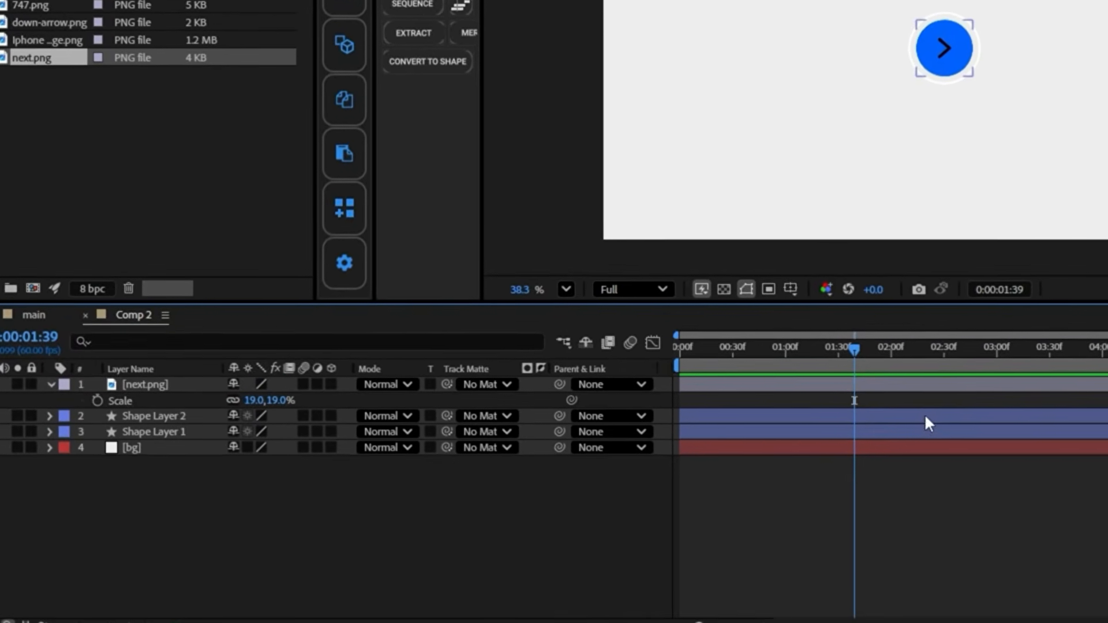
# Step: Apply the Fill effect to the next.png layer and set its colour to white
pyautogui.click(927, 385)
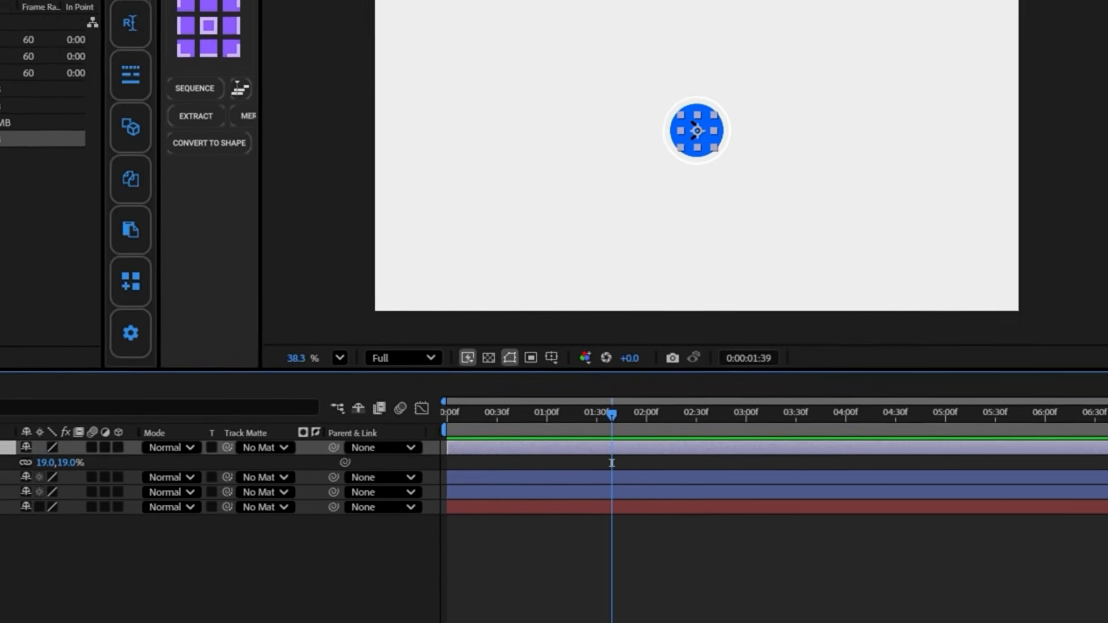
pyautogui.click(1020, 95)
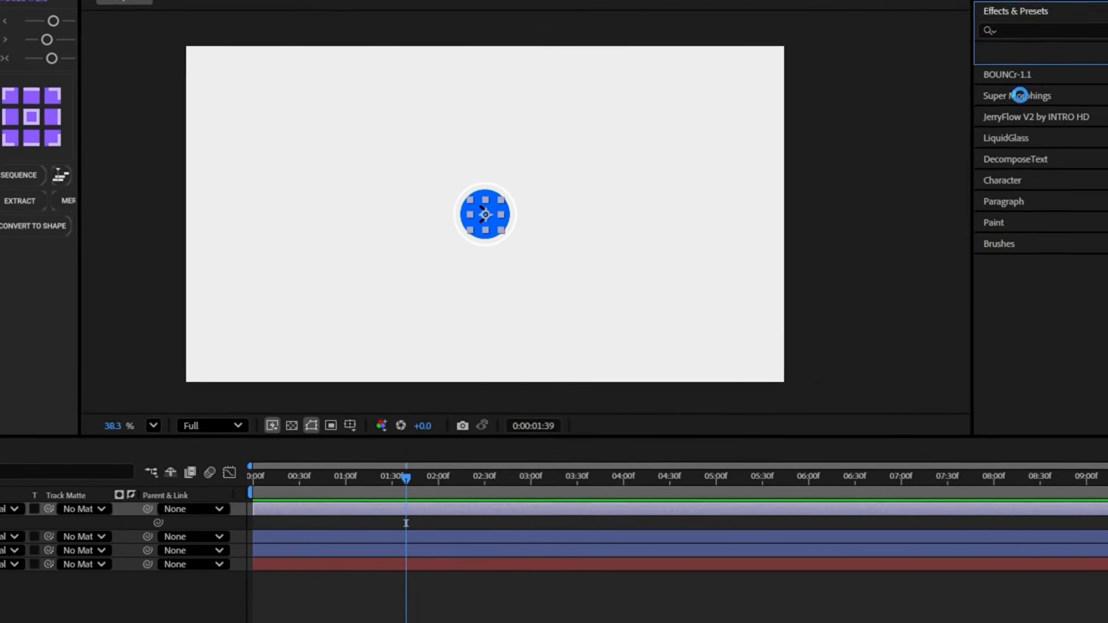
pyautogui.click(1033, 31)
pyautogui.write('fill')
pyautogui.doubleClick(1034, 145)
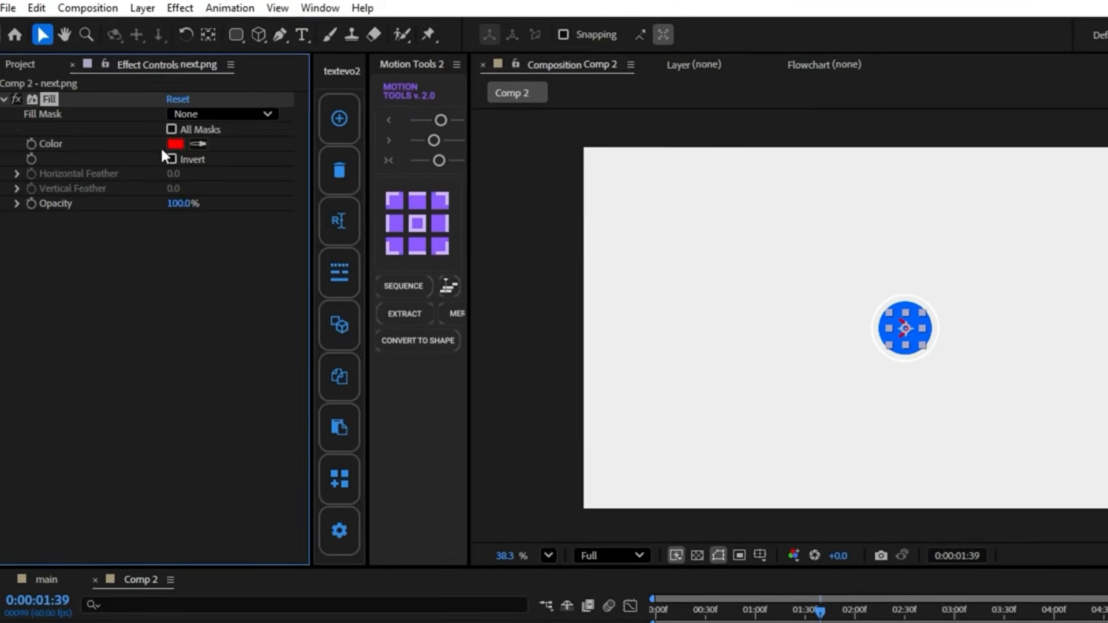
pyautogui.click(173, 145)
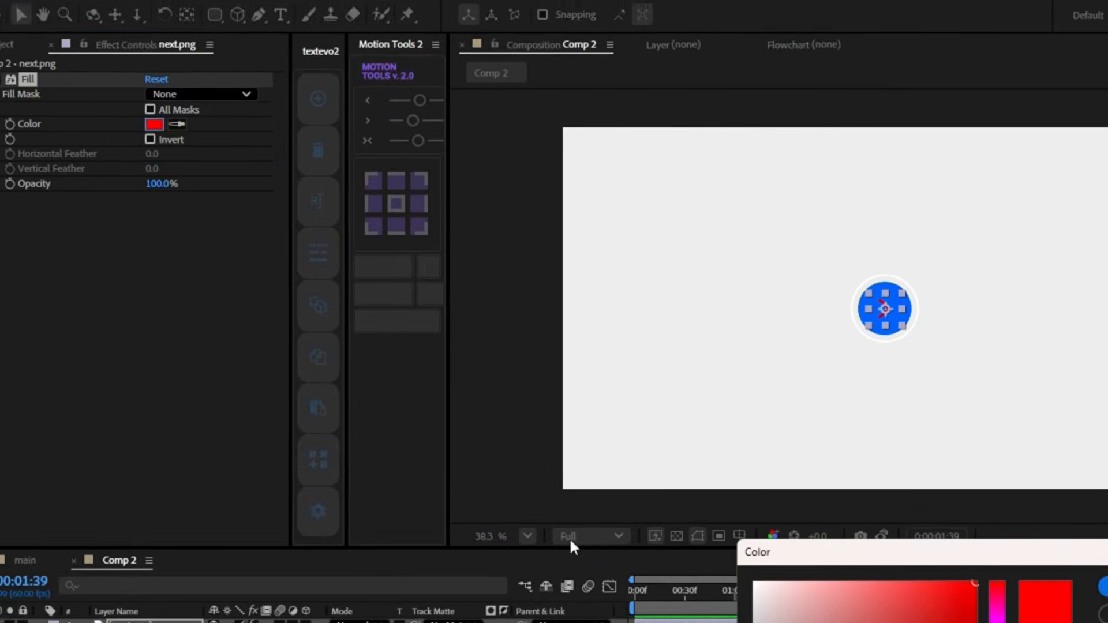
pyautogui.moveTo(769, 621); pyautogui.dragTo(753, 581)
pyautogui.click(1104, 588)
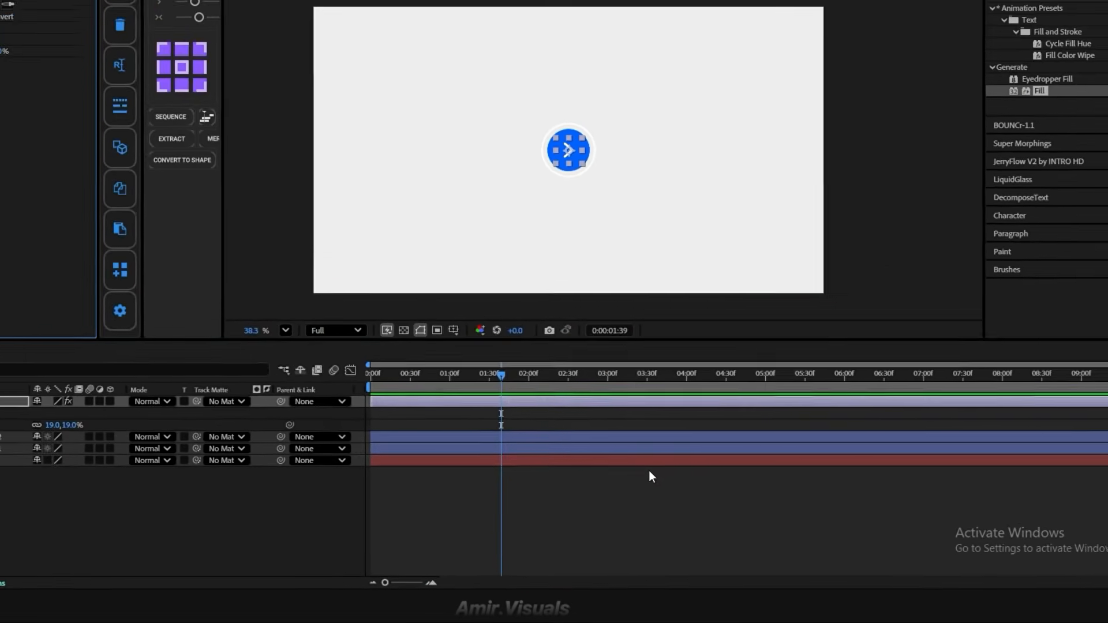
# Step: Reduce the scale of the next.png layer to 17%
pyautogui.click(649, 471)
pyautogui.click(52, 427)
pyautogui.press('Down')
pyautogui.press('Down')
pyautogui.press('Down')
pyautogui.press('Down')
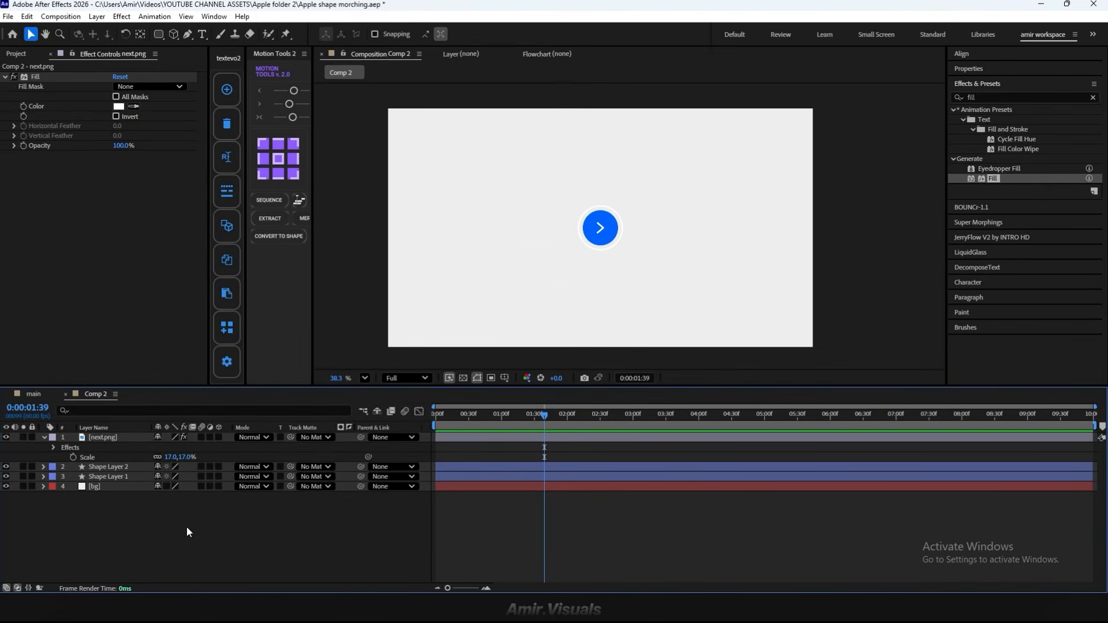
# Step: Set the fill colour of Shape Layer 1, the outer circle, to white
pyautogui.click(122, 480)
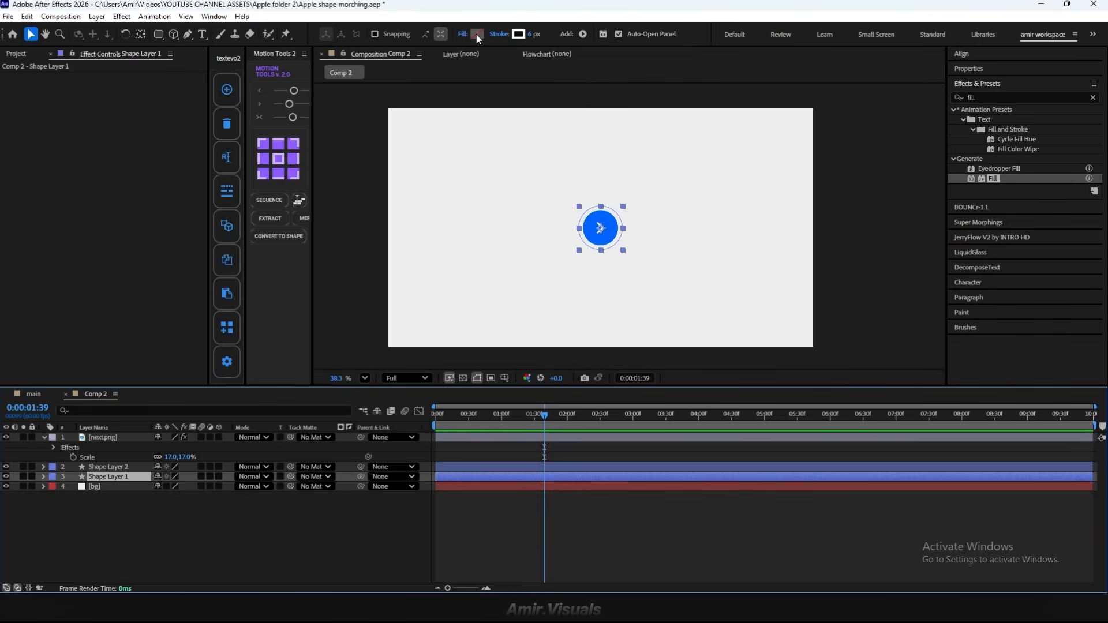
pyautogui.click(477, 33)
pyautogui.click(754, 413)
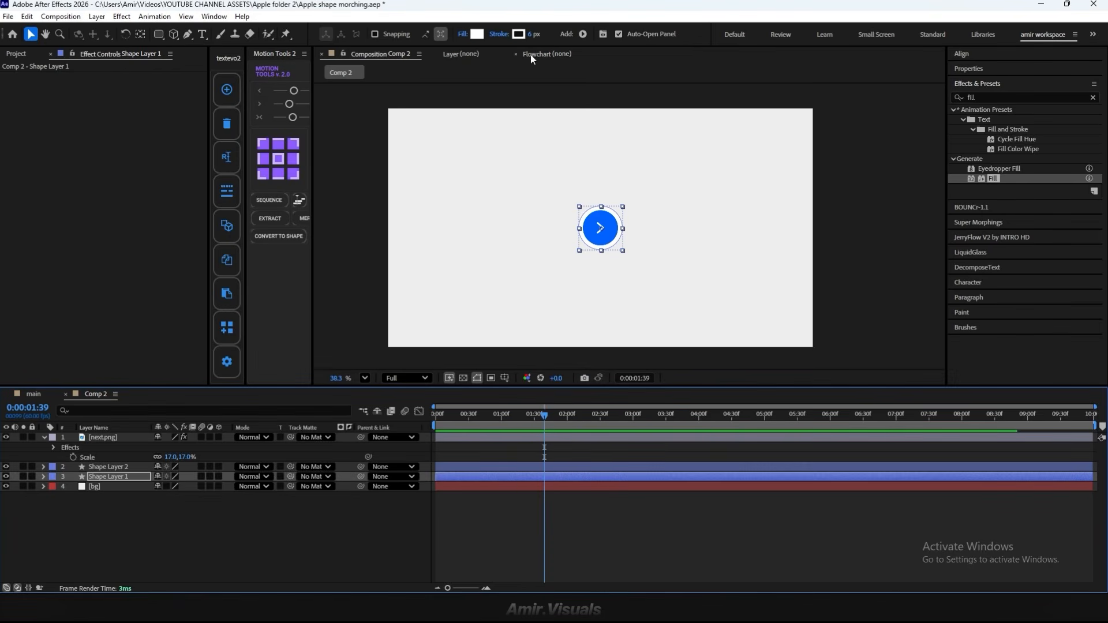
pyautogui.click(622, 521)
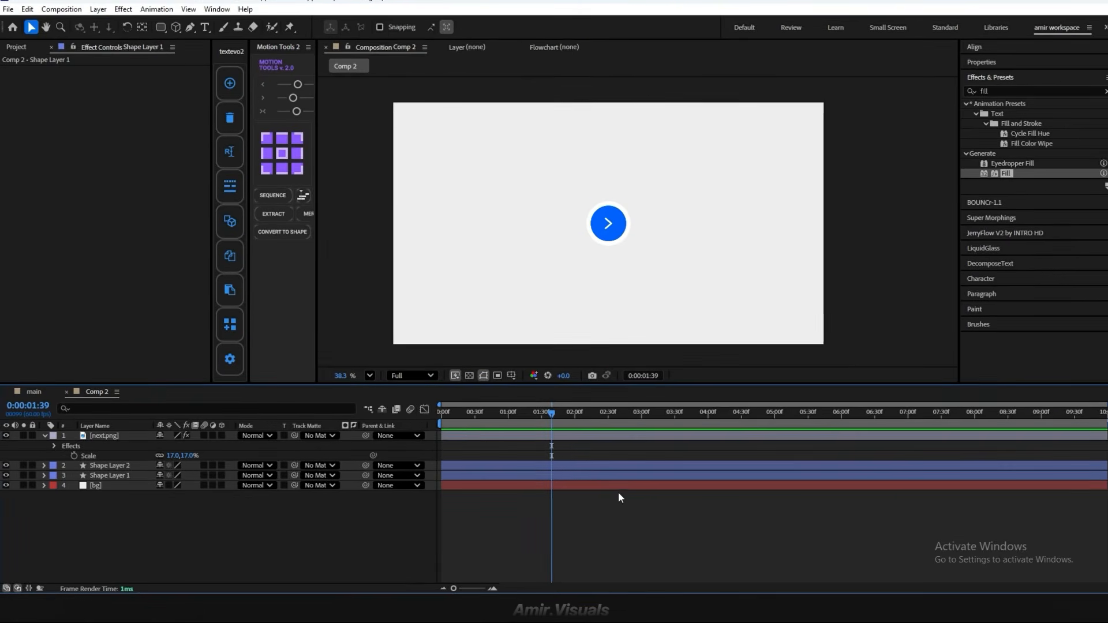
# Step: Rename Shape Layer 1 as Frame and Shape Layer 2 as Circle
pyautogui.click(110, 475)
pyautogui.press('Return')
pyautogui.write('Frame')
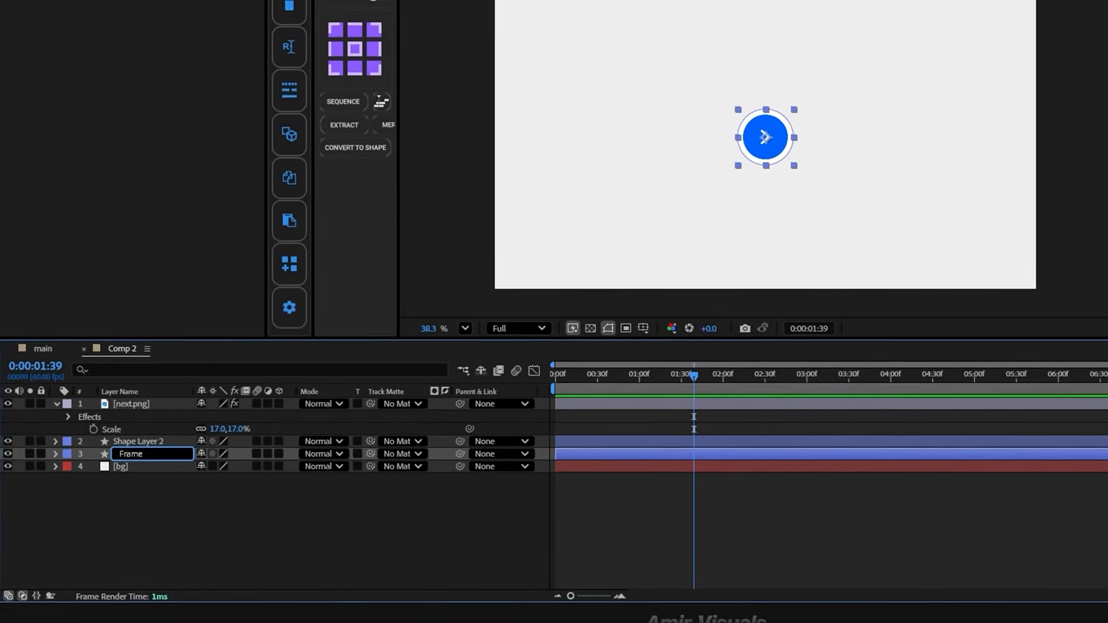
pyautogui.click(144, 442)
pyautogui.press('Return')
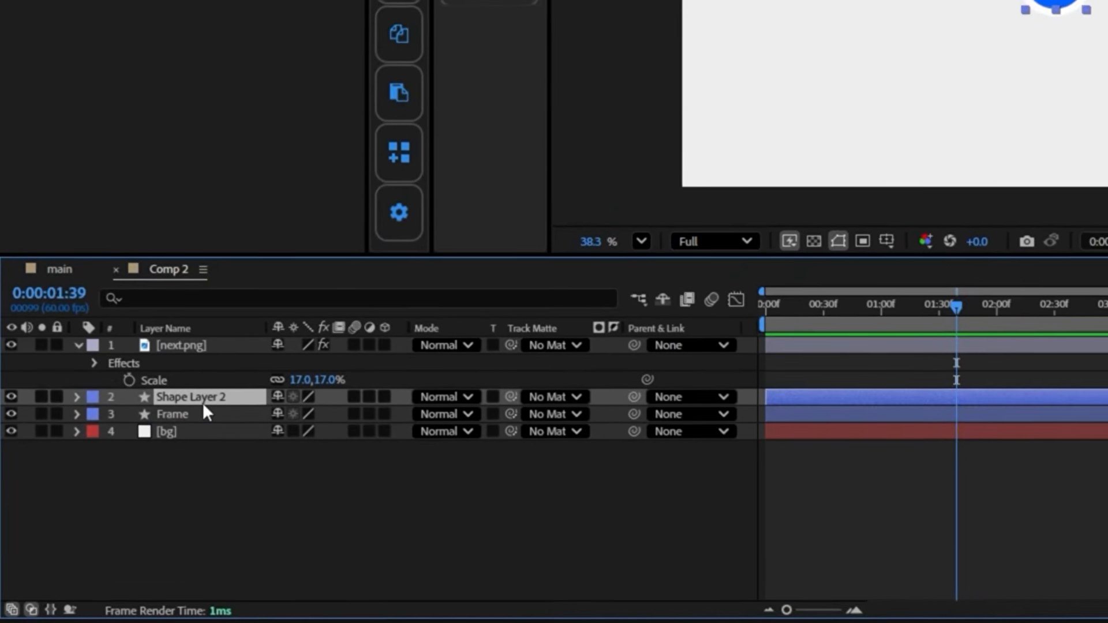
pyautogui.write('Circle')
pyautogui.press('Return')
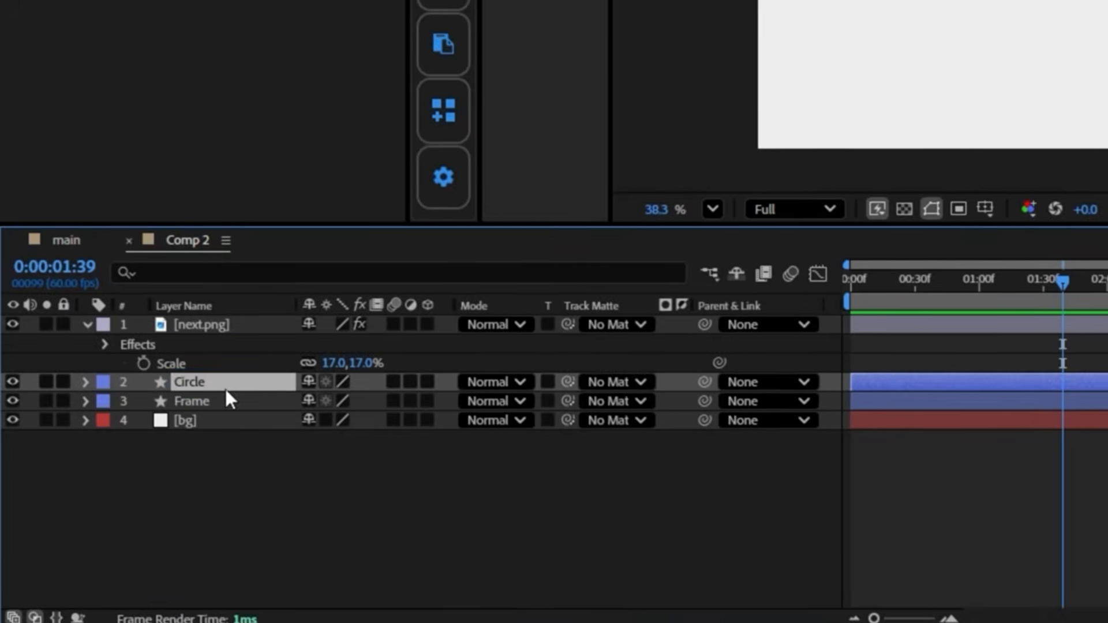
# Step: Rename the next.png layer as Arrow
pyautogui.click(255, 325)
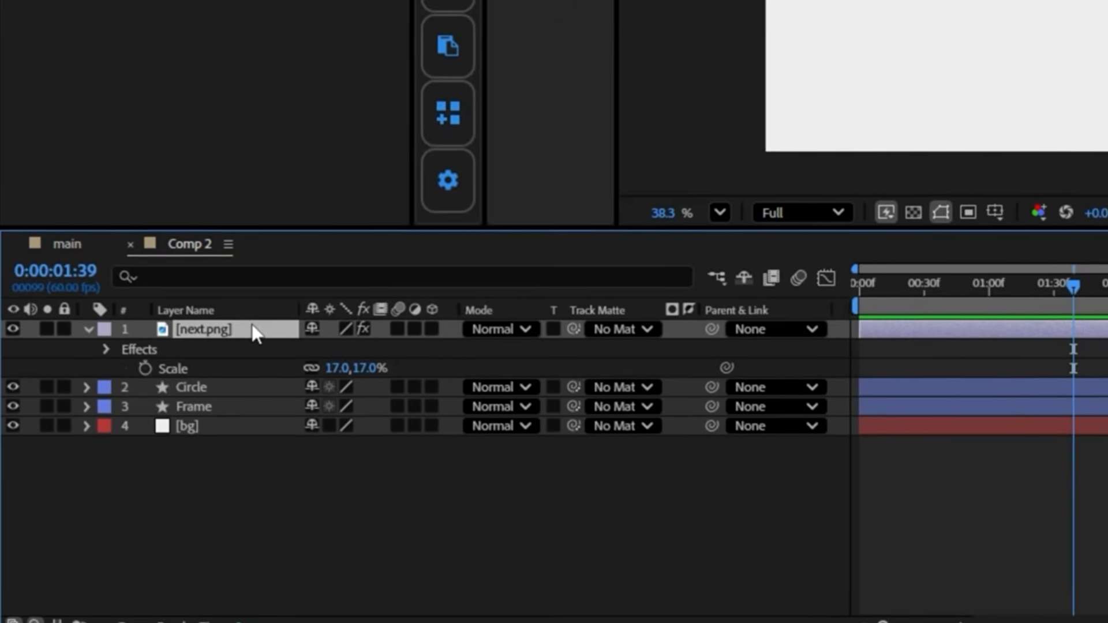
pyautogui.press('Return')
pyautogui.write('Arrow')
pyautogui.press('Return')
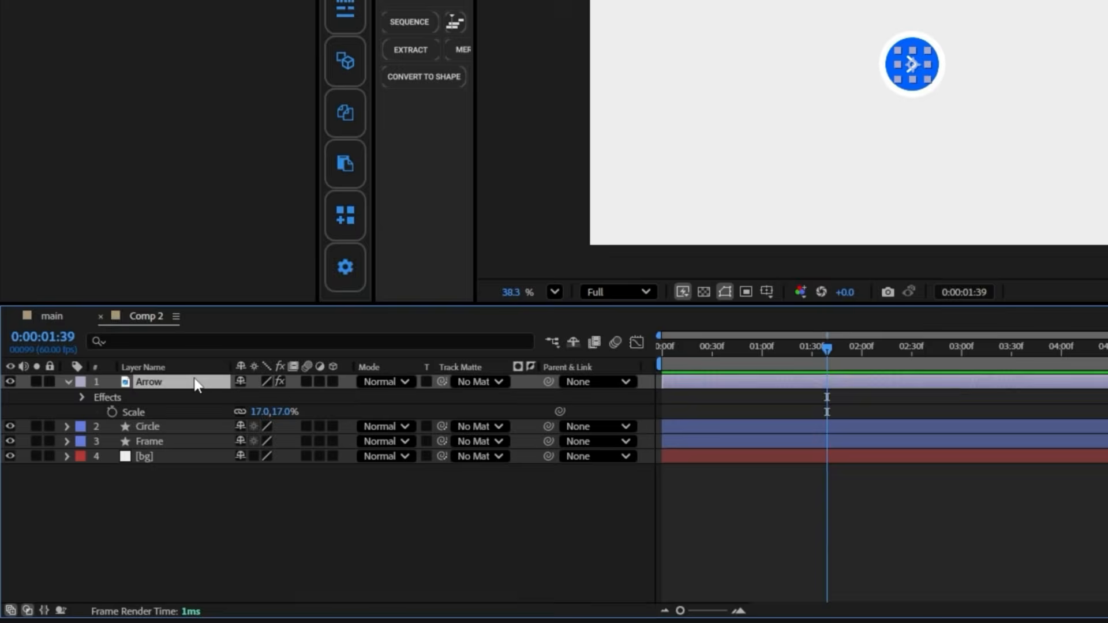
# Step: At the start of the composition, add keyframes for the Arrow layer's scale and the Circle layer's rectangle path size
pyautogui.press('Home')
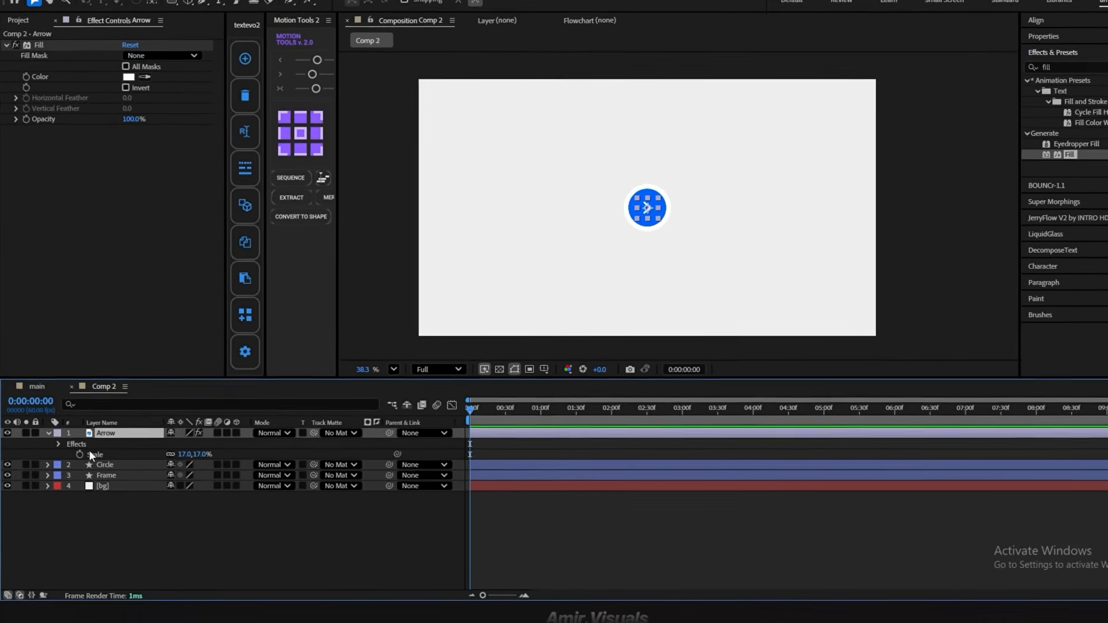
pyautogui.click(80, 454)
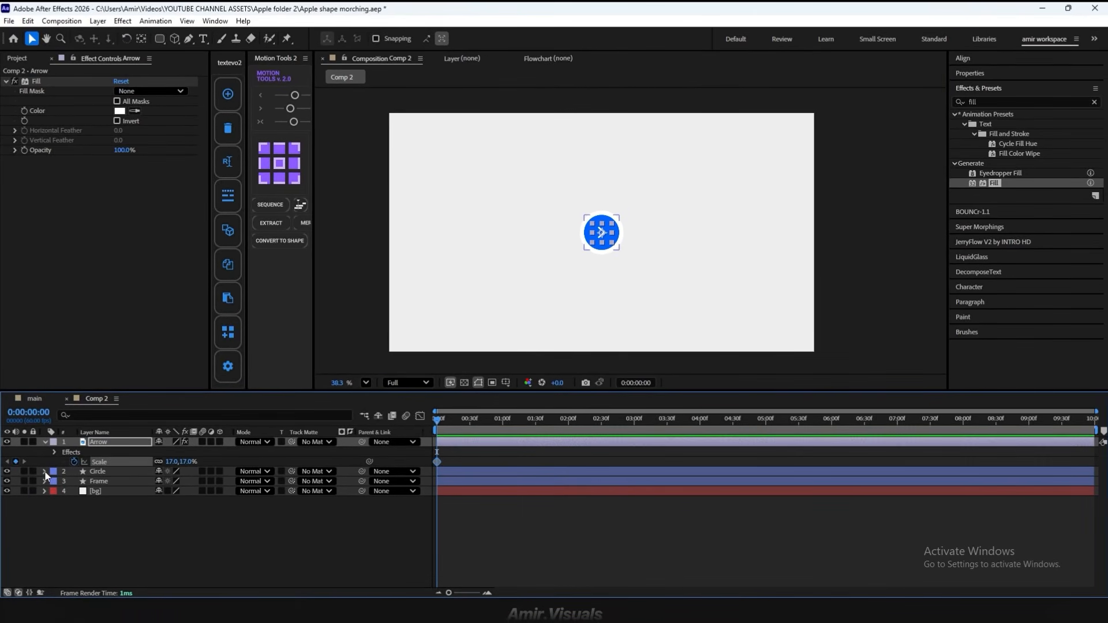
pyautogui.click(47, 464)
pyautogui.click(54, 482)
pyautogui.click(64, 491)
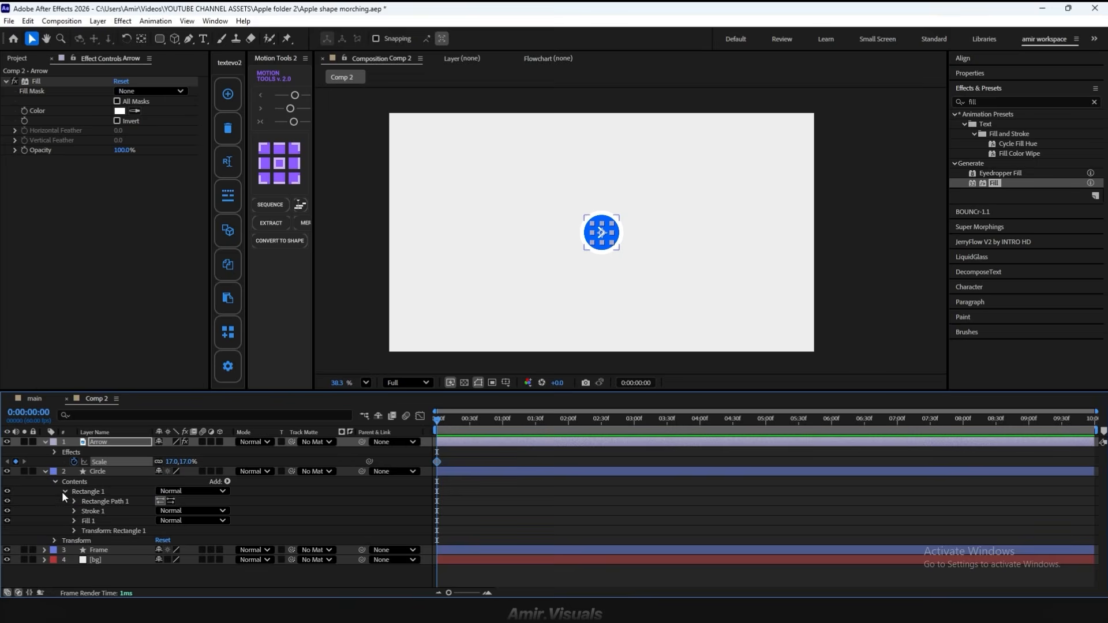
pyautogui.click(73, 501)
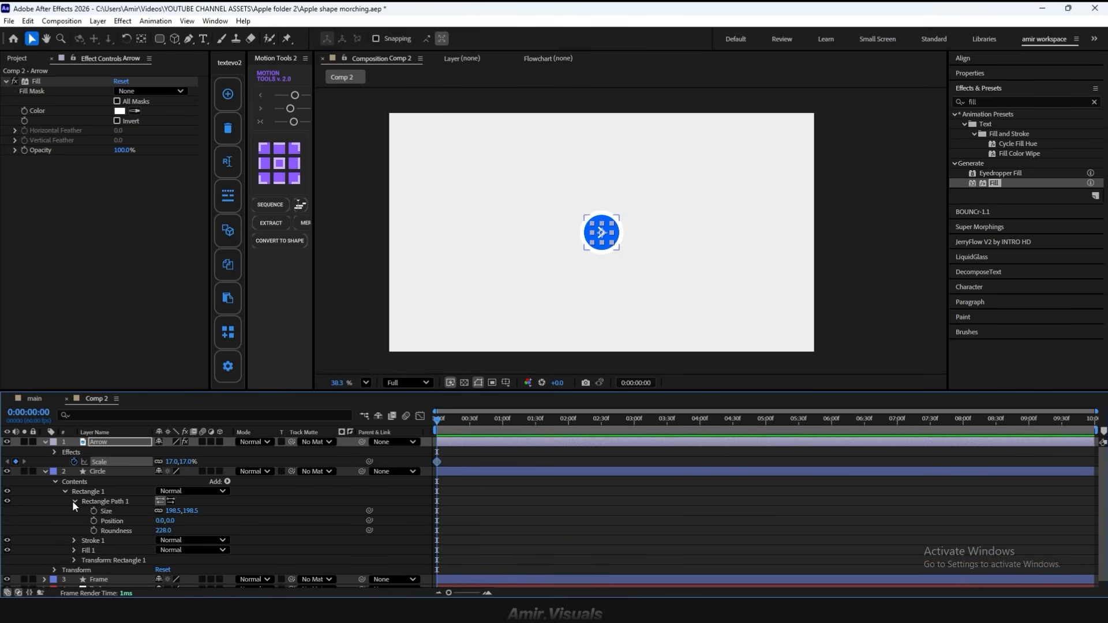
pyautogui.click(94, 511)
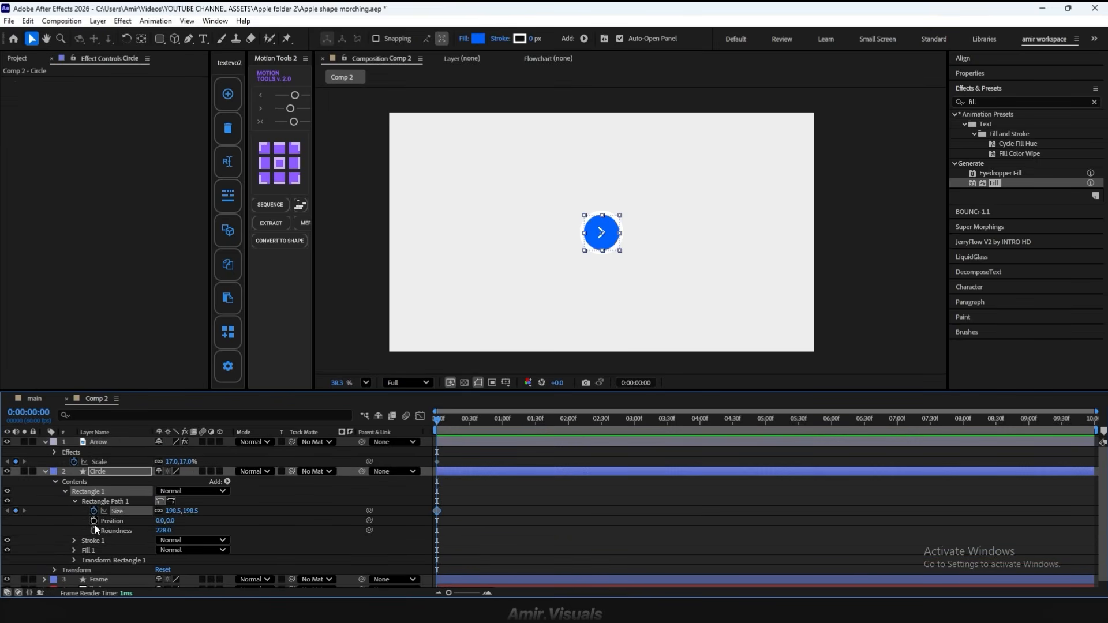
# Step: Add a starting keyframe for the Frame layer's rectangle path size
pyautogui.scroll(-1, 75, 562)
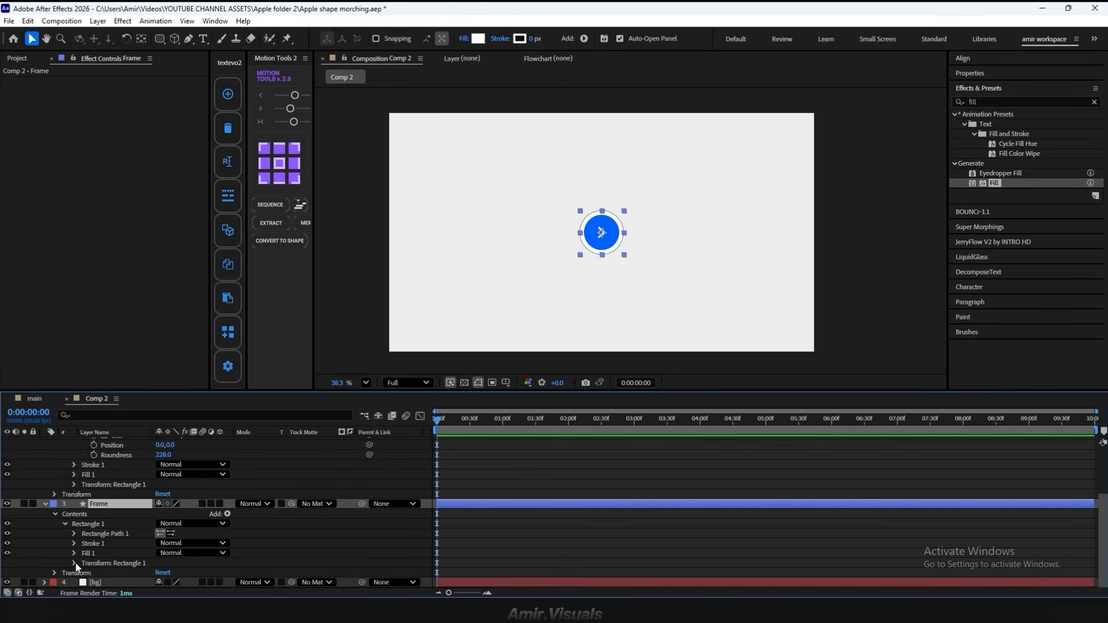
pyautogui.click(74, 534)
pyautogui.click(94, 543)
pyautogui.scroll(1, 488, 473)
pyautogui.scroll(-1, 489, 473)
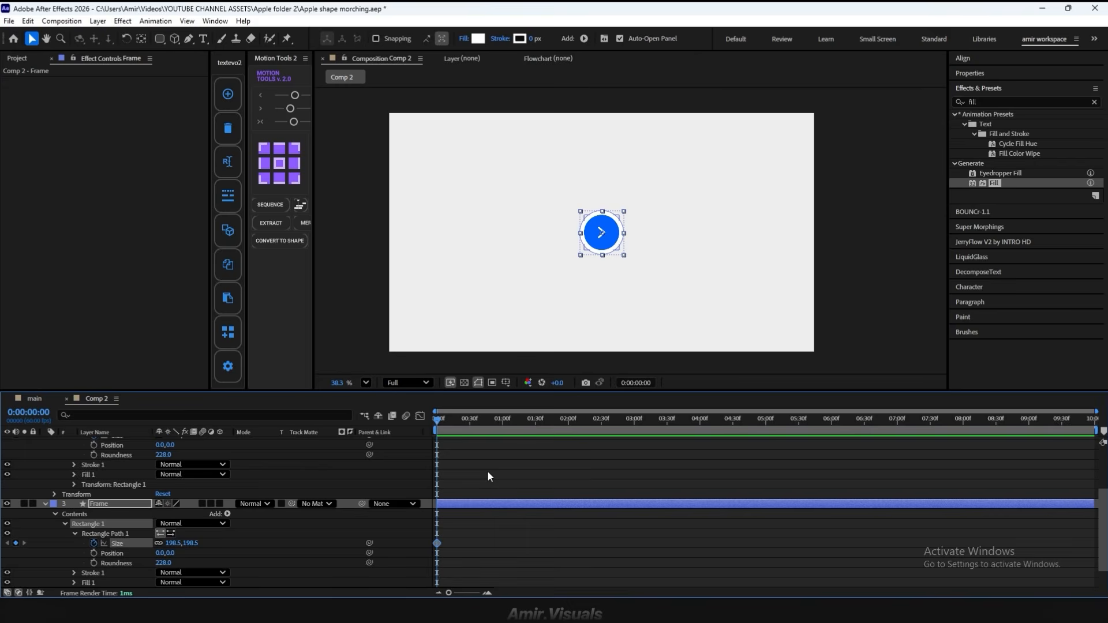
# Step: Move the scale and size keyframes of the Arrow, Circle and Frame layers to 0:00:00:10
pyautogui.hotkey('shift', 'pagedown')
pyautogui.scroll(3, 467, 484)
pyautogui.moveTo(460, 460); pyautogui.dragTo(428, 590)
pyautogui.moveTo(437, 515); pyautogui.dragTo(449, 515)
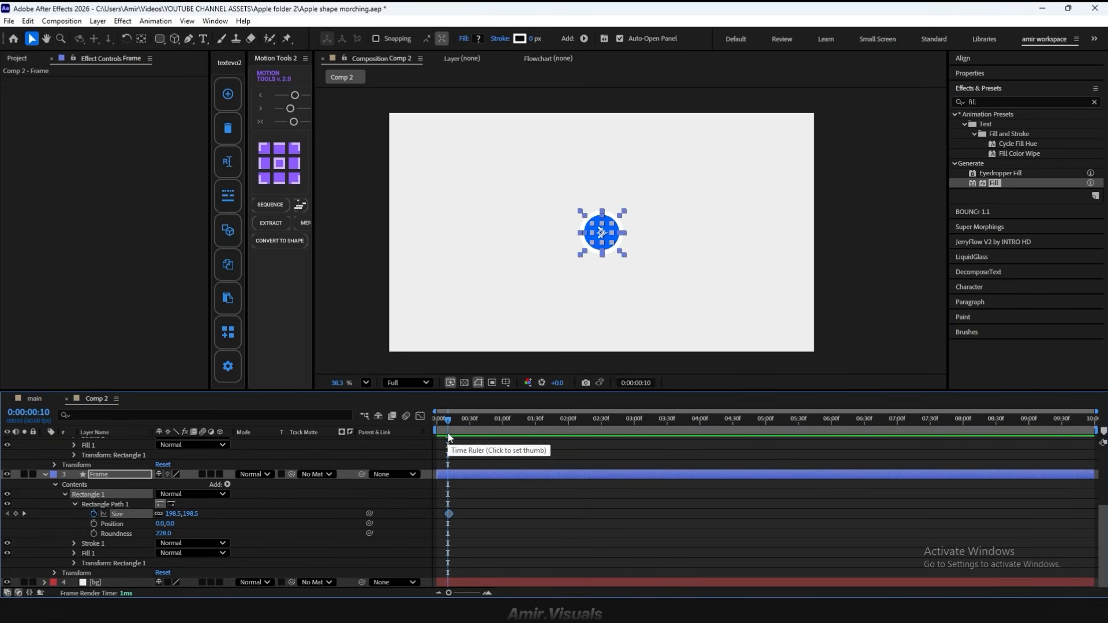
# Step: Set the Frame layer's rectangle path size to 0 at the start of the composition
pyautogui.moveTo(448, 434); pyautogui.dragTo(433, 436)
pyautogui.click(190, 531)
pyautogui.click(178, 514)
pyautogui.write('0')
pyautogui.press('Return')
pyautogui.scroll(2, 219, 516)
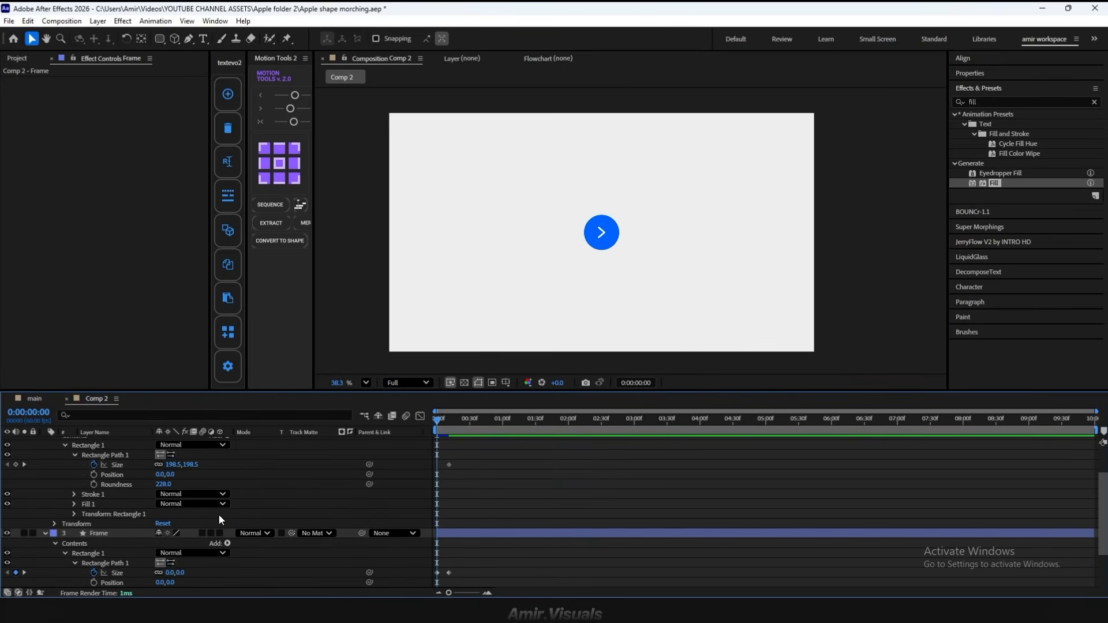
# Step: At the composition's start, set the Circle layer's rectangle path size and the Arrow layer's scale to 0
pyautogui.click(174, 465)
pyautogui.write('0')
pyautogui.scroll(2, 224, 481)
pyautogui.click(244, 498)
pyautogui.click(173, 463)
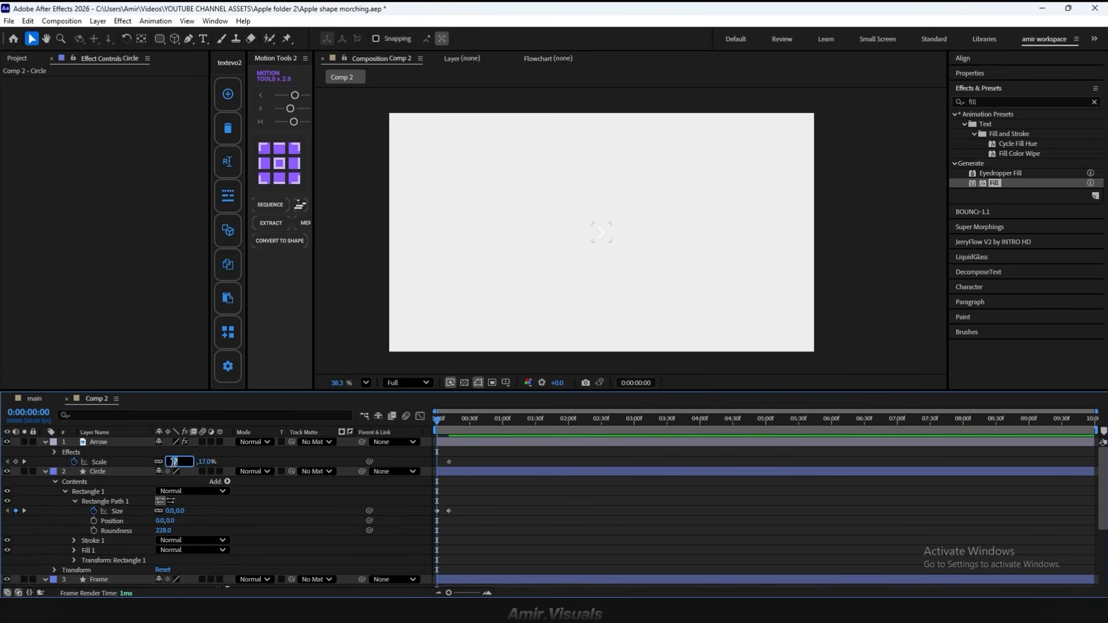
pyautogui.write('0')
pyautogui.press('Return')
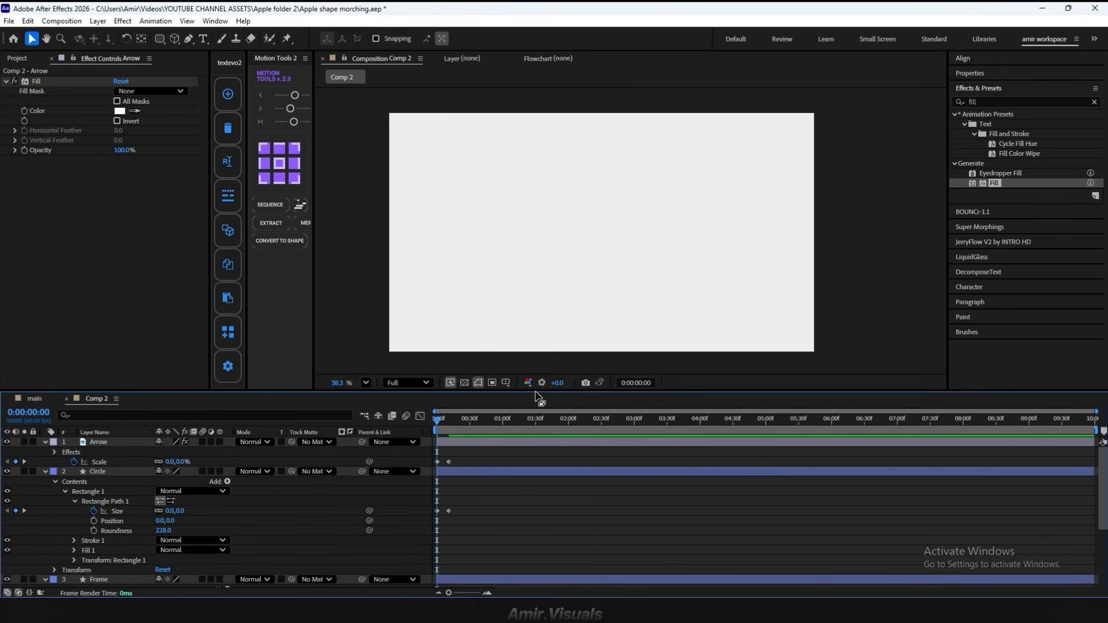
# Step: Apply the BOUNCr Overshoot+ expression to the keyframed scale and size properties of the Arrow, Circle and Frame layers
pyautogui.moveTo(536, 392); pyautogui.dragTo(542, 345)
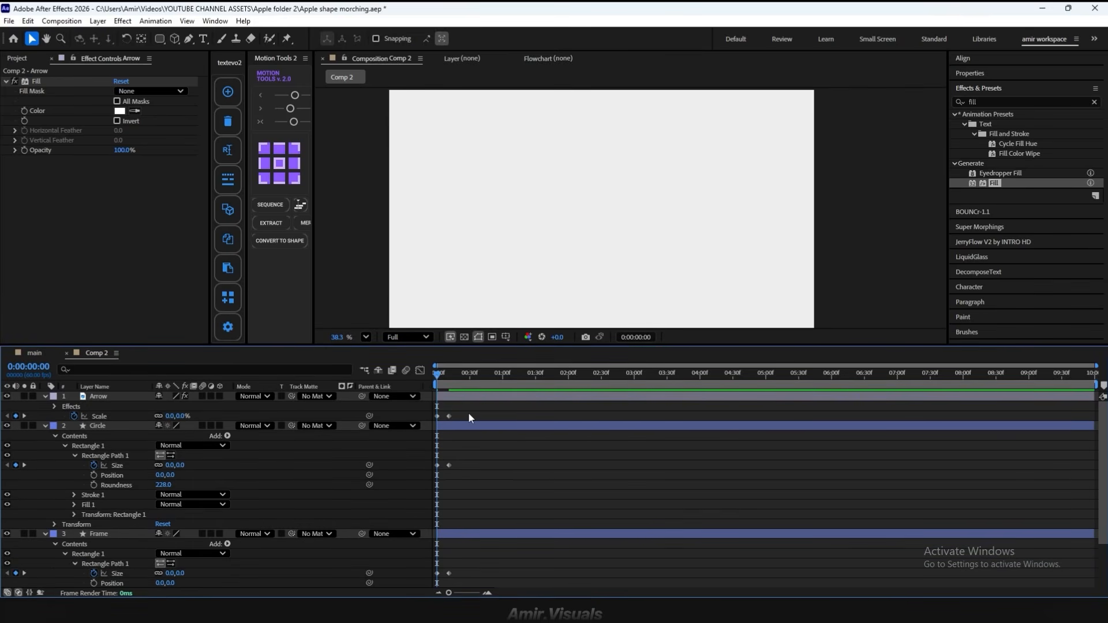
pyautogui.hotkey('ctrl', 'a')
pyautogui.click(973, 213)
pyautogui.click(1009, 187)
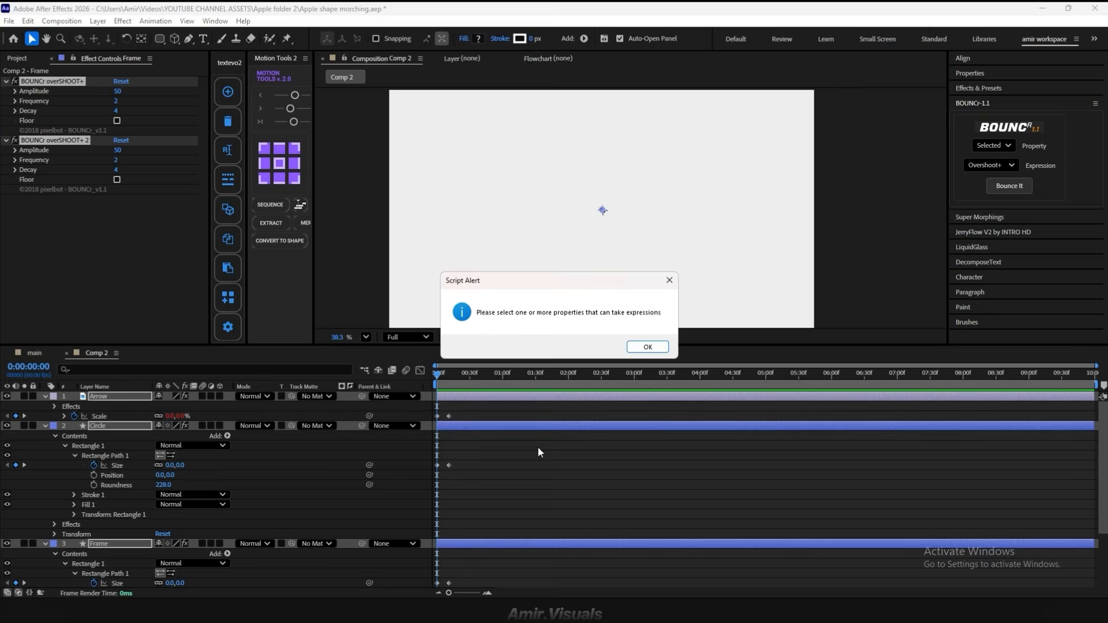
pyautogui.press('Return')
pyautogui.scroll(-2, 600, 435)
pyautogui.click(549, 488)
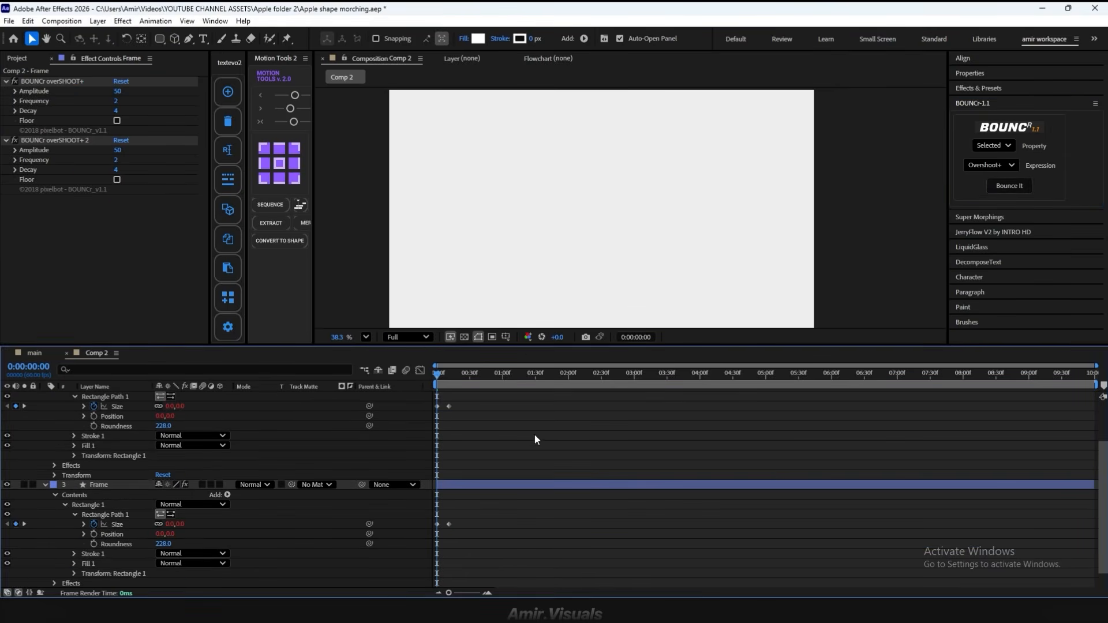
# Step: Move the Frame layer's second size keyframe slightly earlier, to 0:00:00:09, and shift the Circle layer slightly later in time
pyautogui.scroll(2, 475, 482)
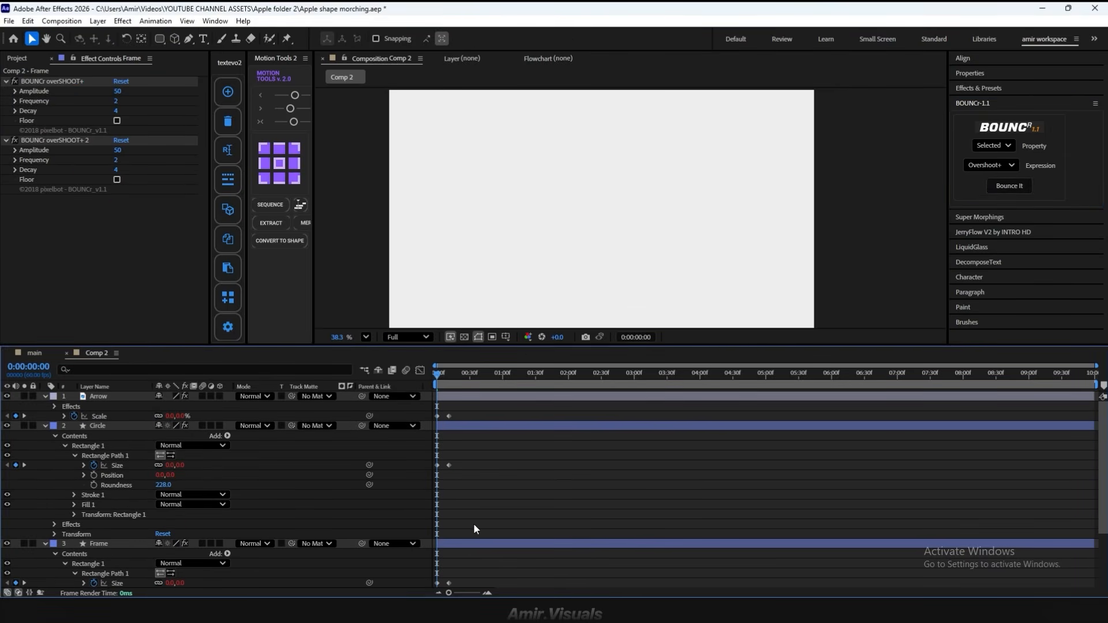
pyautogui.scroll(-2, 471, 527)
pyautogui.click(449, 524)
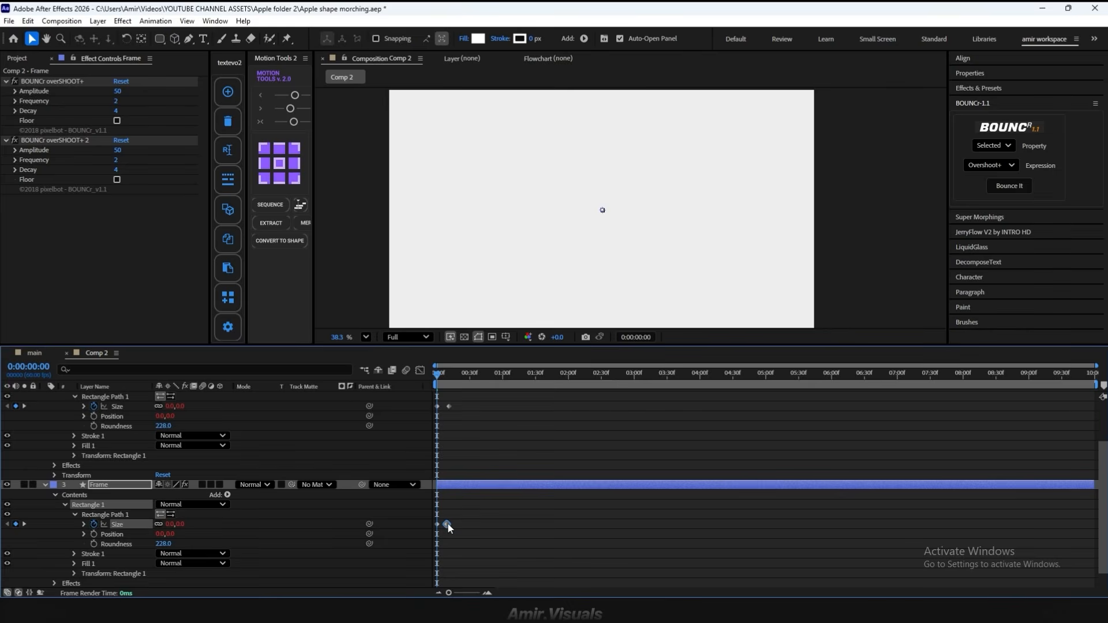
pyautogui.scroll(2, 452, 467)
pyautogui.moveTo(460, 427); pyautogui.dragTo(463, 427)
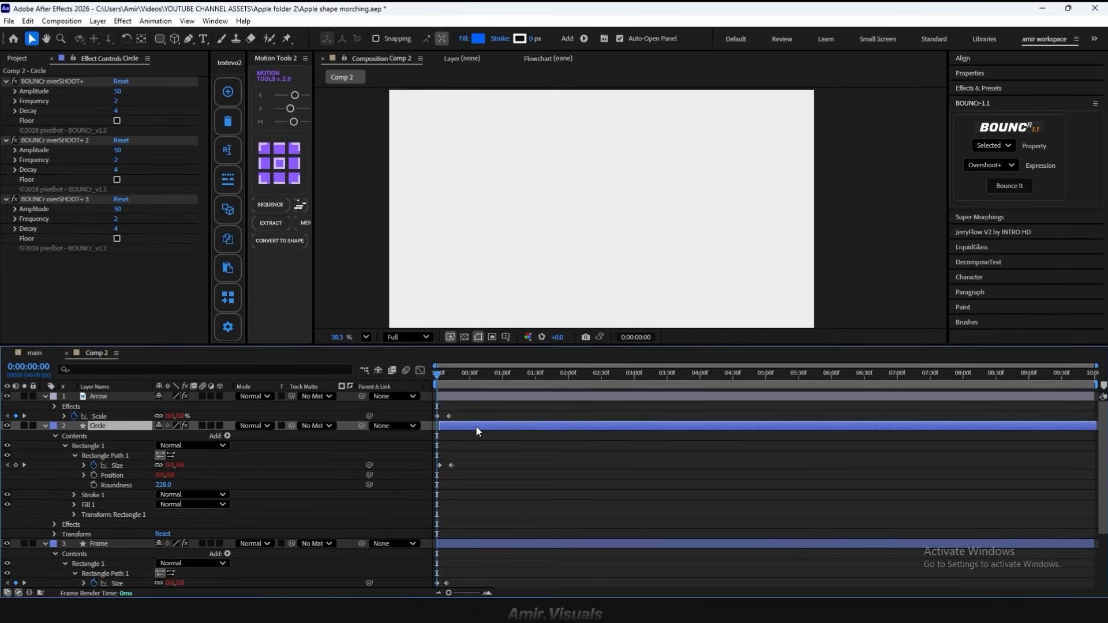
pyautogui.press('space')
# Step: Collapse the layer properties, parent the Arrow layer to the Circle layer, and preview the animation from the start
pyautogui.press('u')
pyautogui.click(98, 396)
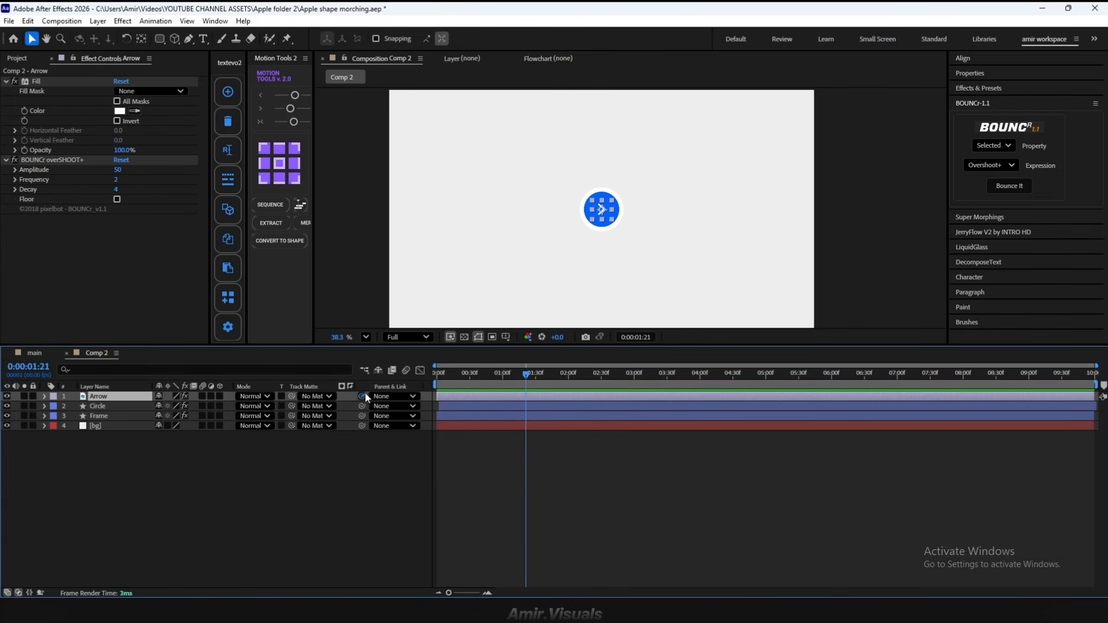
pyautogui.moveTo(362, 396); pyautogui.dragTo(98, 406)
pyautogui.click(480, 378)
pyautogui.moveTo(468, 379); pyautogui.dragTo(437, 379)
pyautogui.press('space')
# Step: Make the Arrow and Circle layers start at 0:00:00:02 and preview the staggered pop-in
pyautogui.moveTo(521, 379); pyautogui.dragTo(464, 399)
pyautogui.press('=')
pyautogui.press('=')
pyautogui.press('pagedown')
pyautogui.press('pagedown')
pyautogui.click(460, 425)
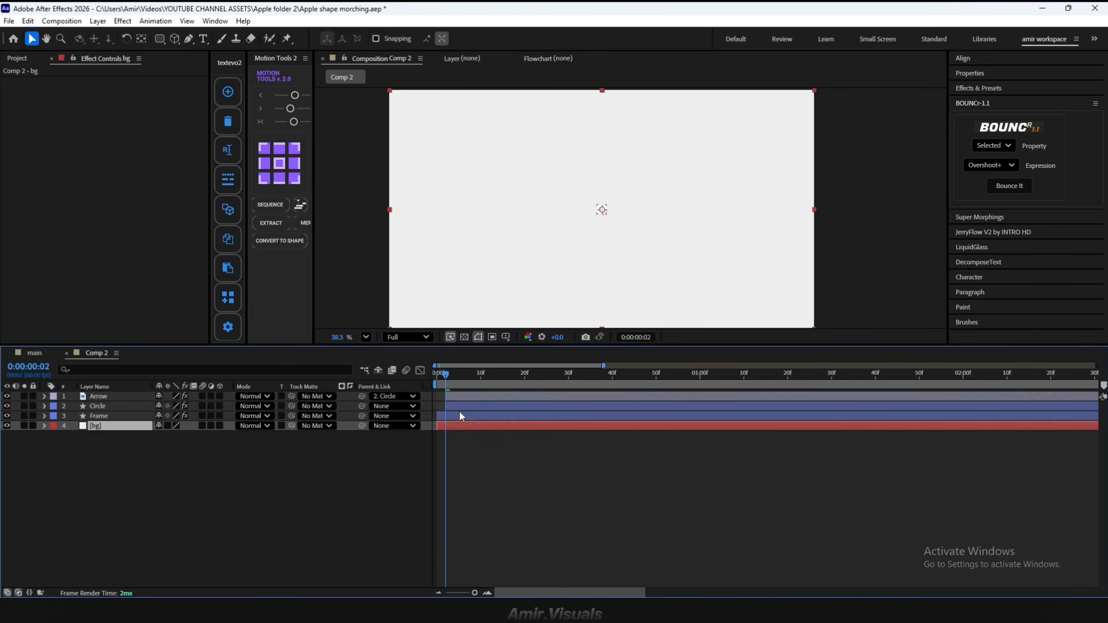
pyautogui.click(458, 437)
pyautogui.click(458, 404)
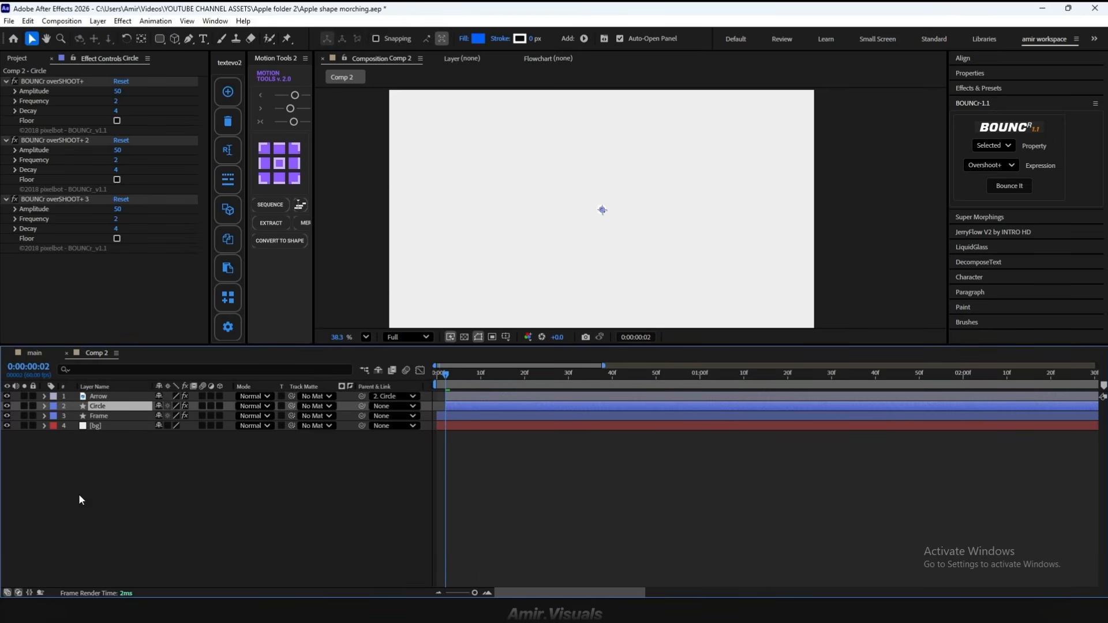
pyautogui.press('space')
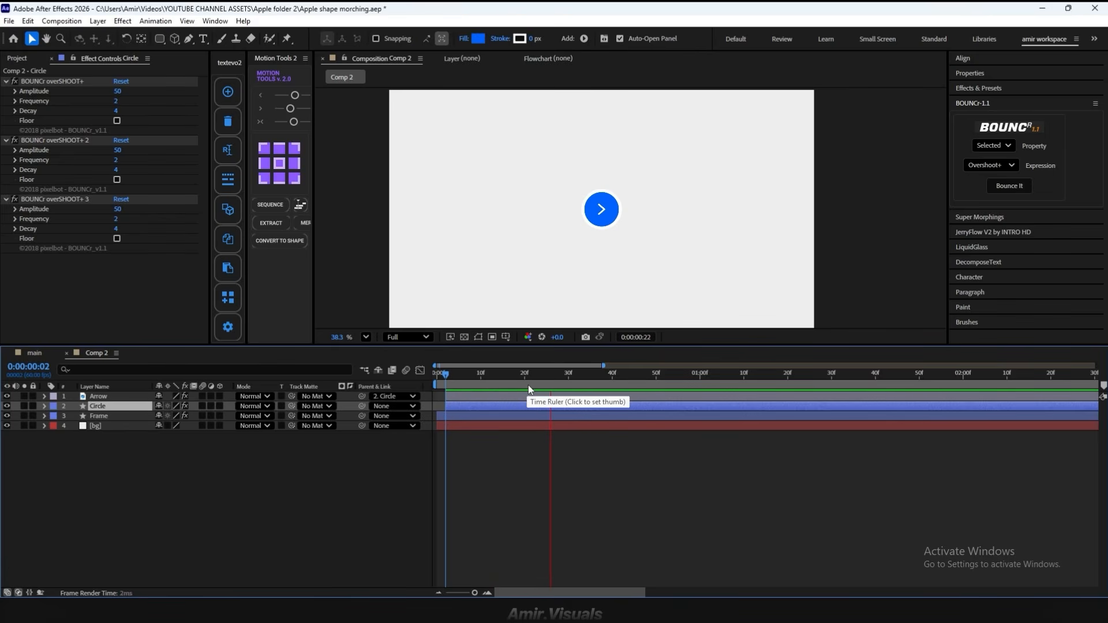
pyautogui.press('space')
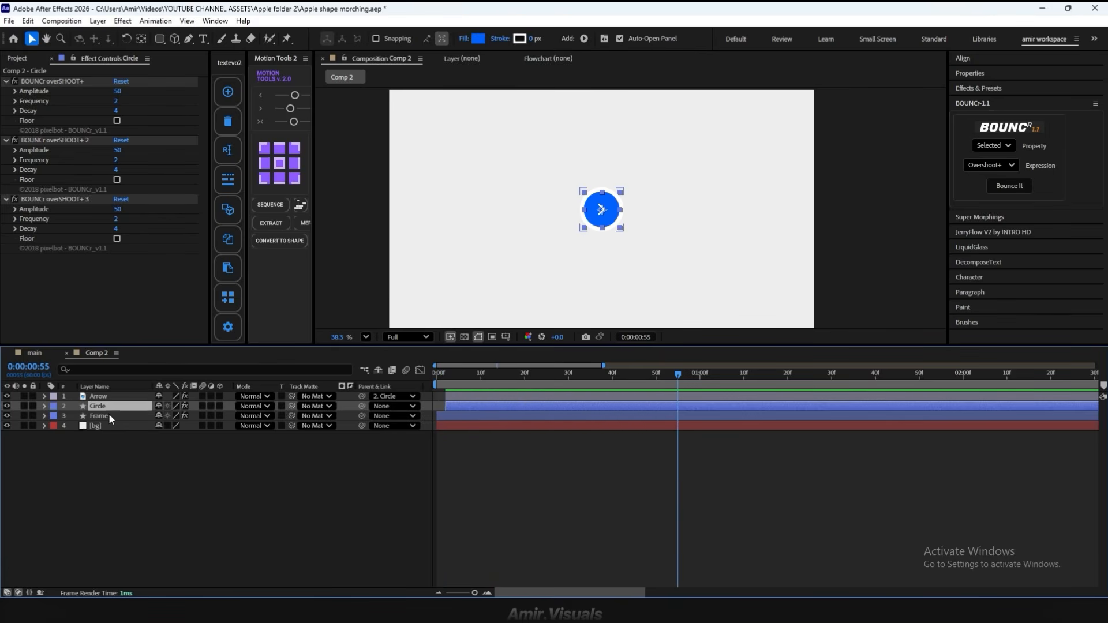
# Step: Keyframe the Circle layer's position at 0:00:00:55, and at 0:00:01:15 set its X position to 1379
pyautogui.press('p')
pyautogui.click(74, 416)
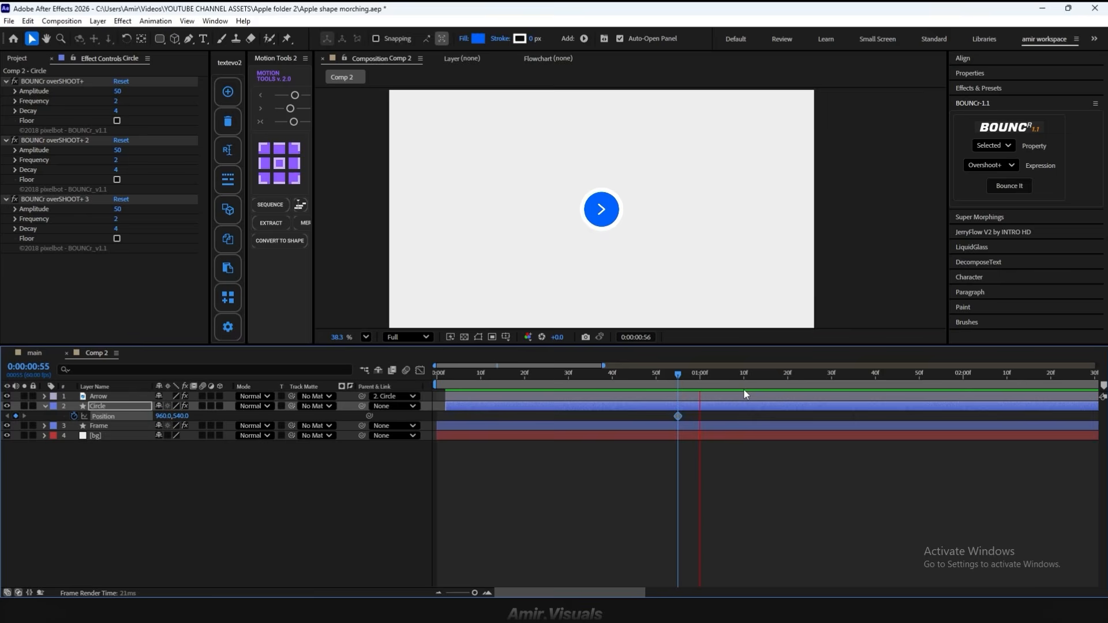
pyautogui.click(679, 374)
pyautogui.hotkey('shift', 'pagedown')
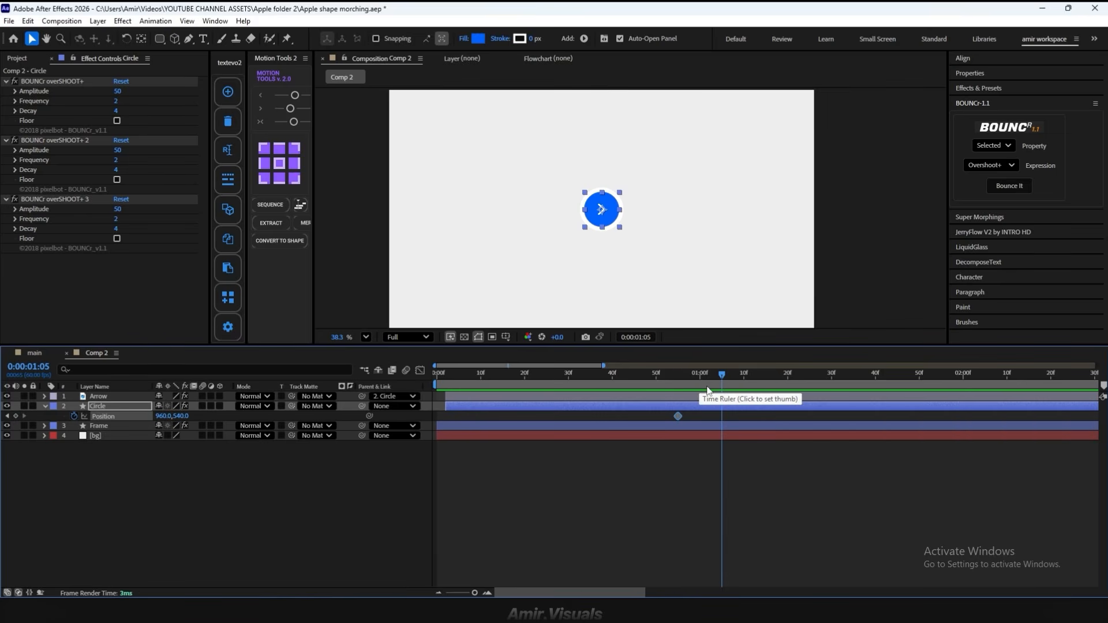
pyautogui.hotkey('shift', 'pagedown')
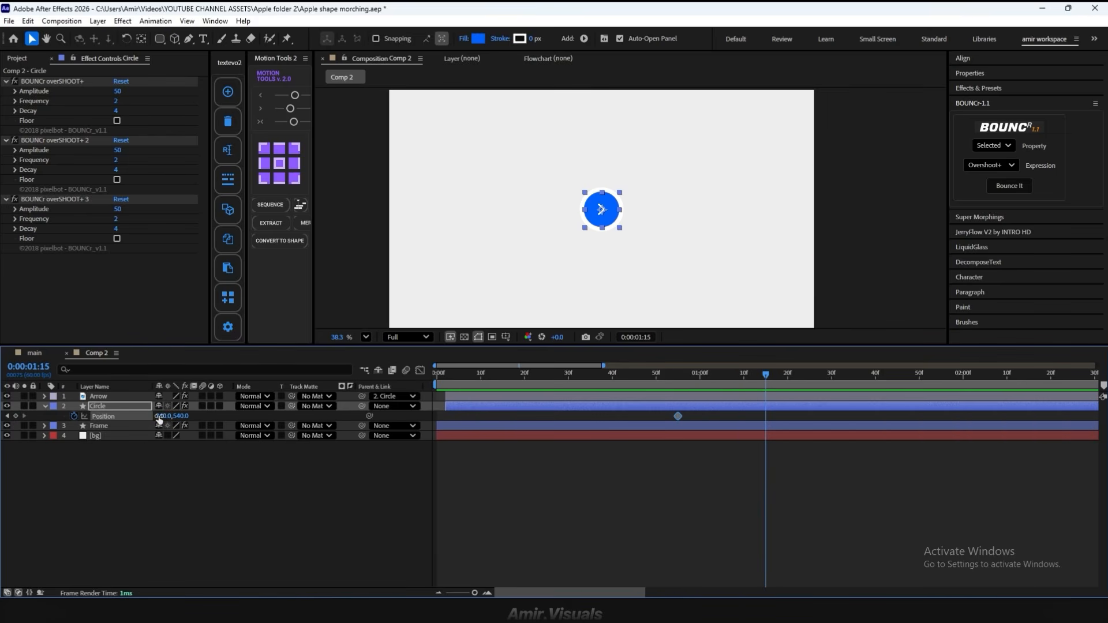
pyautogui.moveTo(160, 419); pyautogui.dragTo(398, 421)
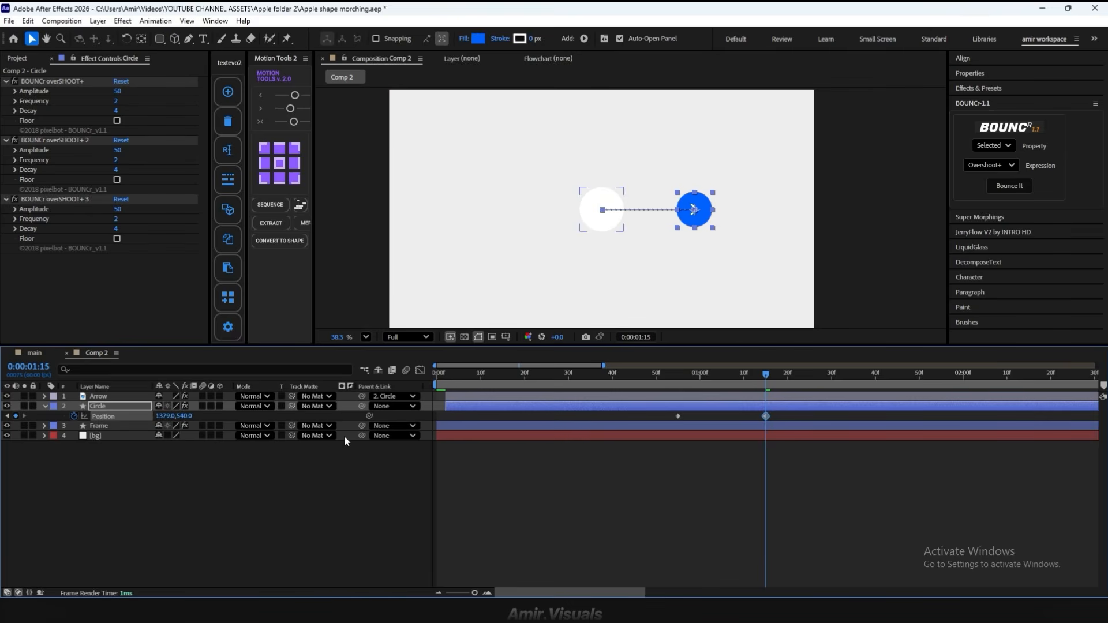
# Step: Add a rectangle path size keyframe to the Frame layer and place it at 0:00:00:55
pyautogui.click(126, 428)
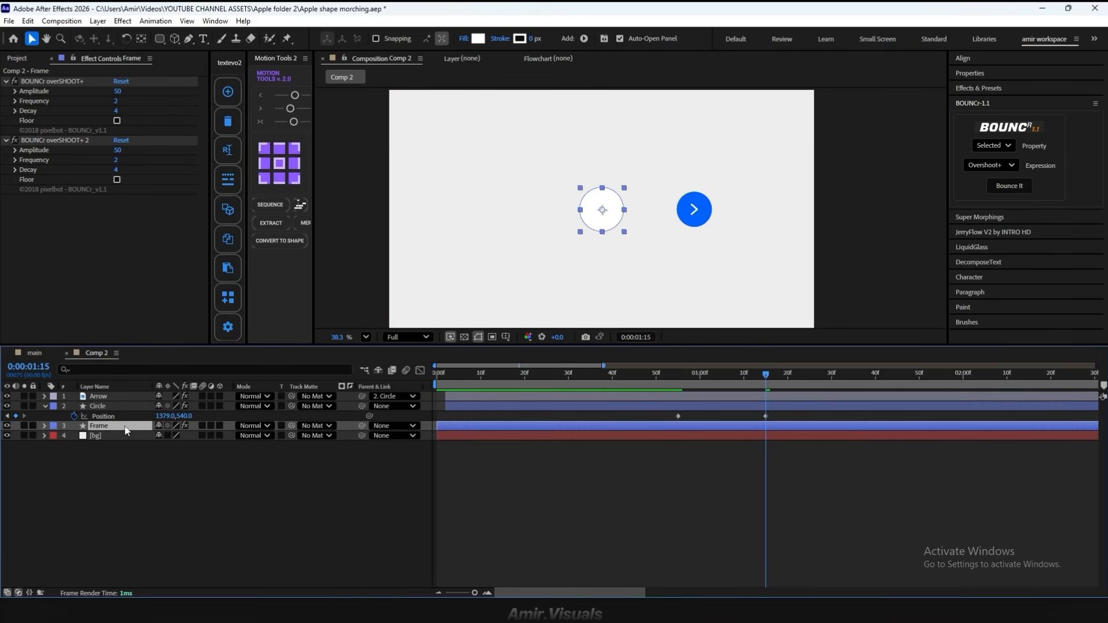
pyautogui.click(45, 426)
pyautogui.click(56, 437)
pyautogui.click(64, 446)
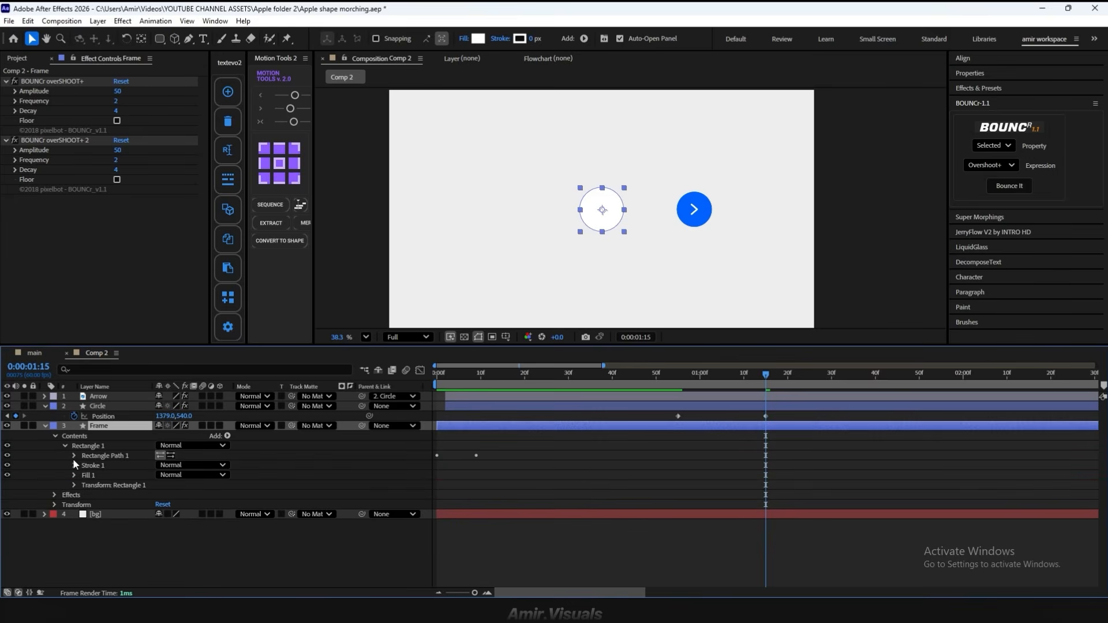
pyautogui.click(74, 456)
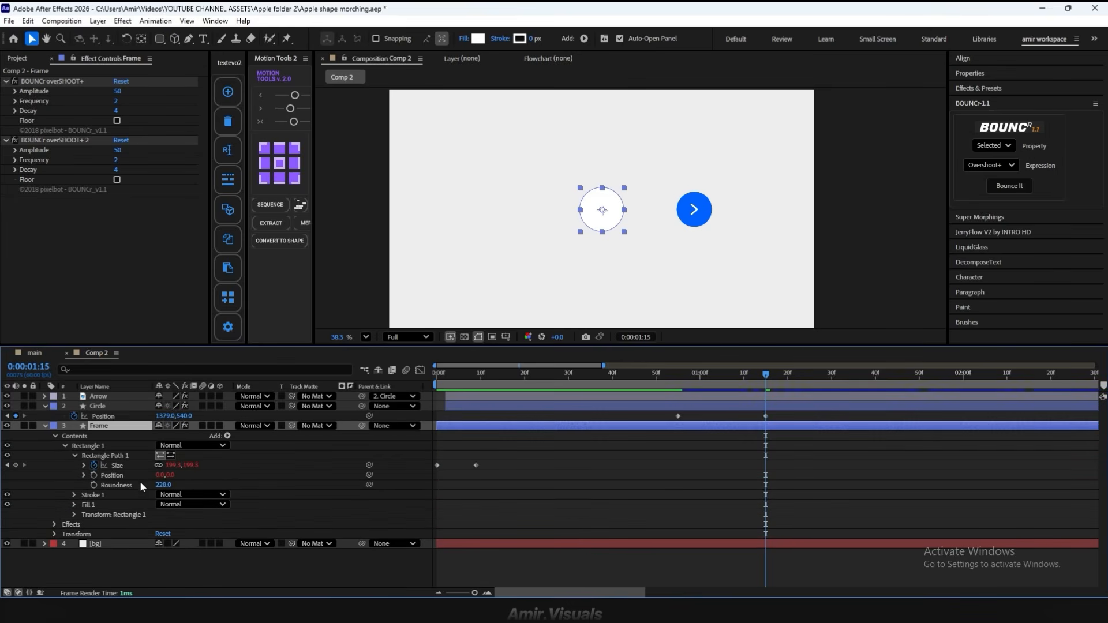
pyautogui.click(16, 466)
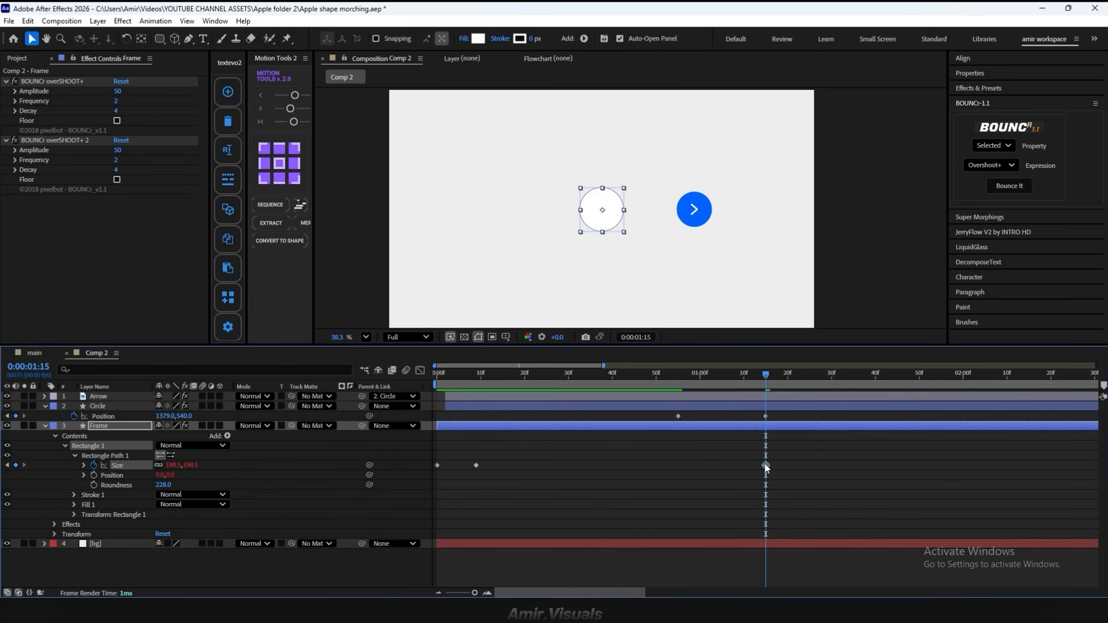
pyautogui.moveTo(766, 465); pyautogui.dragTo(674, 467)
# Step: At 0:00:01:15, unlink the Frame rectangle's size proportions and set its size to 1026.5 by 803.5
pyautogui.moveTo(170, 469); pyautogui.dragTo(626, 444)
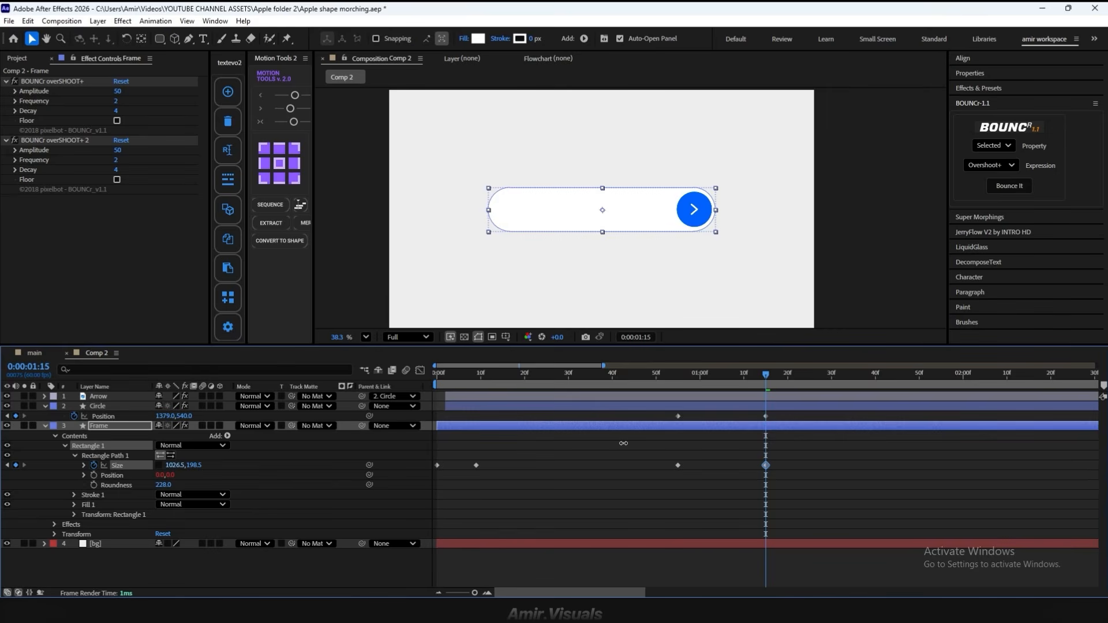
pyautogui.moveTo(624, 443); pyautogui.dragTo(624, 442)
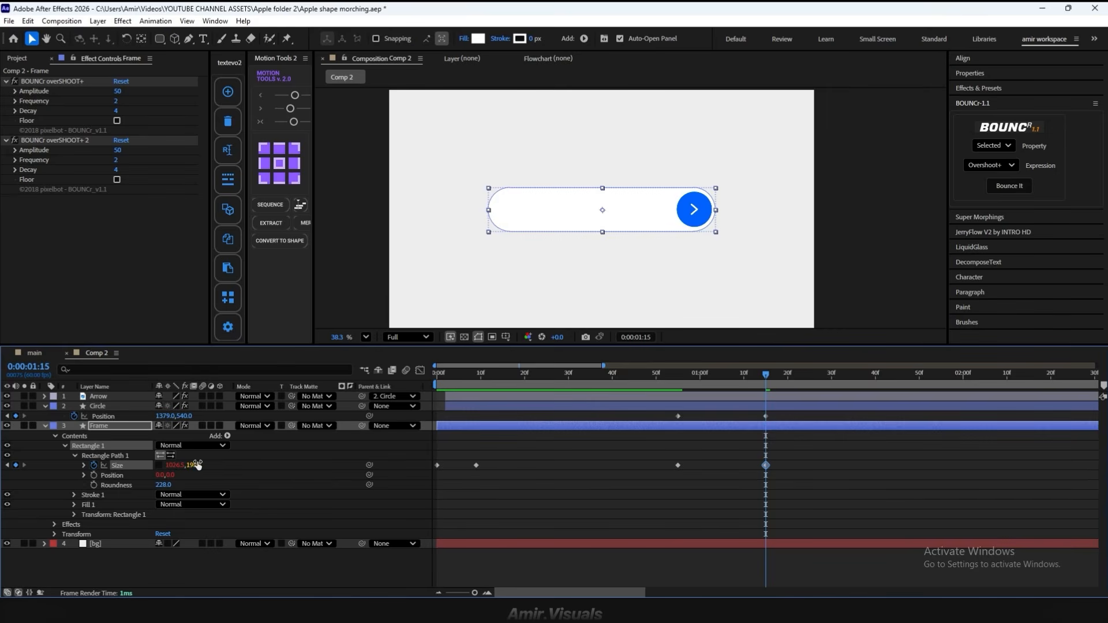
pyautogui.moveTo(198, 465); pyautogui.dragTo(516, 433)
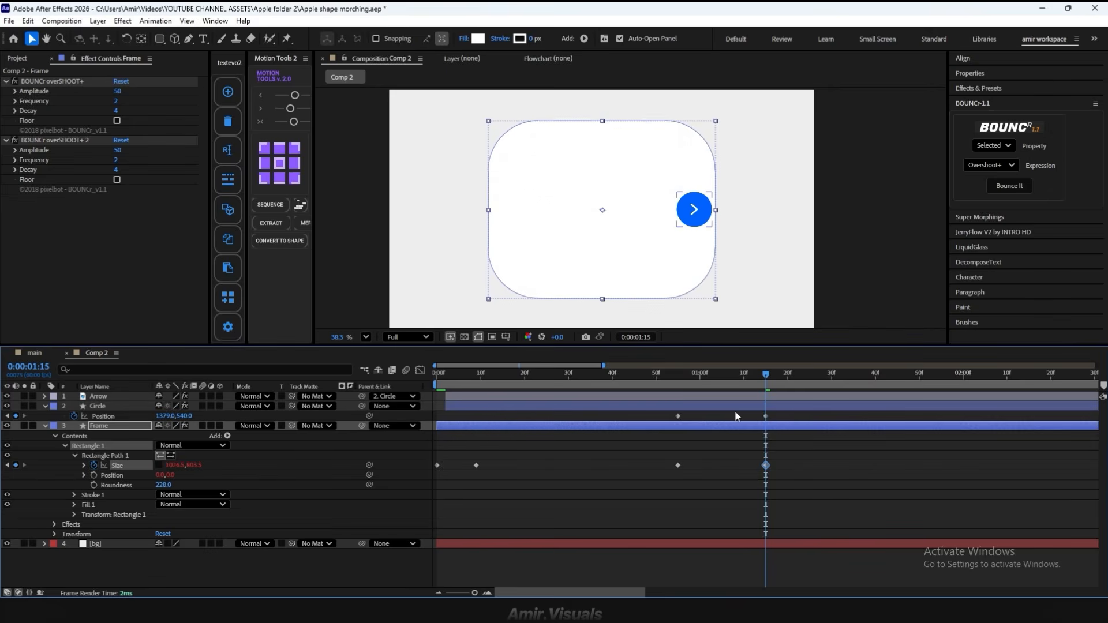
# Step: At 0:00:01:15, set the Circle layer's X position to 1252 and the Frame rectangle's size to 774.5 by 184.5
pyautogui.click(750, 406)
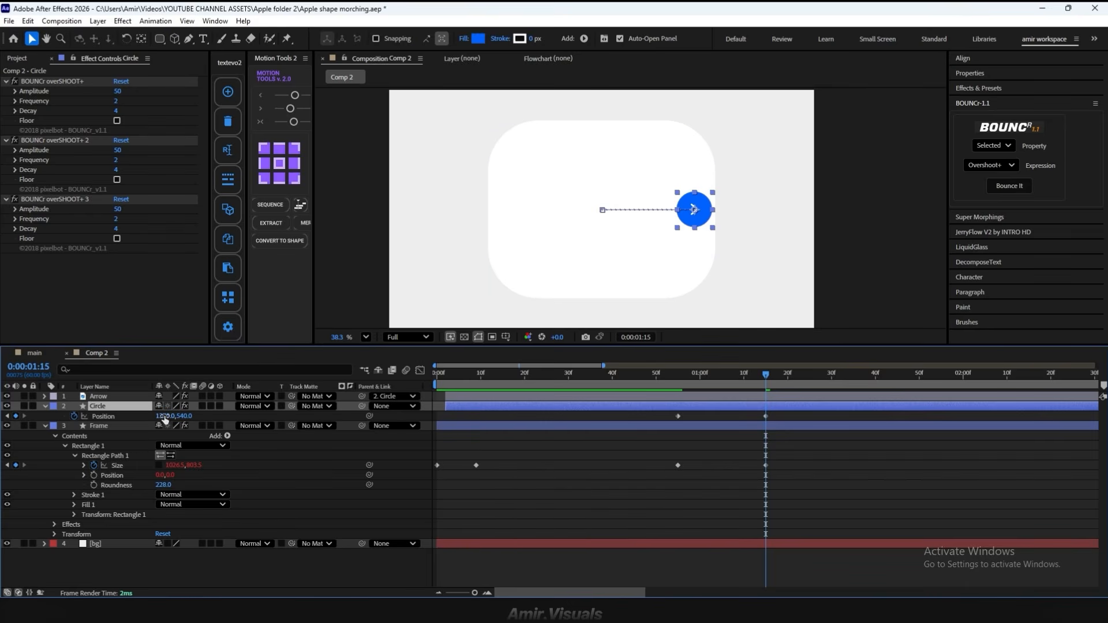
pyautogui.moveTo(171, 417); pyautogui.dragTo(140, 417)
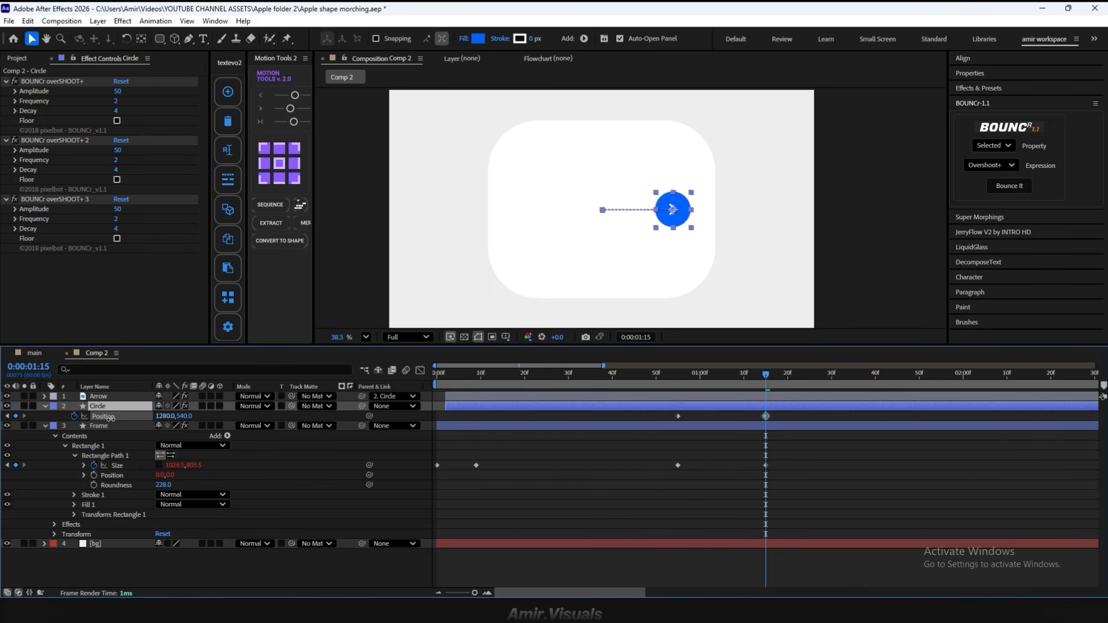
pyautogui.moveTo(173, 465); pyautogui.dragTo(75, 483)
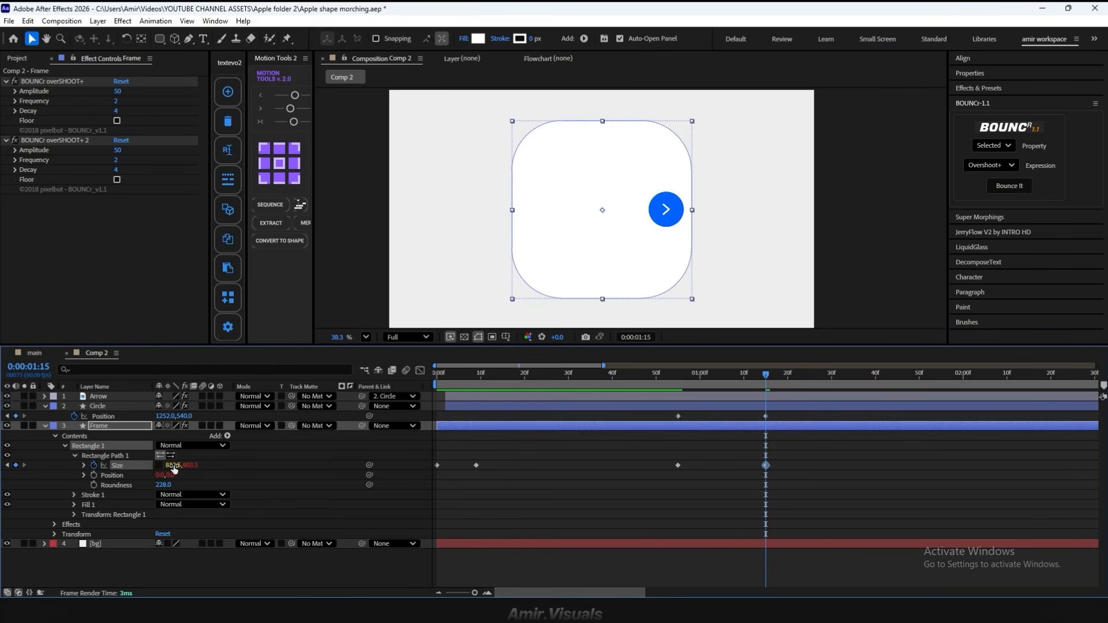
pyautogui.moveTo(173, 469); pyautogui.dragTo(234, 505)
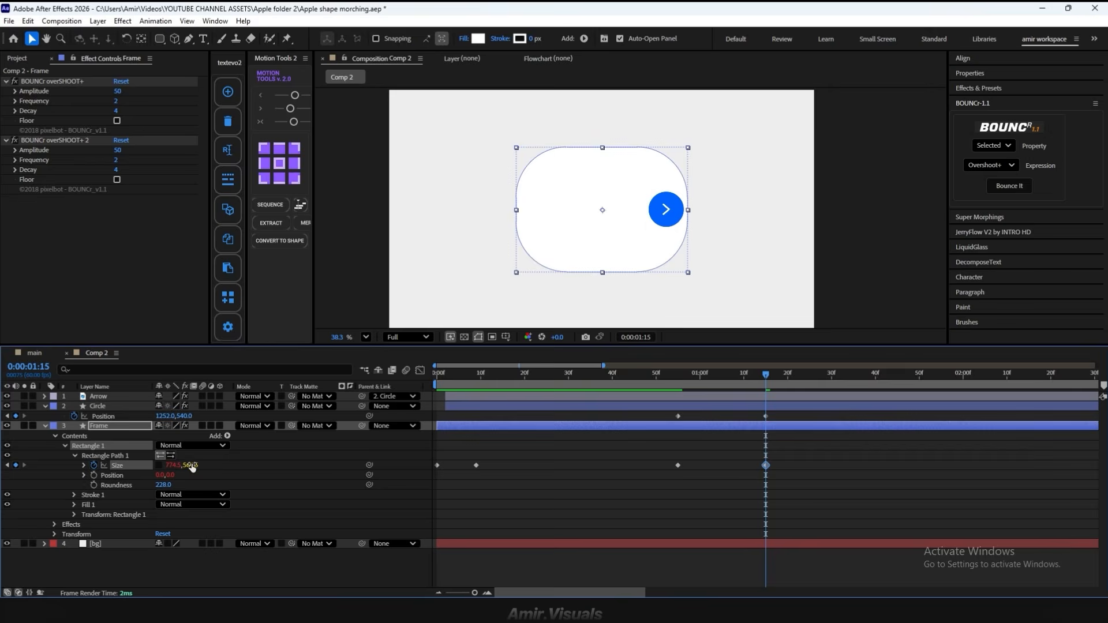
pyautogui.moveTo(193, 467); pyautogui.dragTo(123, 487)
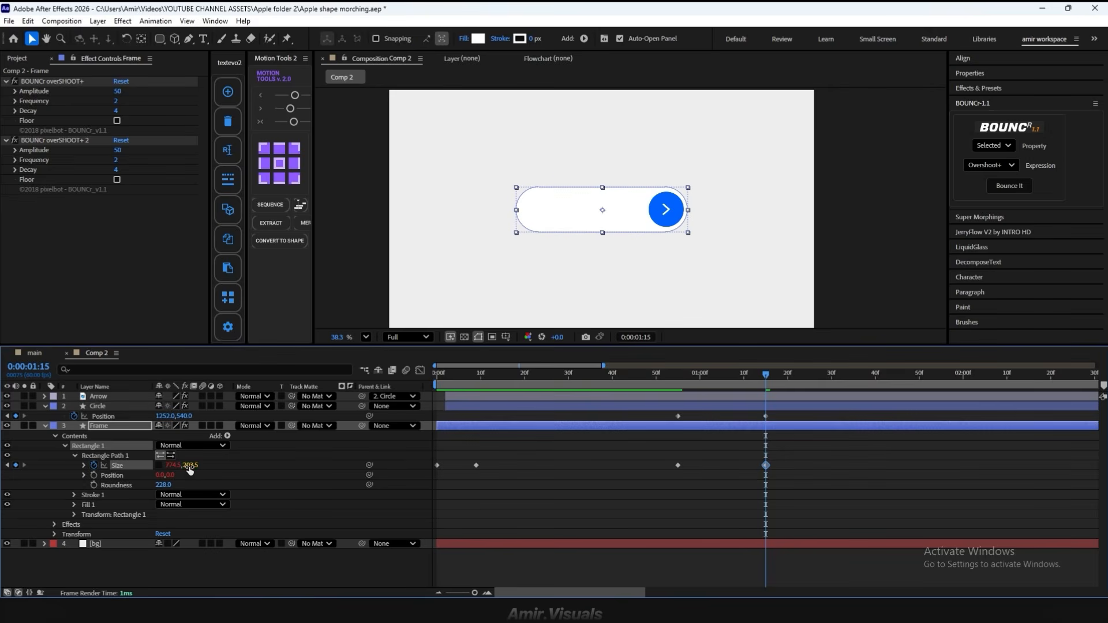
pyautogui.moveTo(190, 471); pyautogui.dragTo(175, 469)
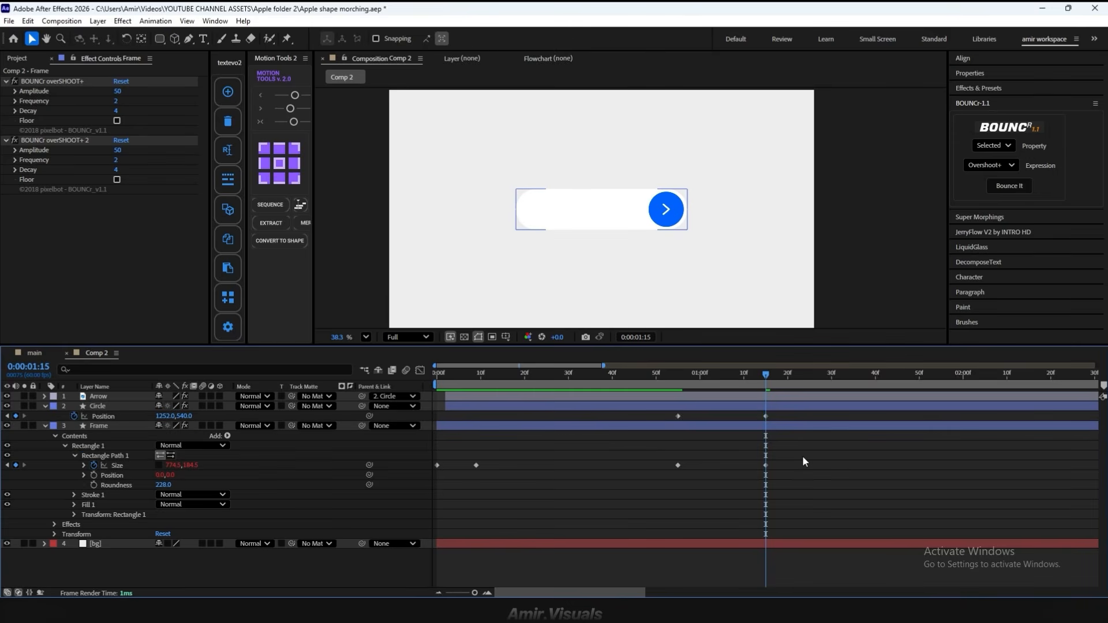
# Step: Apply the BOUNCr Overshoot+ expression to the Circle layer's position keyframes and preview the morph
pyautogui.moveTo(803, 456); pyautogui.dragTo(653, 489)
pyautogui.click(767, 417)
pyautogui.moveTo(763, 376); pyautogui.dragTo(628, 393)
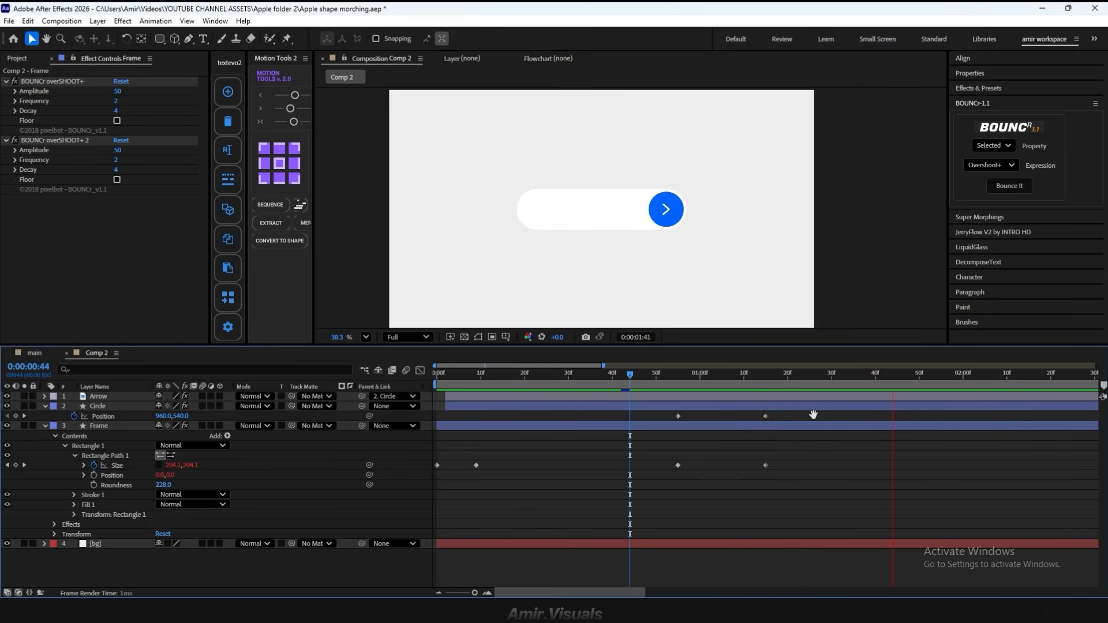
pyautogui.press('space')
pyautogui.moveTo(801, 388); pyautogui.dragTo(680, 398)
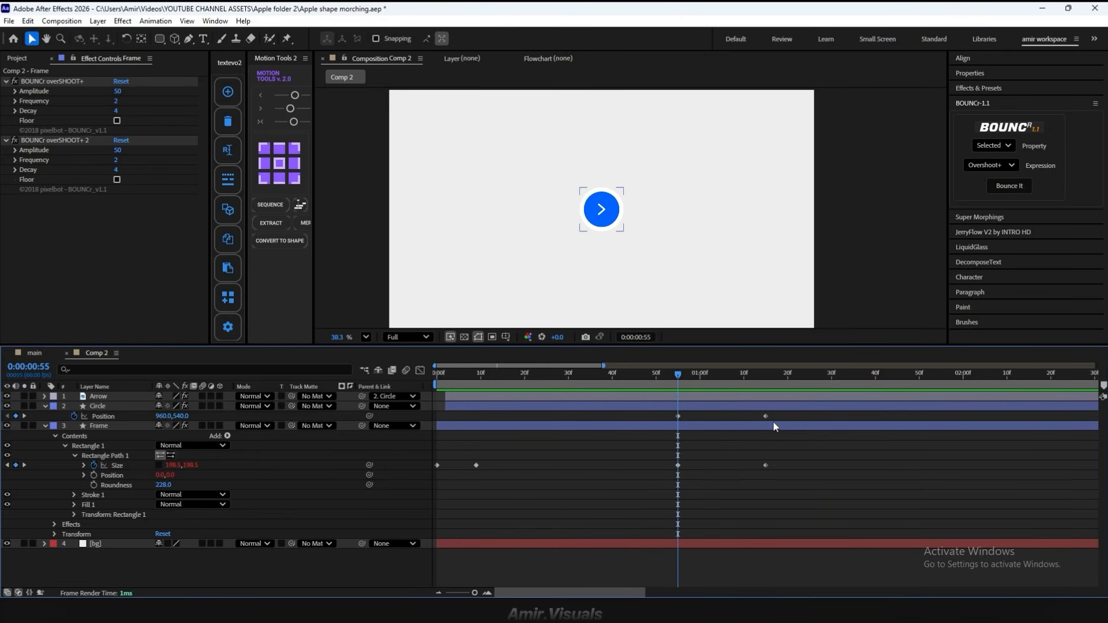
pyautogui.moveTo(774, 421); pyautogui.dragTo(666, 414)
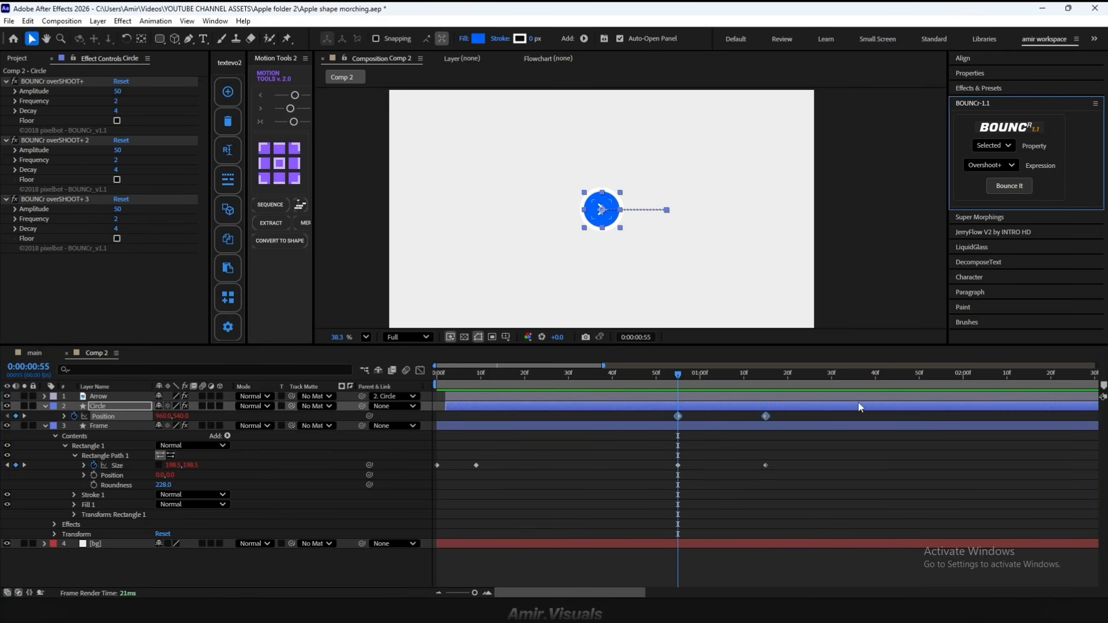
pyautogui.click(840, 428)
pyautogui.press('space')
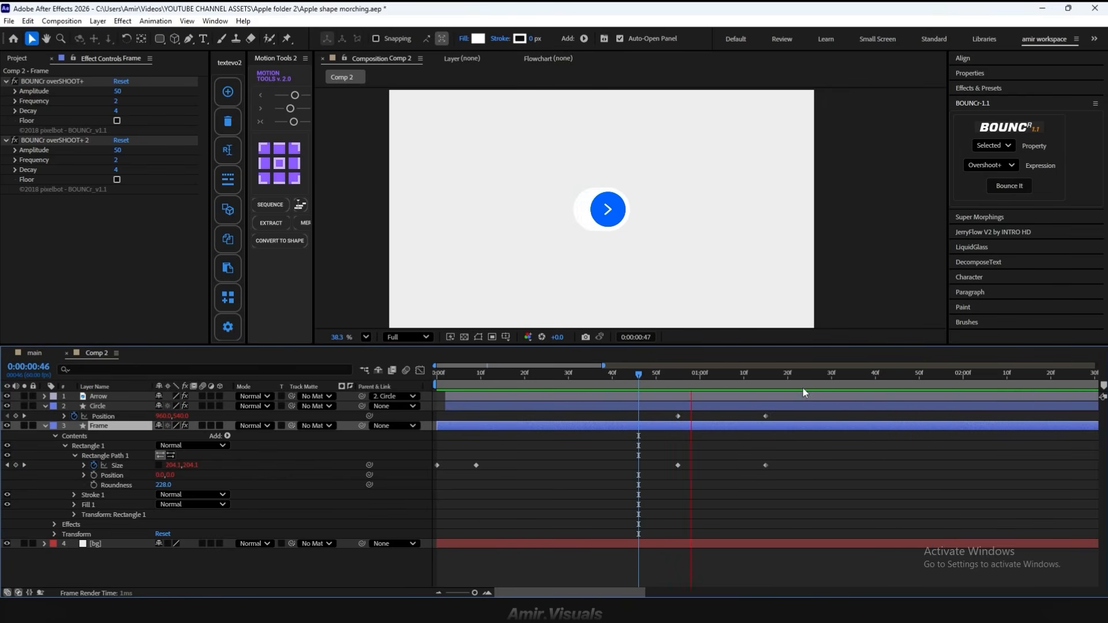
# Step: Add a size keyframe to the Frame rectangle at 0:00:01:35 and set its size to 774.5 by 729.5 at 0:00:01:45
pyautogui.moveTo(792, 380); pyautogui.dragTo(742, 403)
pyautogui.click(742, 405)
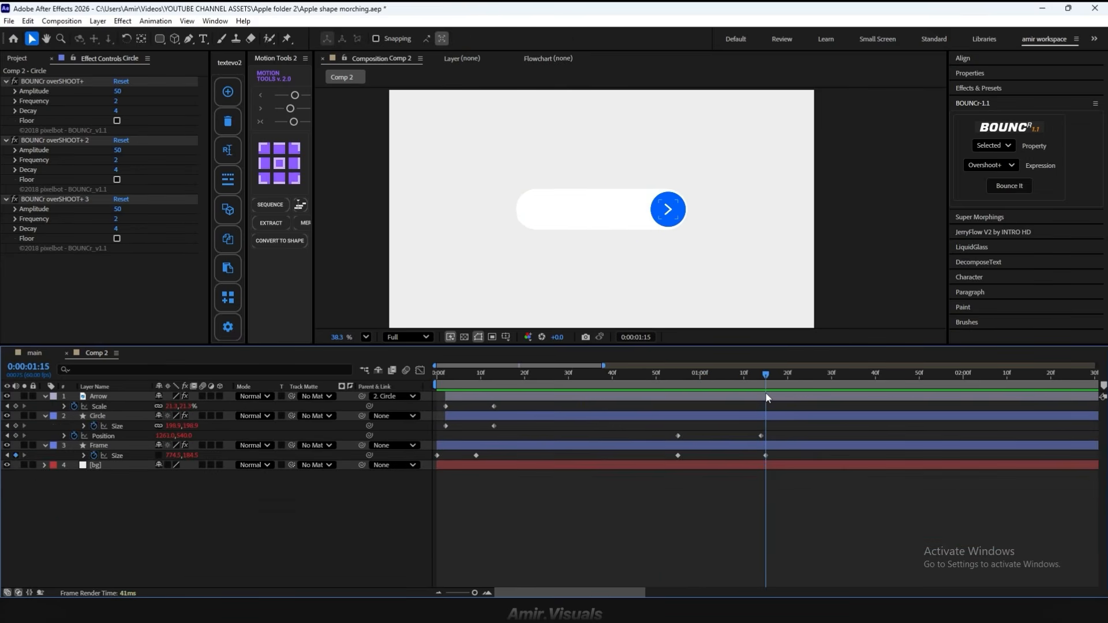
pyautogui.press('space')
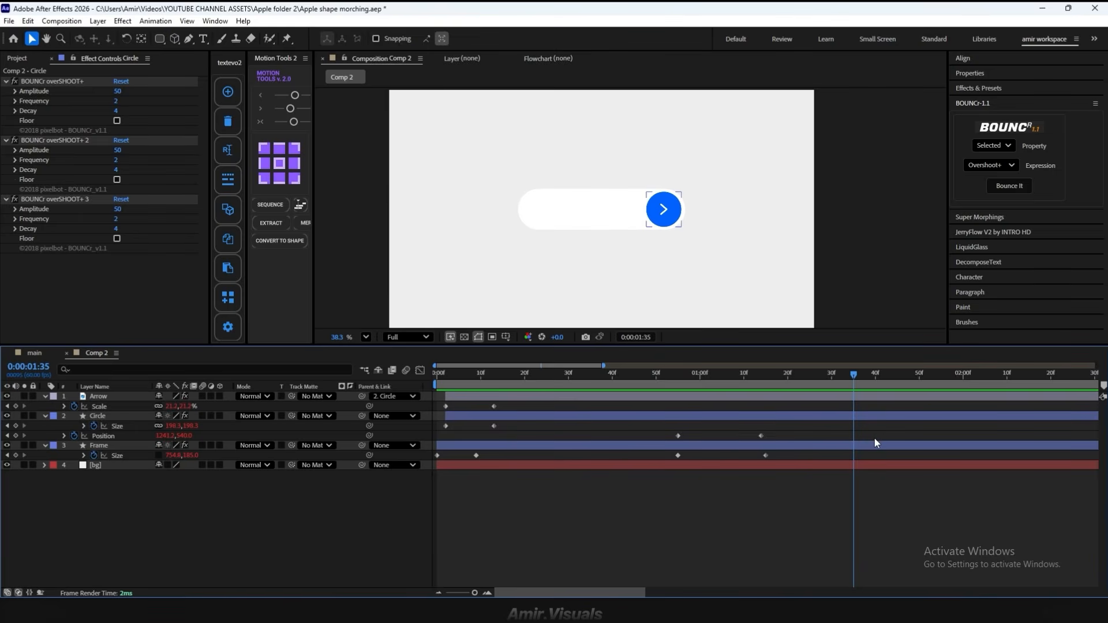
pyautogui.click(874, 444)
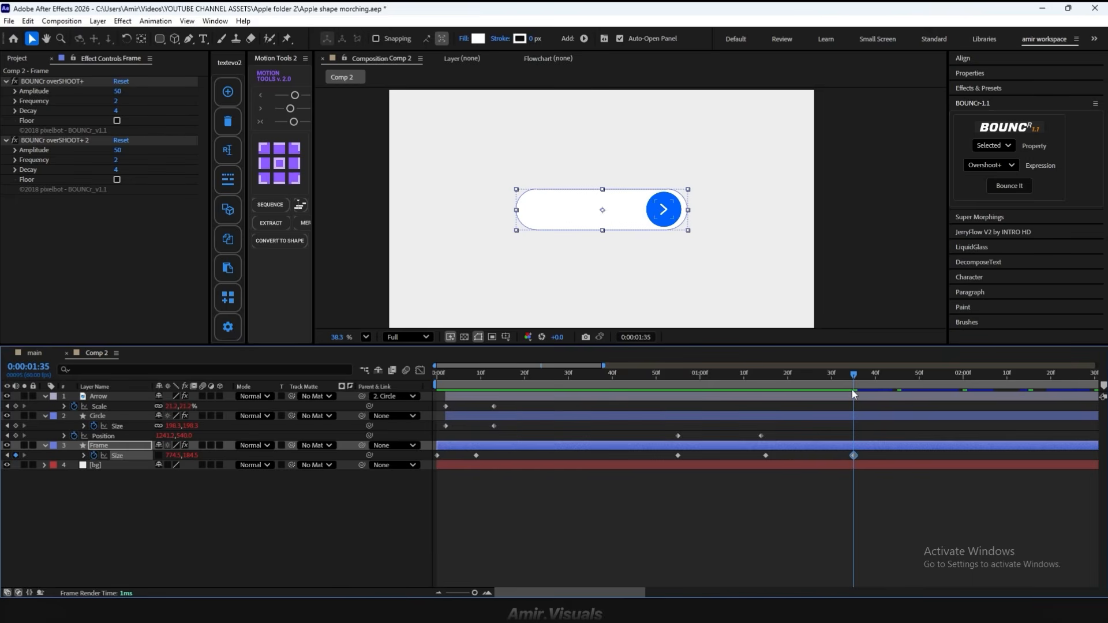
pyautogui.moveTo(854, 377); pyautogui.dragTo(898, 378)
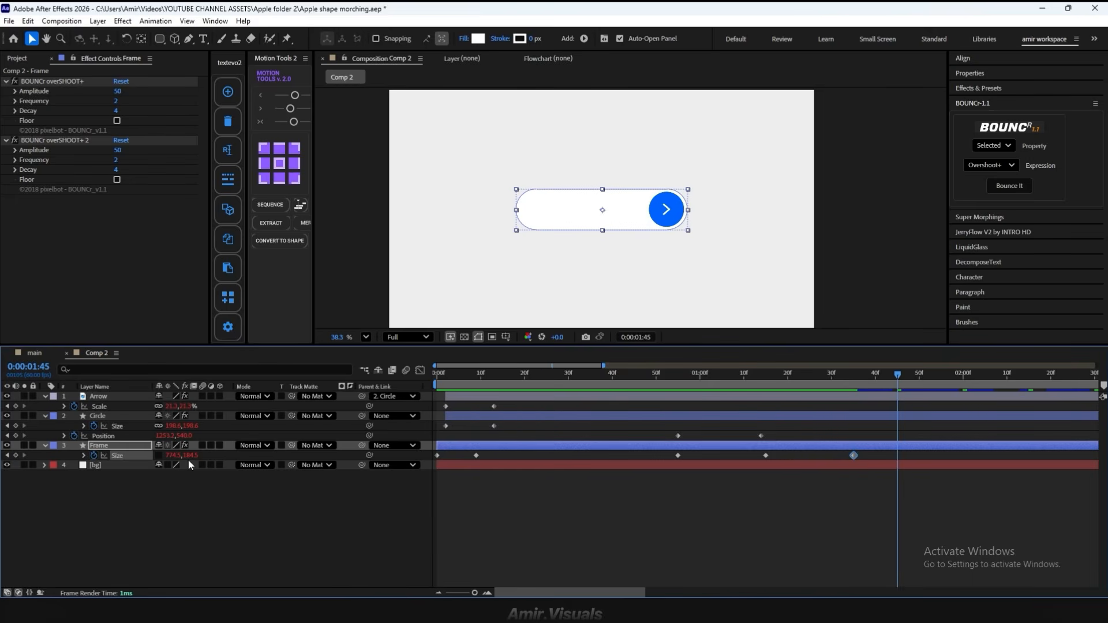
pyautogui.moveTo(191, 456); pyautogui.dragTo(494, 446)
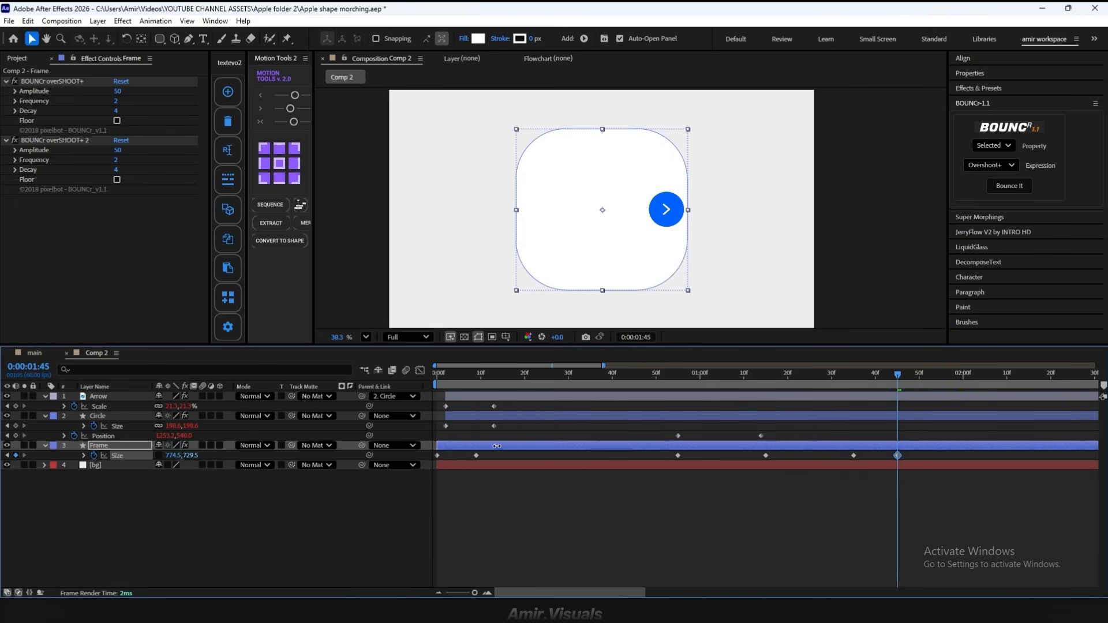
# Step: Keyframe the Frame rectangle's roundness at 0:00:01:35, set it to 139 at 0:00:01:45, and preview the morph
pyautogui.click(139, 448)
pyautogui.doubleClick(46, 447)
pyautogui.click(94, 505)
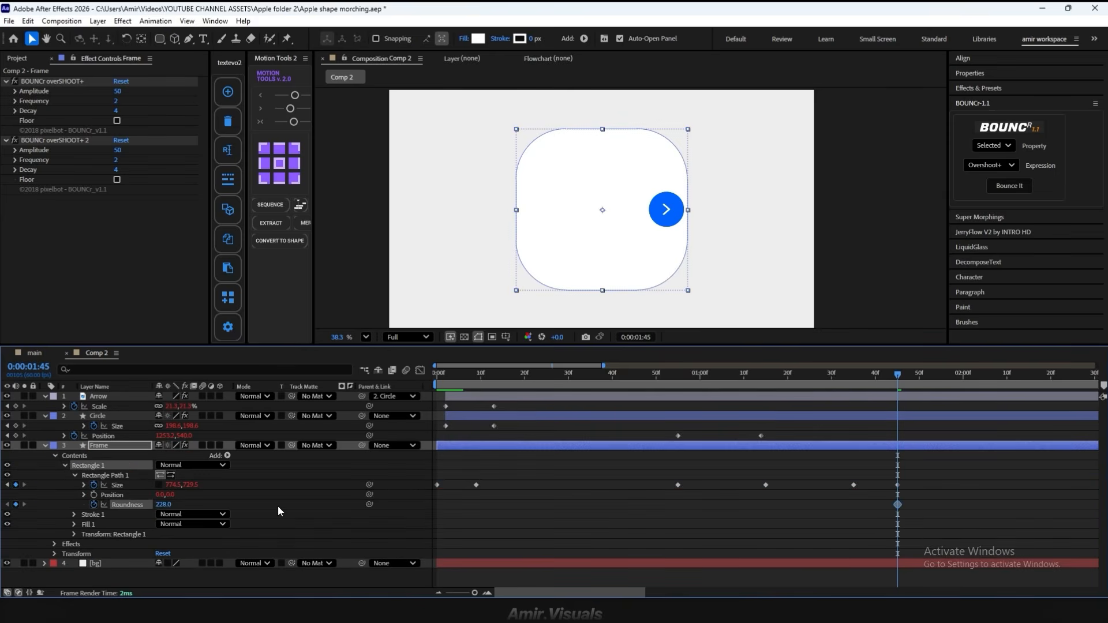
pyautogui.moveTo(897, 505); pyautogui.dragTo(854, 505)
pyautogui.moveTo(175, 505); pyautogui.dragTo(90, 498)
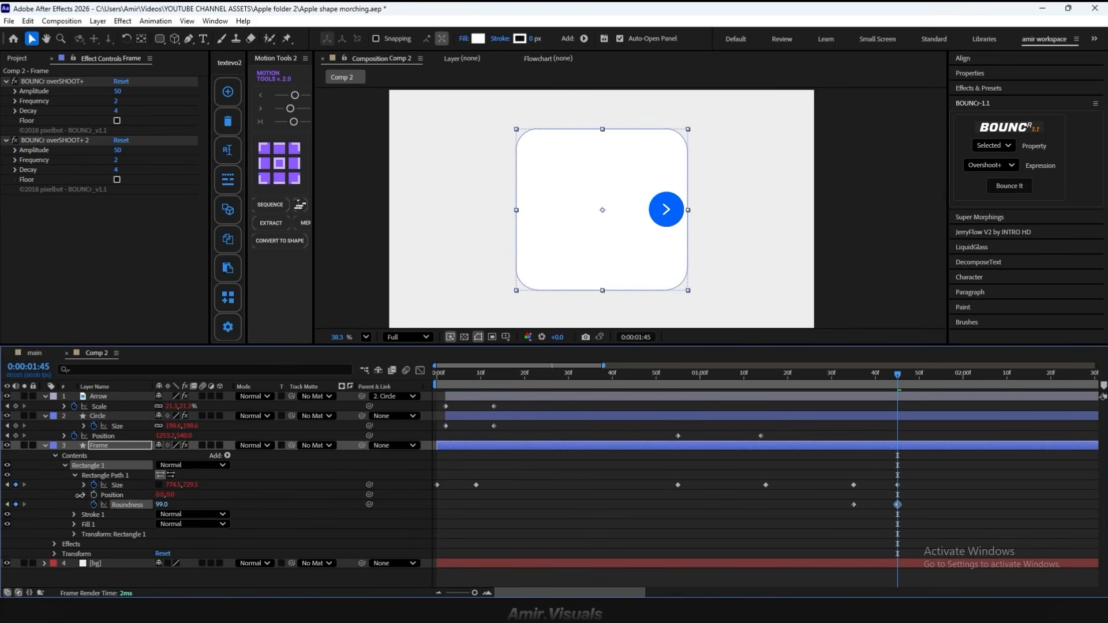
pyautogui.moveTo(161, 506); pyautogui.dragTo(175, 509)
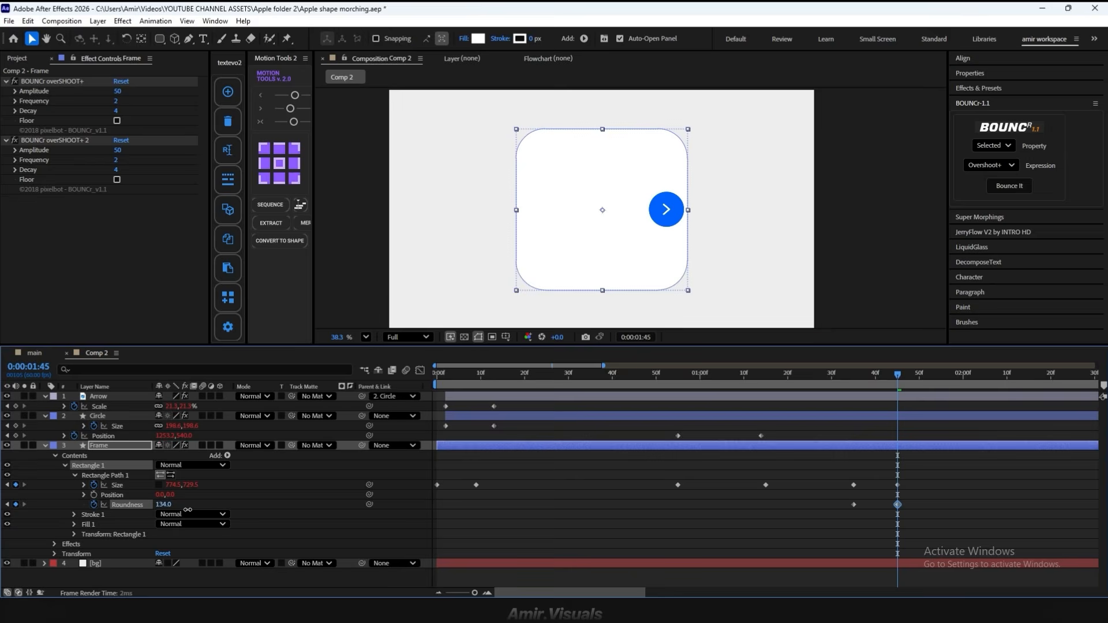
pyautogui.click(841, 382)
pyautogui.press('space')
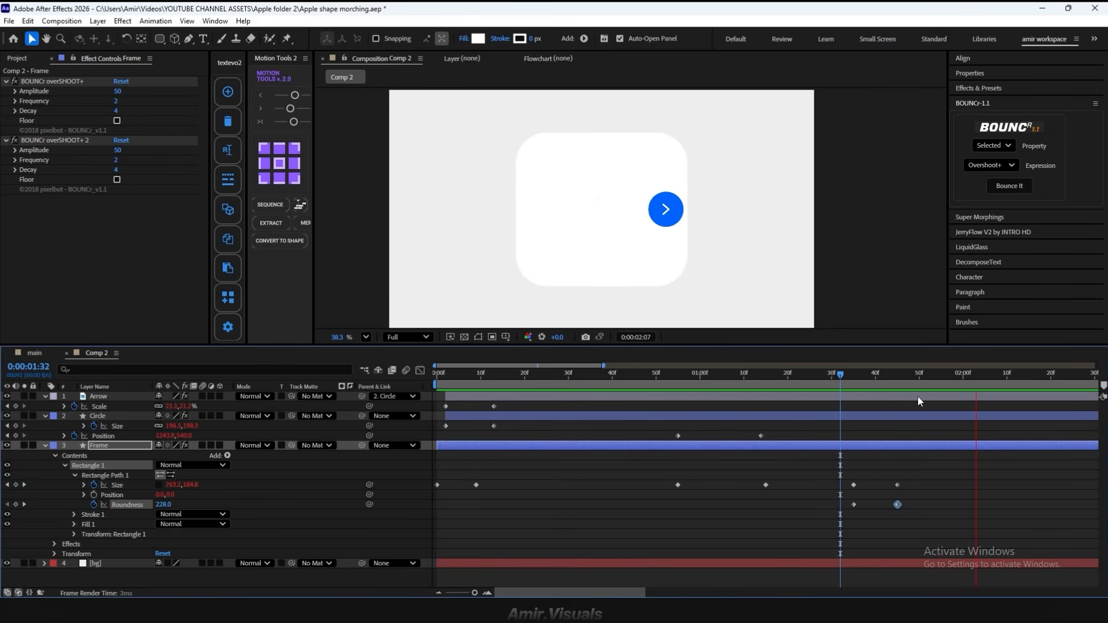
# Step: Add size and position keyframes to the Circle layer at 0:00:01:35
pyautogui.moveTo(919, 381); pyautogui.dragTo(857, 387)
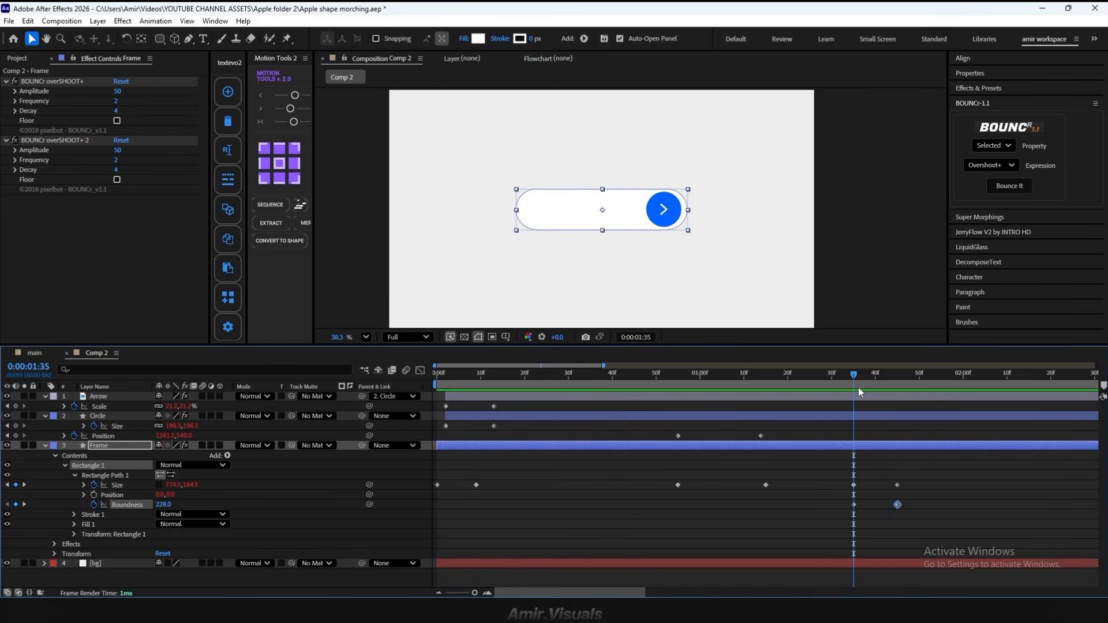
pyautogui.press('space')
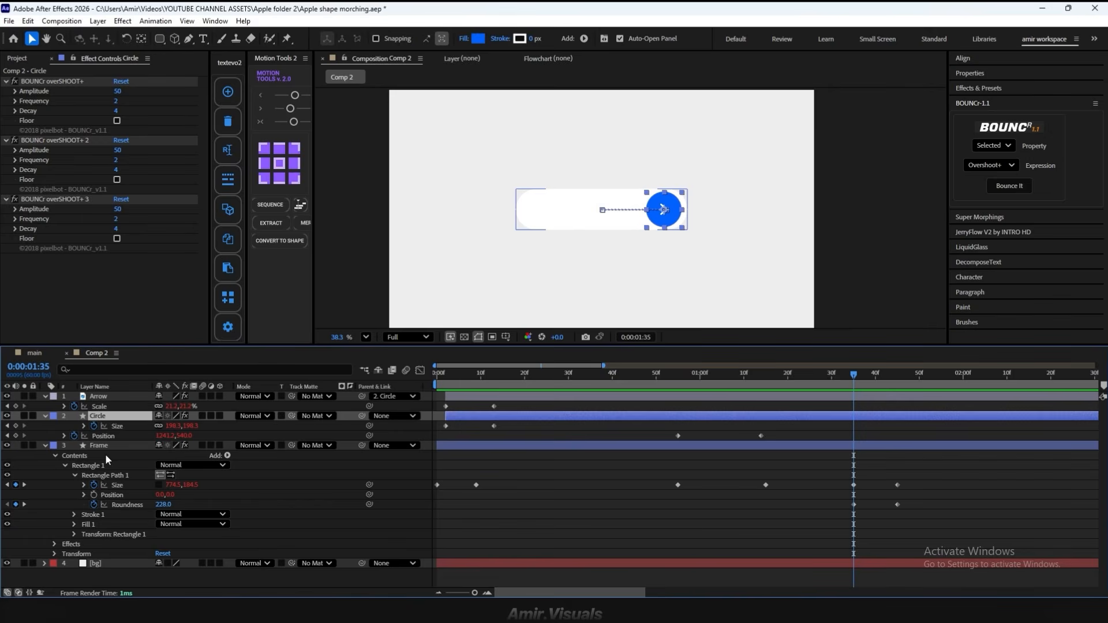
pyautogui.click(16, 426)
pyautogui.click(16, 436)
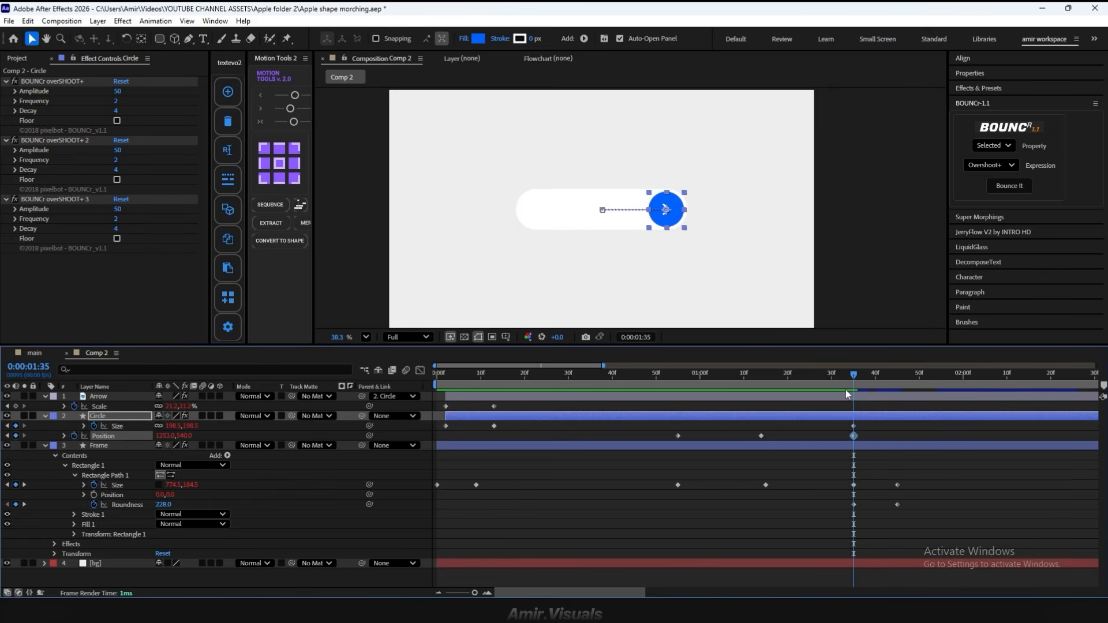
# Step: At 0:00:01:45, unlink the Circle's size proportions, set its size to 883.5 by 198.5 and its position to 955, 797, and preview
pyautogui.moveTo(855, 379); pyautogui.dragTo(898, 386)
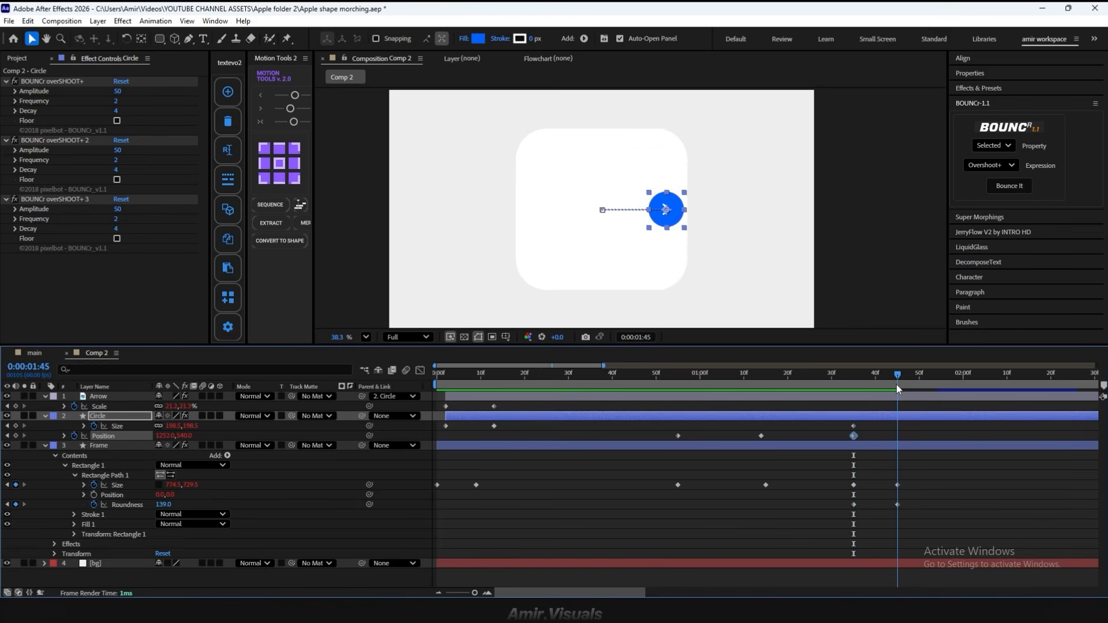
pyautogui.click(158, 426)
pyautogui.moveTo(168, 427); pyautogui.dragTo(334, 430)
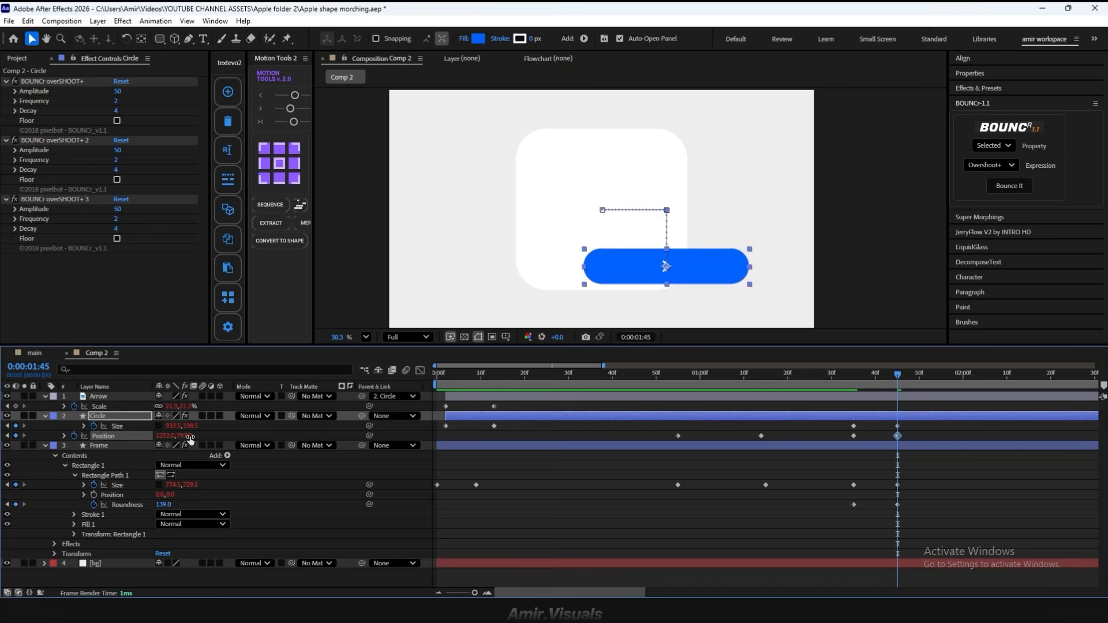
pyautogui.moveTo(164, 436); pyautogui.dragTo(12, 454)
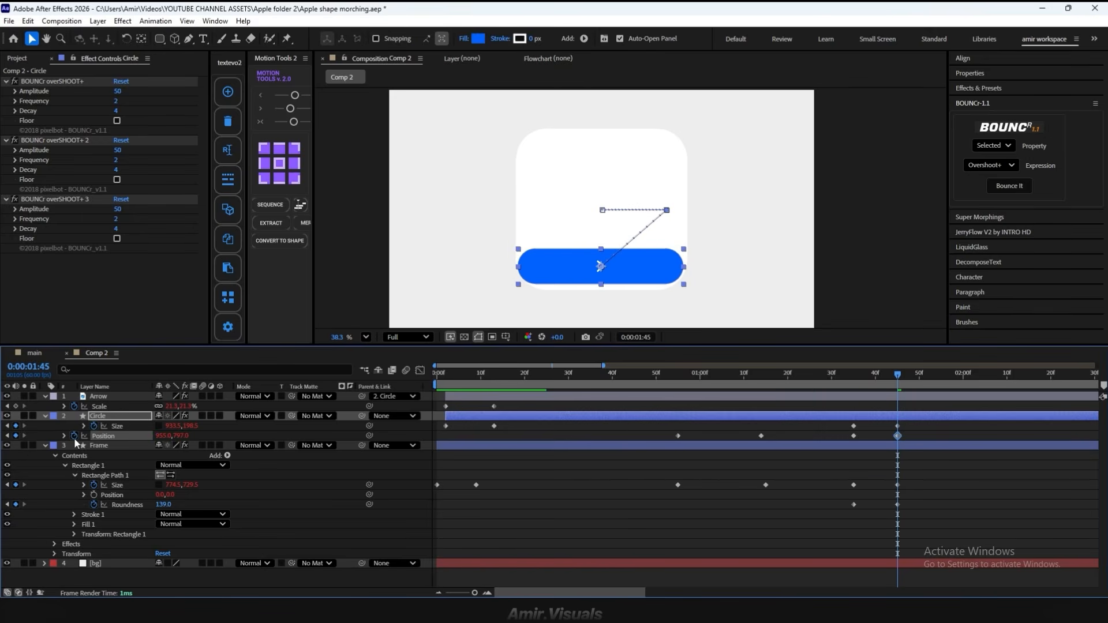
pyautogui.moveTo(168, 426); pyautogui.dragTo(142, 428)
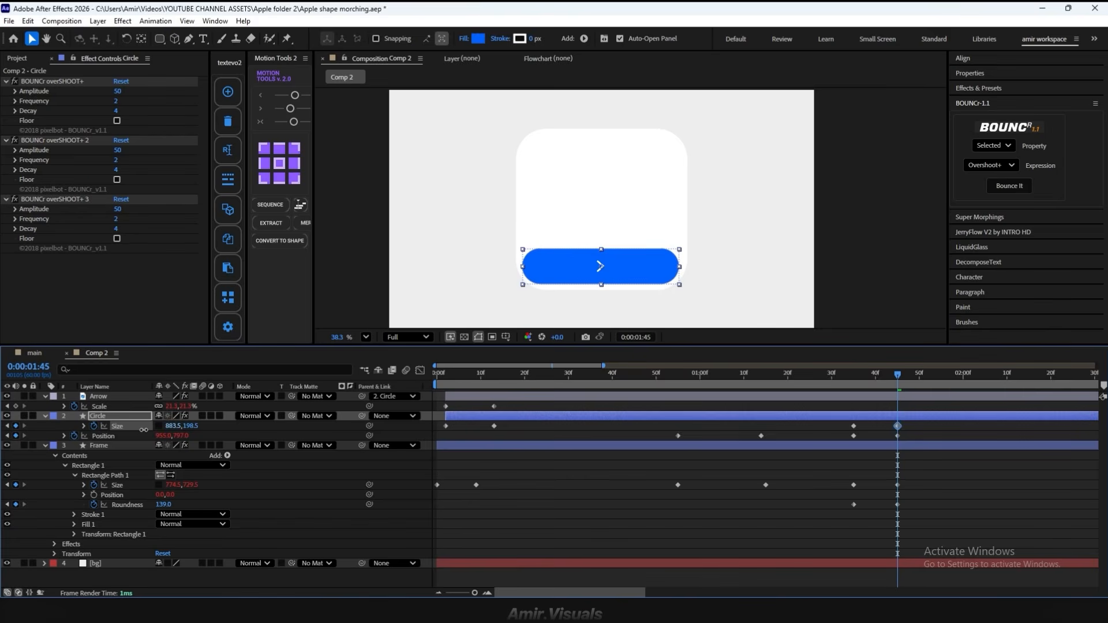
pyautogui.click(907, 429)
pyautogui.moveTo(898, 379)
pyautogui.mouseDown()
pyautogui.moveTo(845, 384)
pyautogui.moveTo(907, 393)
pyautogui.mouseUp()
pyautogui.press('space')
pyautogui.press('space')
pyautogui.click(531, 289)
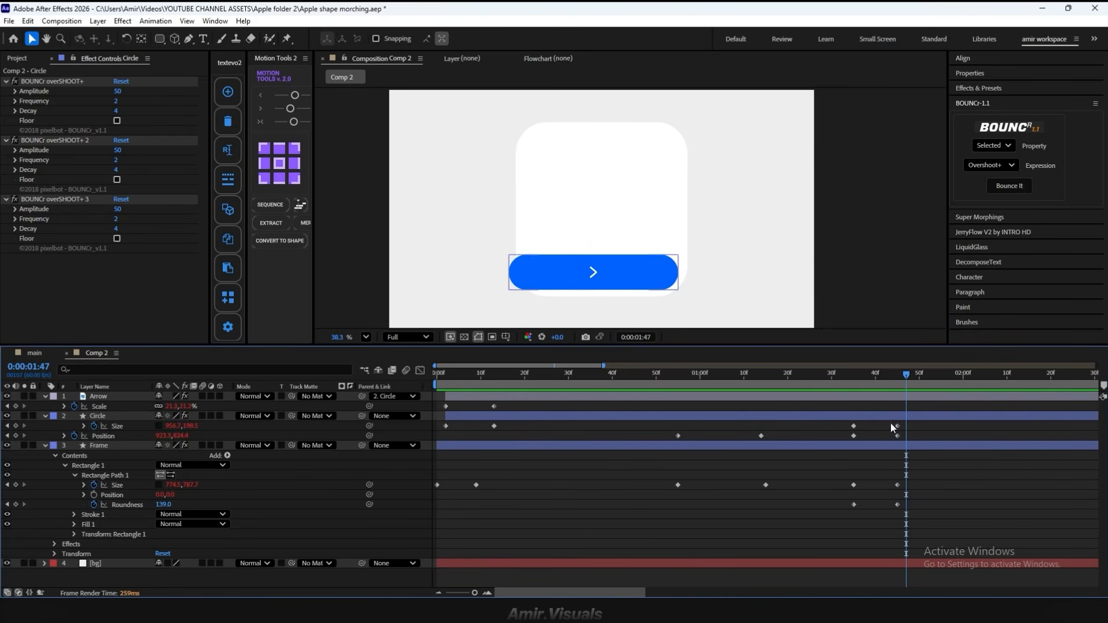
# Step: Bend the Circle's motion path into a curve with the Pen tool at its 0:00:01:45 position keyframe
pyautogui.click(897, 435)
pyautogui.press('g')
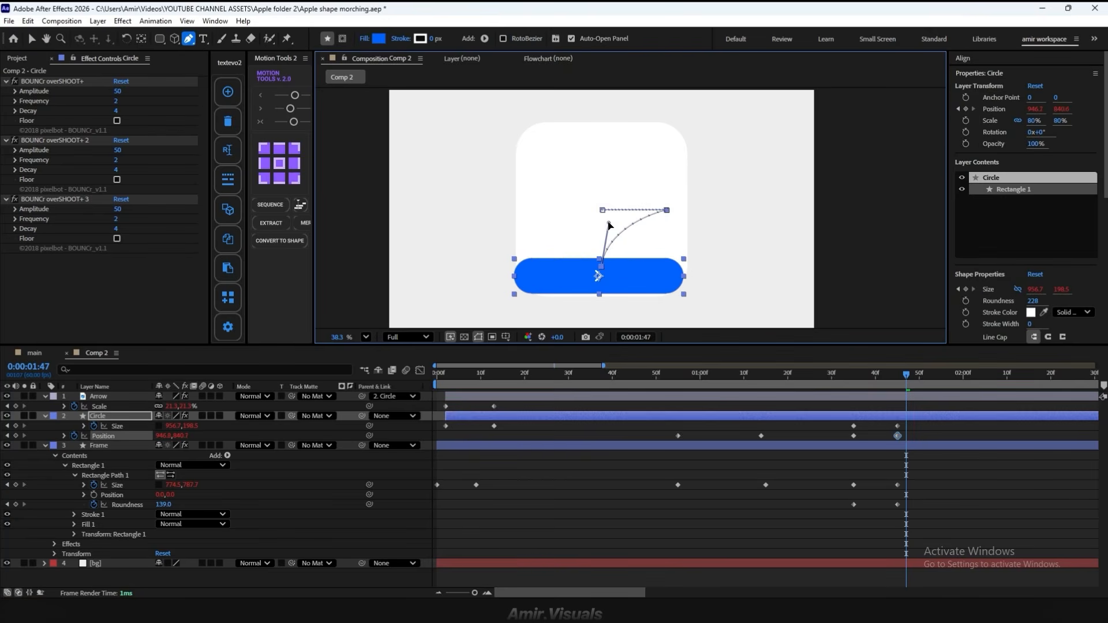
pyautogui.moveTo(609, 223); pyautogui.dragTo(601, 208)
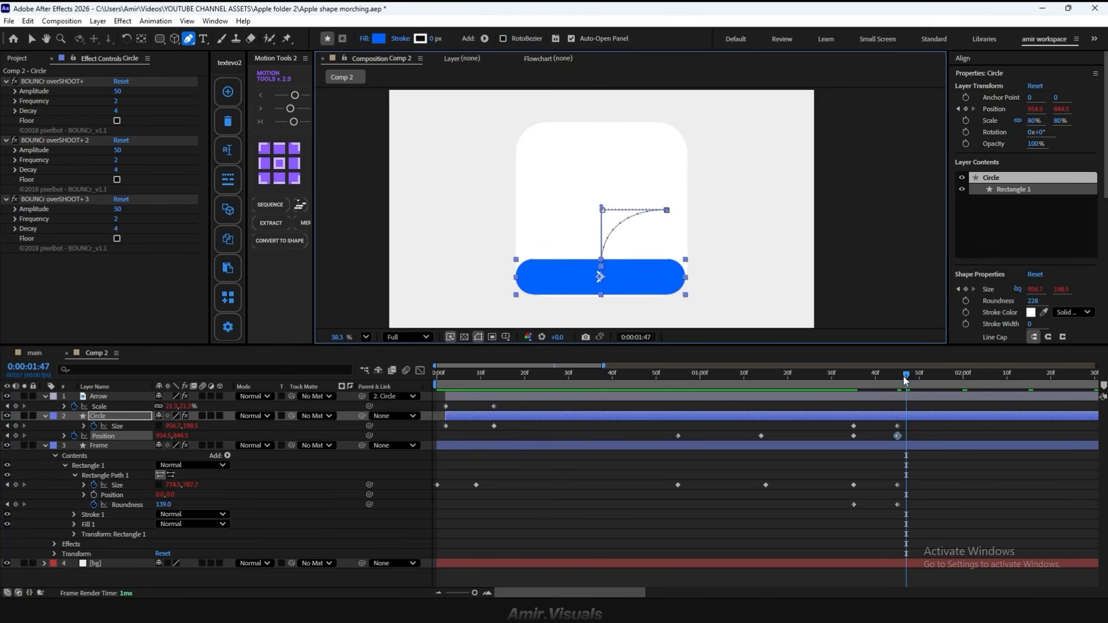
# Step: Move the Circle's last position keyframe to about 0:00:01:59, flatten its motion path curve, and preview the move
pyautogui.moveTo(903, 377); pyautogui.dragTo(1064, 390)
pyautogui.click(899, 428)
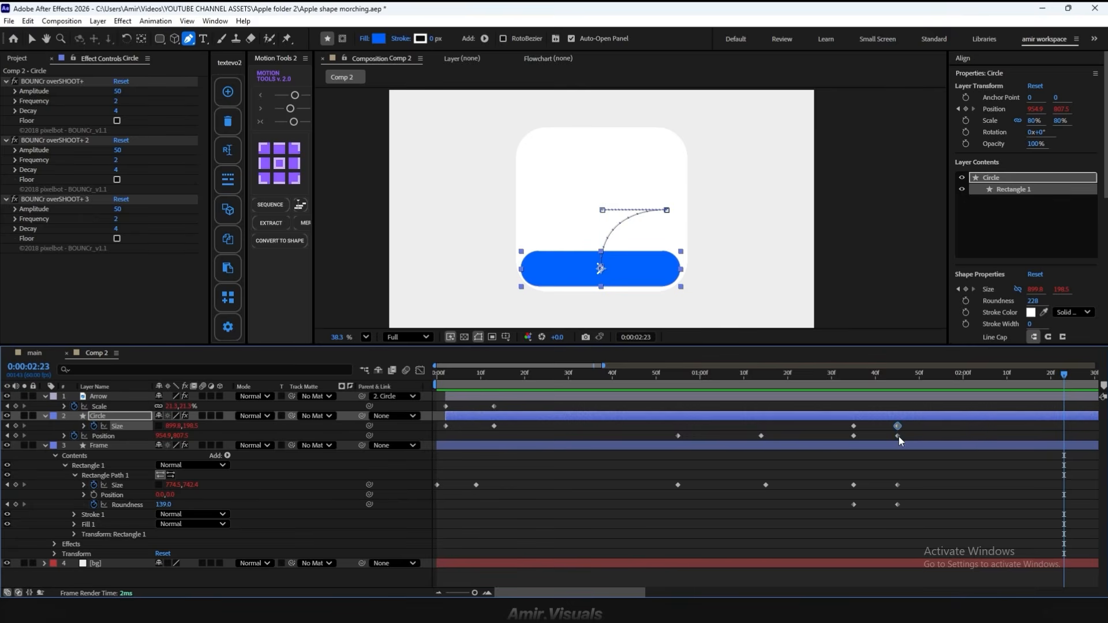
pyautogui.moveTo(899, 437); pyautogui.dragTo(959, 437)
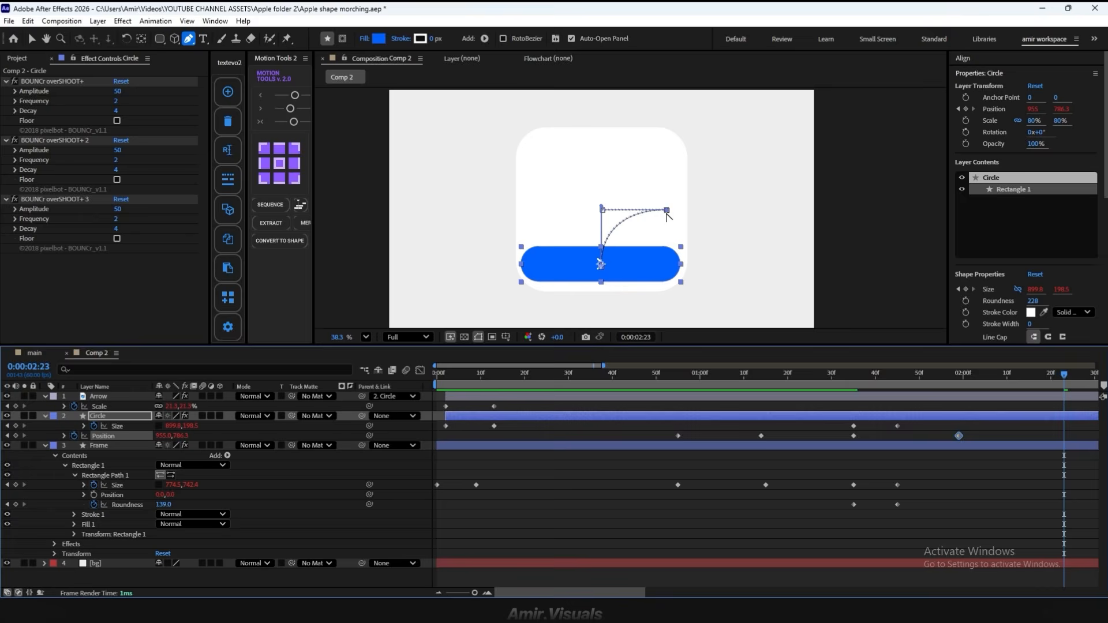
pyautogui.moveTo(601, 264); pyautogui.dragTo(623, 216)
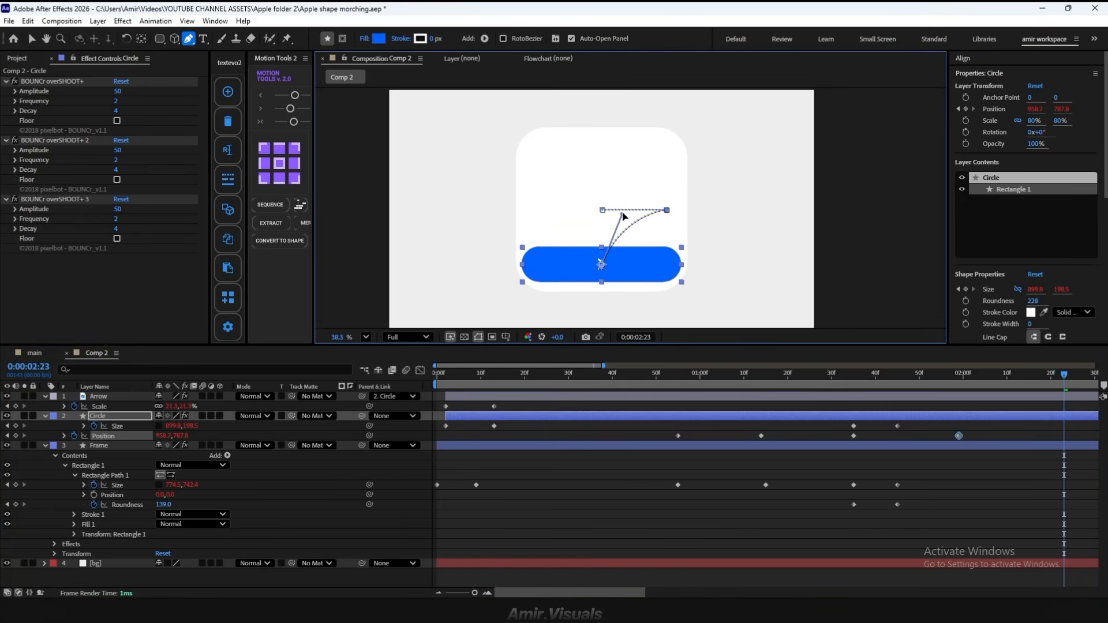
pyautogui.press('space')
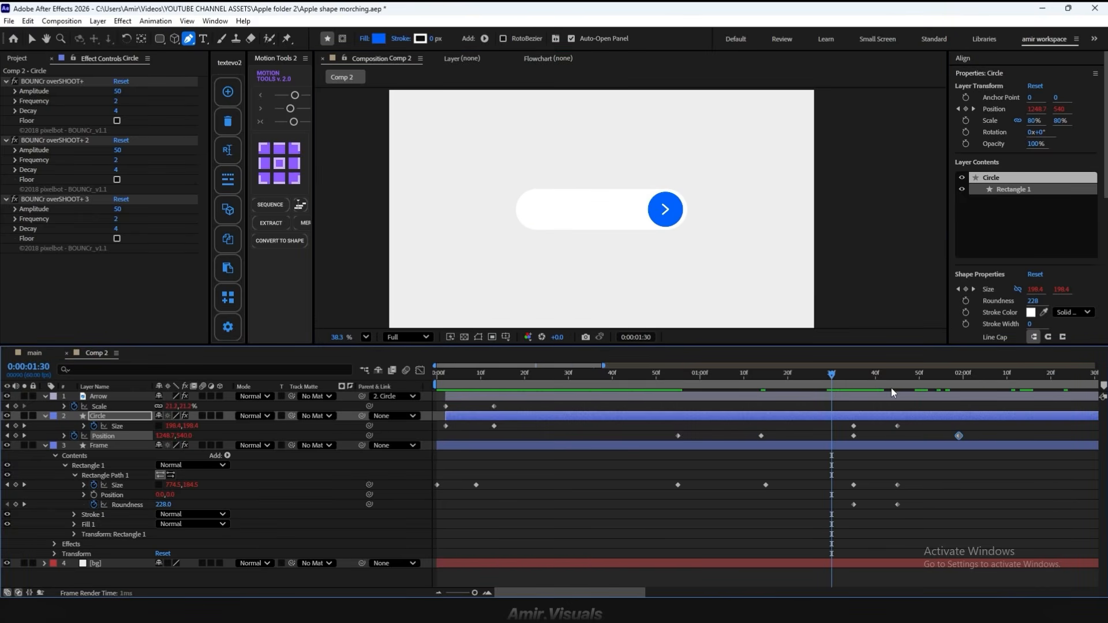
# Step: Retime the Circle's last position keyframe to 0:00:01:45 and preview the curved move
pyautogui.moveTo(896, 389)
pyautogui.mouseDown()
pyautogui.moveTo(844, 384)
pyautogui.moveTo(882, 389)
pyautogui.moveTo(899, 377)
pyautogui.mouseUp()
pyautogui.moveTo(957, 435); pyautogui.dragTo(910, 442)
pyautogui.press('space')
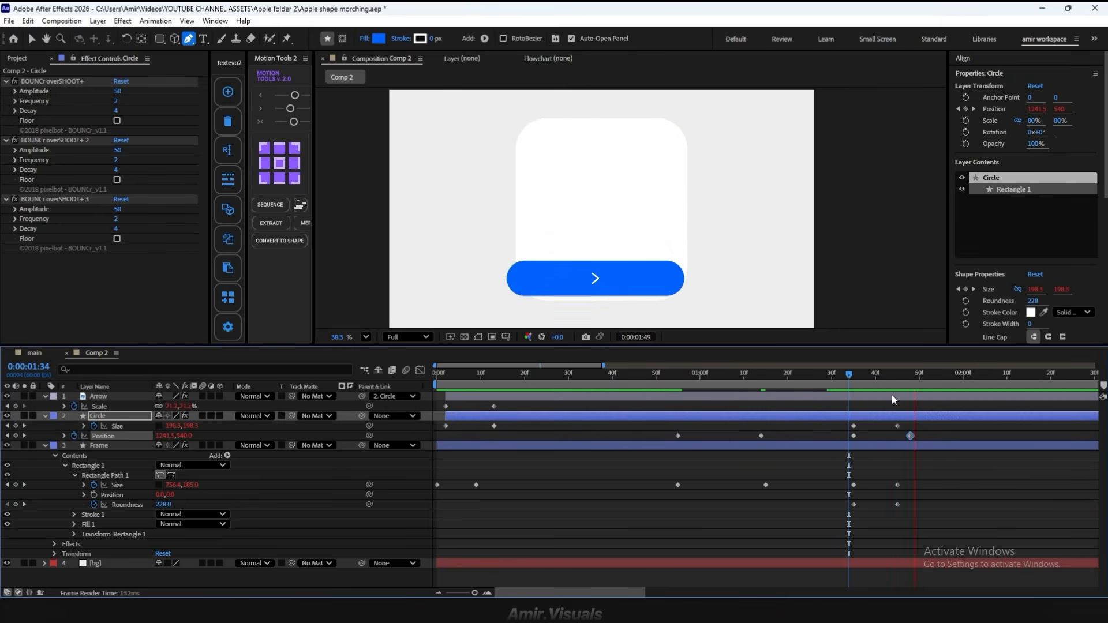
pyautogui.press('space')
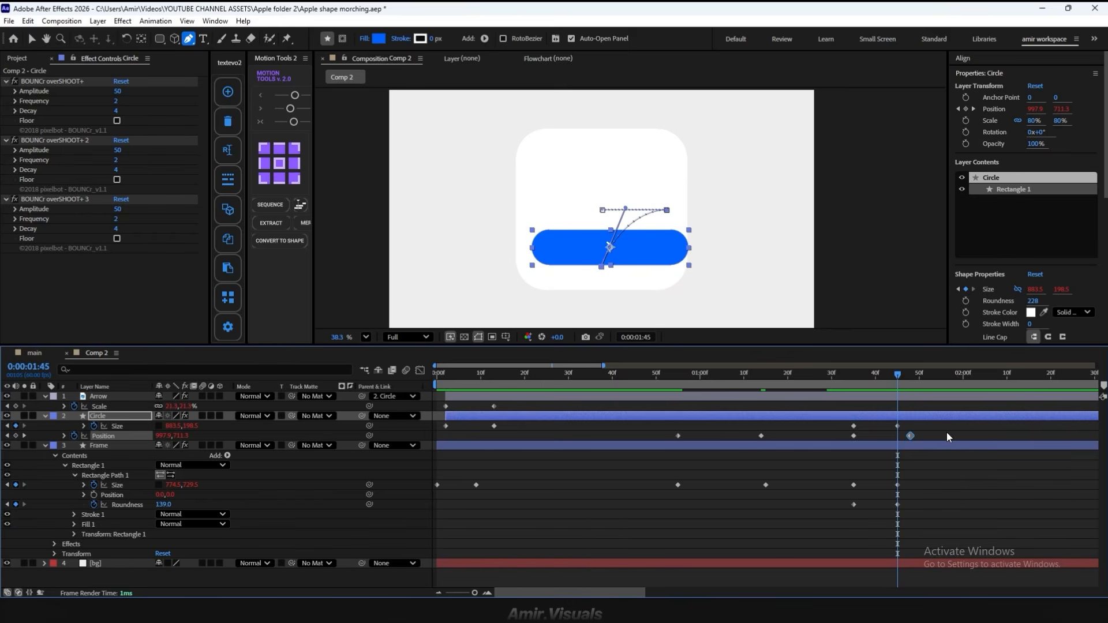
pyautogui.moveTo(841, 382); pyautogui.dragTo(897, 386)
pyautogui.moveTo(910, 435); pyautogui.dragTo(899, 437)
pyautogui.press('space')
# Step: Keyframe the Arrow layer's opacity at 100% at 0:00:01:35 and fade it out at 0:00:01:45
pyautogui.moveTo(820, 386); pyautogui.dragTo(854, 386)
pyautogui.press('space')
pyautogui.click(848, 396)
pyautogui.press('t')
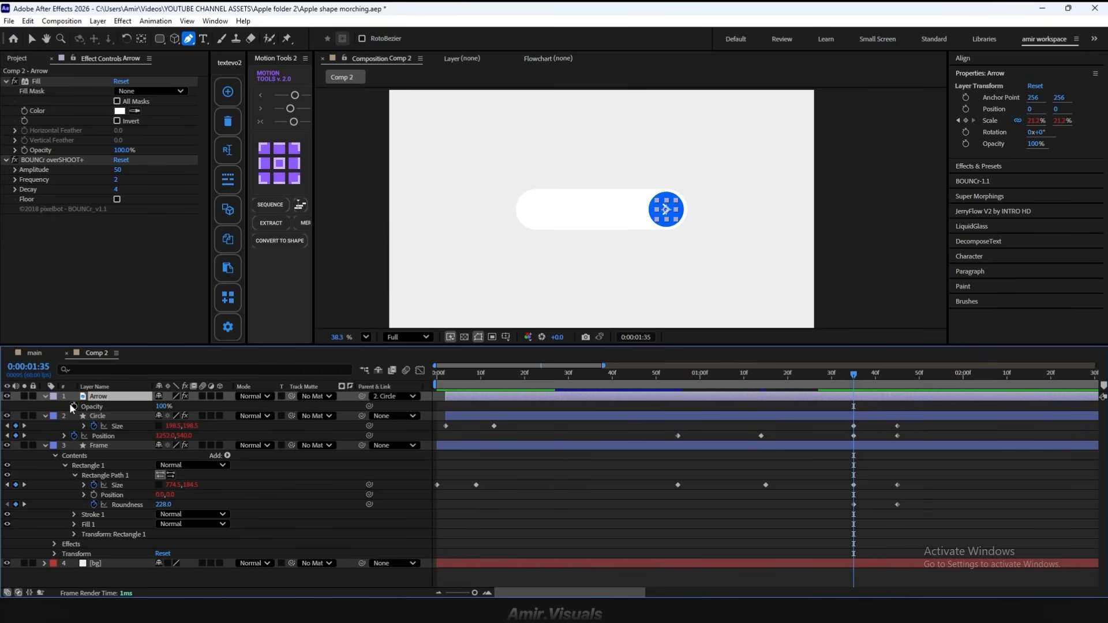
pyautogui.click(74, 407)
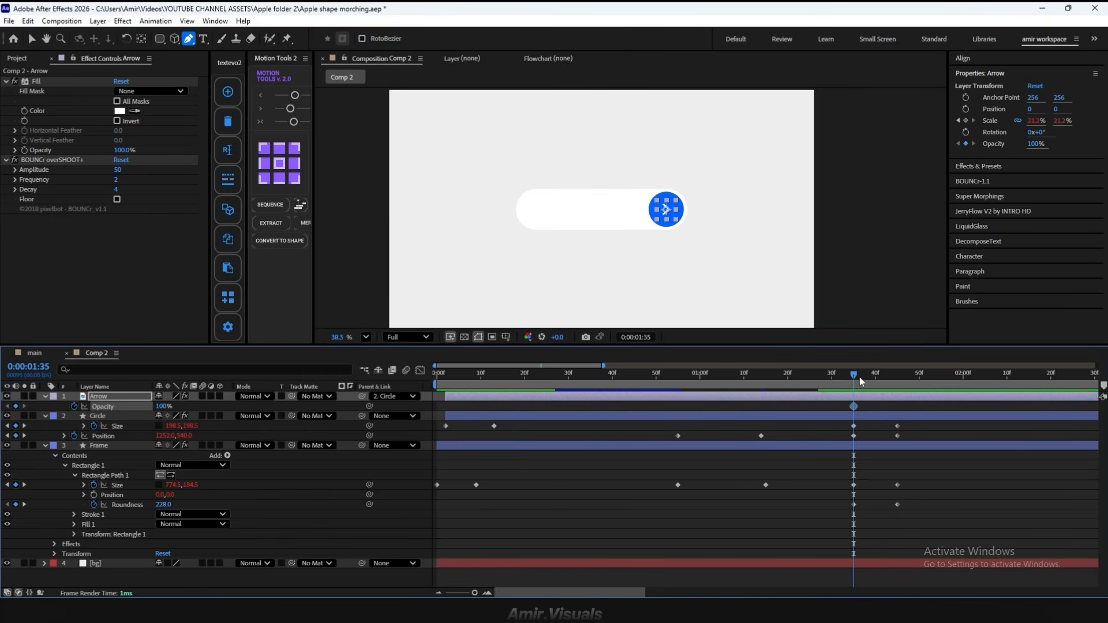
pyautogui.moveTo(860, 377); pyautogui.dragTo(897, 384)
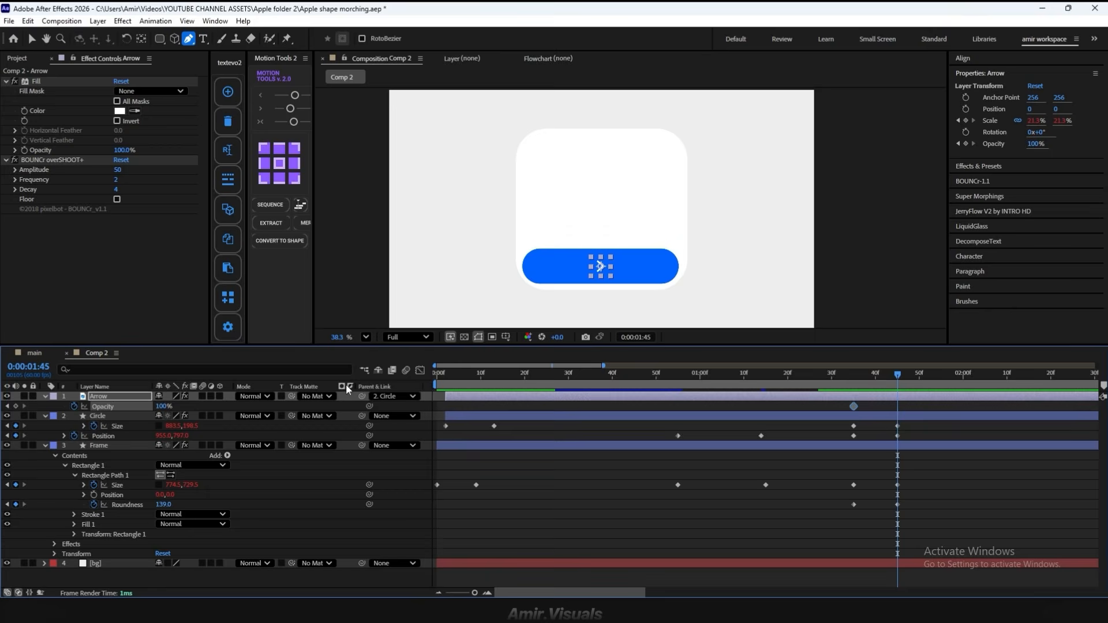
pyautogui.moveTo(162, 406); pyautogui.dragTo(28, 418)
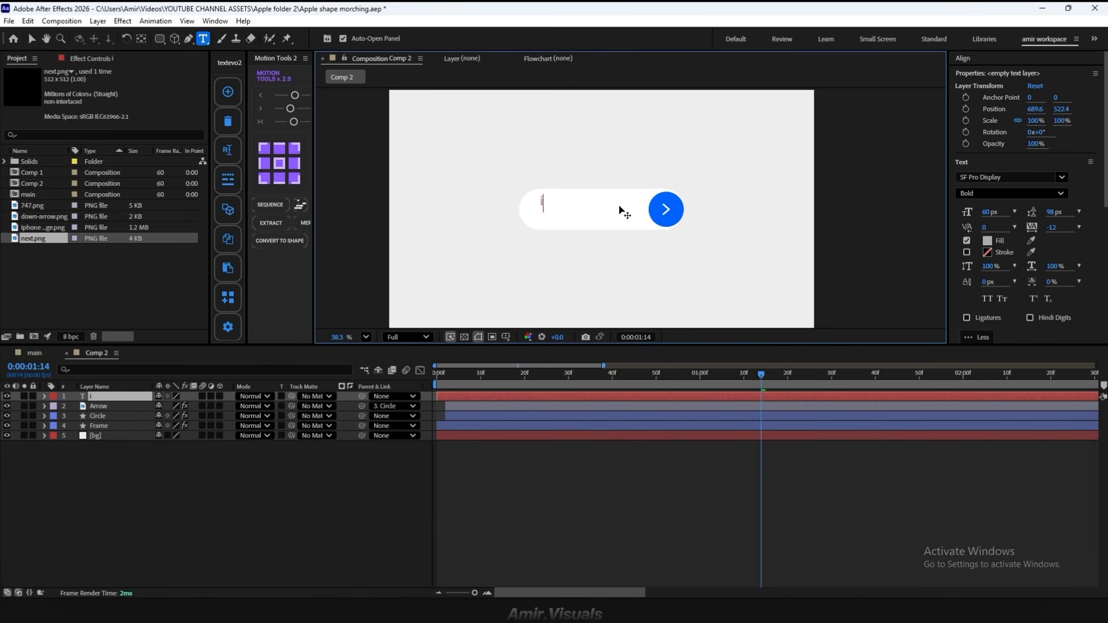
# Step: Create the text "iPhone 17 Pro" at 0:00:01:14 and centre its anchor point
pyautogui.write('hone 17 Pro')
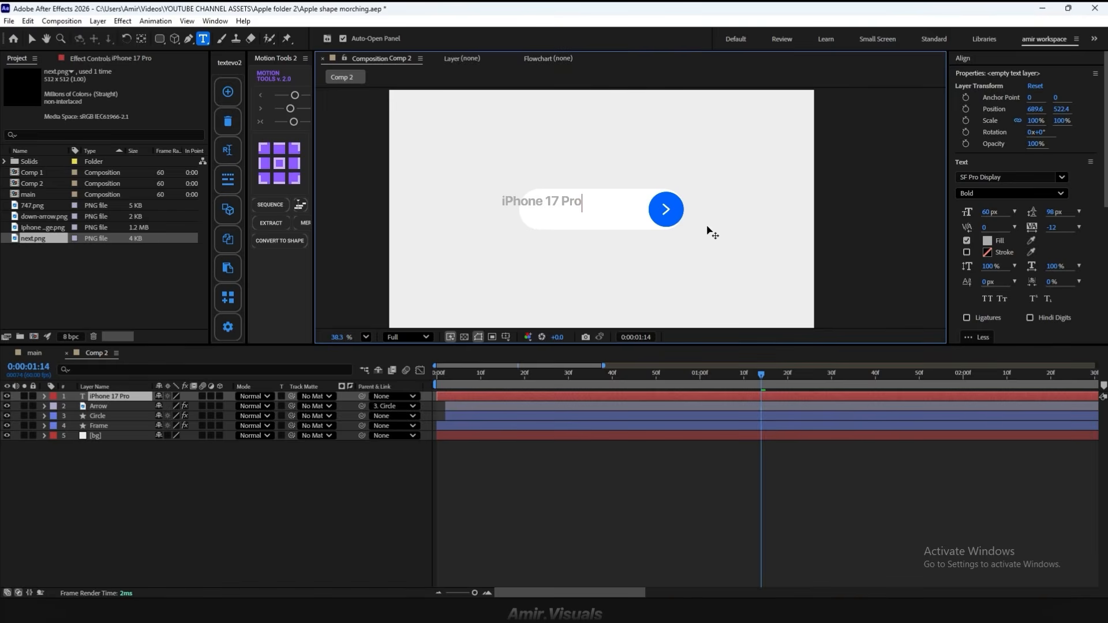
pyautogui.press('Escape')
pyautogui.click(279, 163)
# Step: Centre the iPhone 17 Pro text in the composition, then shift it left inside the white frame, away from the arrow button
pyautogui.click(989, 61)
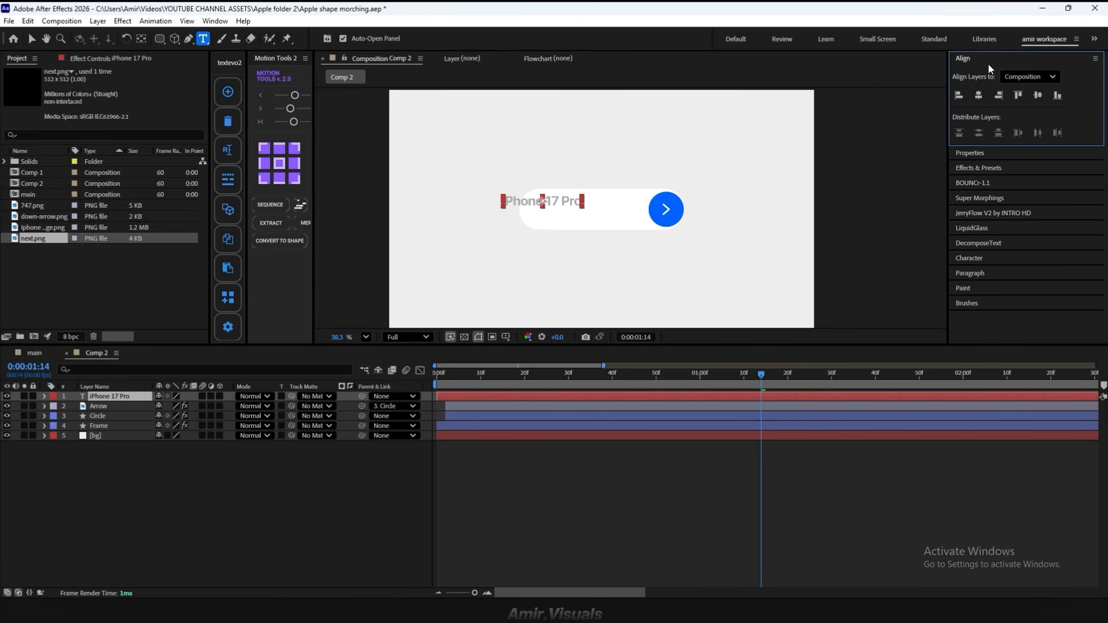
pyautogui.click(979, 96)
pyautogui.click(1038, 96)
pyautogui.scroll(2, 587, 211)
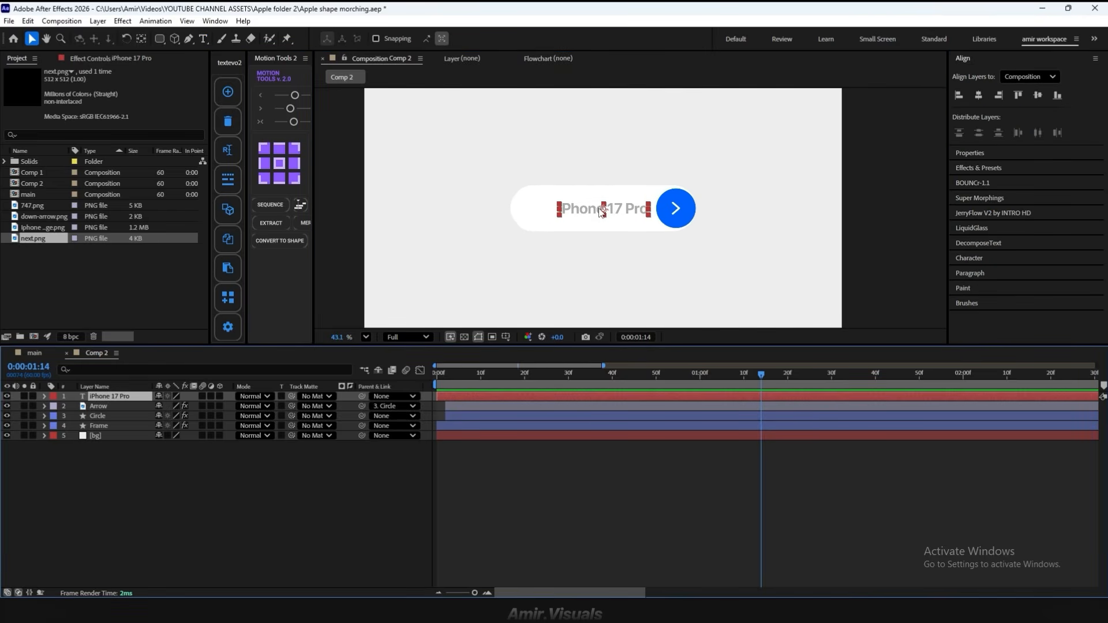
pyautogui.press('v')
pyautogui.moveTo(587, 211); pyautogui.dragTo(569, 212)
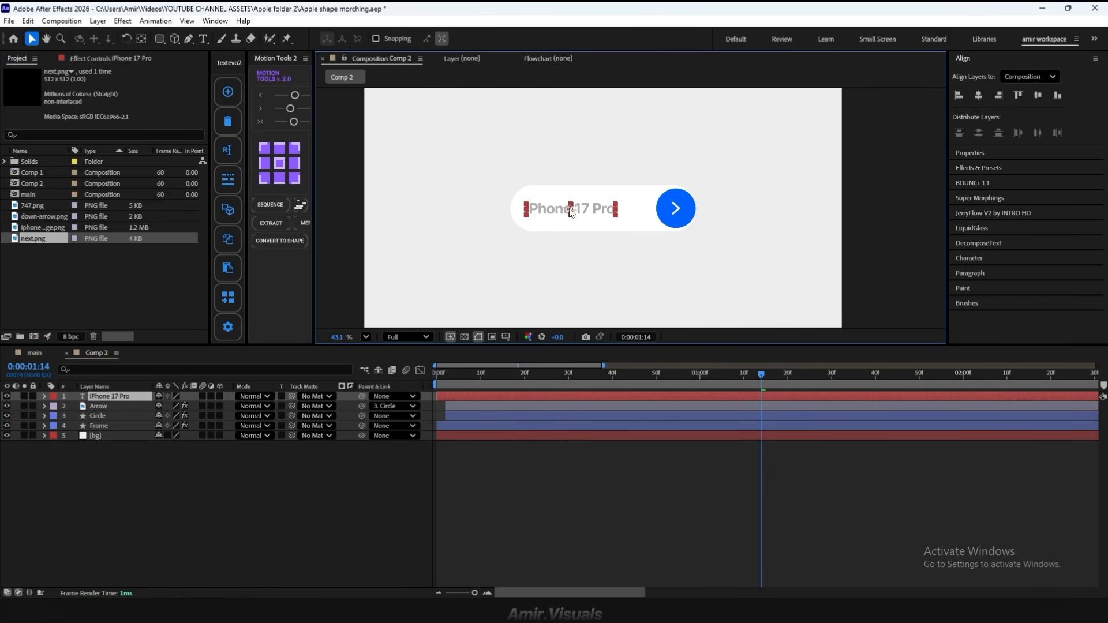
# Step: Add a text animator with Position and Opacity properties to the iPhone 17 Pro layer
pyautogui.click(44, 397)
pyautogui.click(228, 406)
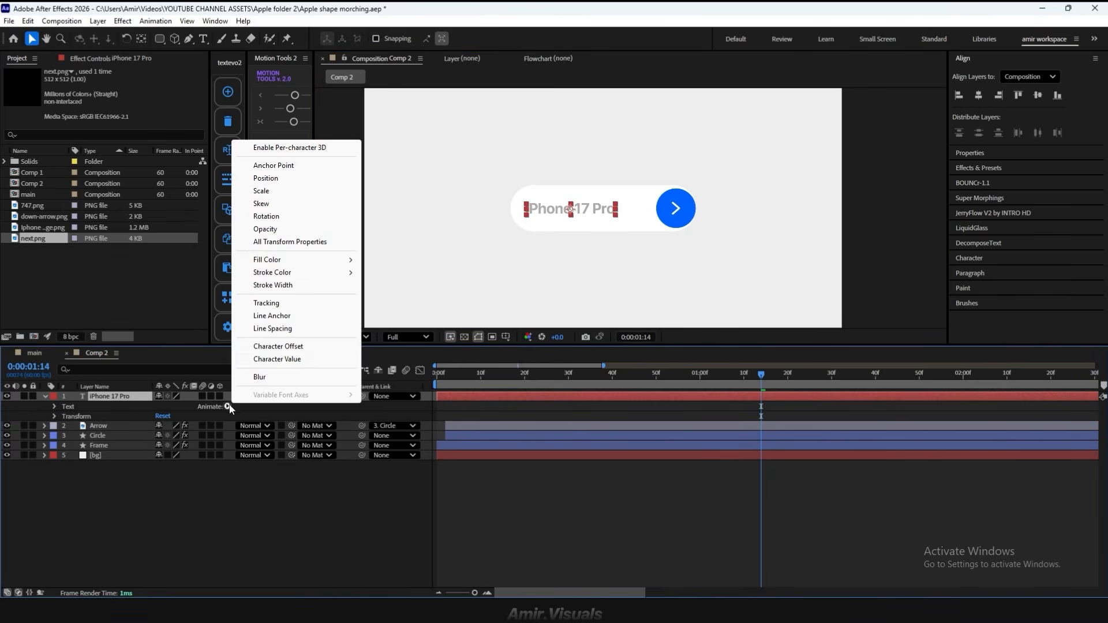
pyautogui.click(275, 180)
pyautogui.click(228, 448)
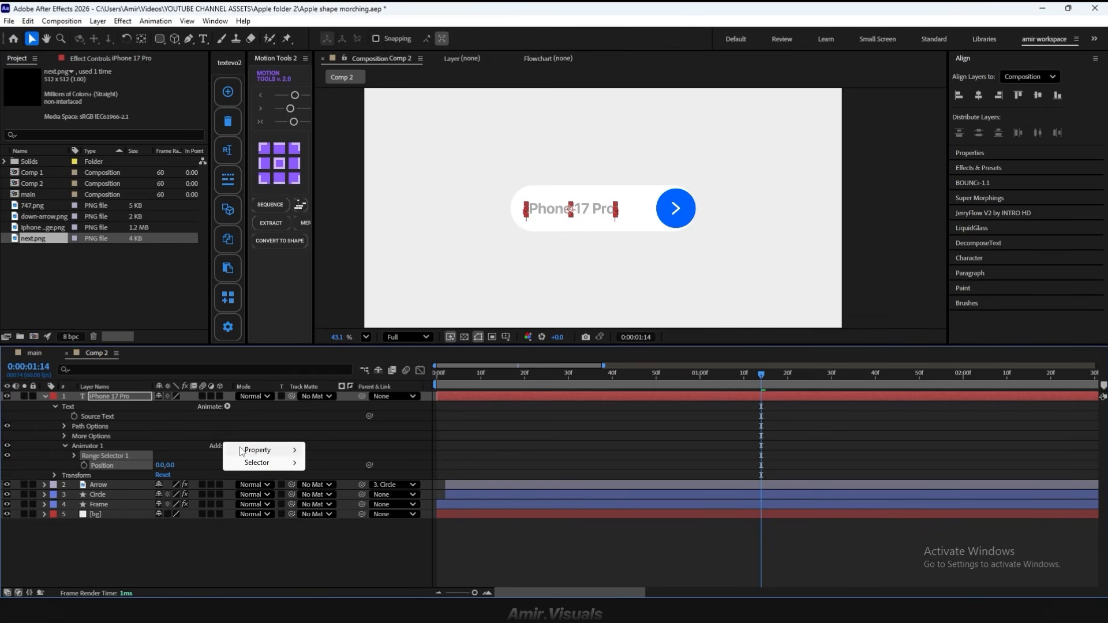
pyautogui.moveTo(263, 450)
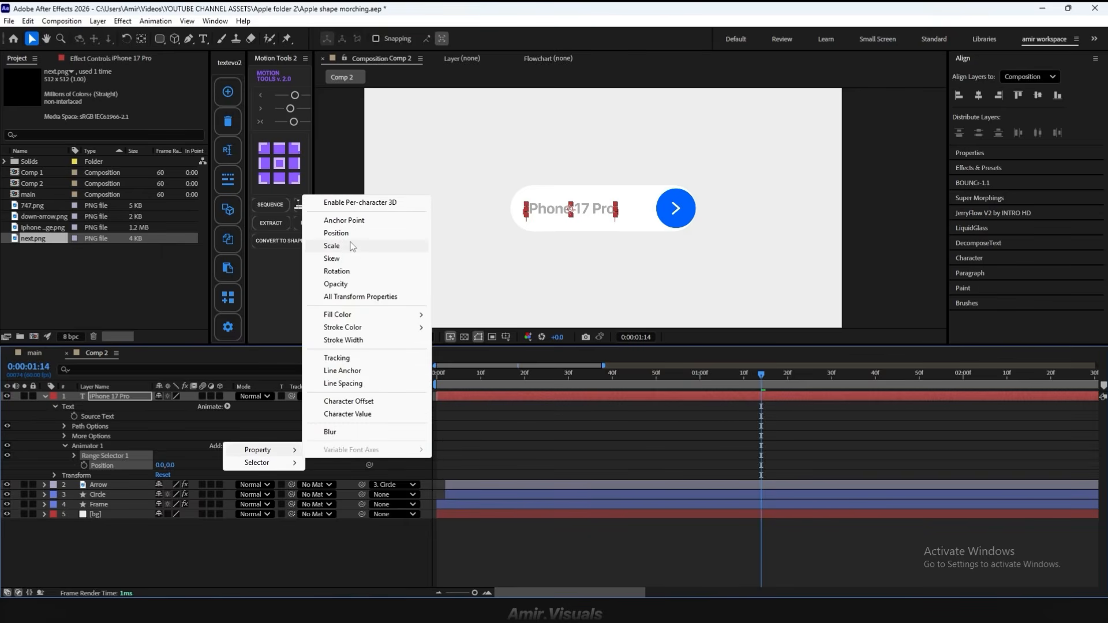
pyautogui.click(341, 284)
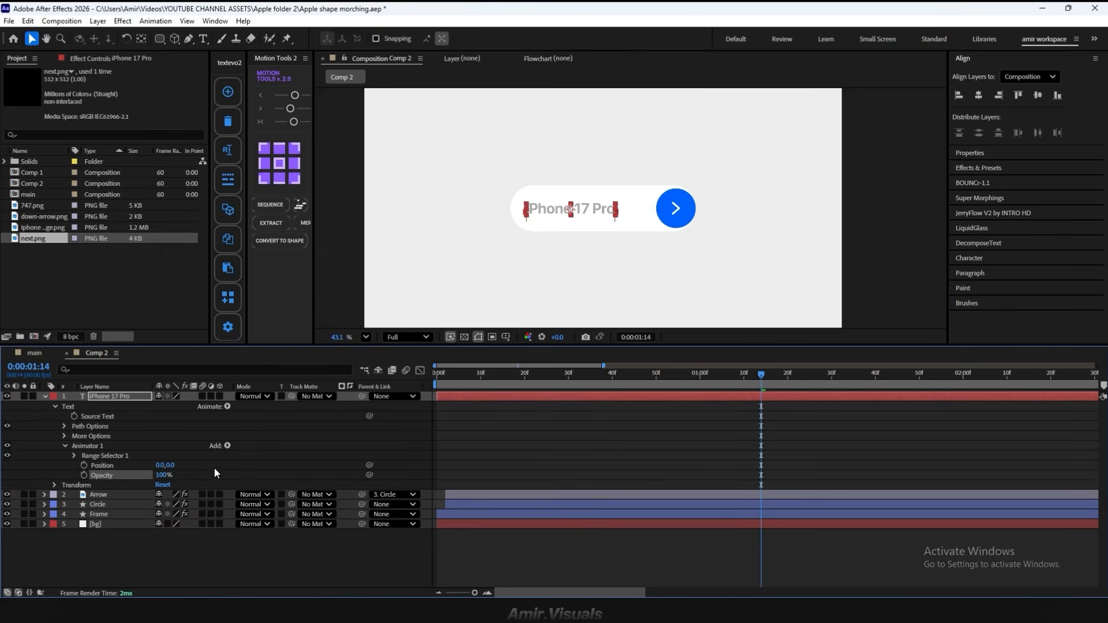
# Step: Add an Expression selector to the iPhone 17 Pro text animator
pyautogui.click(227, 447)
pyautogui.moveTo(270, 467)
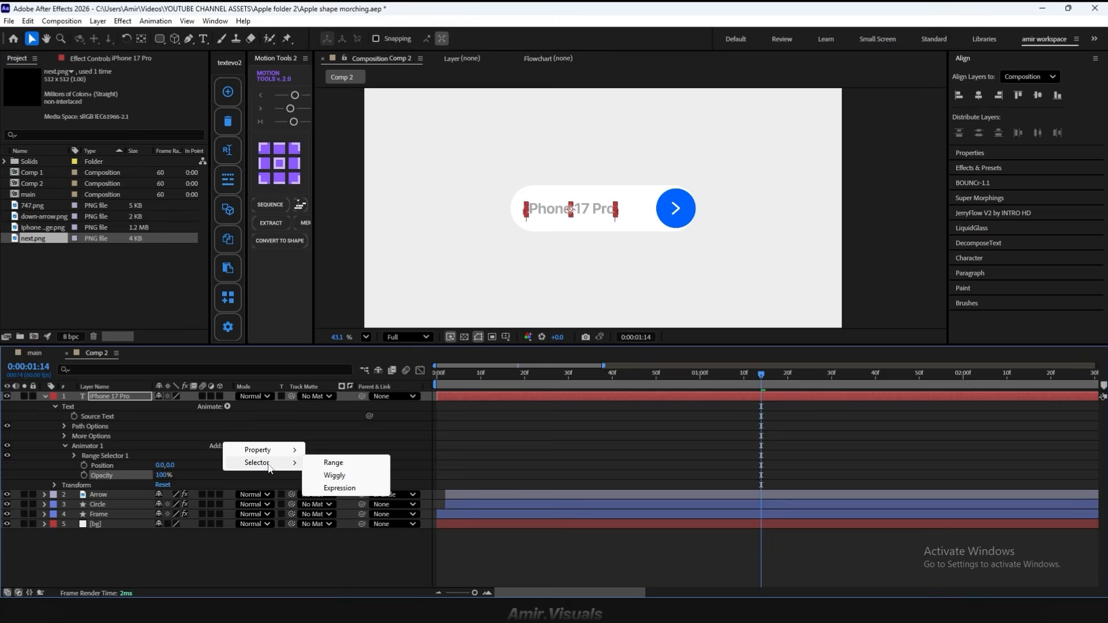
pyautogui.click(340, 489)
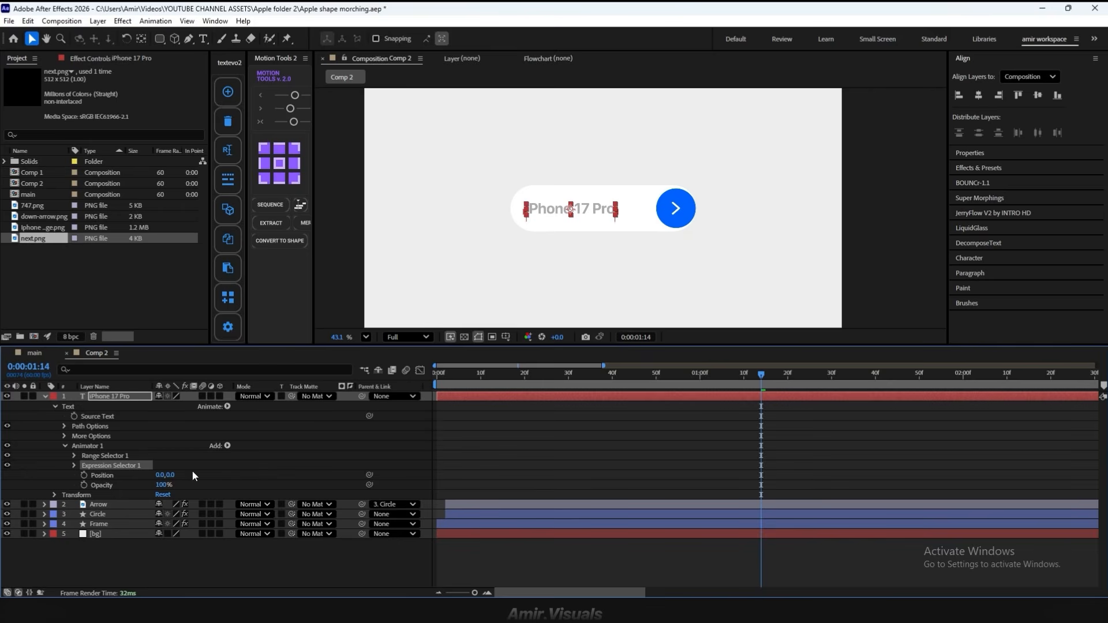
pyautogui.click(74, 456)
pyautogui.click(73, 457)
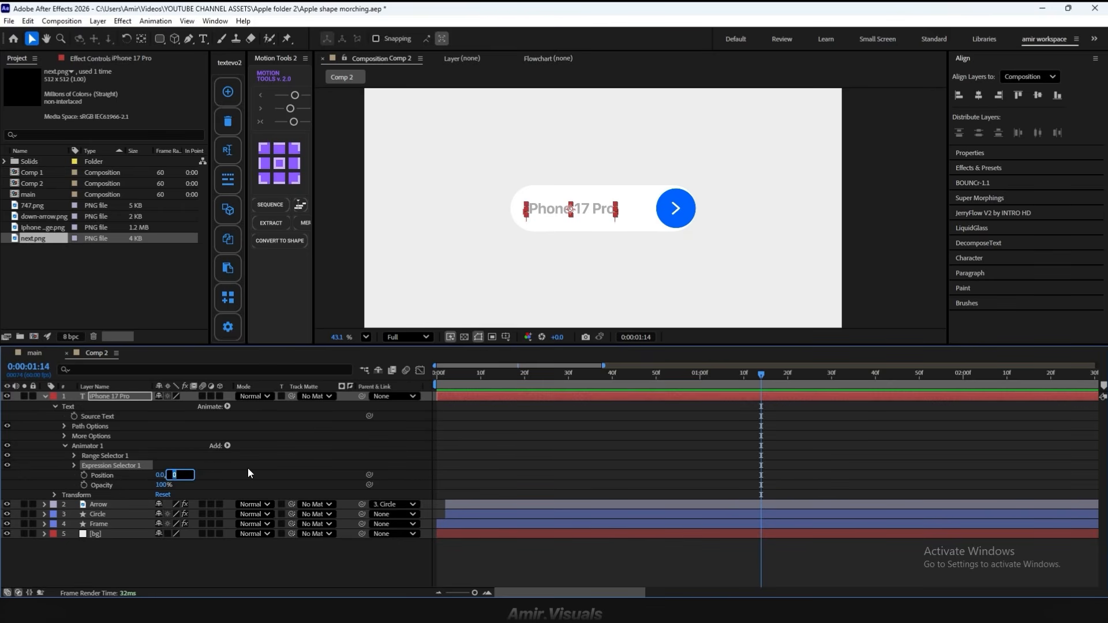
# Step: Set the text animator's Position to 0, -100 and its Opacity to 0%
pyautogui.write('-100')
pyautogui.press('Return')
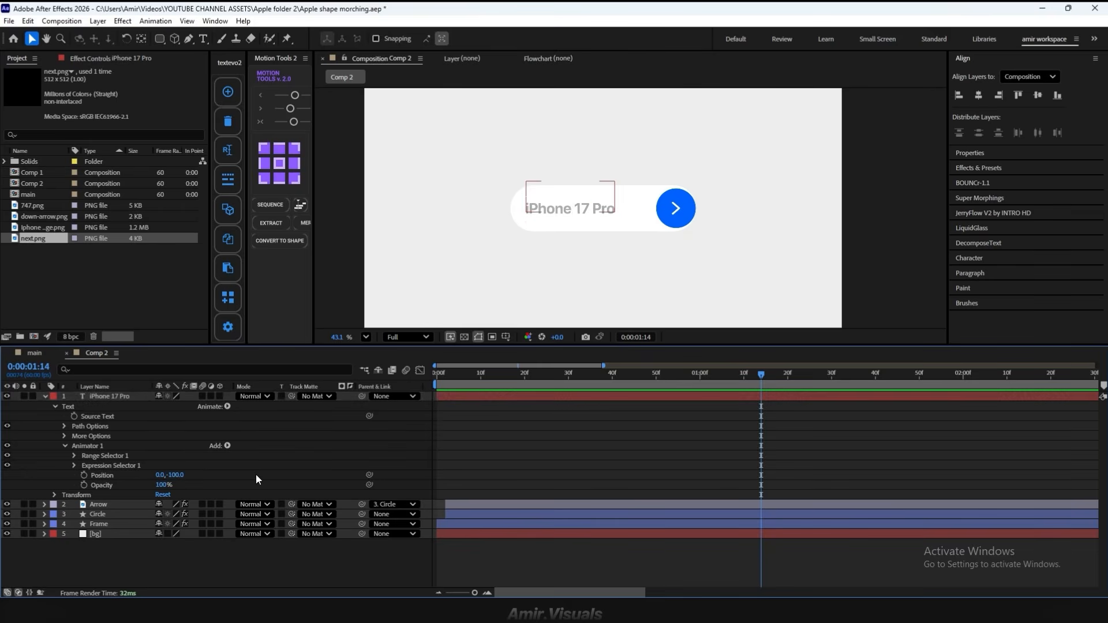
pyautogui.click(163, 486)
pyautogui.write('0')
pyautogui.press('Return')
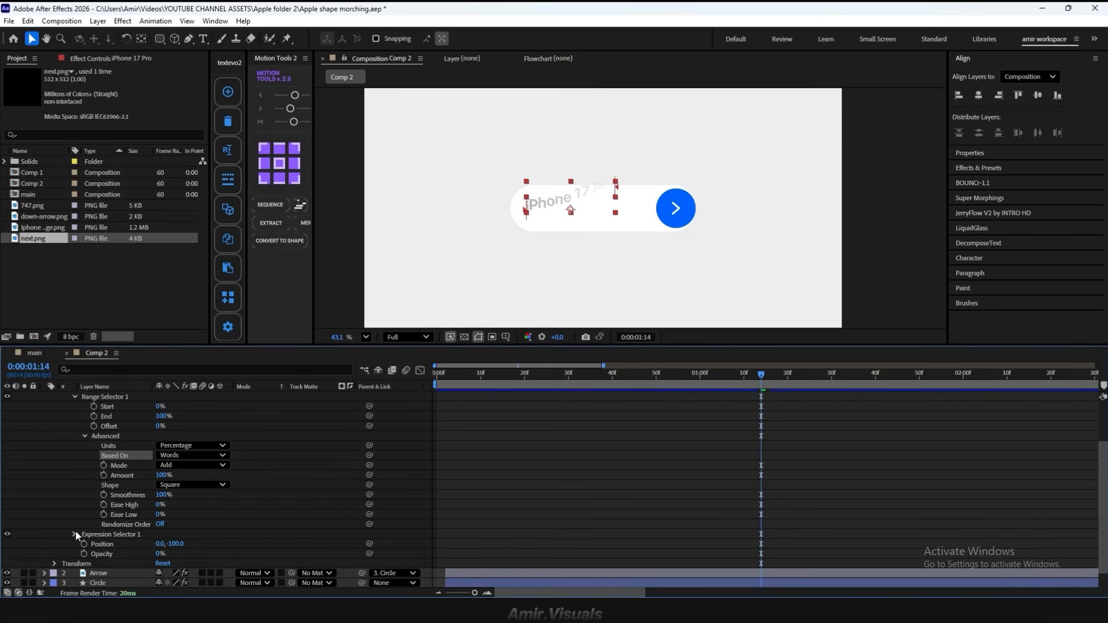
# Step: Replace the Expression Selector's Amount expression with the per-index delay expression beginning "delay = 0.05; t = time - inPoint - textIndex*delay;"
pyautogui.click(75, 533)
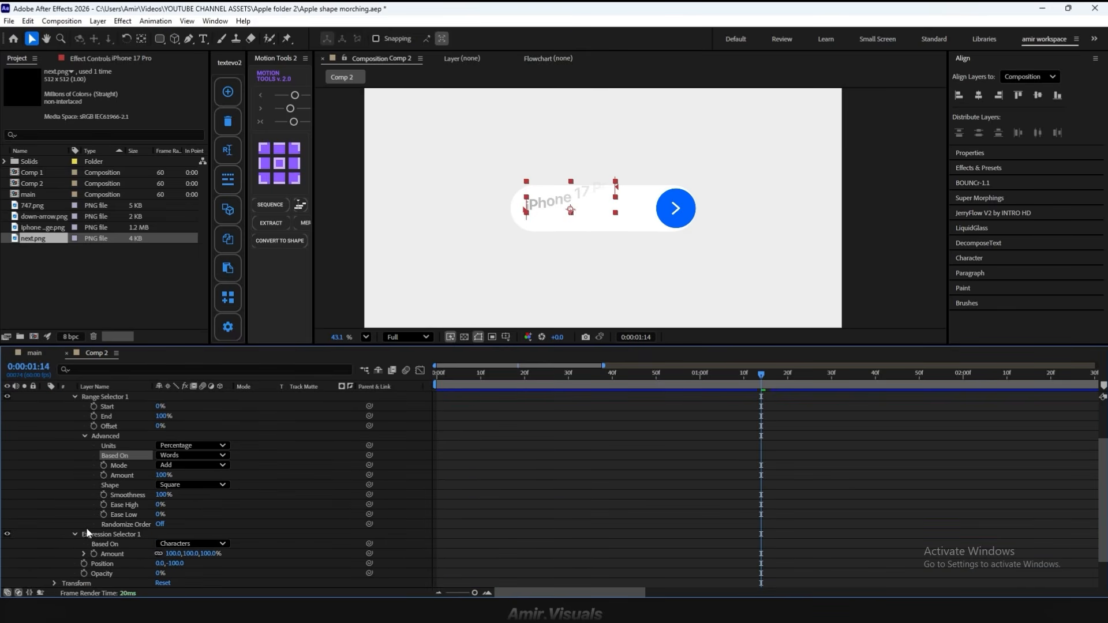
pyautogui.scroll(-2, 86, 530)
pyautogui.click(84, 513)
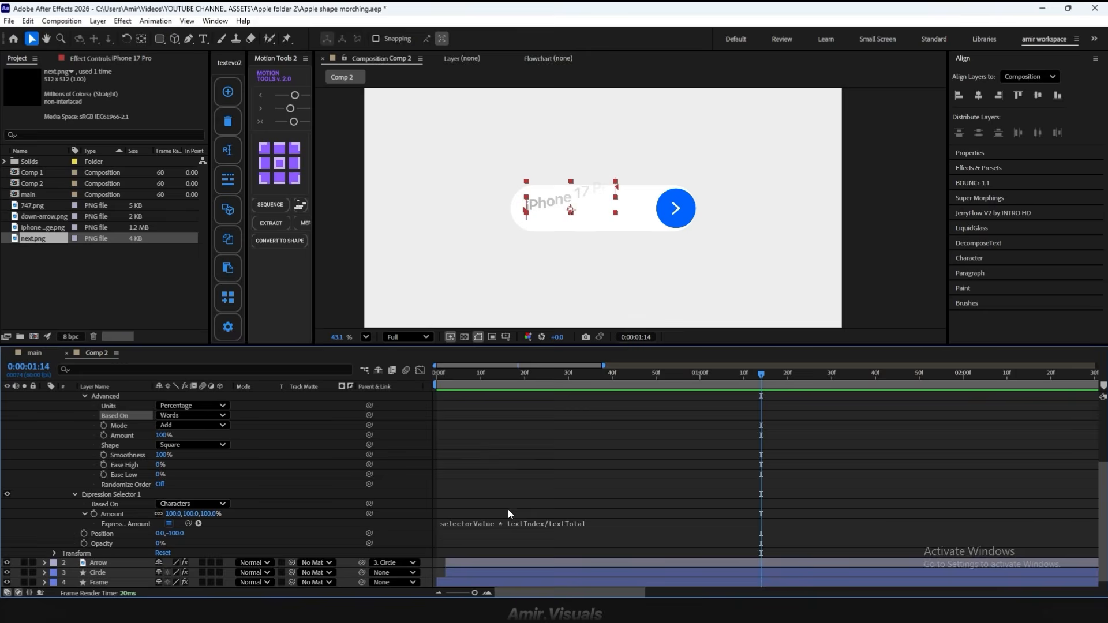
pyautogui.click(518, 525)
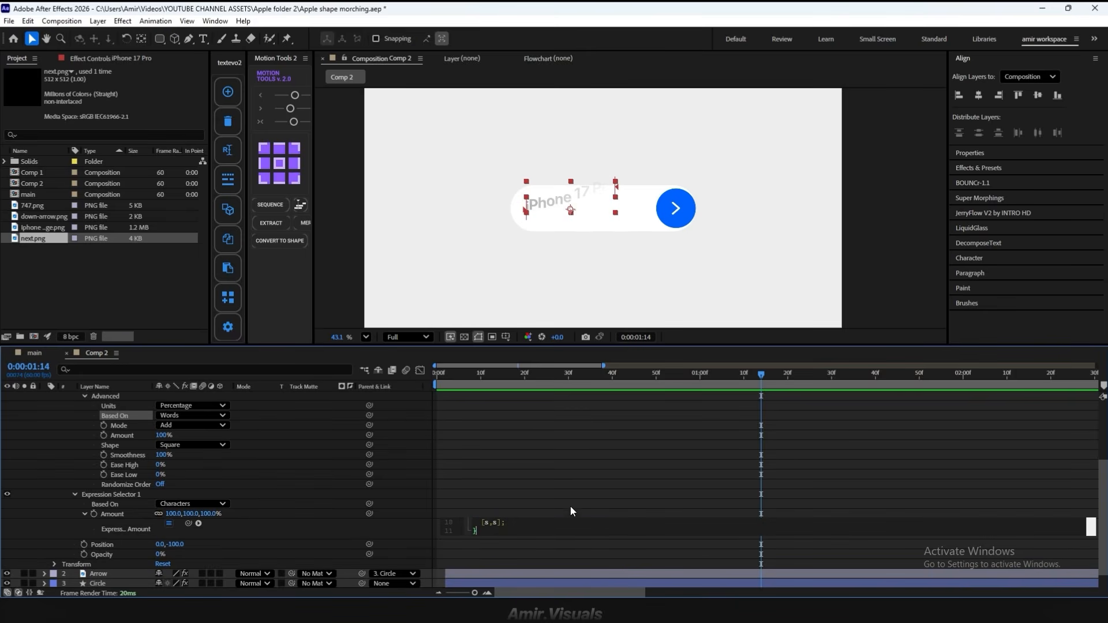
pyautogui.write('delay = 0.05; t = time - inPoint - textIndex*delay;')
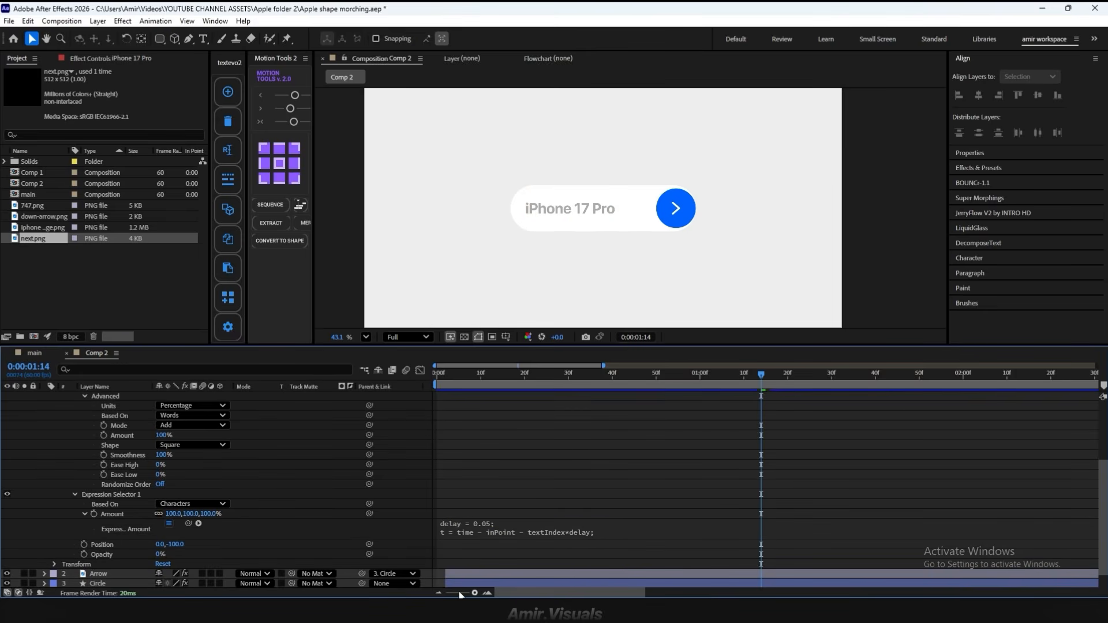
# Step: Trim the start of the iPhone 17 Pro text layer to slightly before 0:00:01:14
pyautogui.moveTo(460, 595); pyautogui.dragTo(444, 595)
pyautogui.scroll(3, 564, 483)
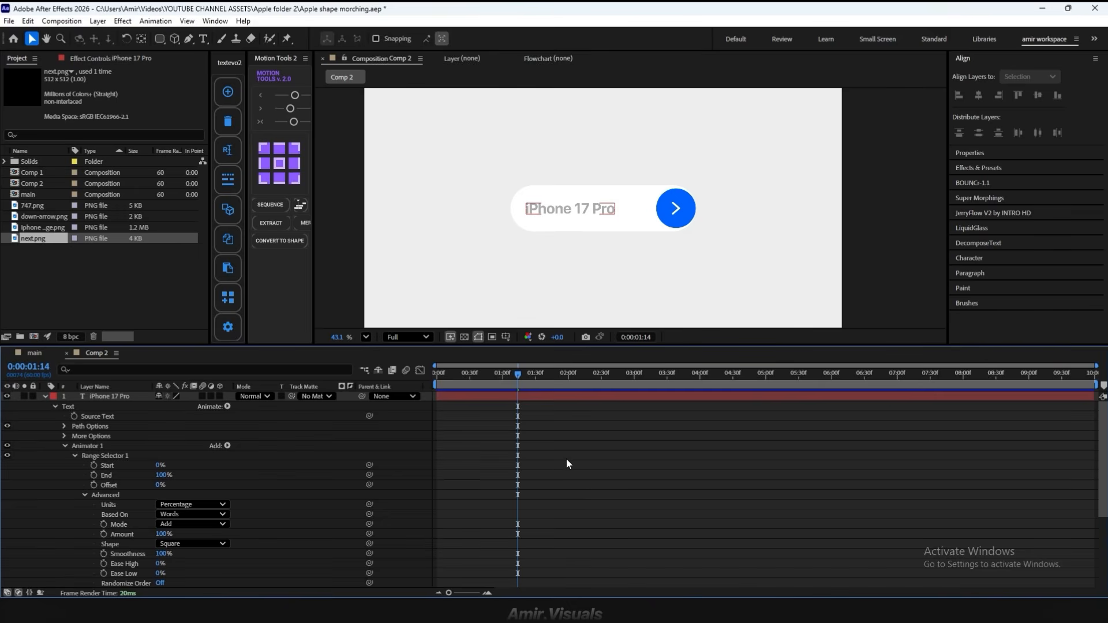
pyautogui.click(556, 399)
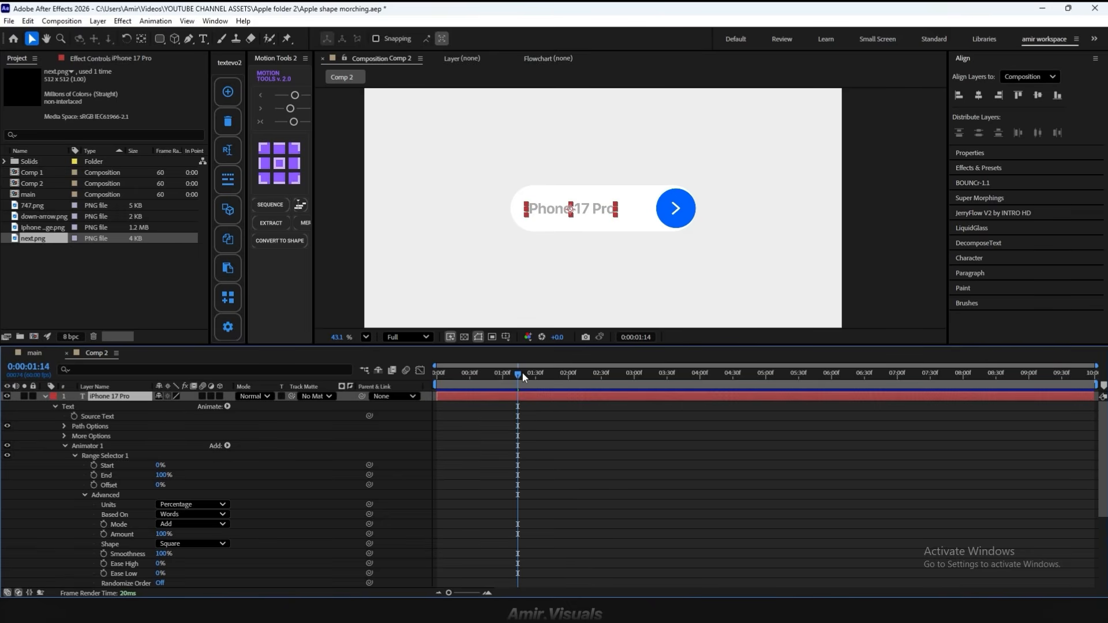
pyautogui.moveTo(522, 373); pyautogui.dragTo(512, 374)
pyautogui.hotkey('alt', '[')
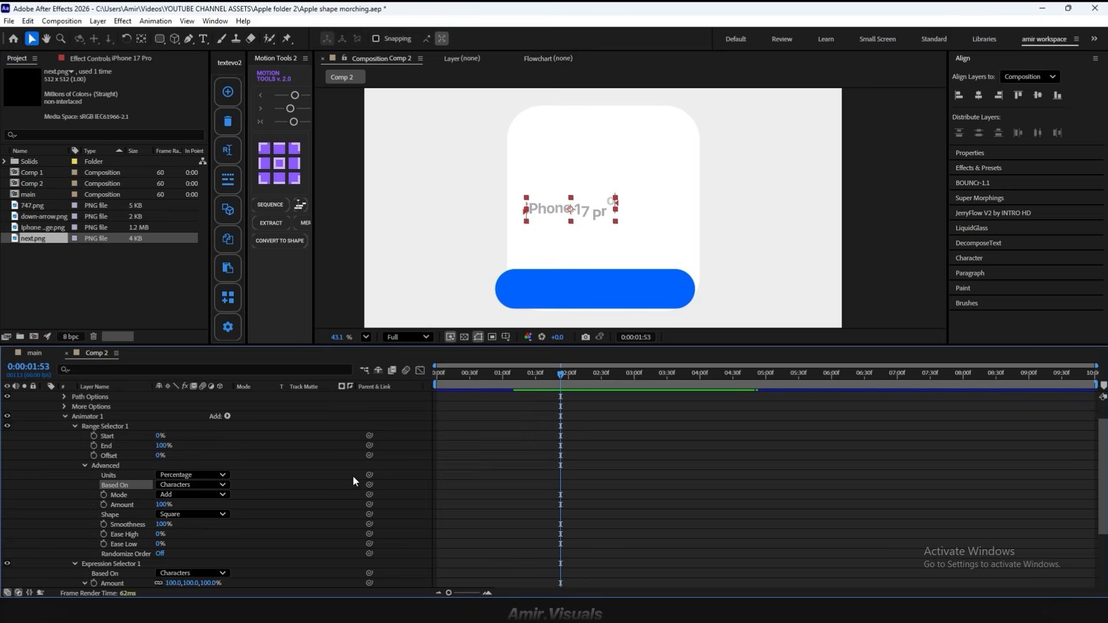
# Step: Base the Expression Selector on Words and preview the text animation from 0:00:00:50
pyautogui.scroll(-2, 326, 490)
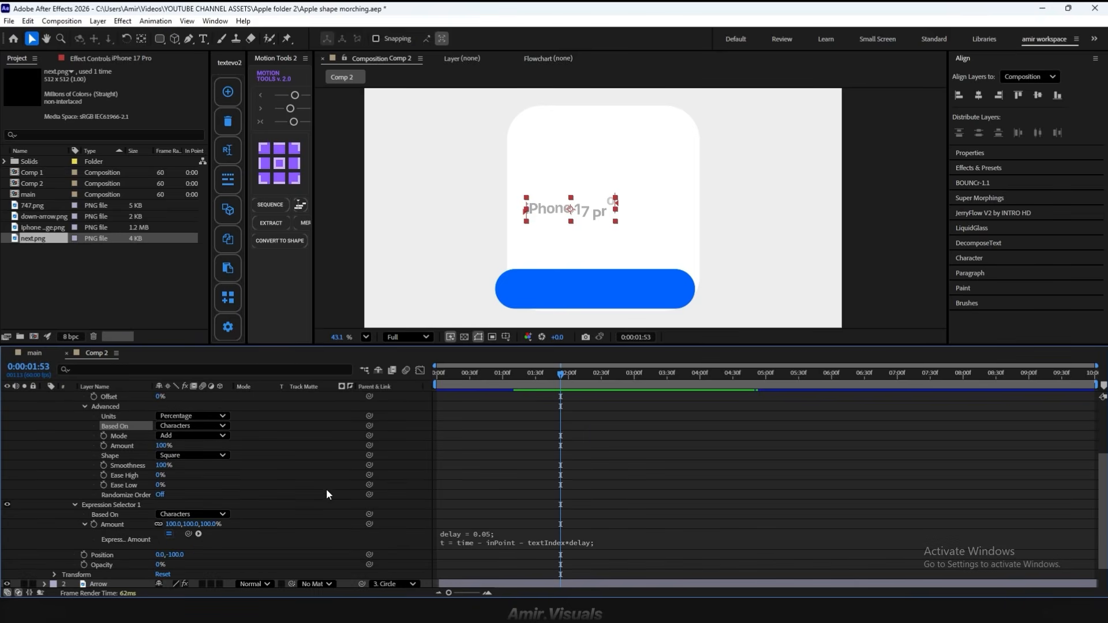
pyautogui.click(225, 522)
pyautogui.click(217, 552)
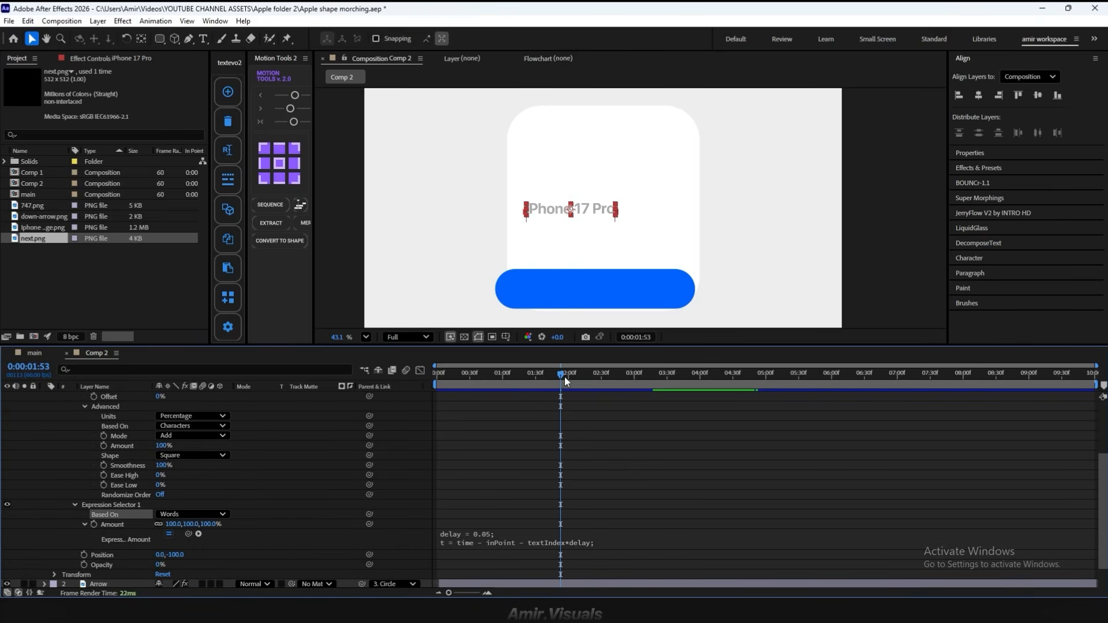
pyautogui.scroll(6, 572, 399)
pyautogui.click(491, 375)
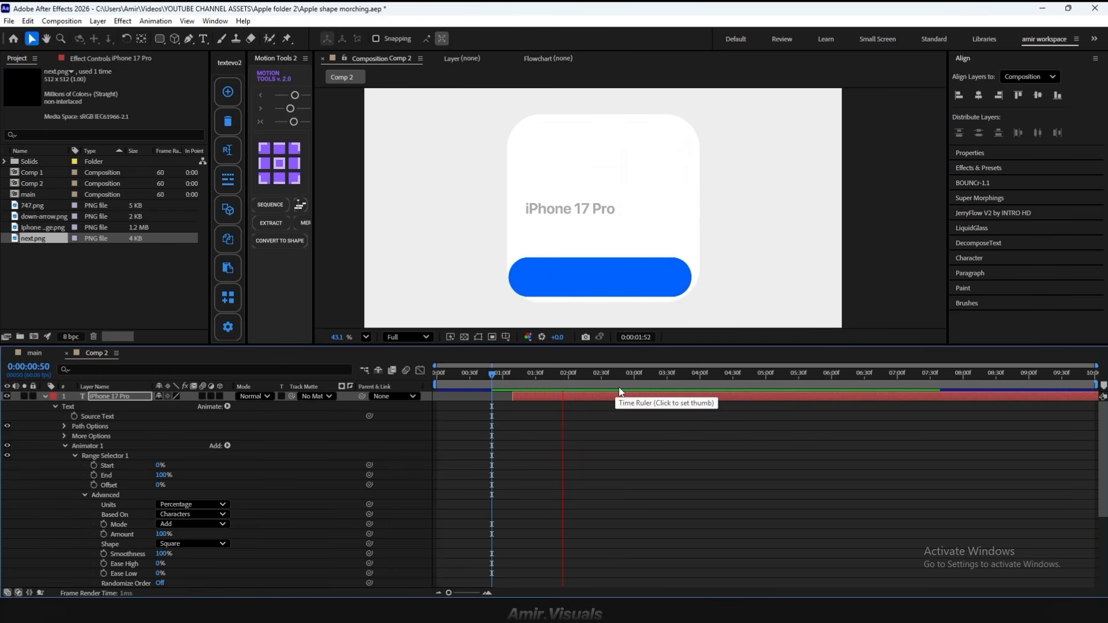
pyautogui.press('space')
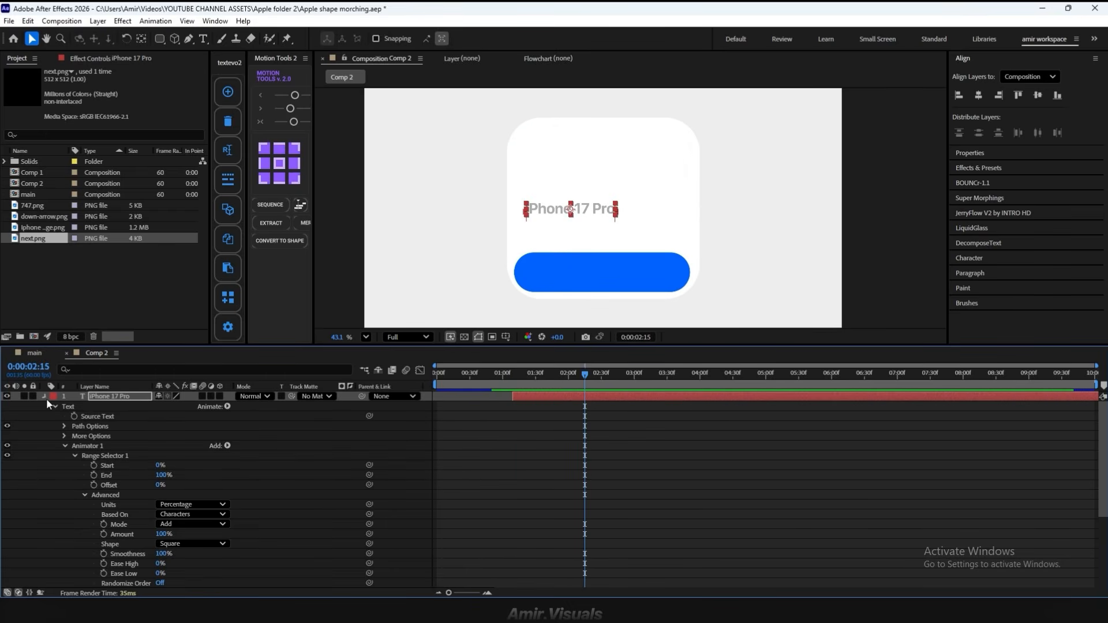
# Step: Collapse the text layer's properties and preview the whole animation from 0:00:00:00
pyautogui.click(46, 397)
pyautogui.moveTo(591, 379); pyautogui.dragTo(437, 386)
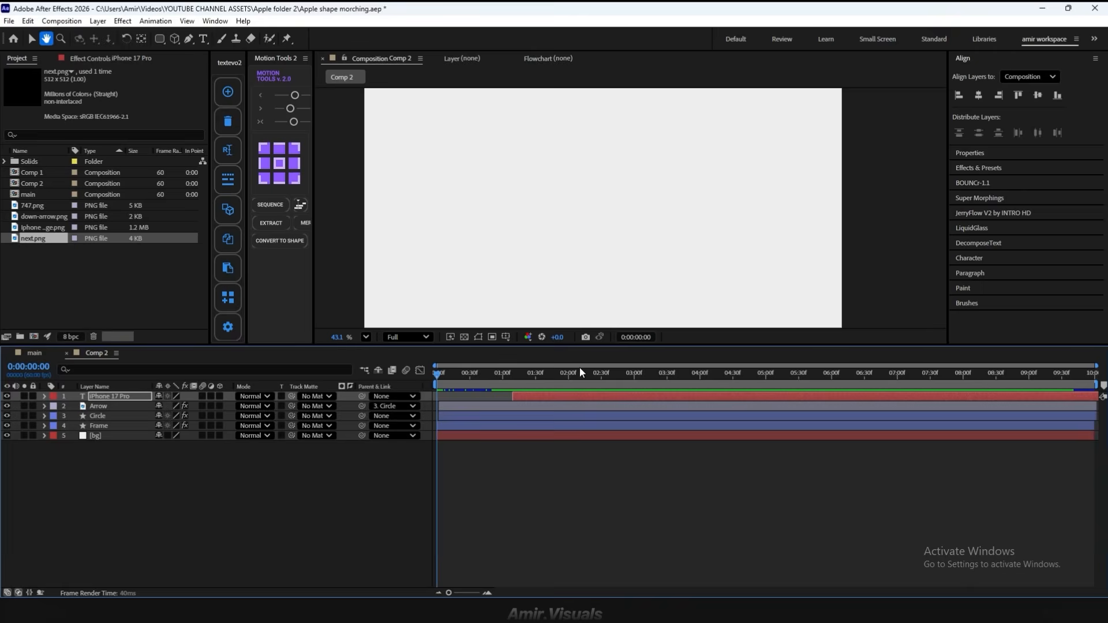
pyautogui.press('space')
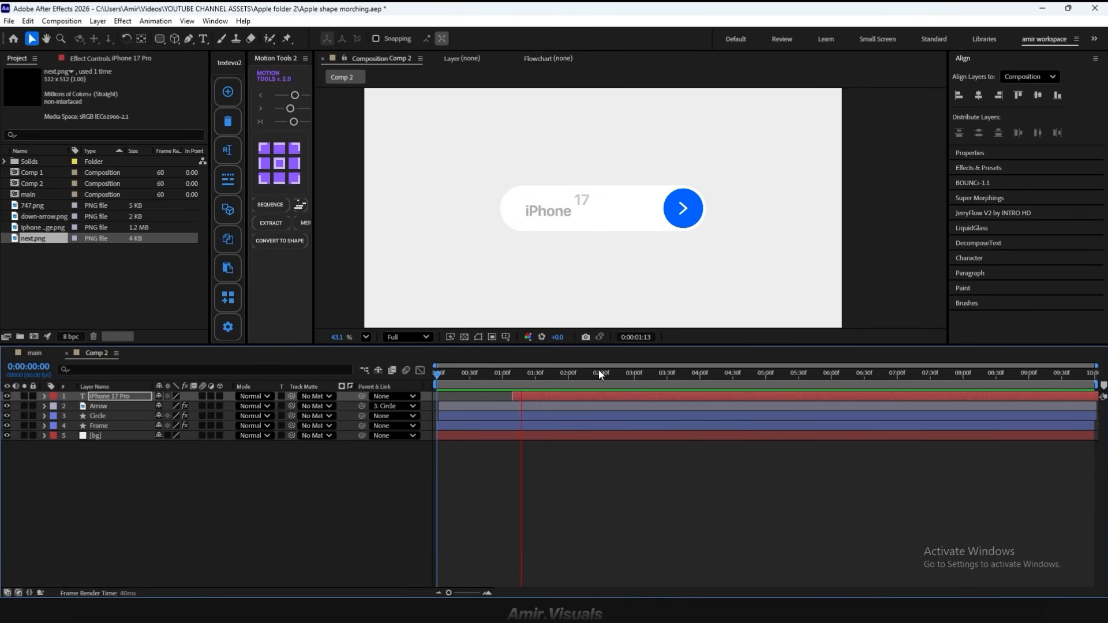
# Step: Shift the card-morph keyframes of the Circle and Frame later, to start at about 0:00:01:52 with wider spacing, and preview the timing
pyautogui.moveTo(546, 422); pyautogui.dragTo(563, 438)
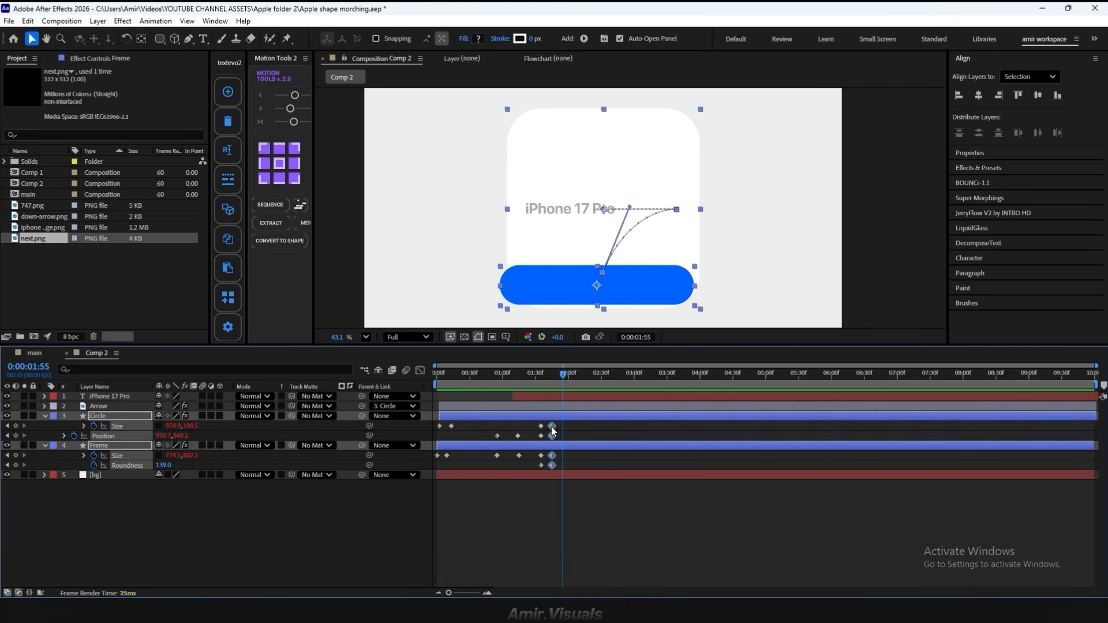
pyautogui.click(574, 427)
pyautogui.moveTo(569, 373); pyautogui.dragTo(538, 382)
pyautogui.moveTo(576, 422); pyautogui.dragTo(537, 469)
pyautogui.moveTo(541, 435); pyautogui.dragTo(559, 434)
pyautogui.moveTo(508, 378); pyautogui.dragTo(486, 379)
pyautogui.press('space')
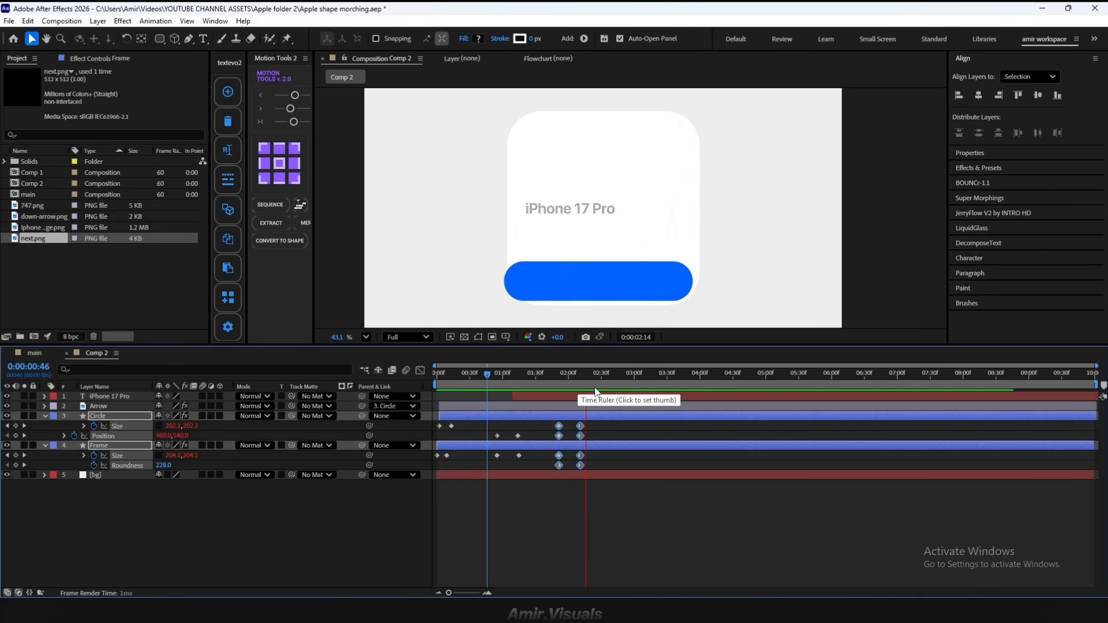
# Step: Align the Arrow layer's two opacity keyframes with the Circle and Frame card-morph keyframes and preview the result
pyautogui.click(625, 434)
pyautogui.moveTo(598, 377); pyautogui.dragTo(580, 415)
pyautogui.press('j')
pyautogui.press('j')
pyautogui.click(579, 406)
pyautogui.press('u')
pyautogui.click(597, 421)
pyautogui.press('space')
# Step: Duplicate the iPhone 17 Pro text layer and change the copy's text to "Pay"
pyautogui.click(634, 396)
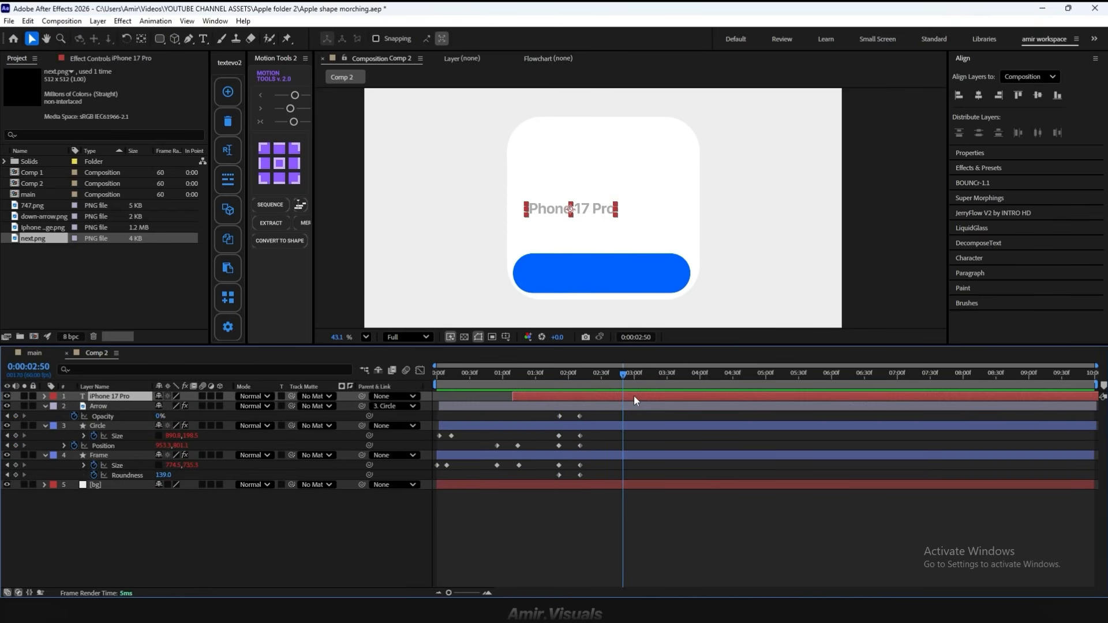
pyautogui.hotkey('ctrl', 'd')
pyautogui.doubleClick(634, 396)
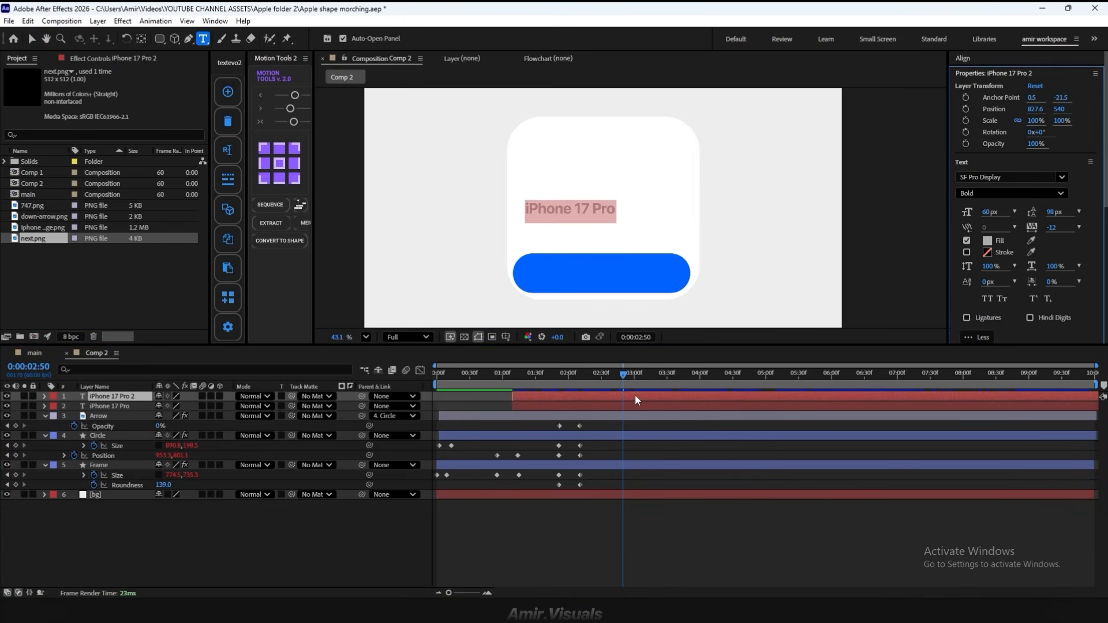
pyautogui.write('Pay')
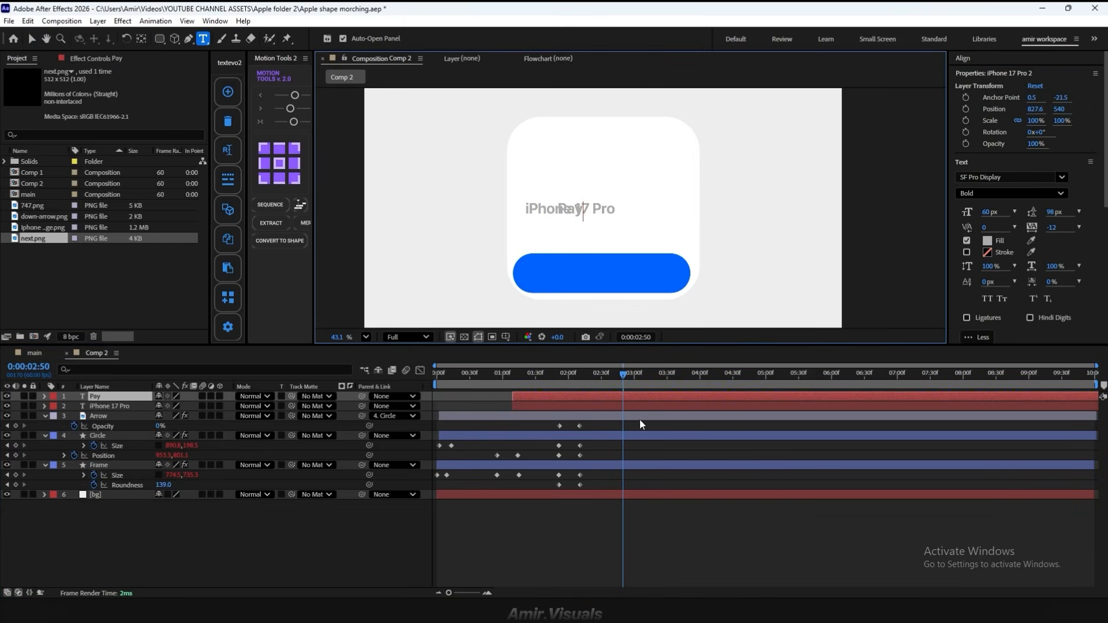
# Step: Move the Pay text onto the centre of the blue bar at about 959, 795 and preview it
pyautogui.press('Escape')
pyautogui.press('v')
pyautogui.moveTo(571, 210); pyautogui.dragTo(601, 276)
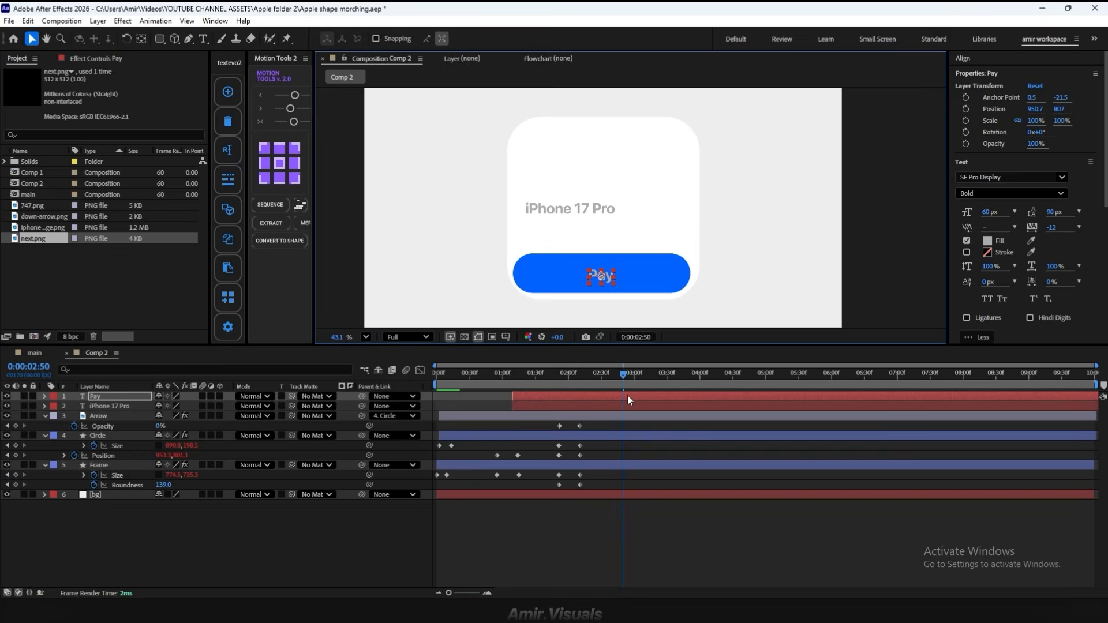
pyautogui.press('space')
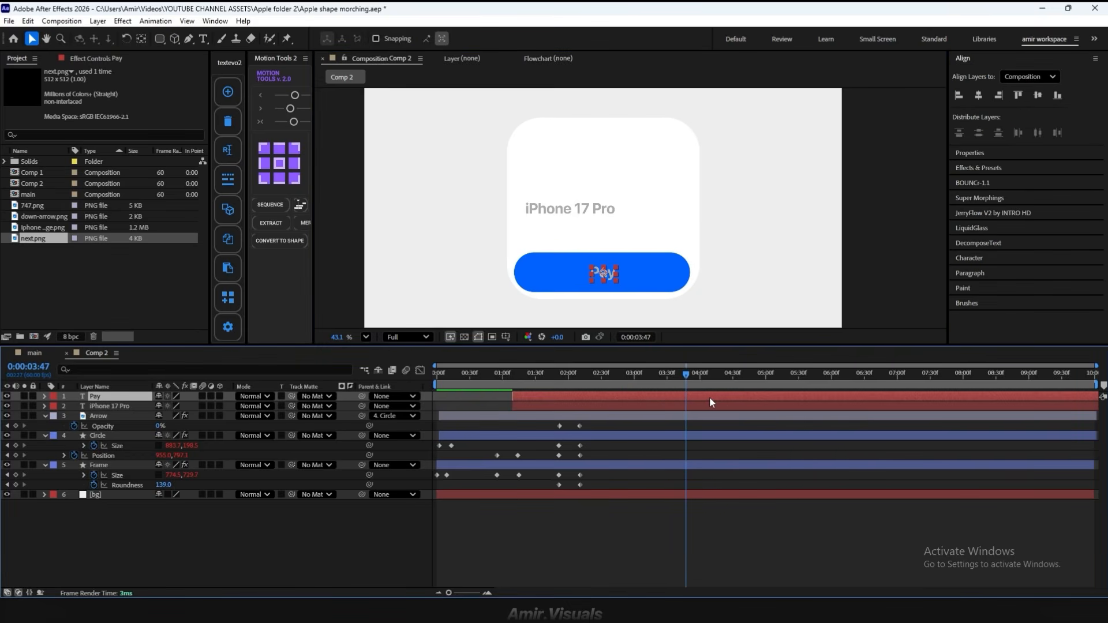
# Step: Change the Pay text's fill colour to white
pyautogui.doubleClick(709, 397)
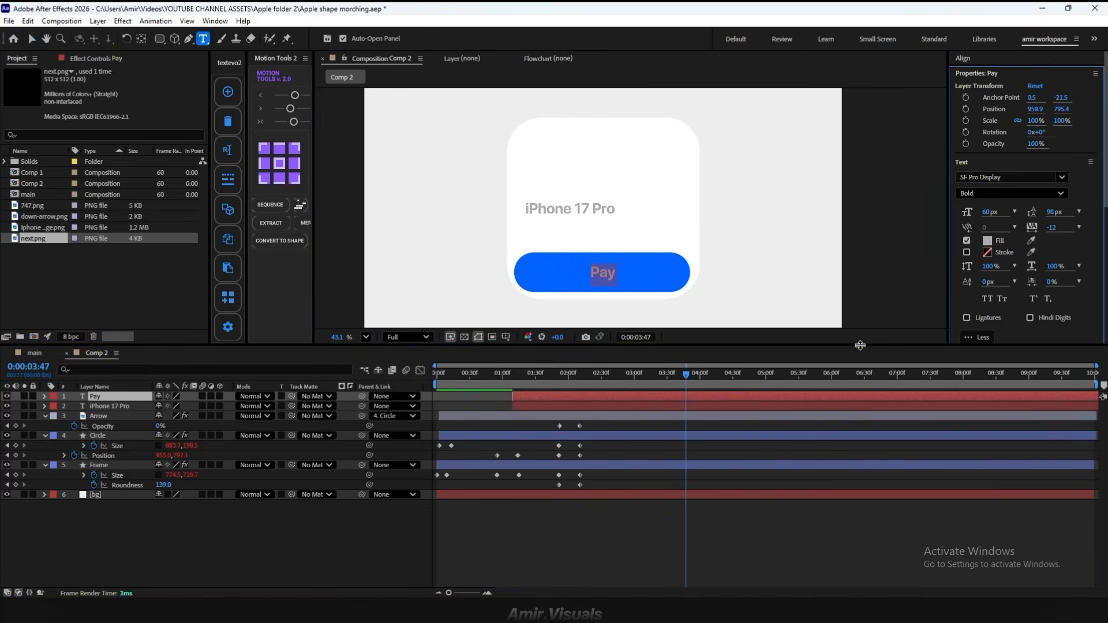
pyautogui.click(990, 242)
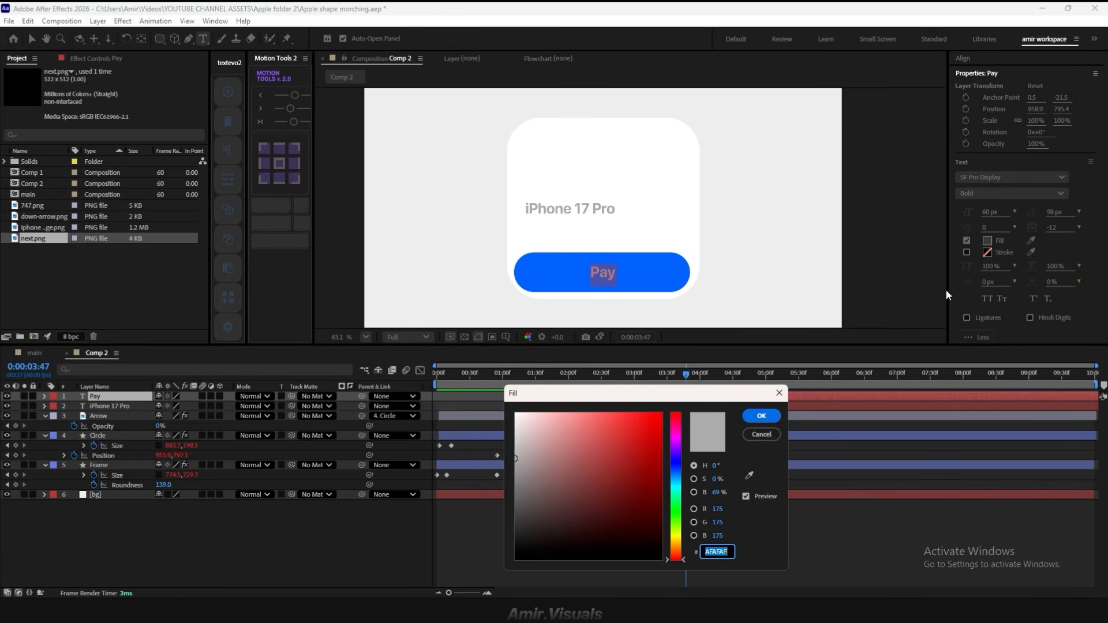
pyautogui.click(758, 416)
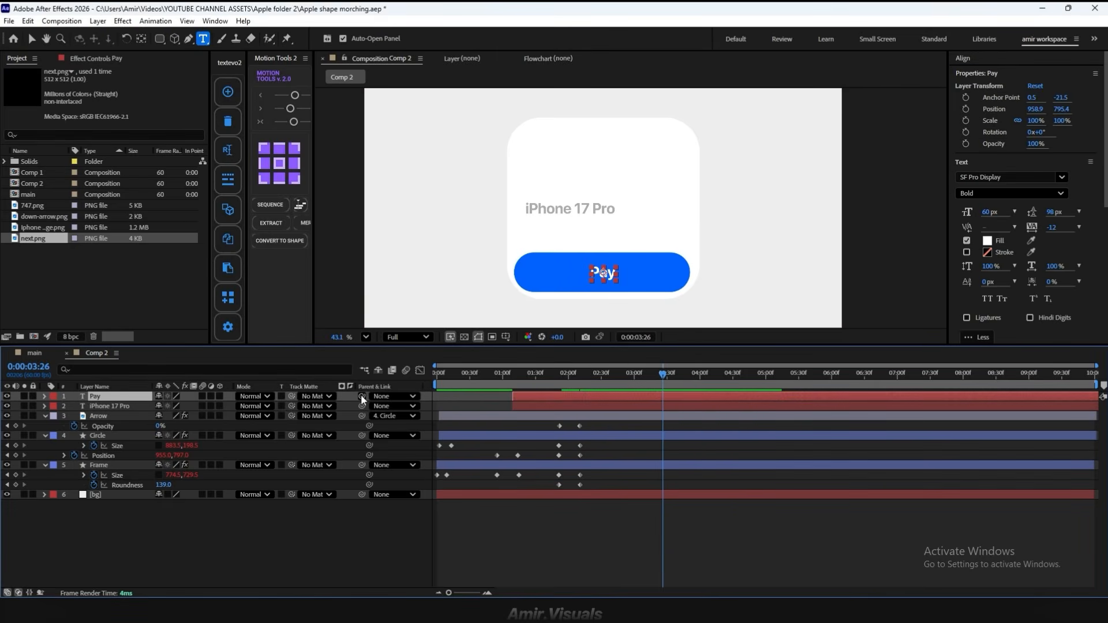
# Step: Parent the Pay text to the Circle layer and trim its start to the beginning of the card morph
pyautogui.moveTo(362, 395); pyautogui.dragTo(115, 435)
pyautogui.moveTo(663, 375); pyautogui.dragTo(567, 399)
pyautogui.hotkey('alt', '[')
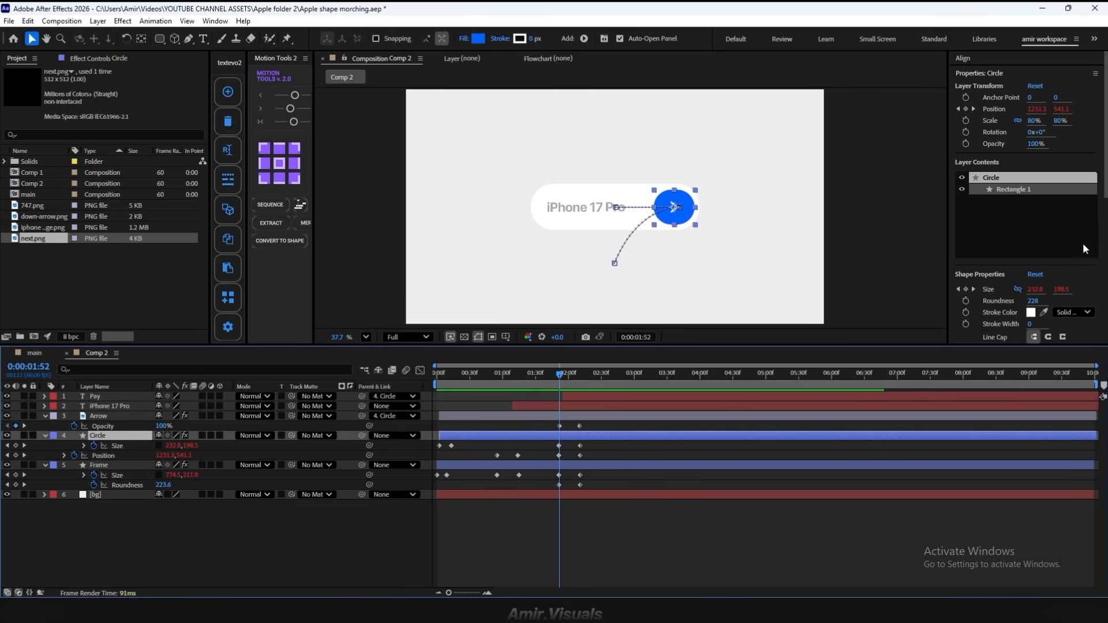
# Step: Keyframe the Circle's fill colour from blue at the start of the card morph to #272727 at 0:00:02:11
pyautogui.scroll(-6, 1085, 249)
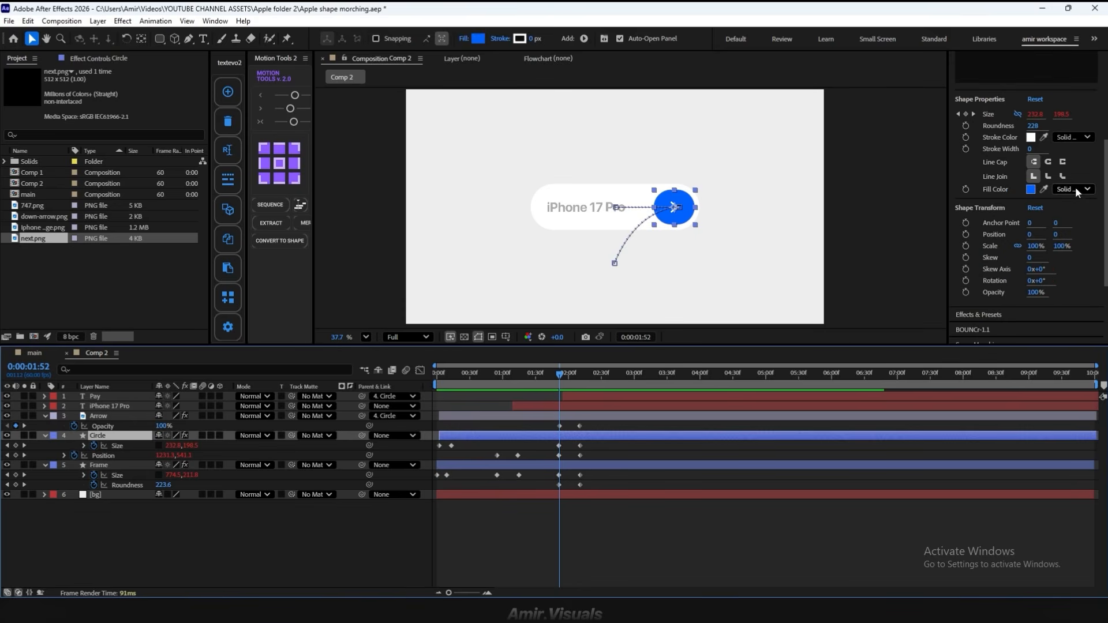
pyautogui.click(965, 190)
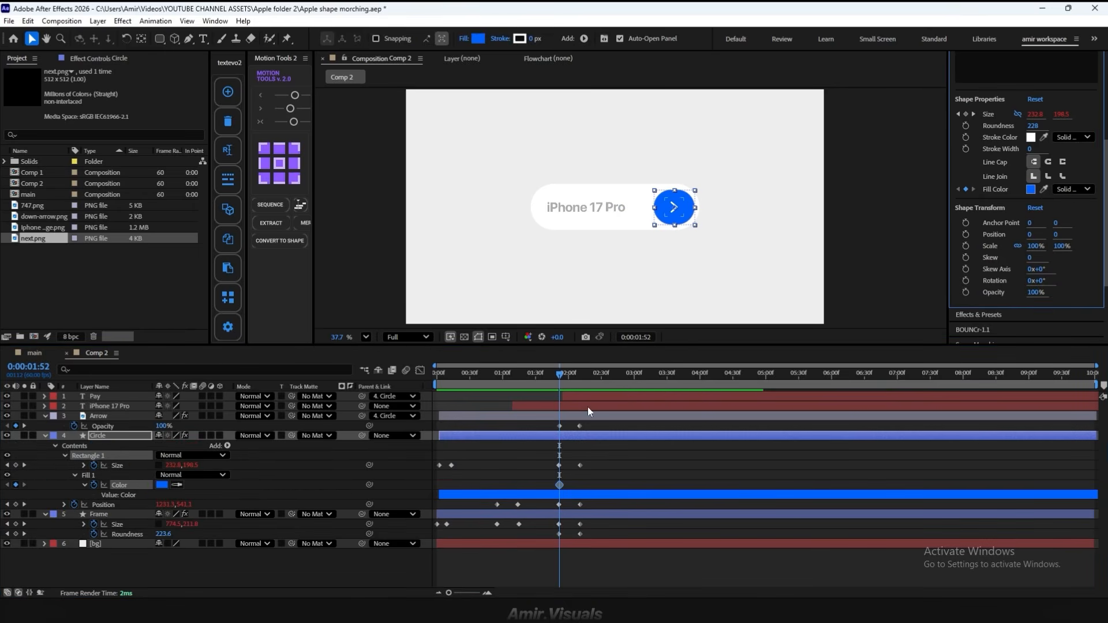
pyautogui.moveTo(560, 375); pyautogui.dragTo(581, 380)
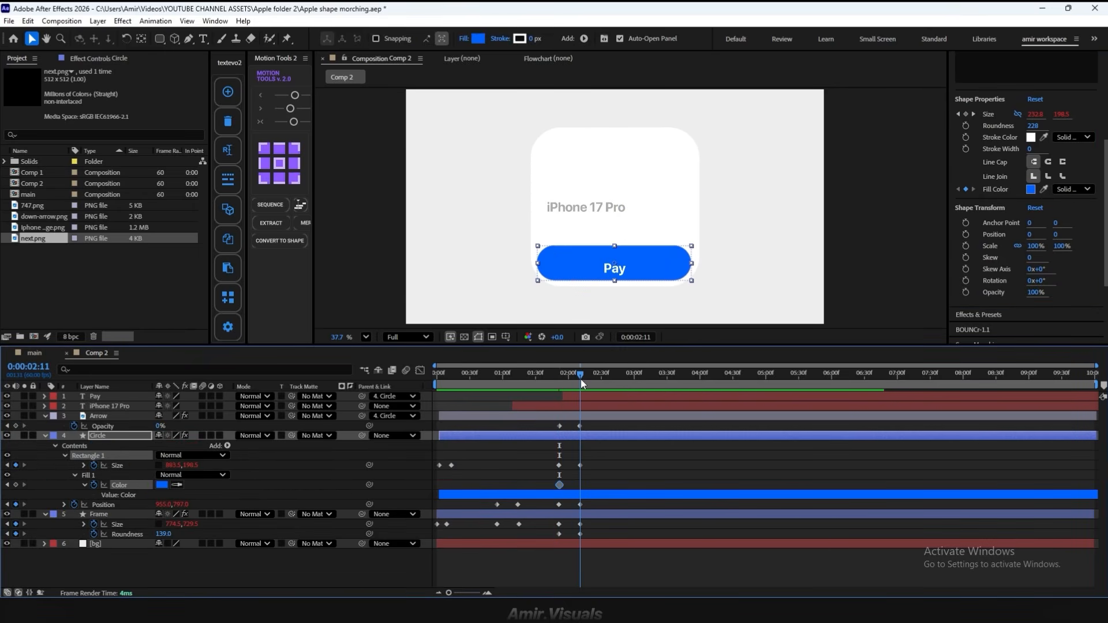
pyautogui.click(488, 593)
pyautogui.click(163, 485)
pyautogui.write('272727')
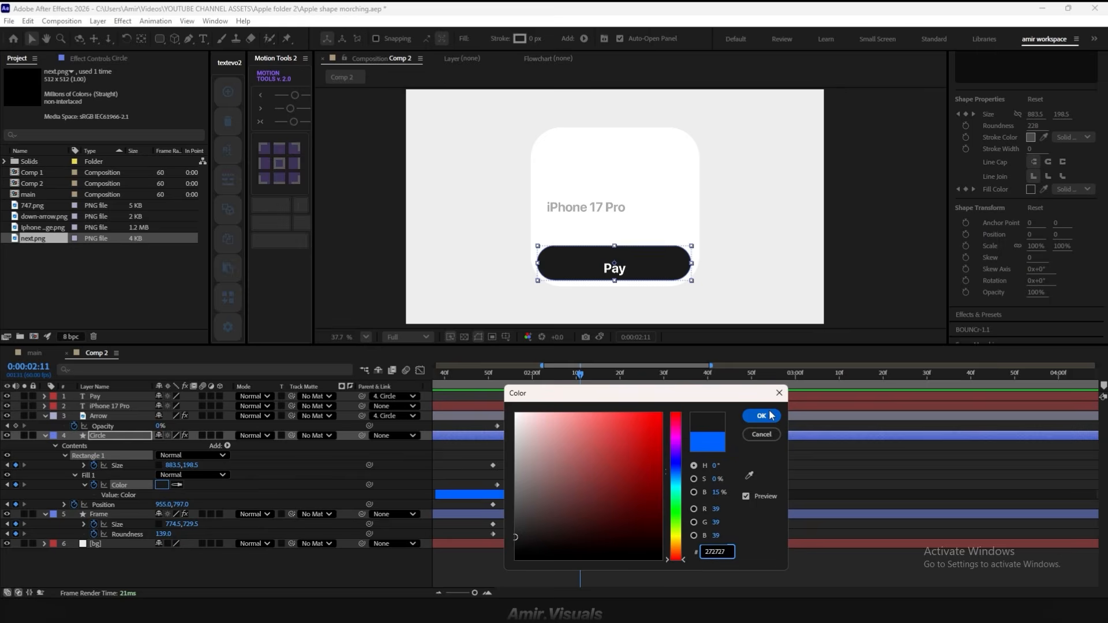
pyautogui.click(771, 415)
pyautogui.click(614, 457)
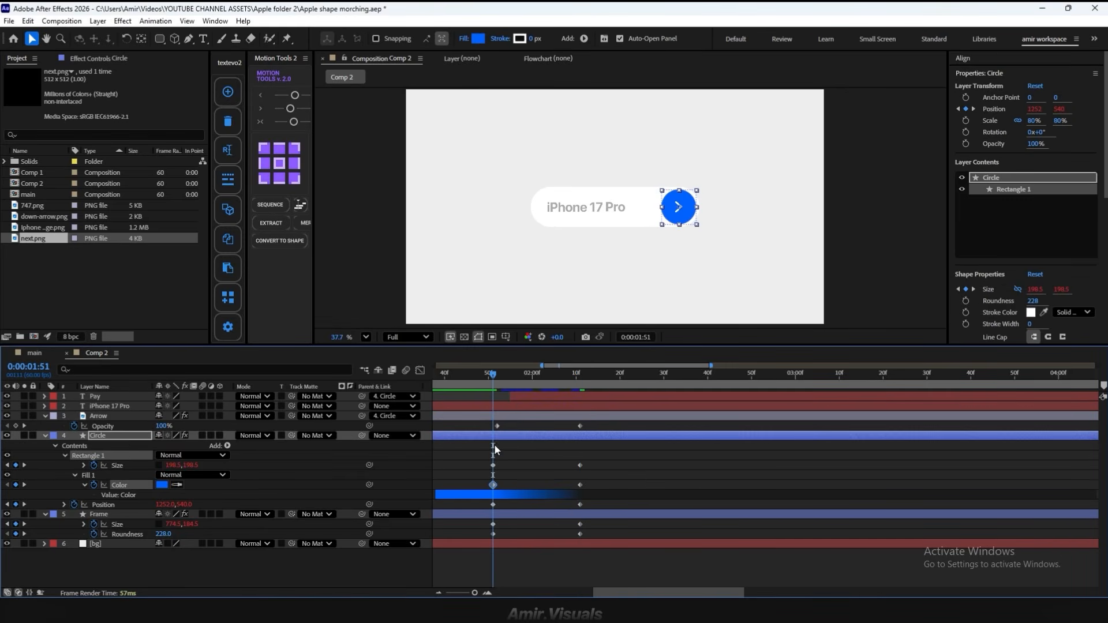
# Step: Shift the Arrow's opacity keyframes earlier, to 0:00:01:51 and about 0:00:02:04, and preview the fade
pyautogui.moveTo(497, 426); pyautogui.dragTo(495, 427)
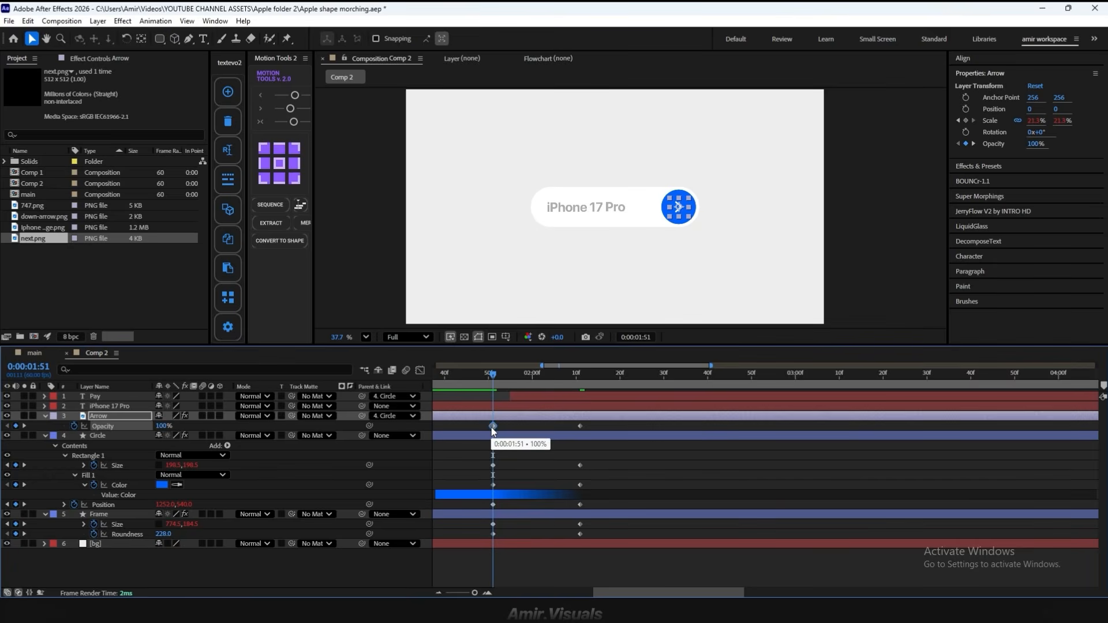
pyautogui.click(589, 448)
pyautogui.press('space')
pyautogui.moveTo(580, 427); pyautogui.dragTo(550, 426)
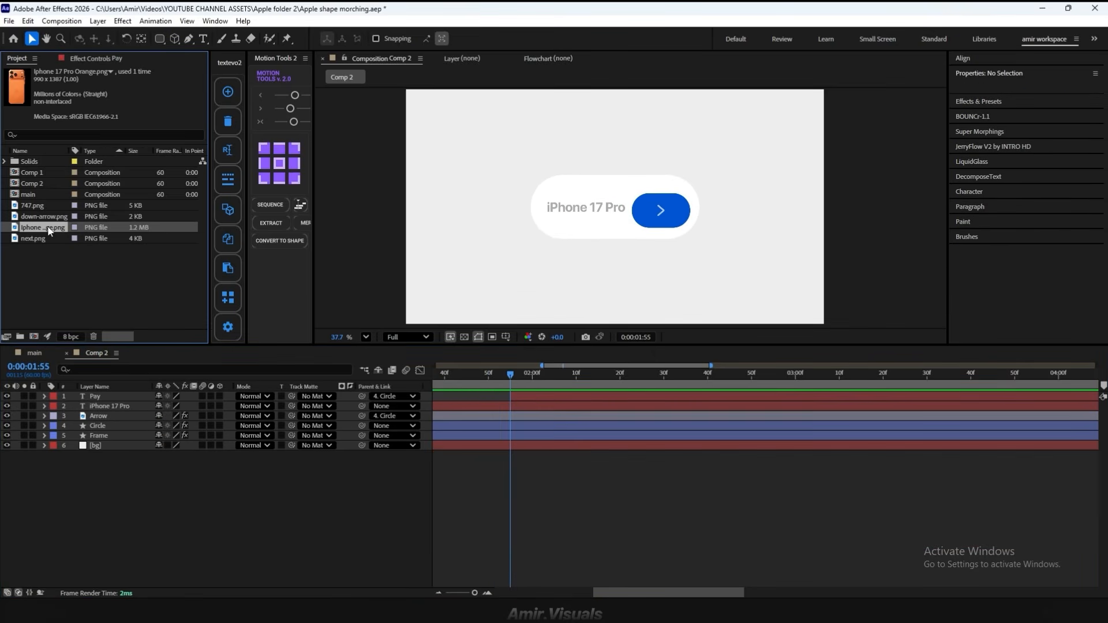
# Step: Add the orange iPhone 17 Pro image to Comp 2 as the top layer and scale it to 20%
pyautogui.moveTo(51, 229); pyautogui.dragTo(130, 395)
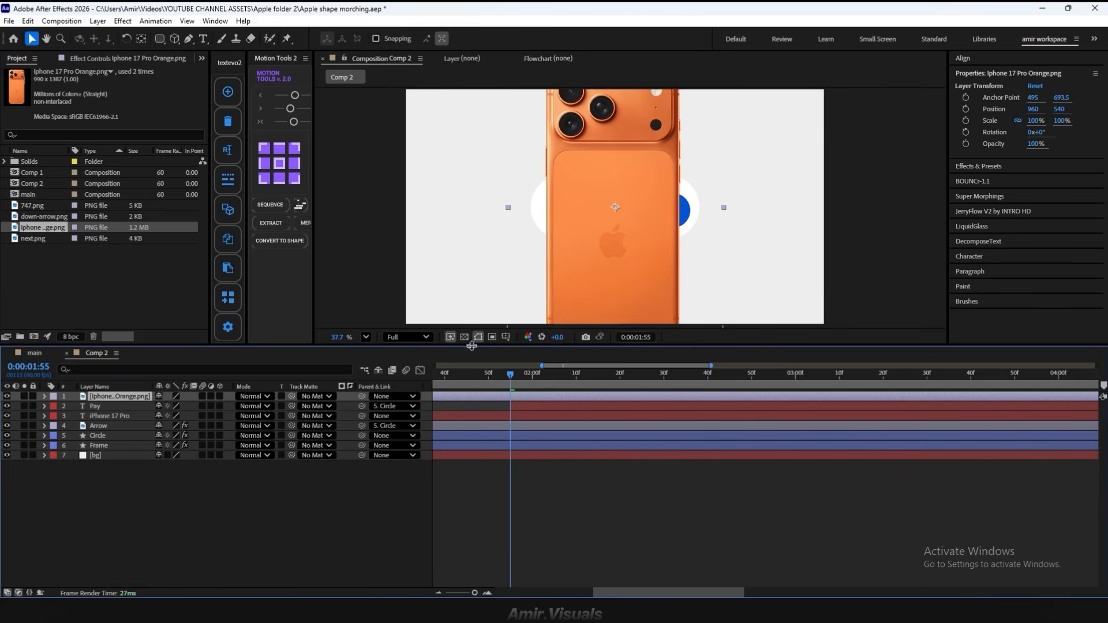
pyautogui.press('s')
pyautogui.click(170, 406)
pyautogui.write('20')
pyautogui.click(215, 509)
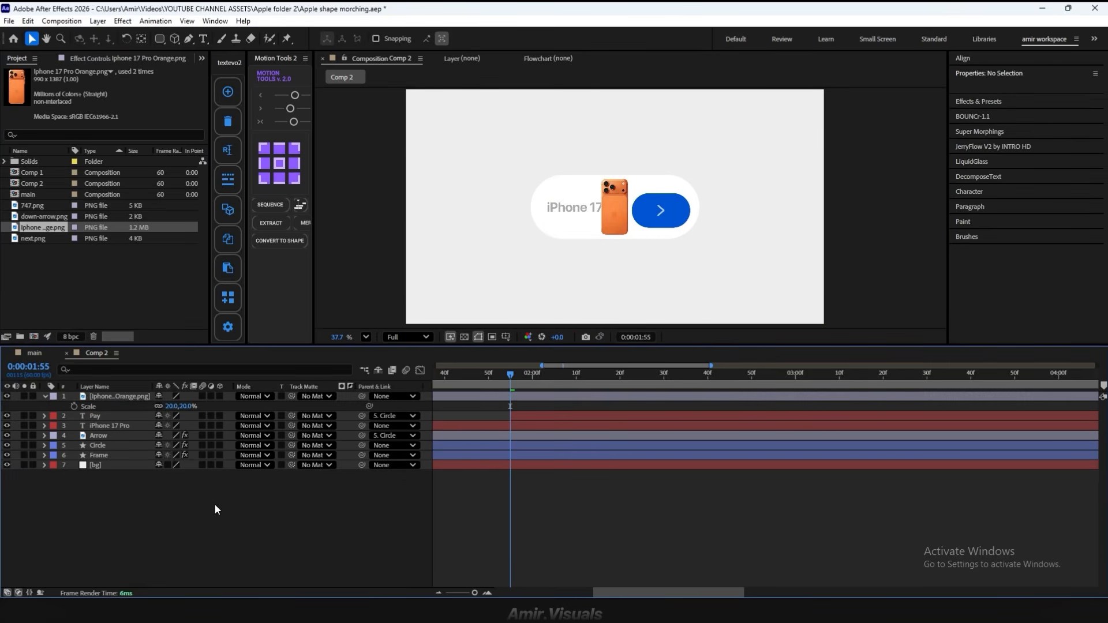
# Step: With the card fully open, scale the phone image to 30% and place it on the card's left side at about 726.5, 476.3
pyautogui.moveTo(510, 375); pyautogui.dragTo(647, 376)
pyautogui.click(173, 406)
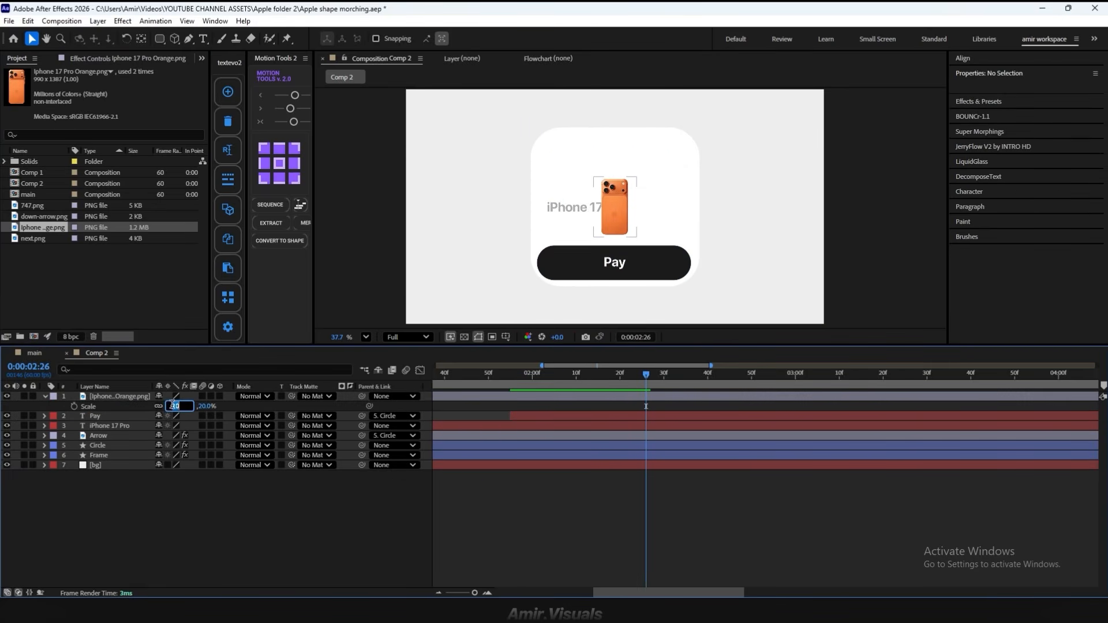
pyautogui.write('30')
pyautogui.click(226, 517)
pyautogui.moveTo(617, 202); pyautogui.dragTo(567, 207)
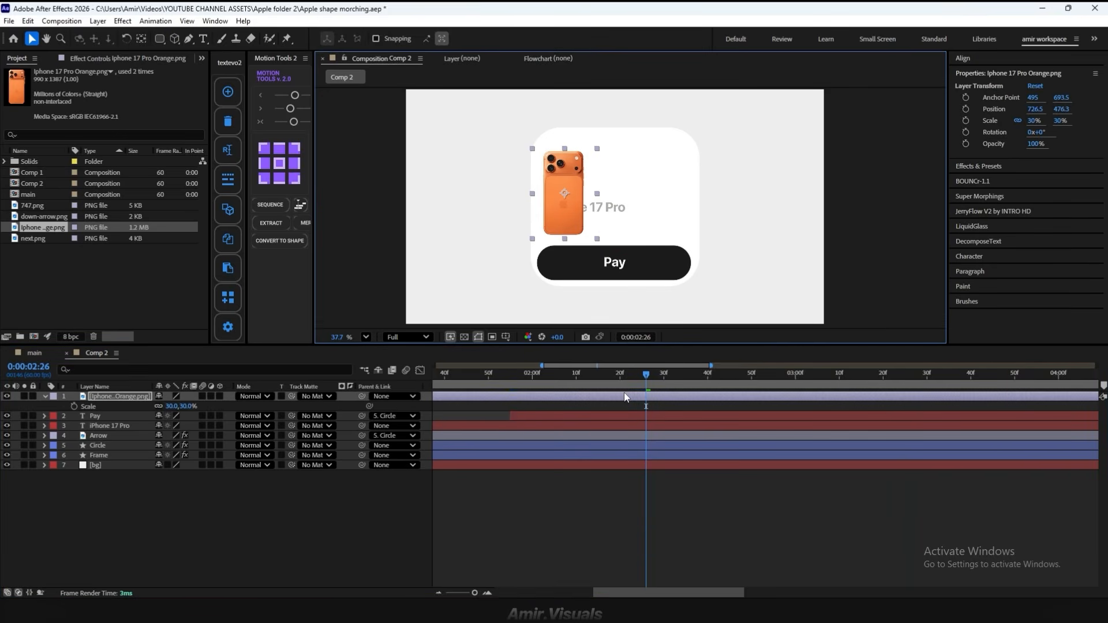
# Step: Trim the phone image layer's start to 0:00:01:55 and place a keyframe for its current position at 0:00:02:15
pyautogui.click(511, 381)
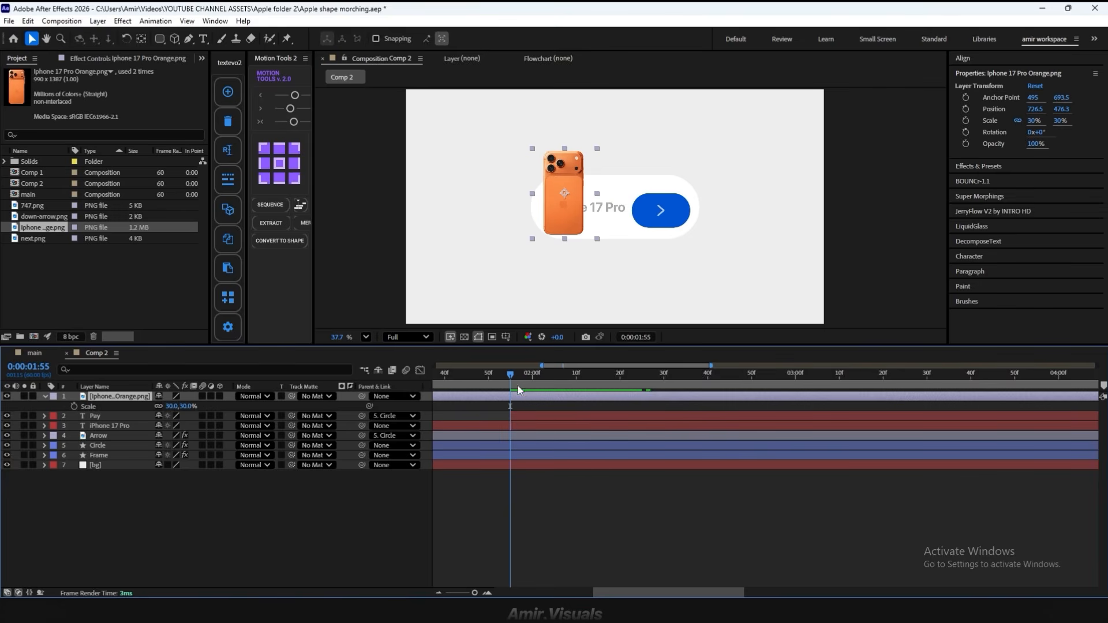
pyautogui.hotkey('alt', '[')
pyautogui.press('p')
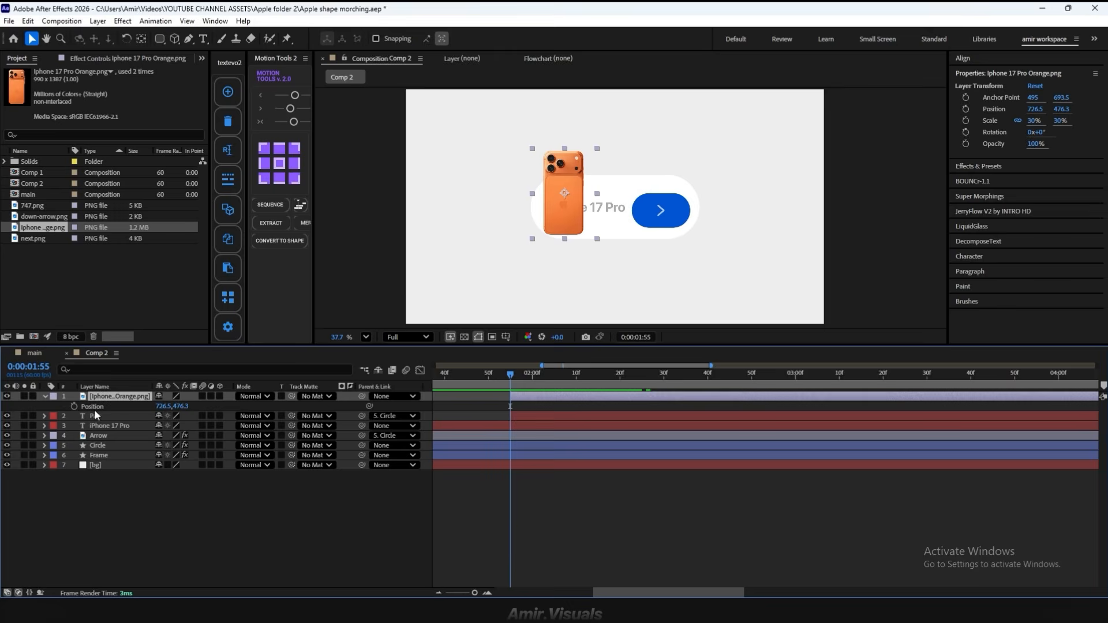
pyautogui.click(73, 407)
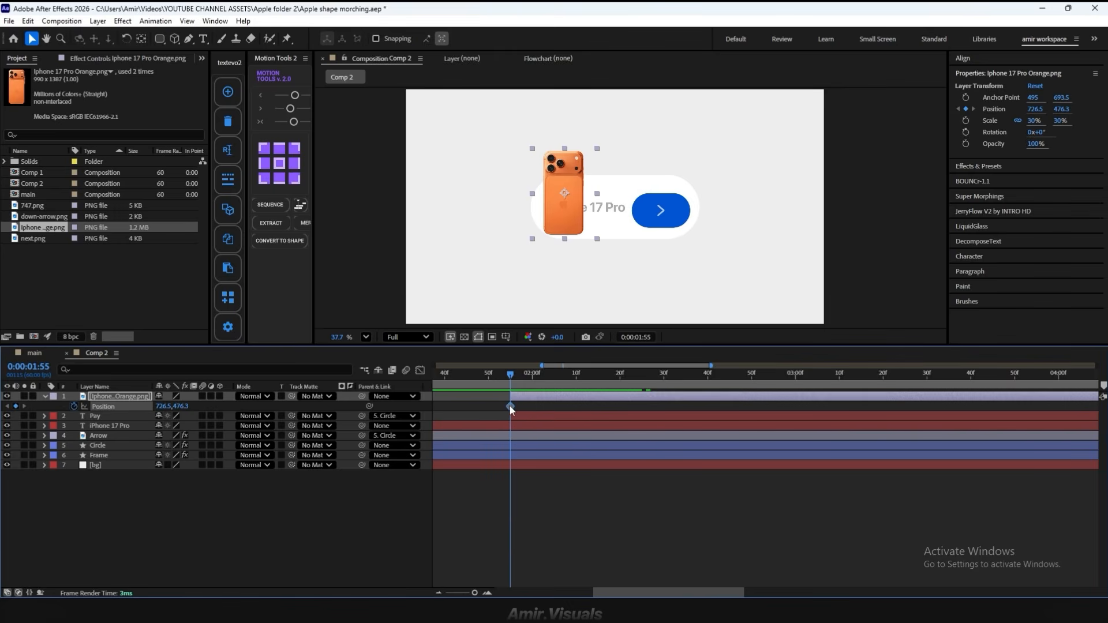
pyautogui.hotkey('shift', 'pagedown')
pyautogui.hotkey('shift', 'pagedown')
pyautogui.moveTo(514, 408); pyautogui.dragTo(598, 407)
# Step: Lower the phone image to Y 984.3 at 0:00:01:55 and apply the BOUNCr Overshoot+ expression to both position keyframes
pyautogui.click(511, 375)
pyautogui.moveTo(184, 407); pyautogui.dragTo(465, 423)
pyautogui.moveTo(611, 403); pyautogui.dragTo(481, 413)
pyautogui.click(1012, 181)
pyautogui.click(1011, 186)
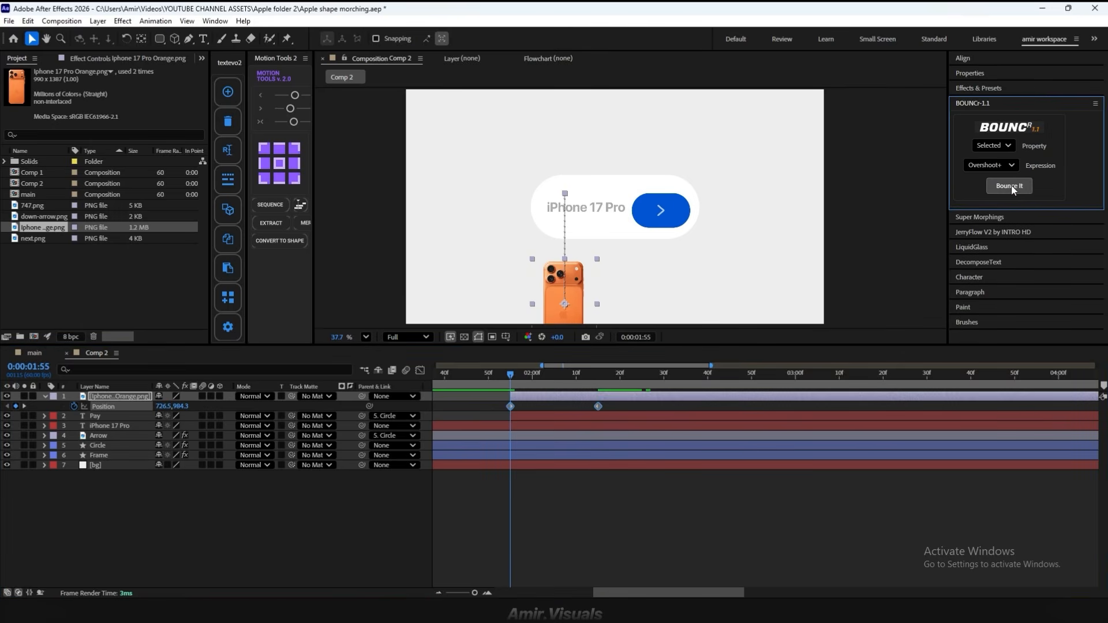
# Step: Move the phone image's final position keyframe to about 0:00:02:05 and preview the bounce
pyautogui.moveTo(557, 417); pyautogui.dragTo(555, 418)
pyautogui.press('space')
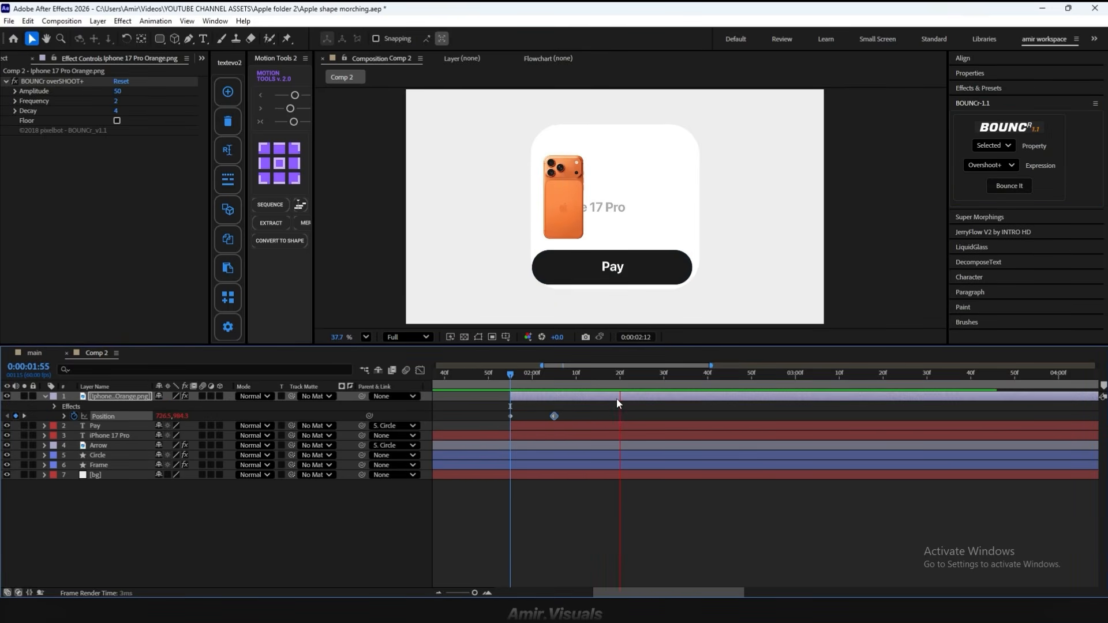
pyautogui.press('space')
# Step: Duplicate the iPhone 17 Pro text, bring the copy to the top of the layer stack and place it in the card's upper right
pyautogui.click(165, 428)
pyautogui.click(153, 438)
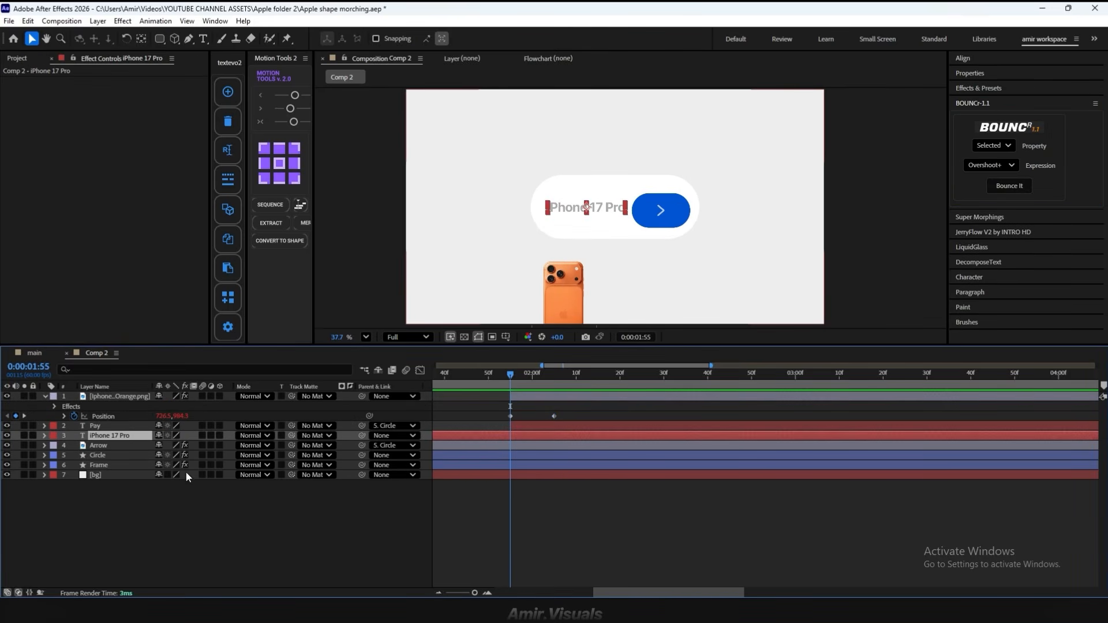
pyautogui.hotkey('ctrl', 'd')
pyautogui.moveTo(127, 438); pyautogui.dragTo(128, 398)
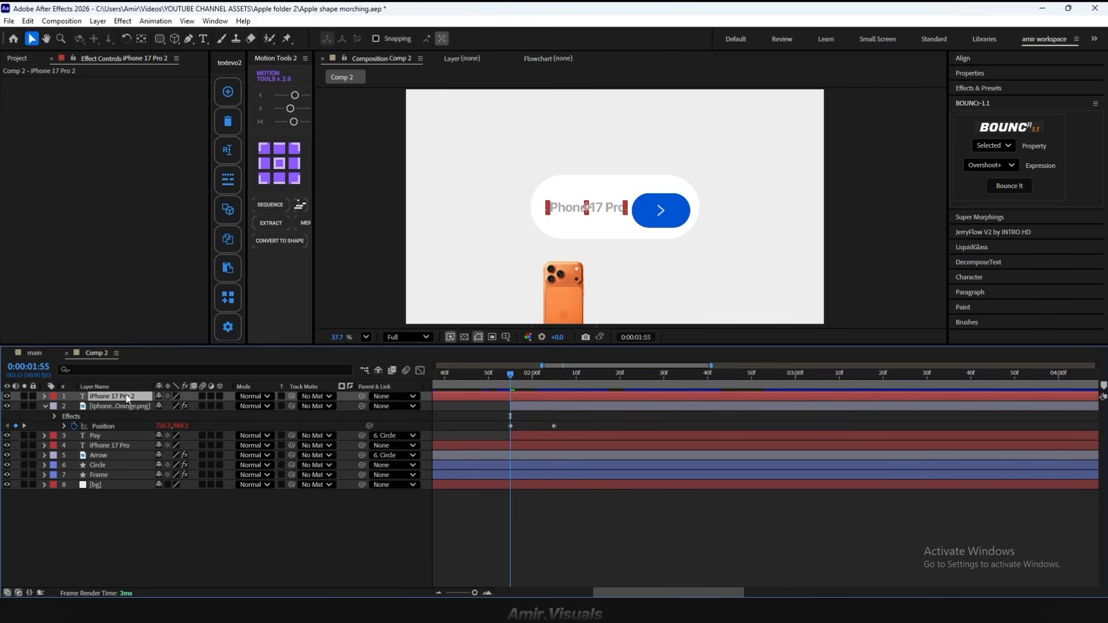
pyautogui.moveTo(514, 373); pyautogui.dragTo(709, 393)
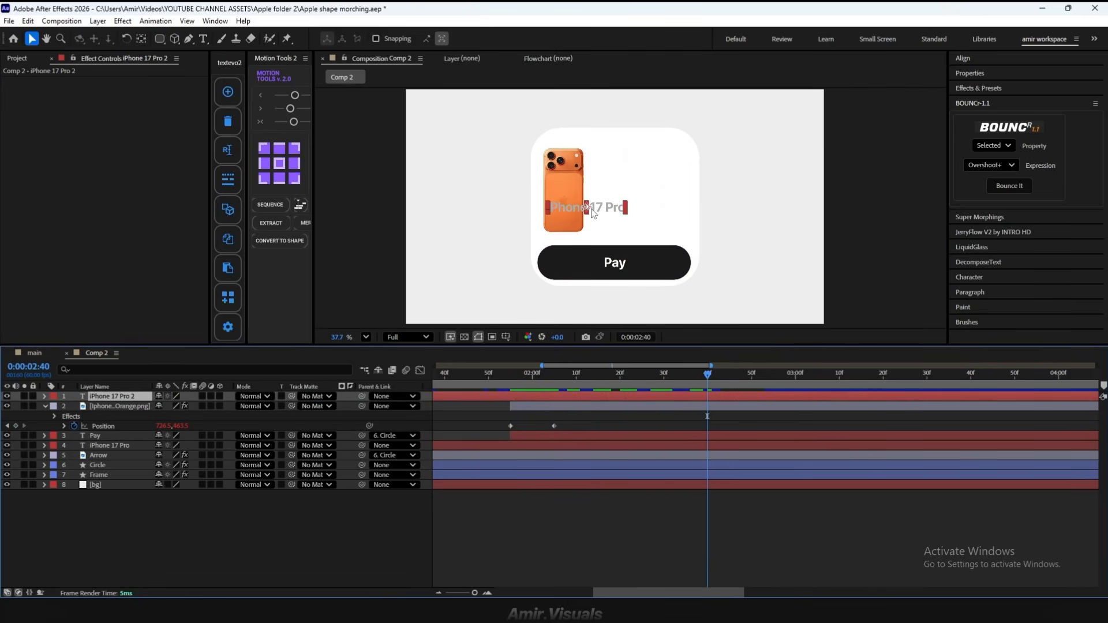
pyautogui.moveTo(590, 209); pyautogui.dragTo(651, 155)
# Step: Fade out the original iPhone 17 Pro text with opacity keyframes from 100% at 0:00:01:55 to 0% at 0:00:02:04
pyautogui.moveTo(708, 374); pyautogui.dragTo(519, 398)
pyautogui.click(93, 445)
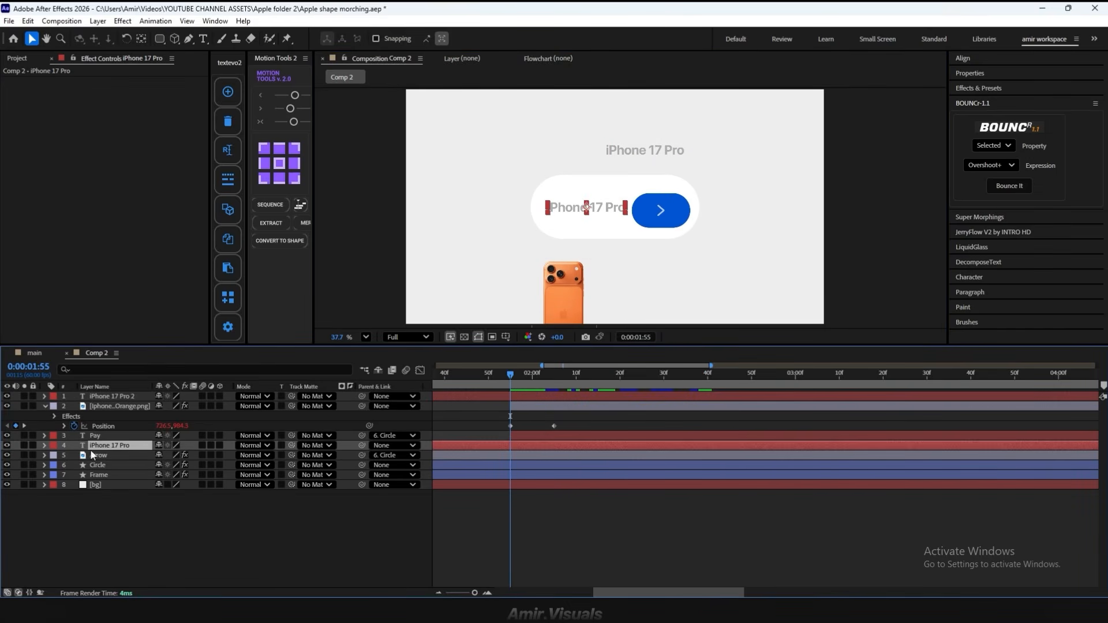
pyautogui.press('t')
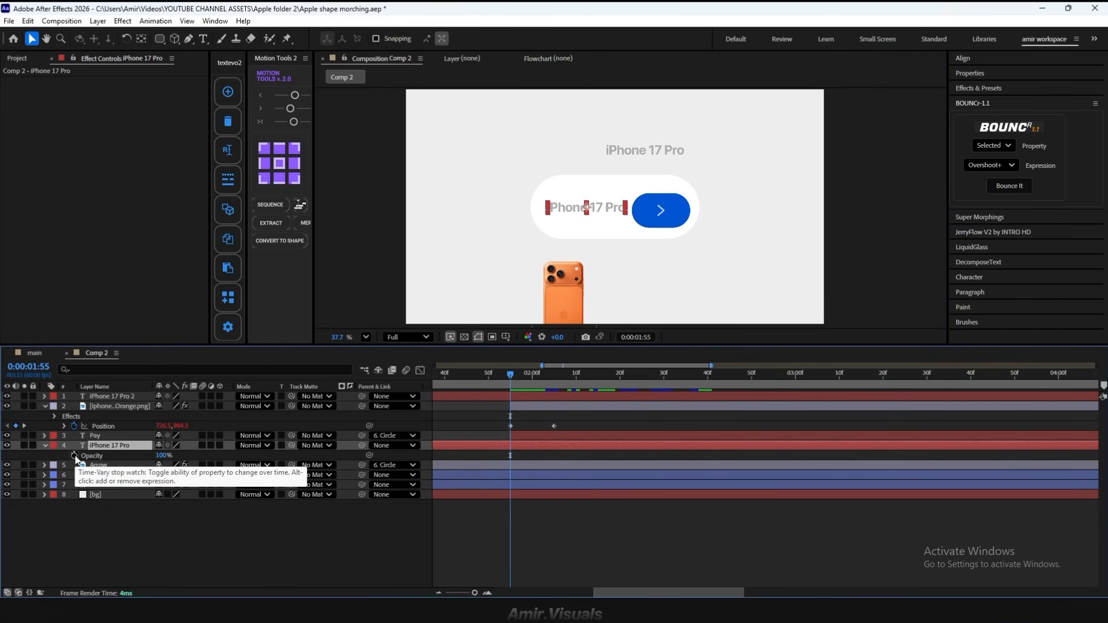
pyautogui.click(75, 457)
pyautogui.moveTo(518, 376); pyautogui.dragTo(545, 385)
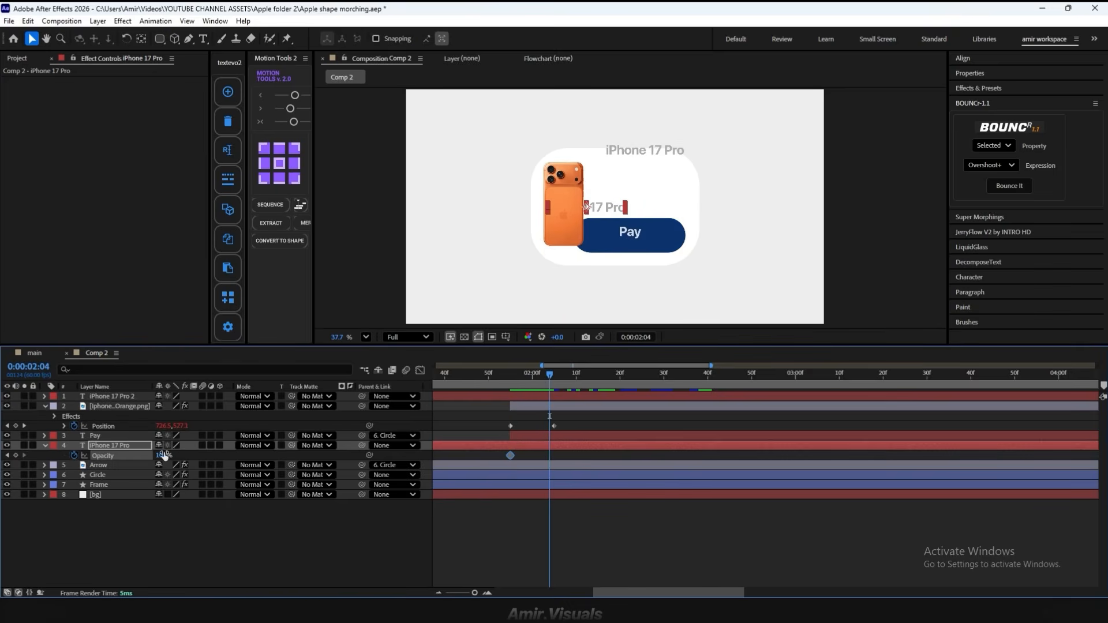
pyautogui.moveTo(163, 456); pyautogui.dragTo(61, 466)
# Step: Trim the start of the copied iPhone 17 Pro text layer to 0:00:01:55 and preview the animation
pyautogui.moveTo(549, 380); pyautogui.dragTo(510, 379)
pyautogui.click(527, 397)
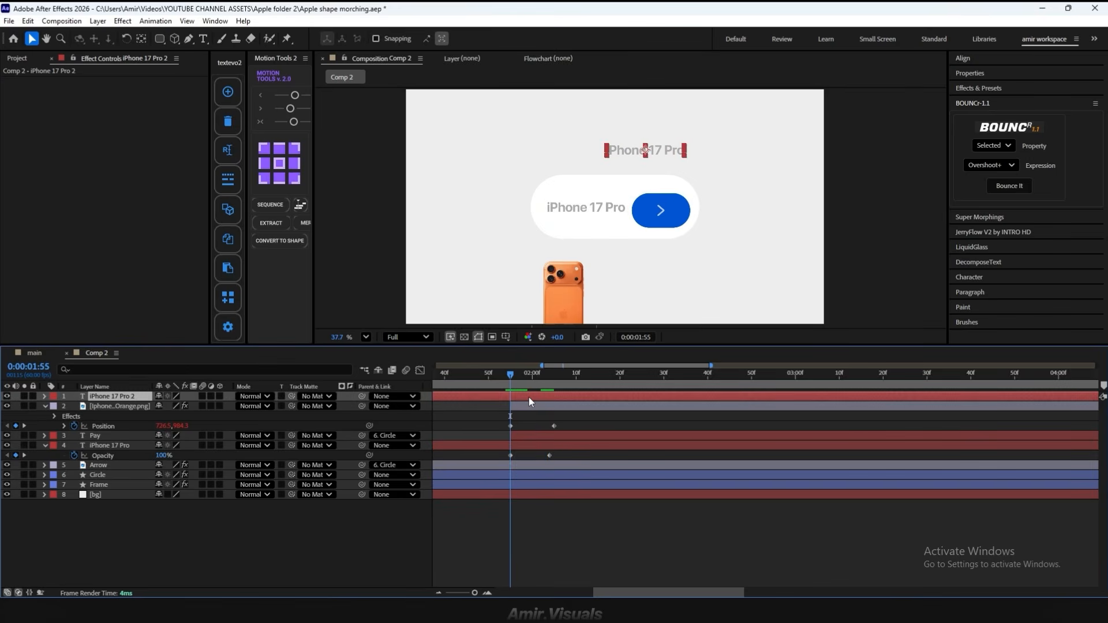
pyautogui.hotkey('alt', '[')
pyautogui.press('space')
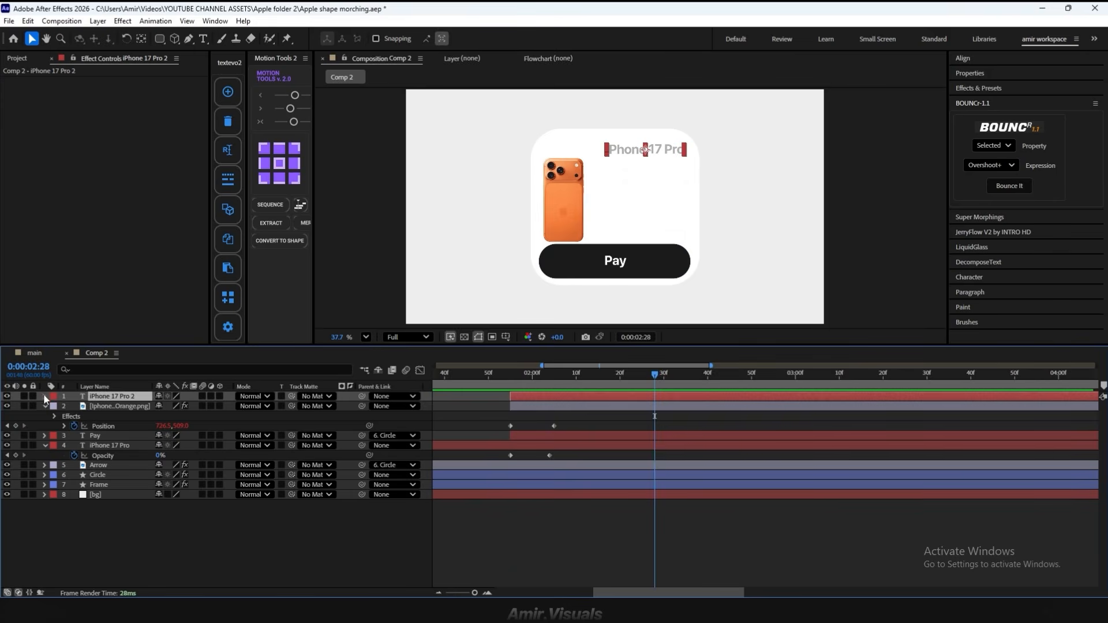
# Step: Set the position in Animator 1 of the copied iPhone 17 Pro text to -50, 0
pyautogui.click(44, 396)
pyautogui.click(54, 407)
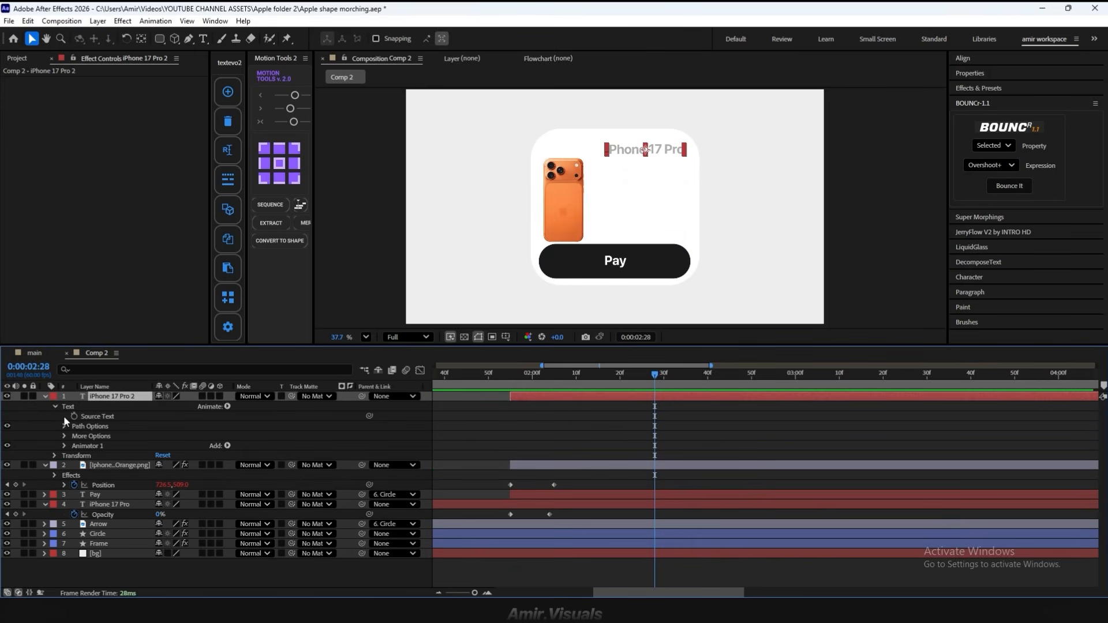
pyautogui.click(64, 446)
pyautogui.click(181, 476)
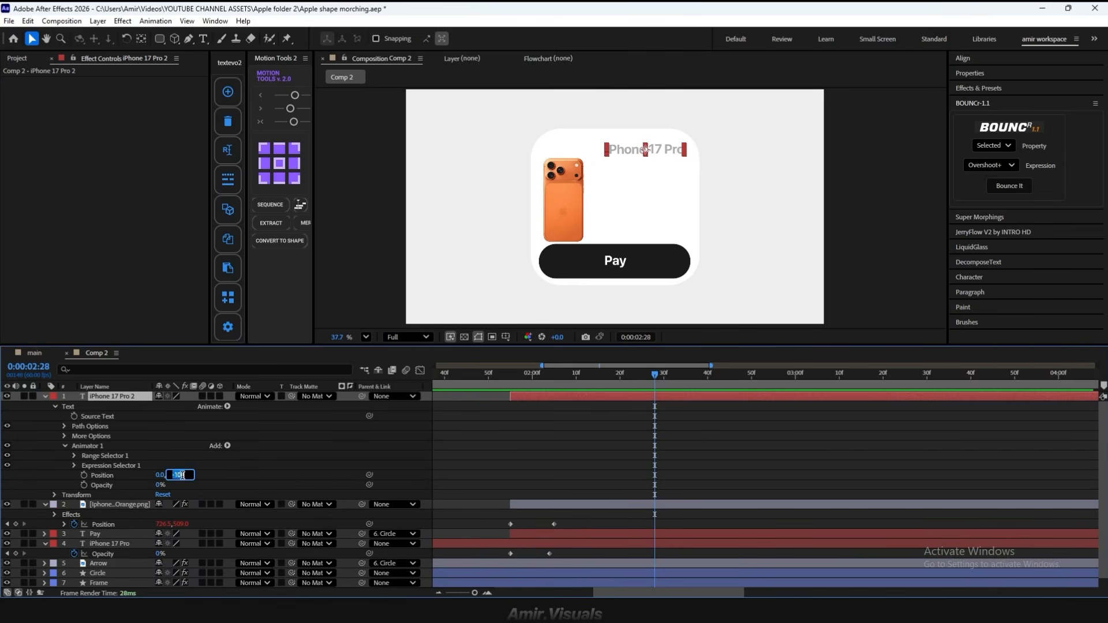
pyautogui.write('0')
pyautogui.press('Return')
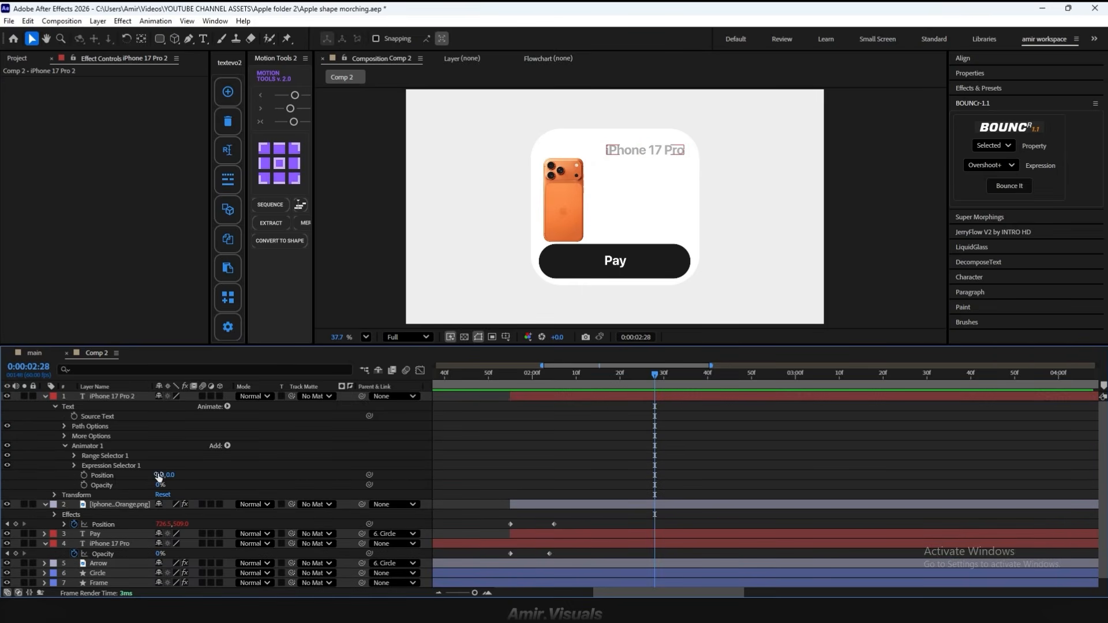
pyautogui.click(159, 475)
pyautogui.write('0')
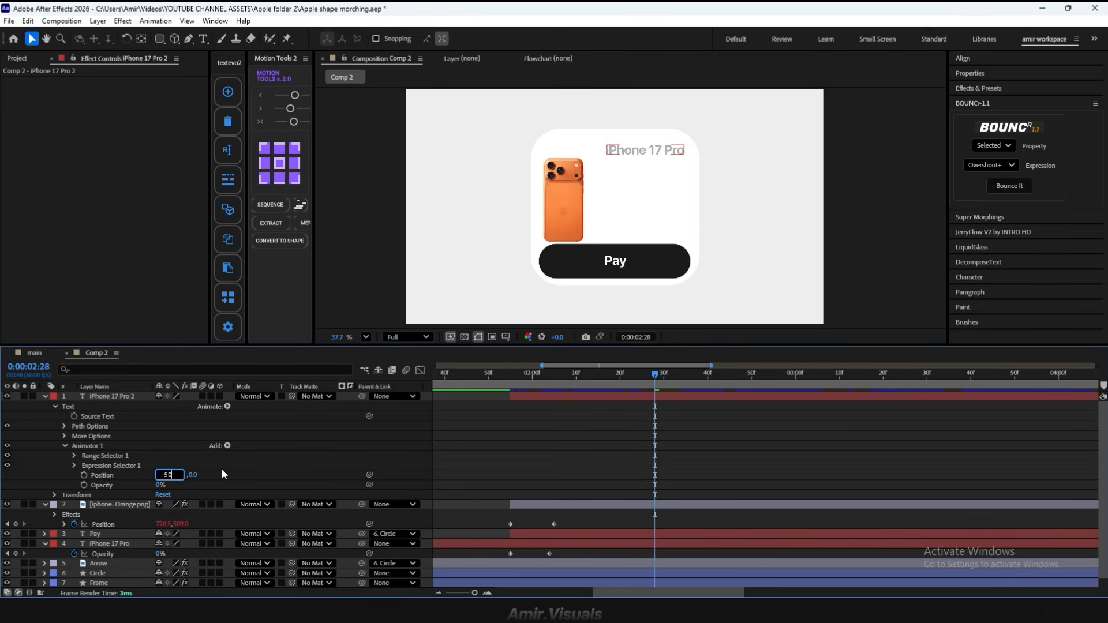
pyautogui.press('Return')
pyautogui.press('j')
# Step: Set the text copy's Animator 1 vertical position to 100 and preview the reveal from 0:00:01:55
pyautogui.click(194, 476)
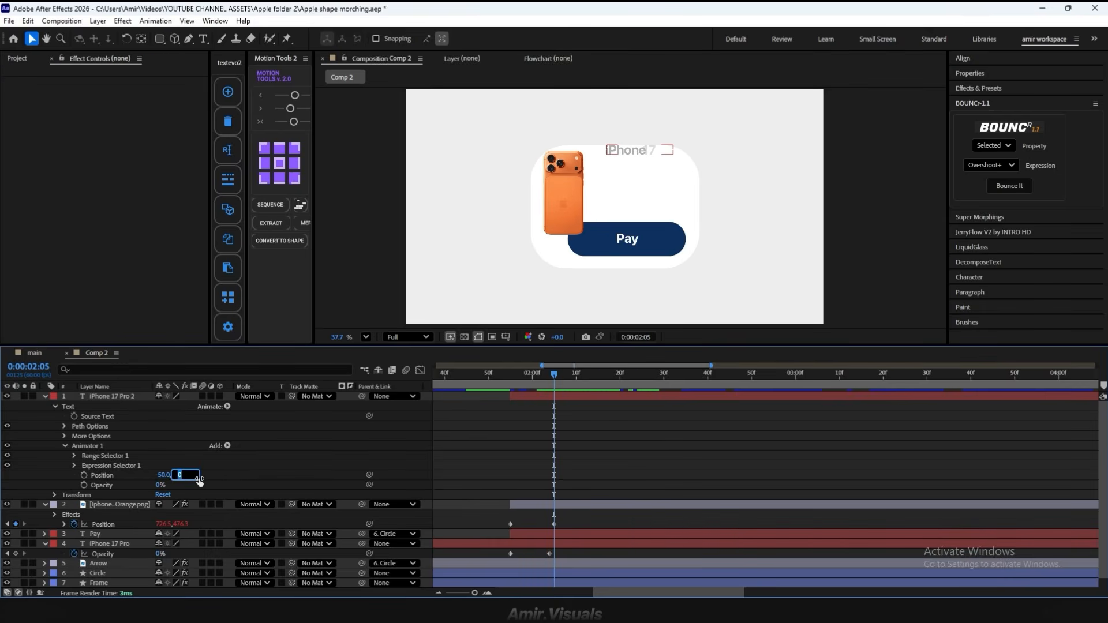
pyautogui.write('100')
pyautogui.press('Return')
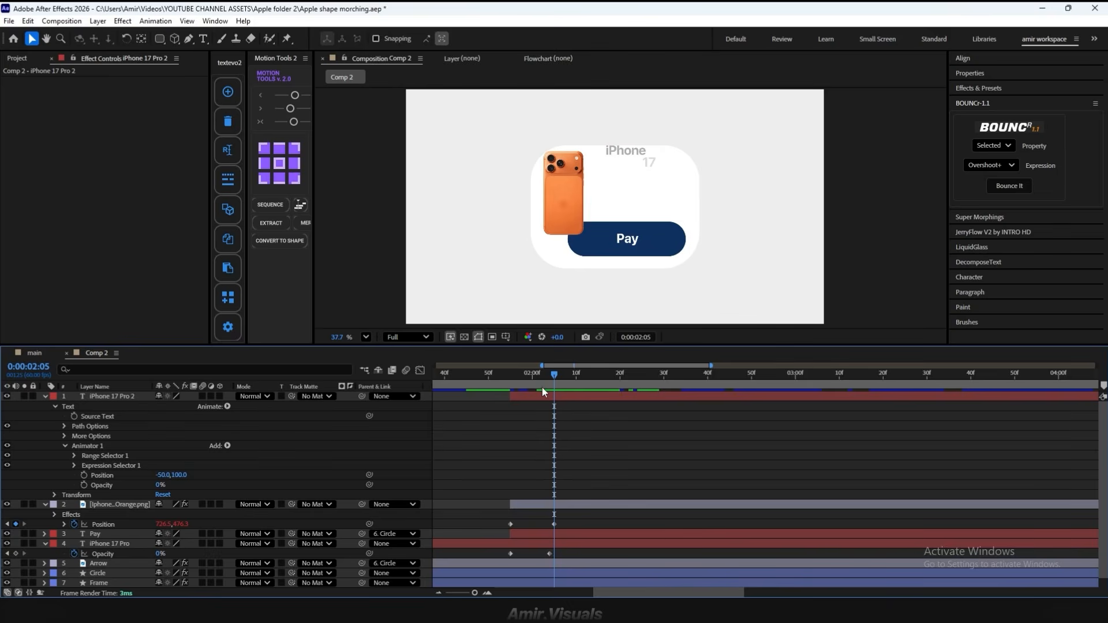
pyautogui.moveTo(552, 380); pyautogui.dragTo(511, 385)
pyautogui.press('space')
pyautogui.press('space')
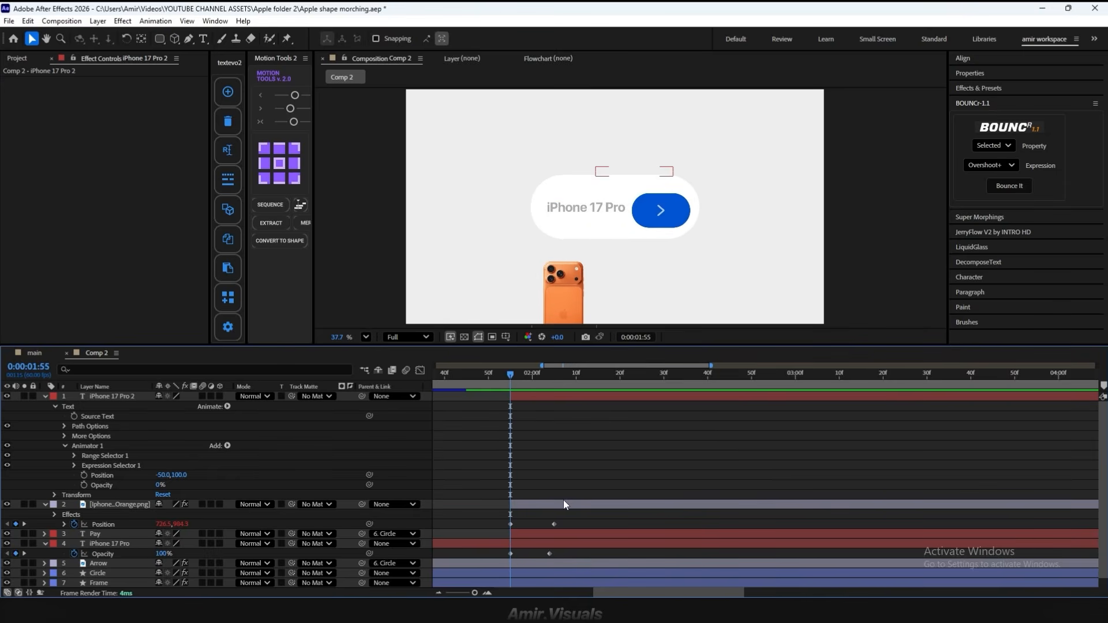
# Step: Move the original iPhone 17 Pro text's 0% opacity keyframe to about 0:00:02:01 and preview the faster fade
pyautogui.click(564, 505)
pyautogui.moveTo(549, 553); pyautogui.dragTo(539, 554)
pyautogui.press('space')
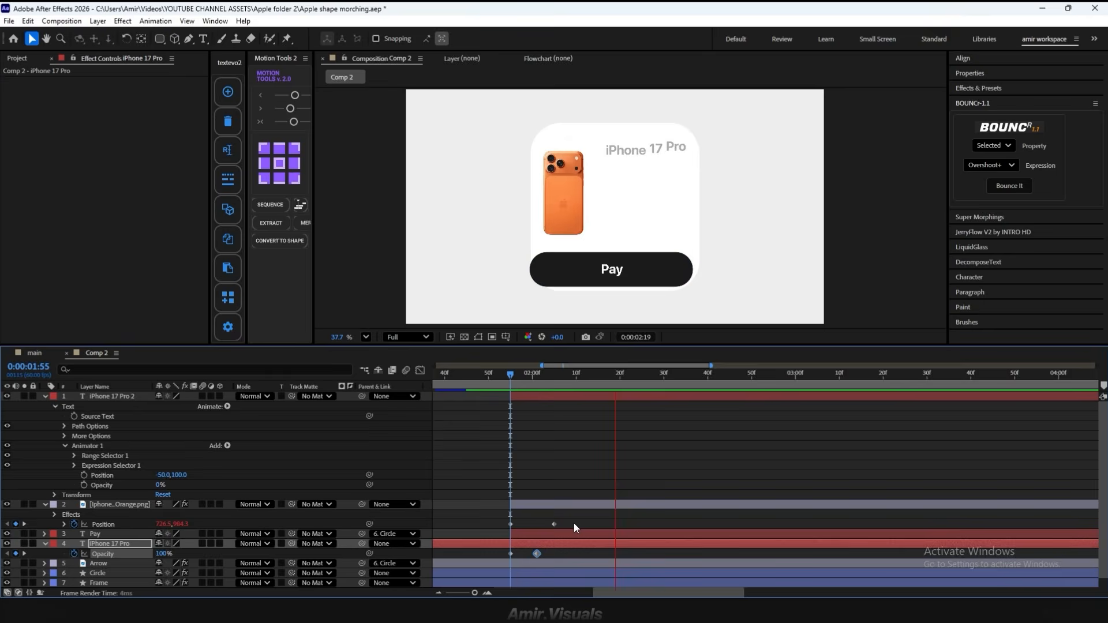
pyautogui.moveTo(582, 377); pyautogui.dragTo(511, 390)
pyautogui.press('space')
pyautogui.press('space')
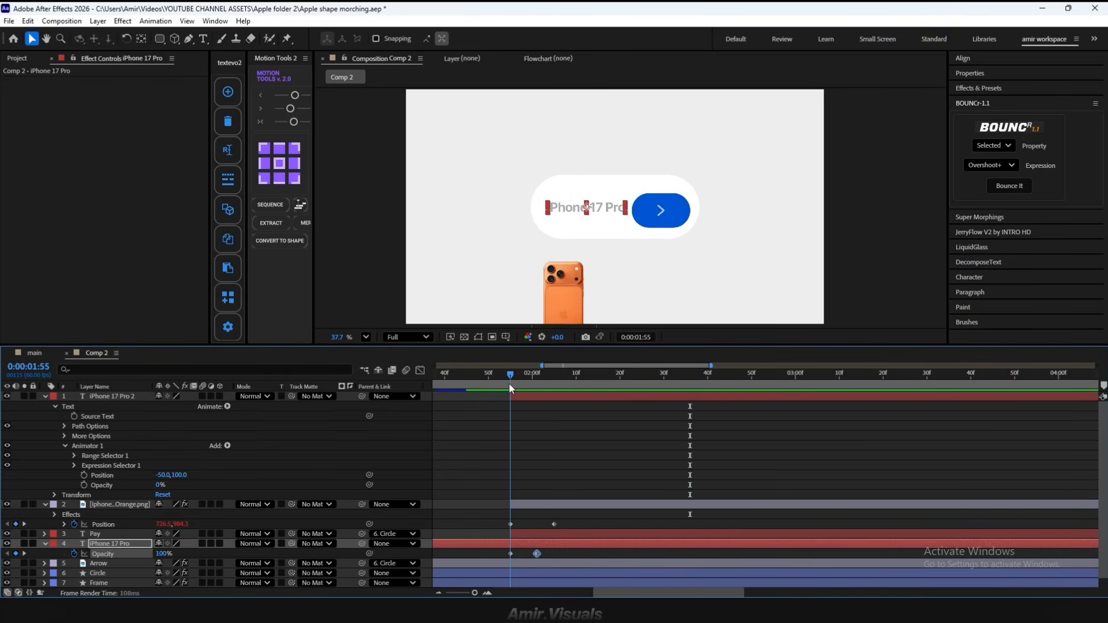
# Step: Keyframe the phone image's opacity from 0% at 0:00:01:55 to 100% at about 0:00:01:59 and preview the fade-in
pyautogui.click(532, 562)
pyautogui.scroll(-1, 546, 524)
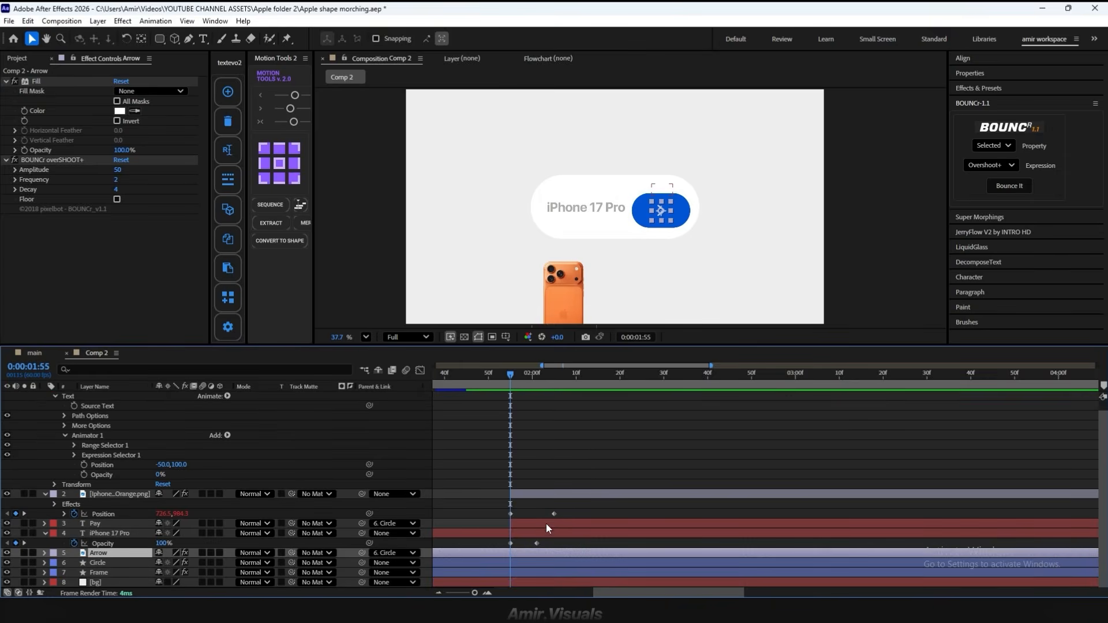
pyautogui.click(539, 495)
pyautogui.press('t')
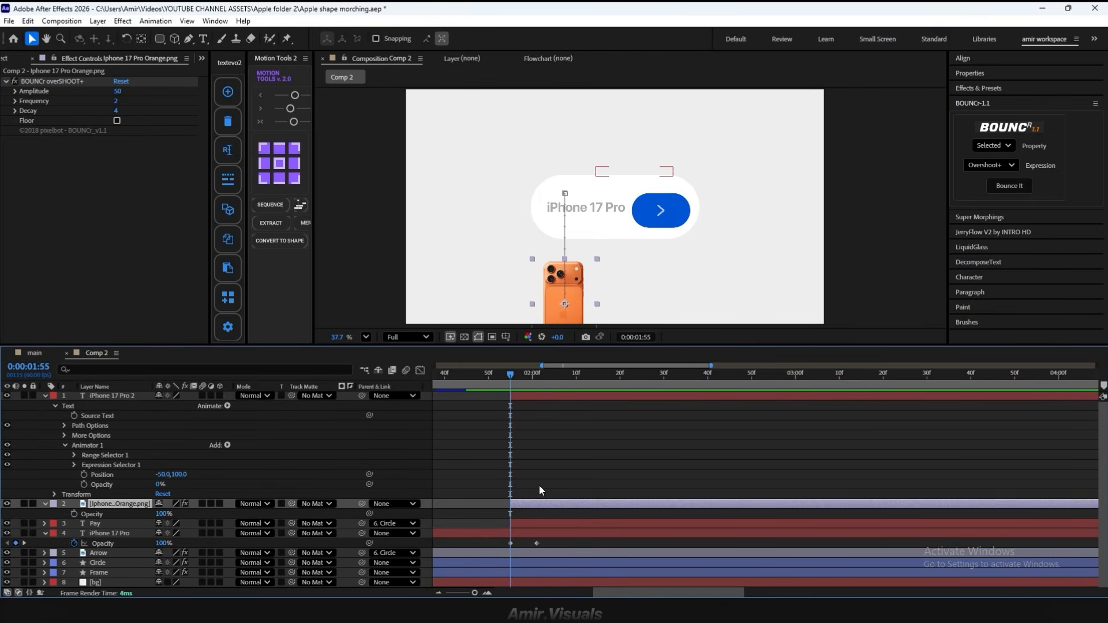
pyautogui.click(74, 514)
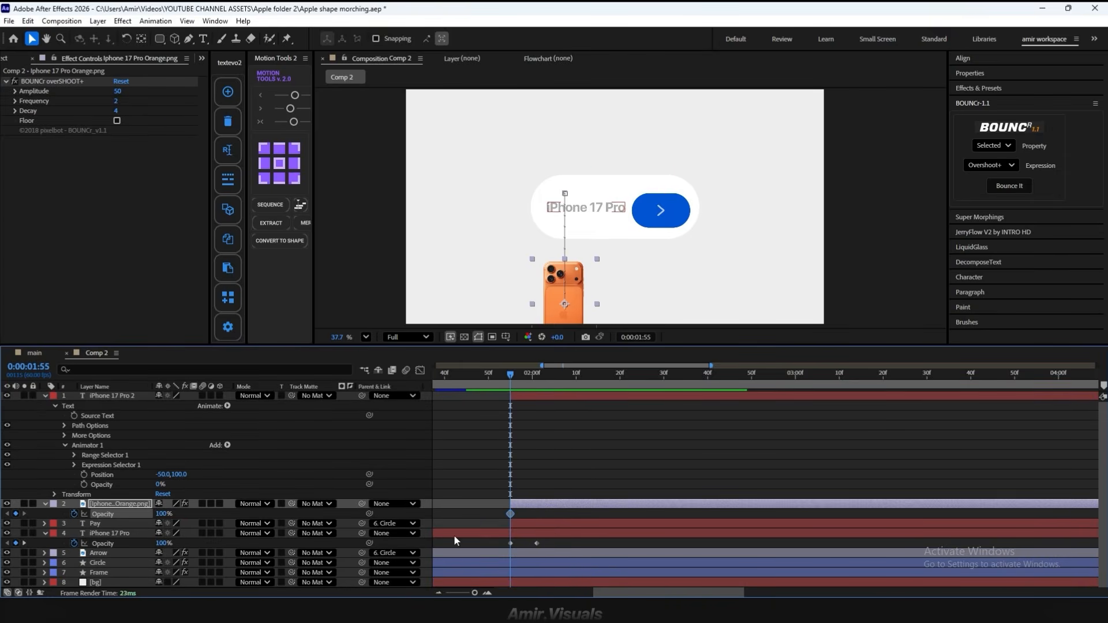
pyautogui.moveTo(510, 514); pyautogui.dragTo(526, 515)
pyautogui.click(163, 514)
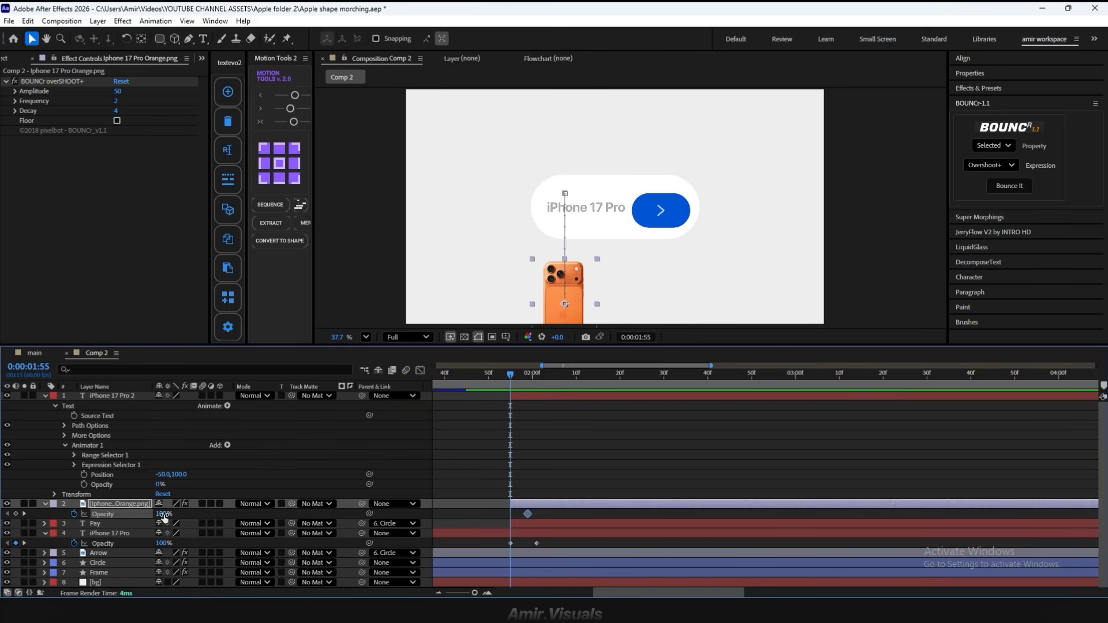
pyautogui.write('0')
pyautogui.press('Return')
pyautogui.click(542, 478)
pyautogui.press('space')
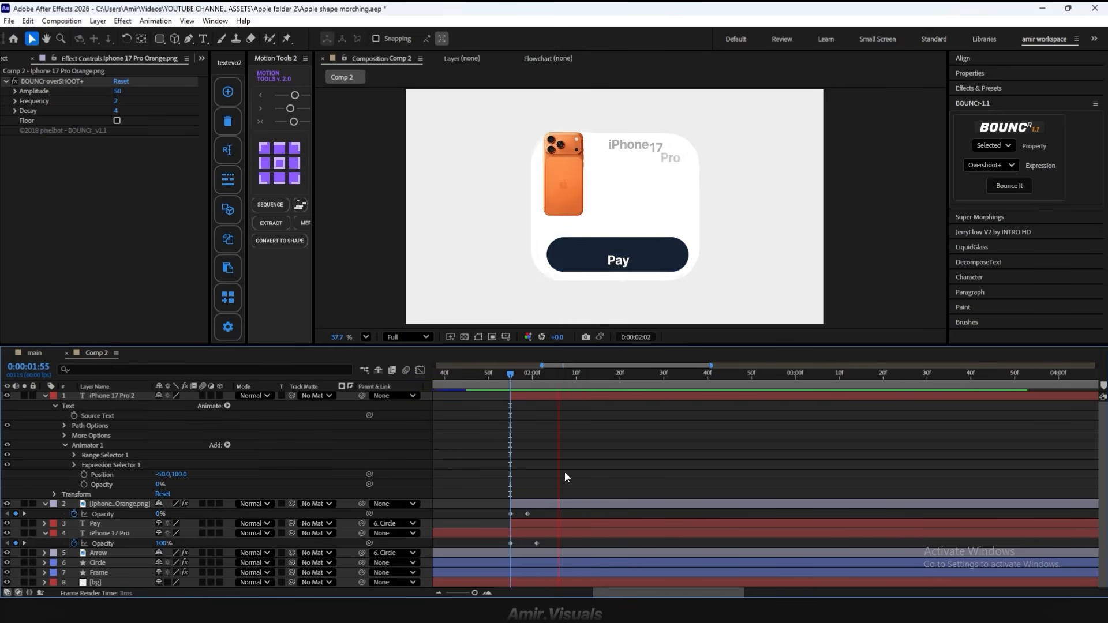
pyautogui.press('space')
# Step: Move the phone image's 100% opacity keyframe to about 0:00:02:01, preview the slower fade and collapse all layer properties
pyautogui.moveTo(529, 379); pyautogui.dragTo(519, 383)
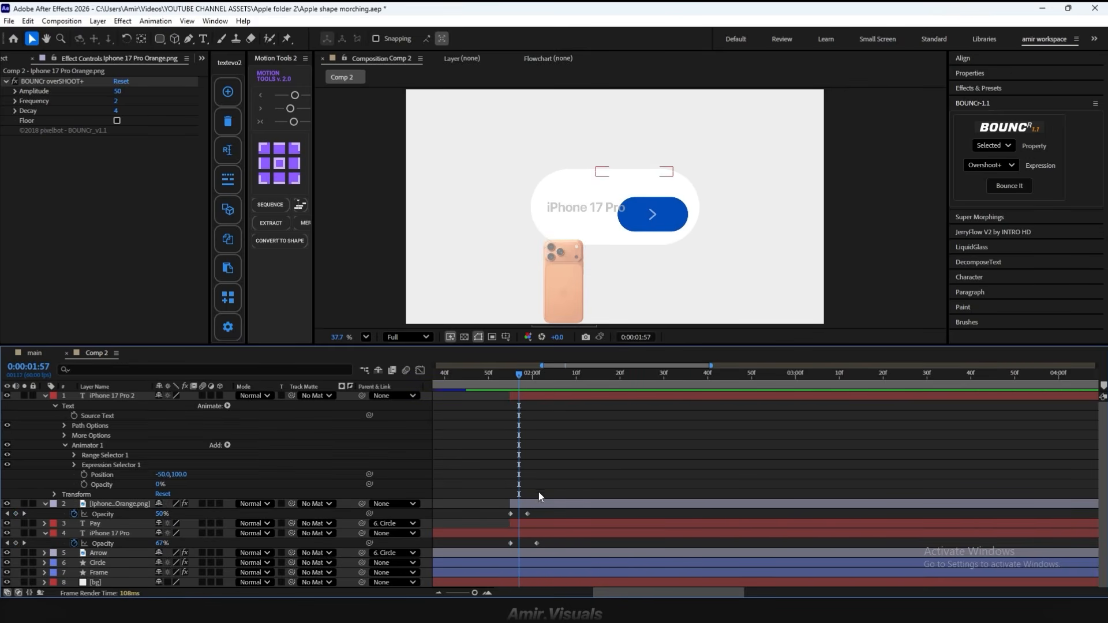
pyautogui.moveTo(528, 515)
pyautogui.mouseDown()
pyautogui.moveTo(550, 524)
pyautogui.moveTo(537, 523)
pyautogui.mouseUp()
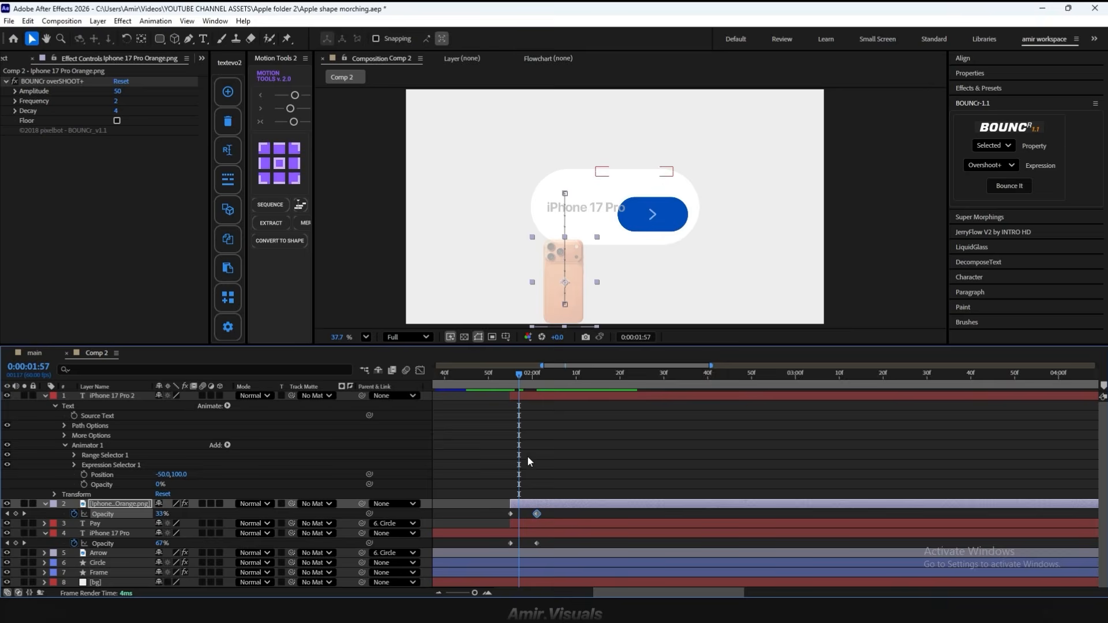
pyautogui.moveTo(517, 379)
pyautogui.mouseDown()
pyautogui.moveTo(495, 377)
pyautogui.moveTo(520, 377)
pyautogui.mouseUp()
pyautogui.press('space')
pyautogui.press('space')
pyautogui.press('u')
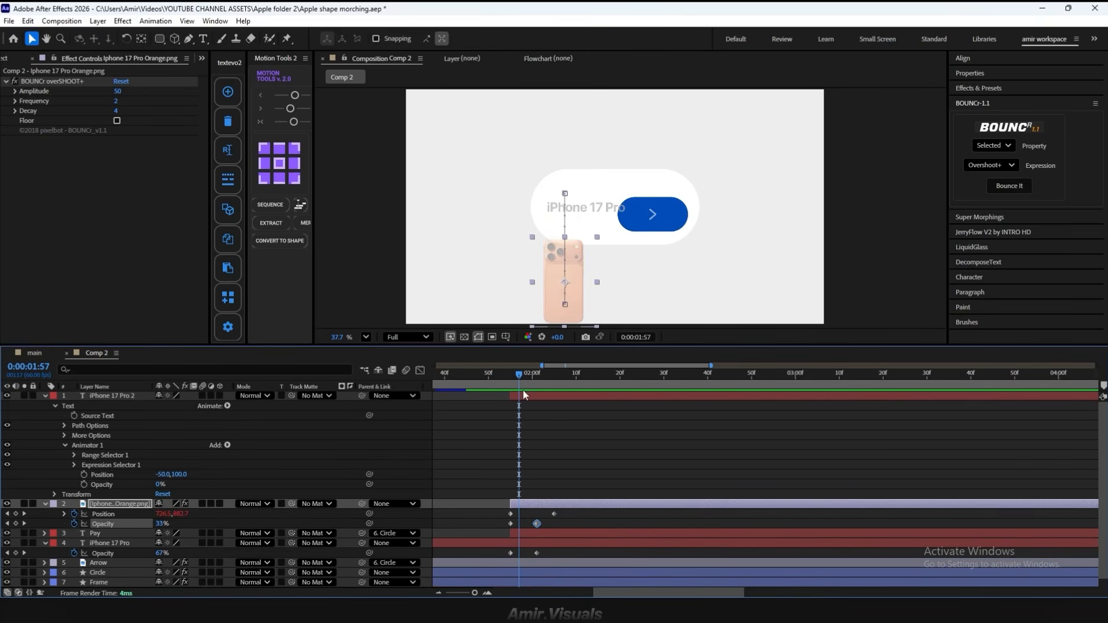
pyautogui.press('u')
pyautogui.click(553, 448)
pyautogui.press('u')
pyautogui.press('u')
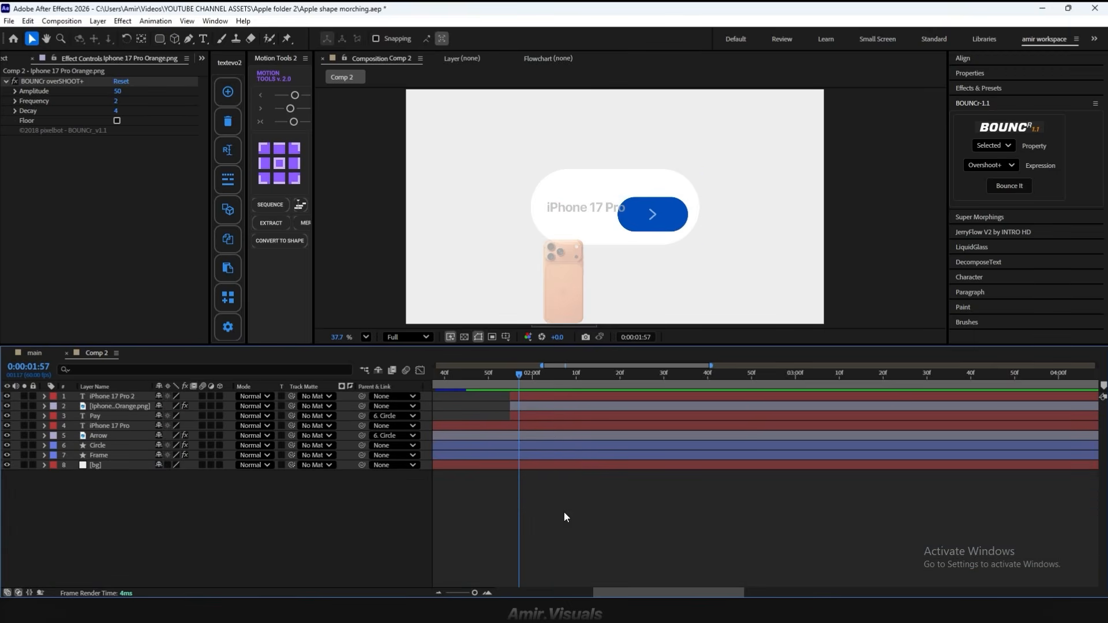
# Step: Duplicate the iPhone 17 Pro 2 text layer, place the copy below the title and change its text to $1099
pyautogui.click(624, 396)
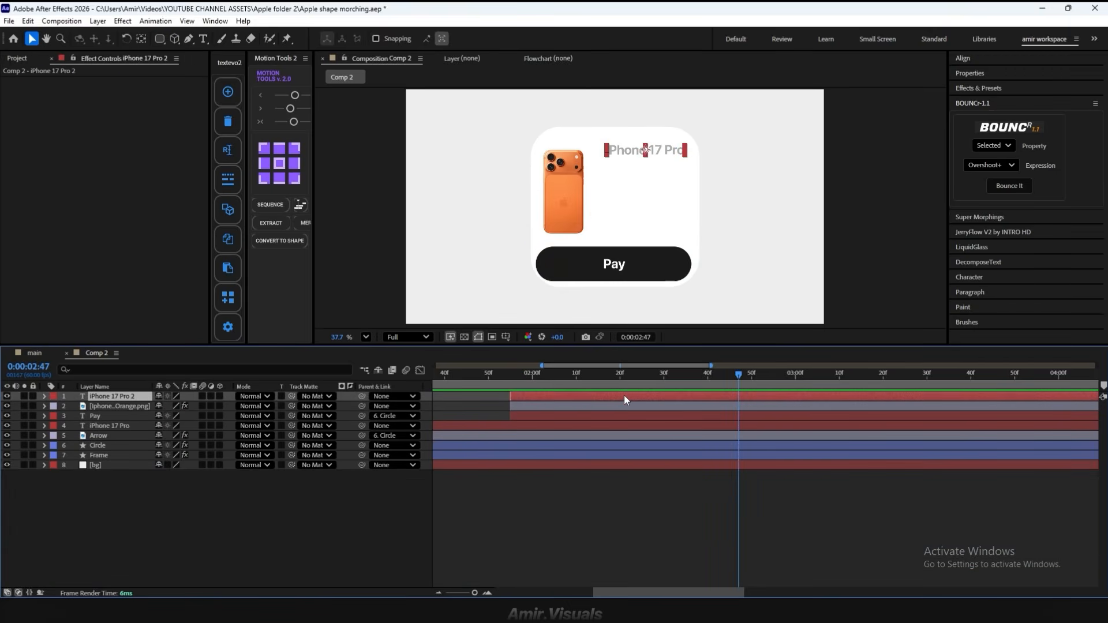
pyautogui.hotkey('ctrl', 'd')
pyautogui.moveTo(645, 150); pyautogui.dragTo(648, 198)
pyautogui.doubleClick(648, 199)
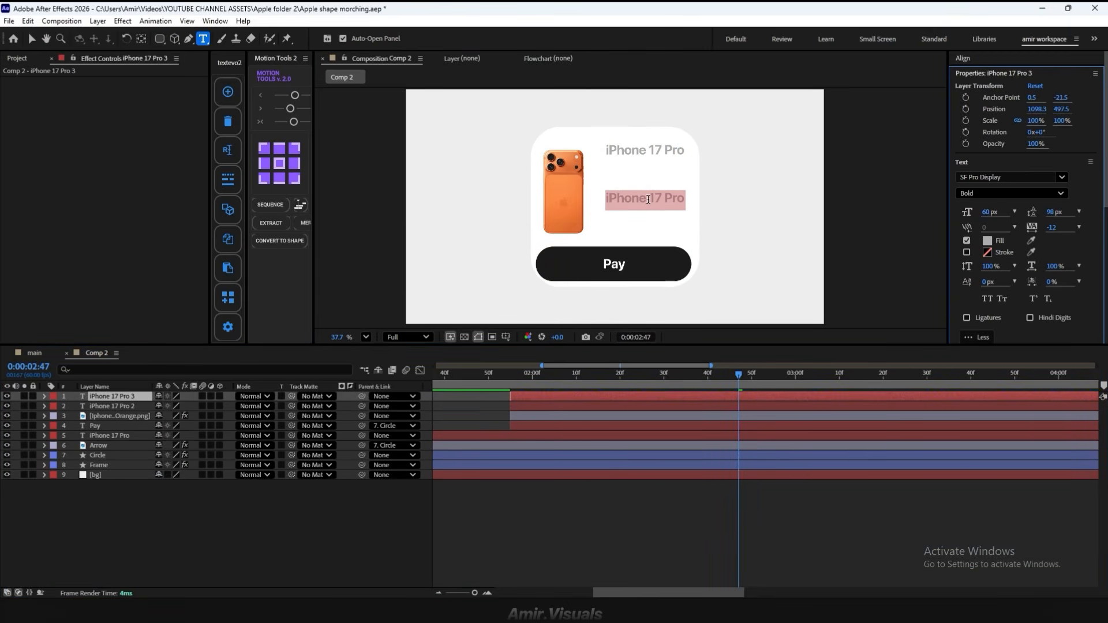
pyautogui.write('$10')
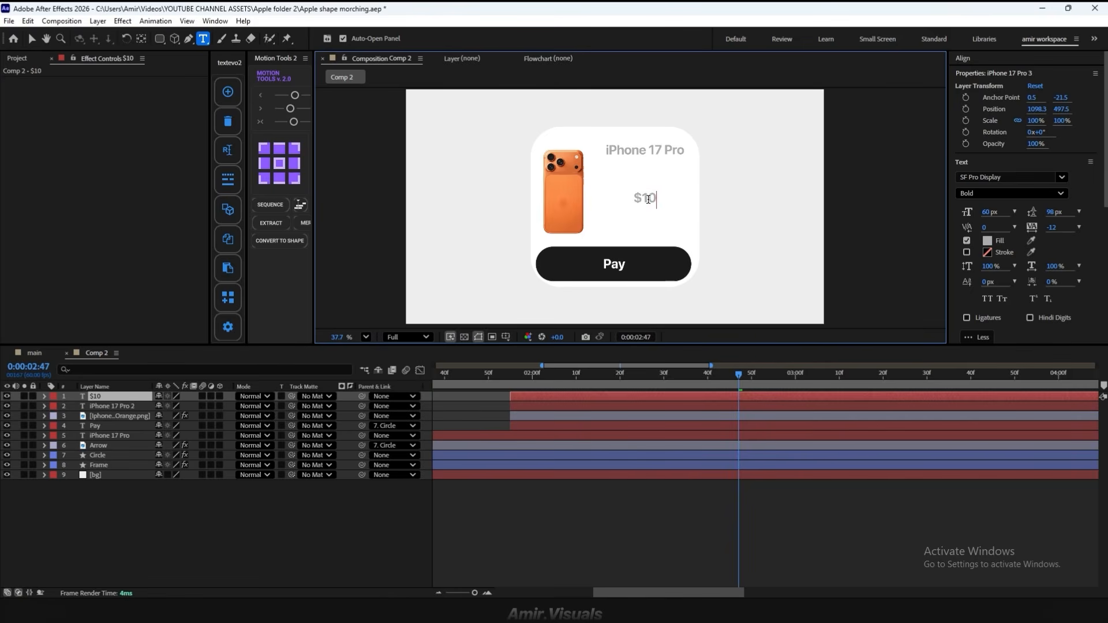
pyautogui.write('99')
pyautogui.press('Escape')
pyautogui.press('v')
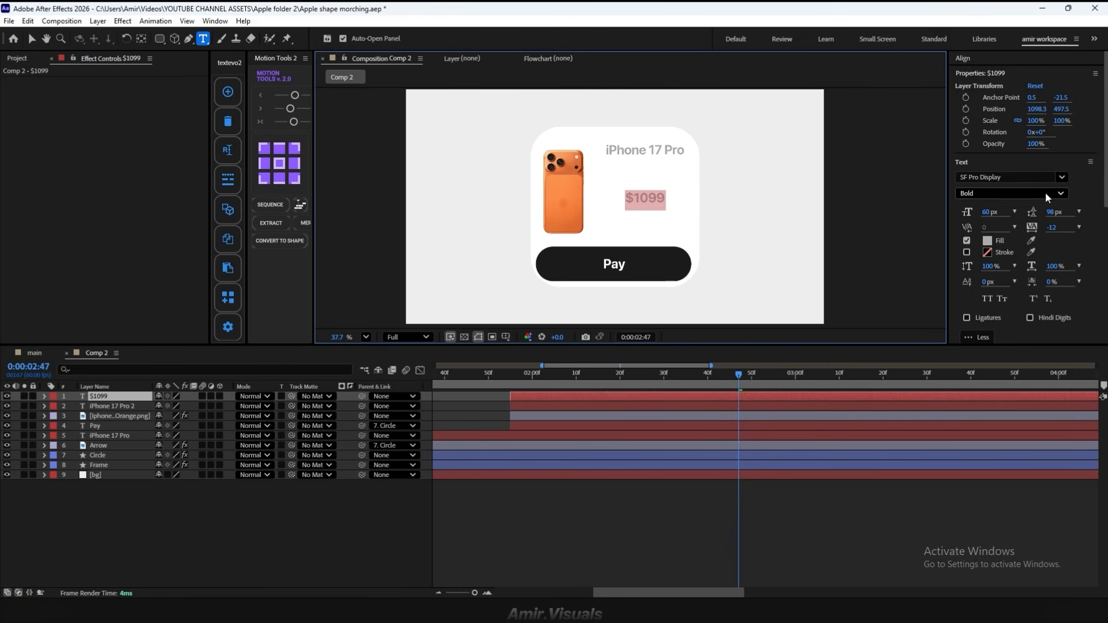
# Step: Set the $1099 text's font weight to Medium and move it right to position 1162, 497.5
pyautogui.click(1045, 192)
pyautogui.click(1017, 263)
pyautogui.moveTo(672, 199); pyautogui.dragTo(670, 205)
# Step: Set the position in Animator 1 of the $1099 text to 100, 0 and preview the reveal
pyautogui.click(45, 396)
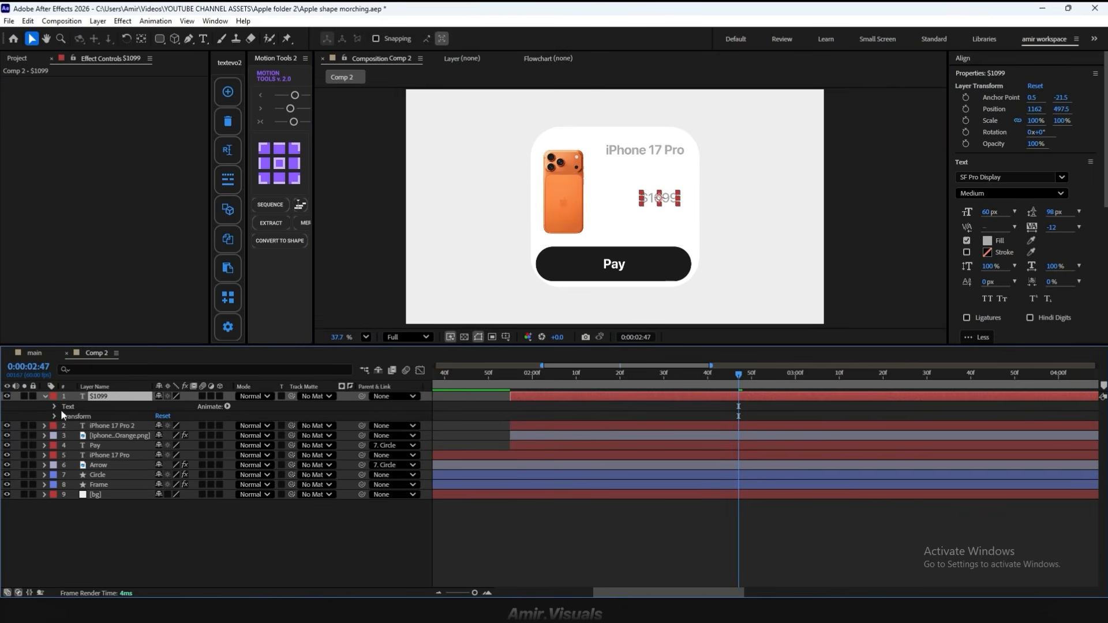
pyautogui.click(56, 407)
pyautogui.click(64, 446)
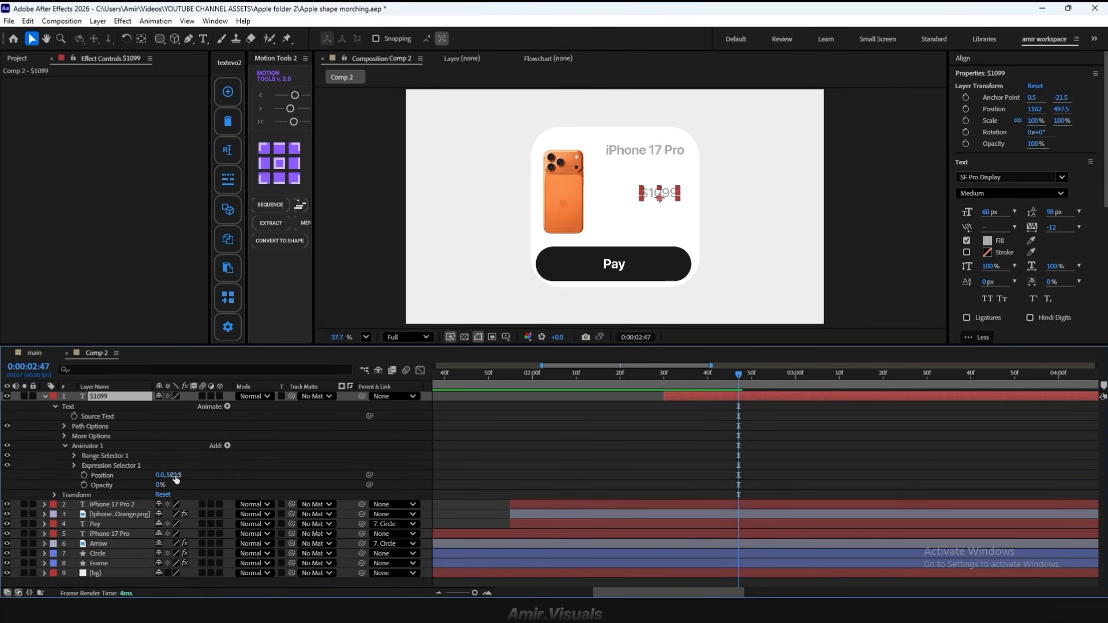
pyautogui.click(176, 475)
pyautogui.click(237, 477)
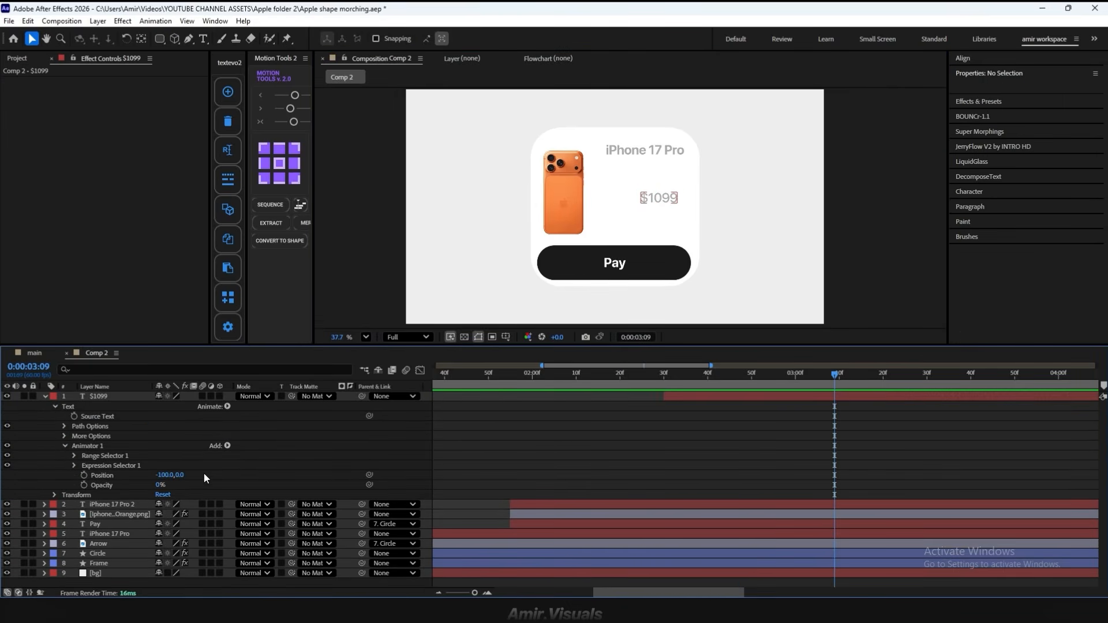
pyautogui.click(161, 475)
pyautogui.write('100')
pyautogui.click(225, 481)
pyautogui.moveTo(710, 374); pyautogui.dragTo(792, 375)
# Step: Base the $1099 text's Expression Selector 1 on Characters instead of words and preview the animation
pyautogui.click(74, 455)
pyautogui.click(73, 504)
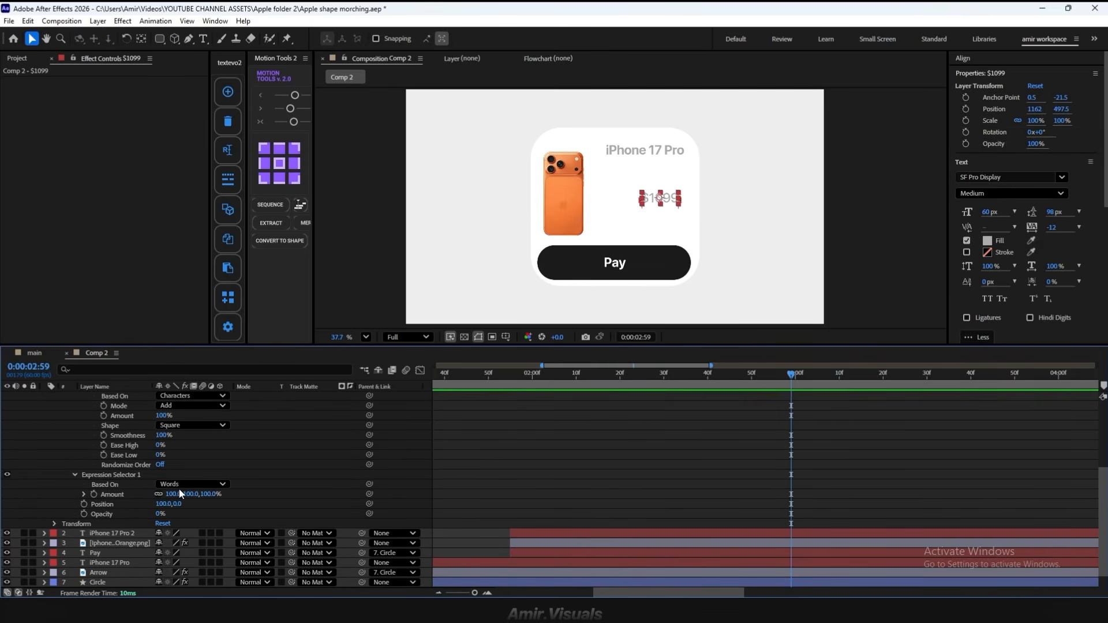
pyautogui.click(190, 483)
pyautogui.click(192, 497)
pyautogui.press('space')
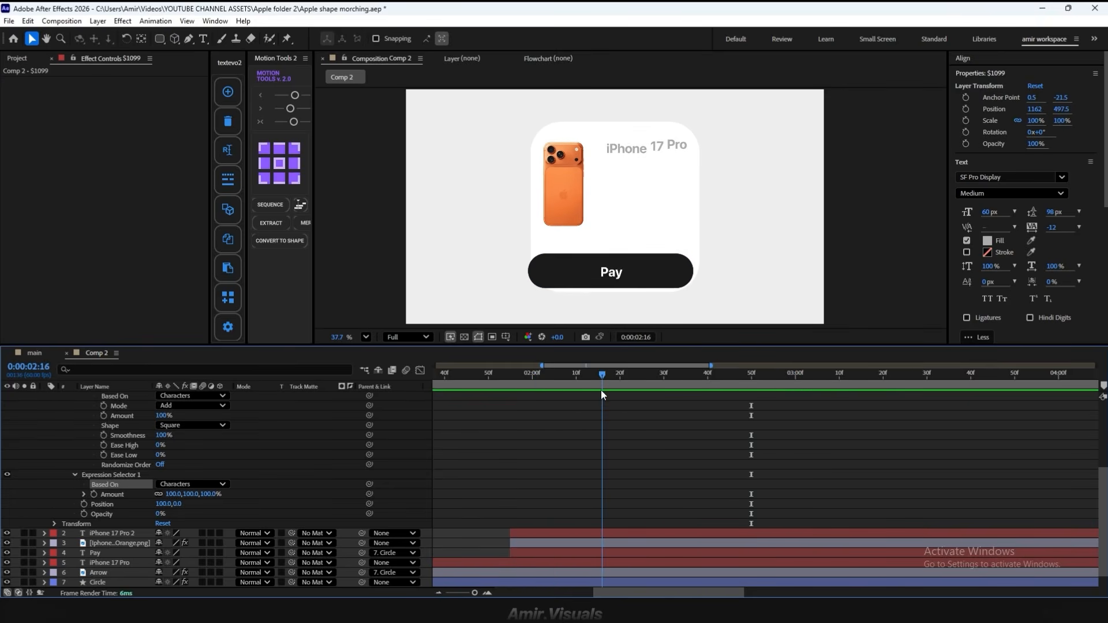
pyautogui.press('space')
# Step: Shift the $1099 layer's start to about 0:00:01:56, preview the timing and collapse the layer properties
pyautogui.scroll(4, 656, 394)
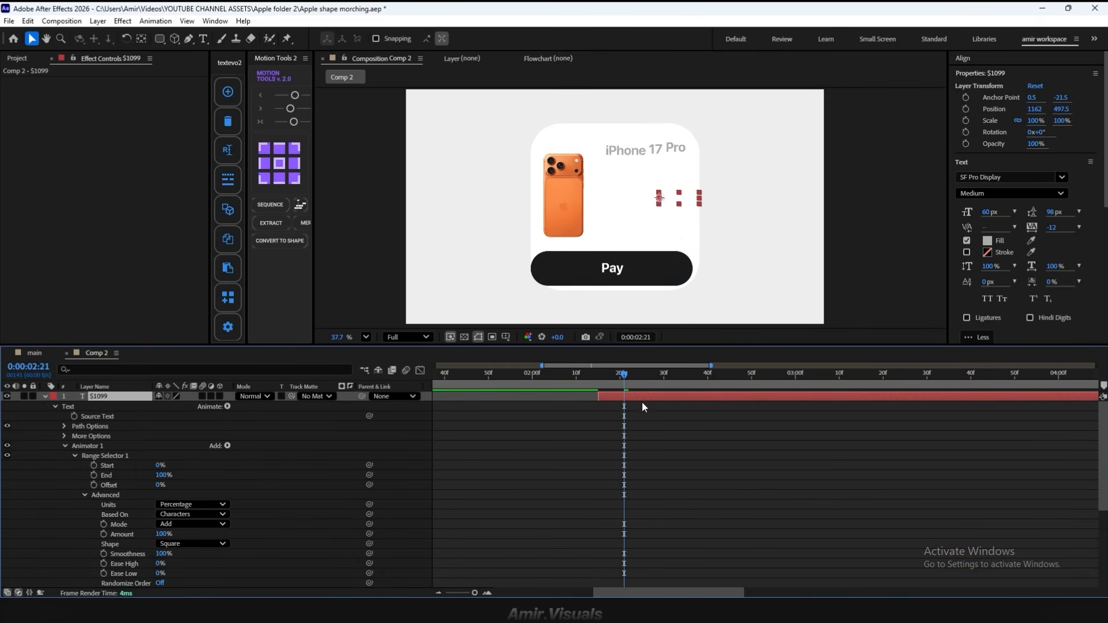
pyautogui.moveTo(642, 398); pyautogui.dragTo(702, 376)
pyautogui.moveTo(652, 396); pyautogui.dragTo(591, 397)
pyautogui.moveTo(622, 377); pyautogui.dragTo(463, 378)
pyautogui.press('space')
pyautogui.press('space')
pyautogui.click(618, 433)
pyautogui.press('u')
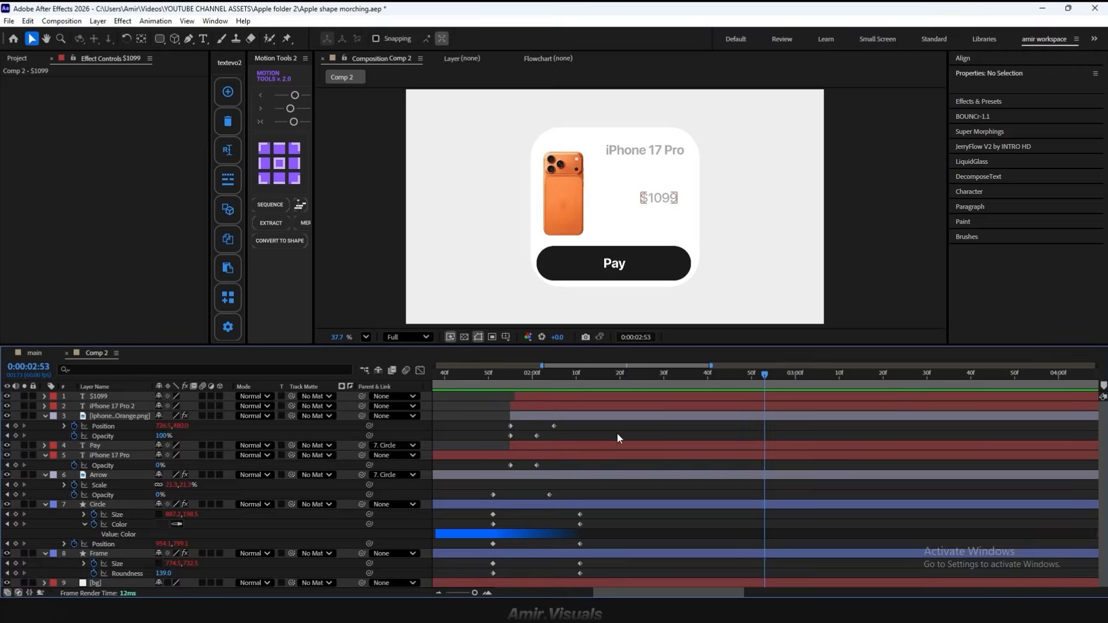
pyautogui.press('u')
# Step: Add Size, Position and Roundness keyframes to the Circle layer's Rectangle Path 1 at 0:00:02:53
pyautogui.click(97, 455)
pyautogui.click(44, 455)
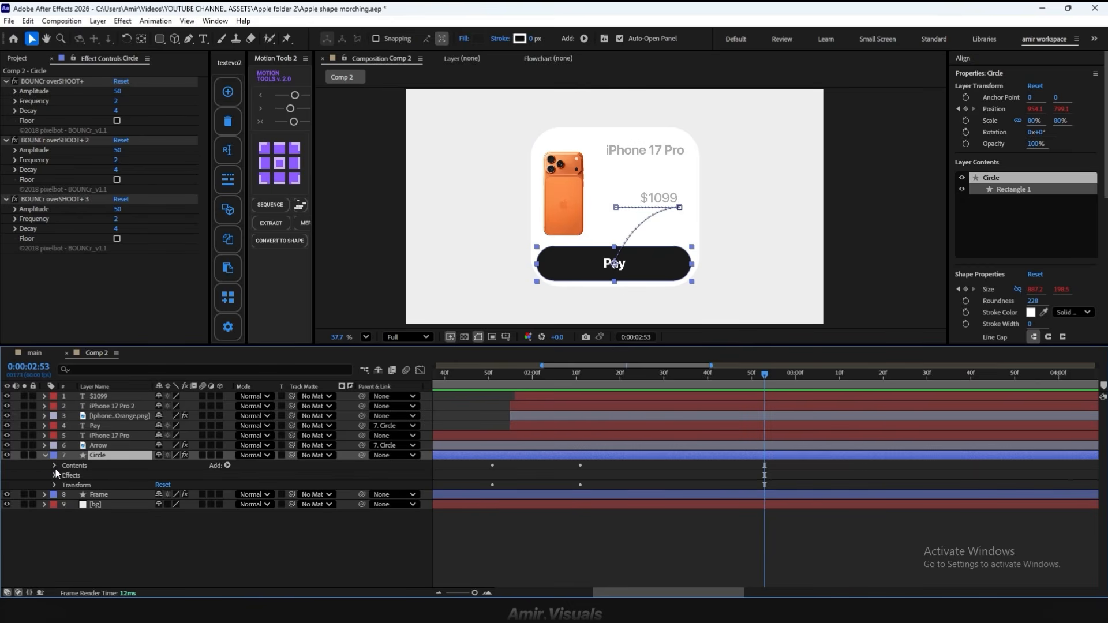
pyautogui.click(54, 466)
pyautogui.click(64, 475)
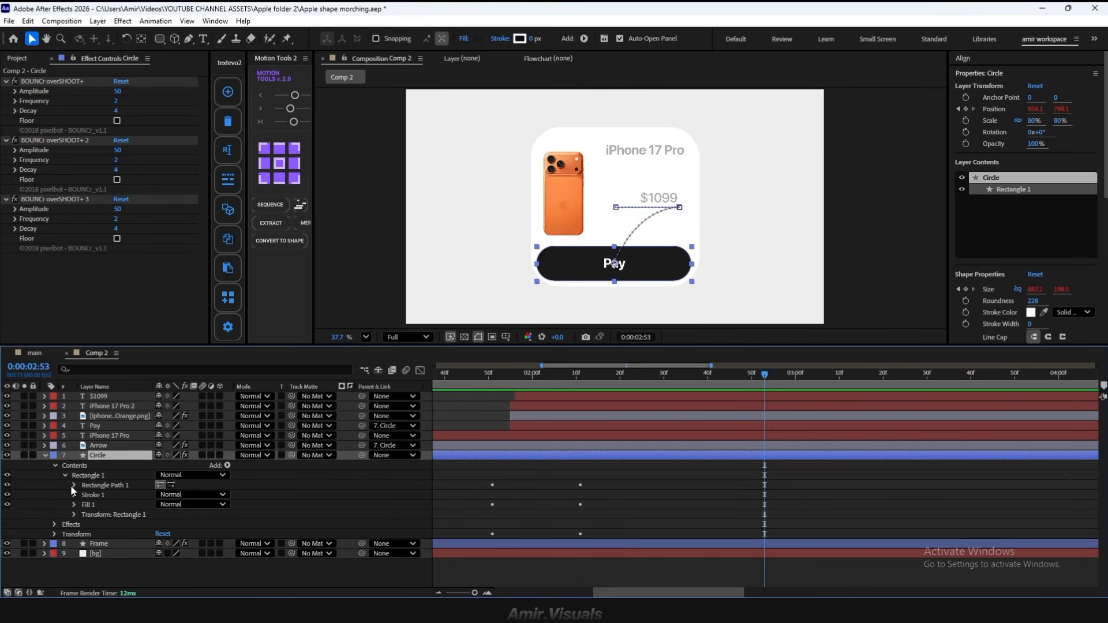
pyautogui.click(73, 486)
pyautogui.click(94, 515)
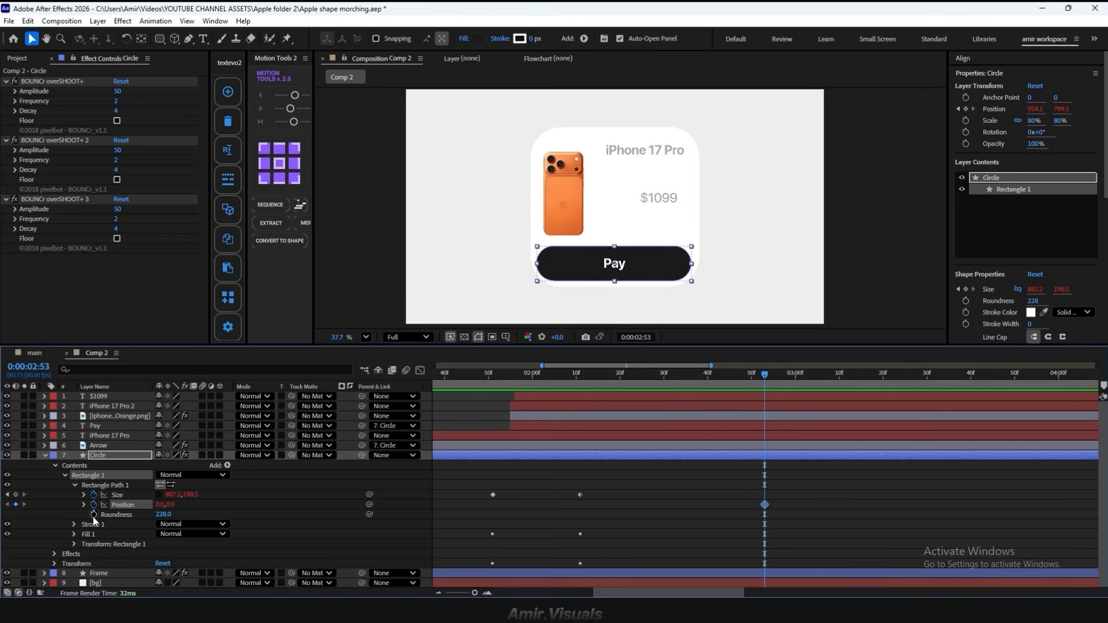
pyautogui.click(16, 495)
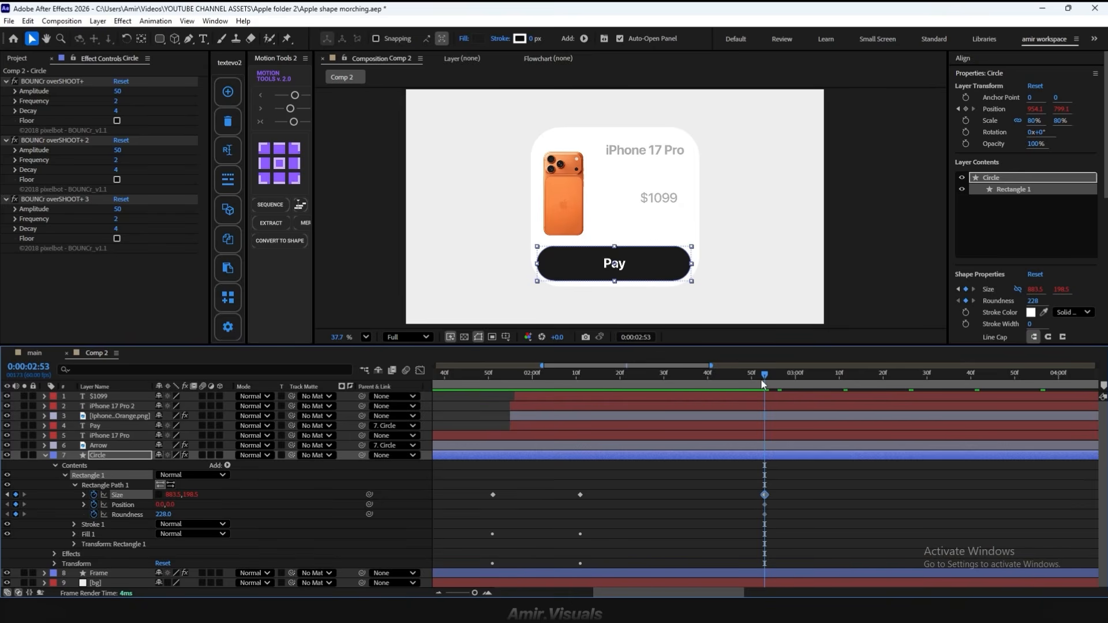
# Step: Show the Title/Action Safe guides and set Circle's rectangle path position to 0, -322 at 0:00:03:13, centring it in the frame
pyautogui.hotkey('shift', 'pagedown')
pyautogui.hotkey('shift', 'pagedown')
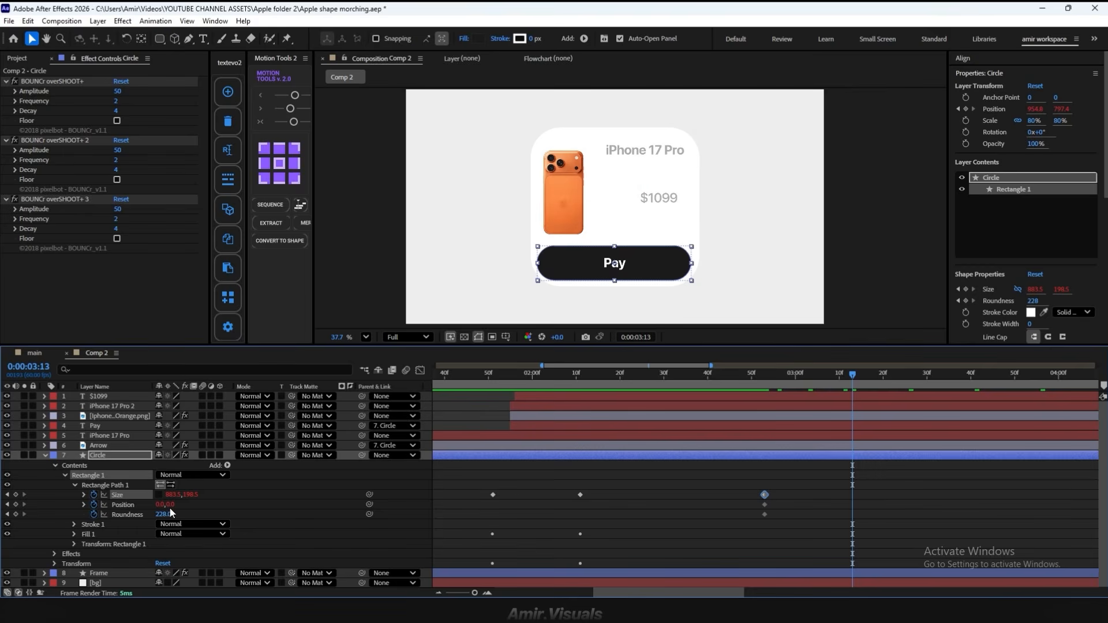
pyautogui.moveTo(171, 509); pyautogui.dragTo(63, 509)
pyautogui.click(506, 337)
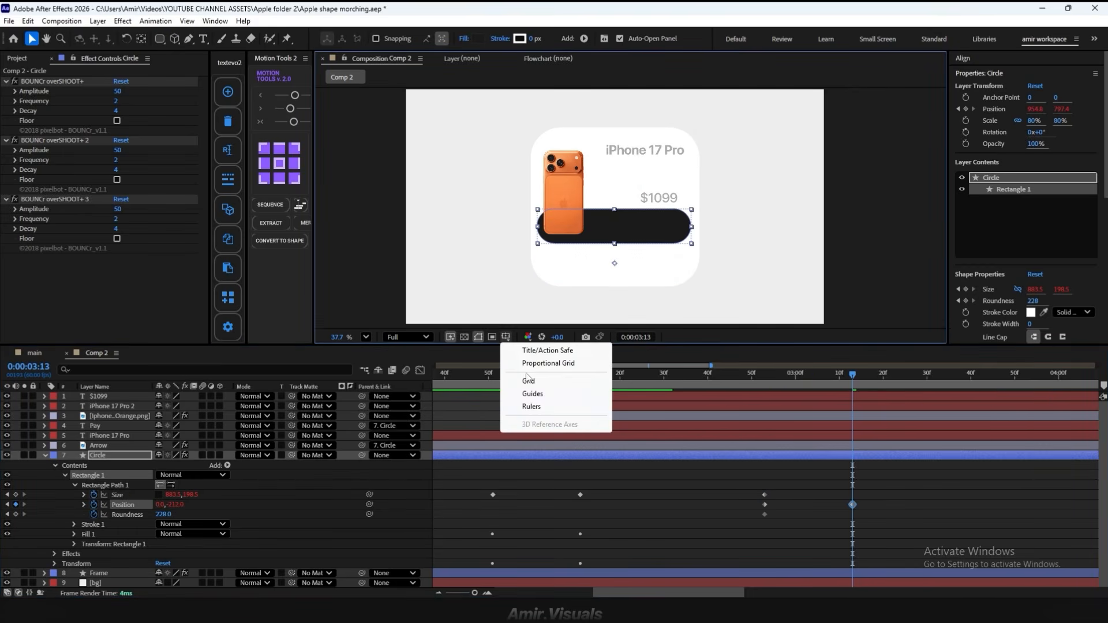
pyautogui.click(541, 352)
pyautogui.moveTo(186, 503); pyautogui.dragTo(109, 513)
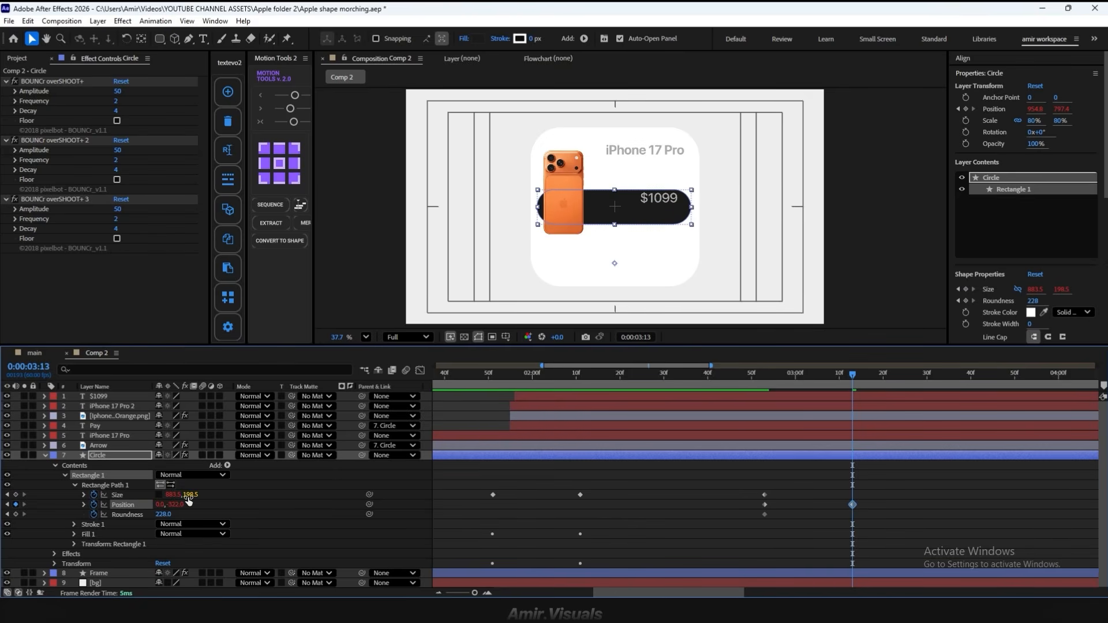
# Step: Set the Circle's rectangle path height to 289.5 and its roundness to 100 at 0:00:03:13
pyautogui.moveTo(189, 497); pyautogui.dragTo(253, 508)
pyautogui.moveTo(164, 514); pyautogui.dragTo(99, 514)
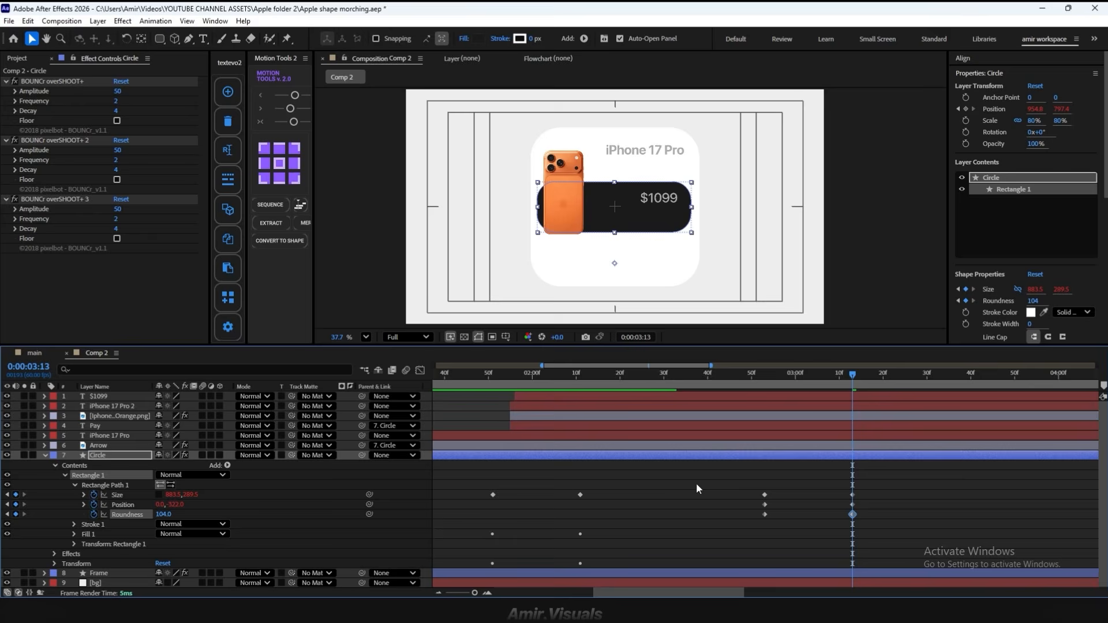
pyautogui.write('80')
pyautogui.press('Return')
pyautogui.click(164, 514)
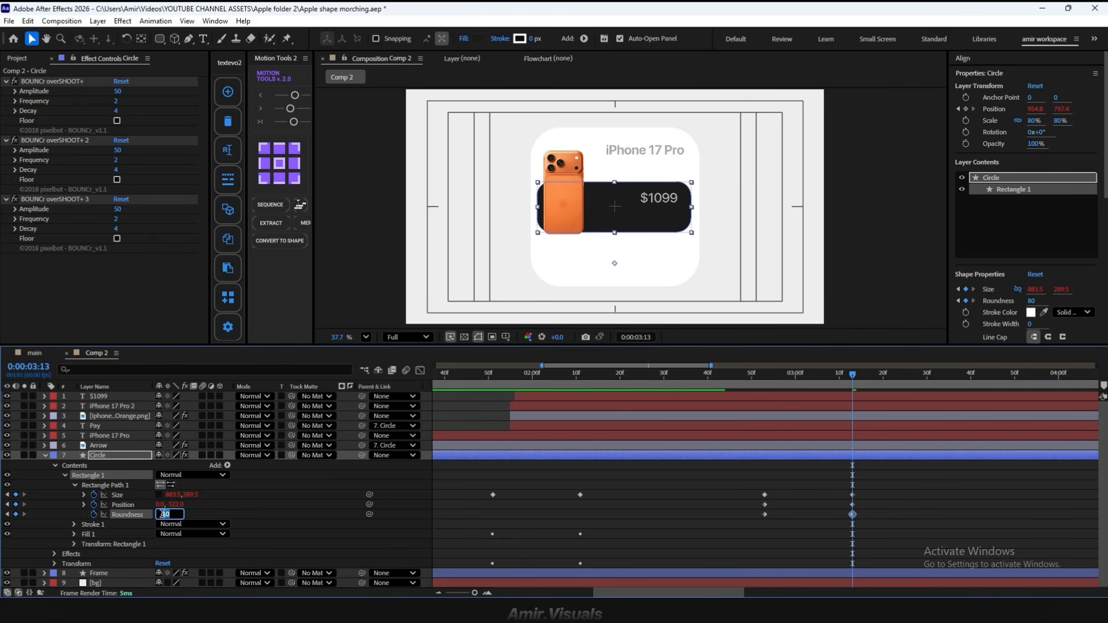
pyautogui.write('100')
pyautogui.click(211, 514)
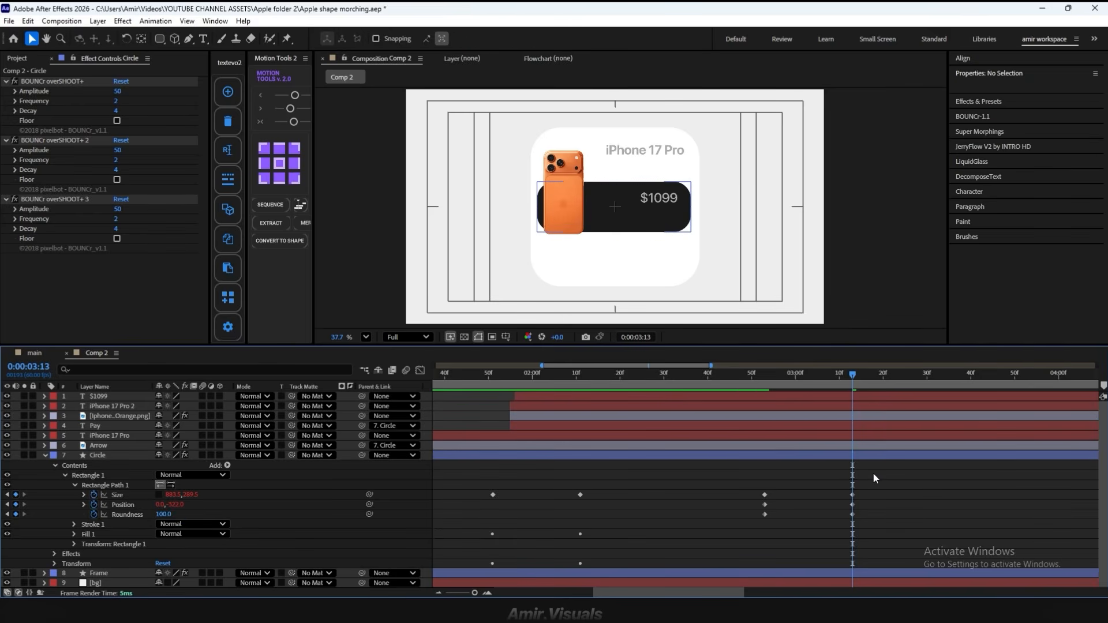
# Step: Add Position and Size keyframes to the Frame layer's Rectangle Path 1 at 0:00:02:53
pyautogui.moveTo(851, 382); pyautogui.dragTo(765, 404)
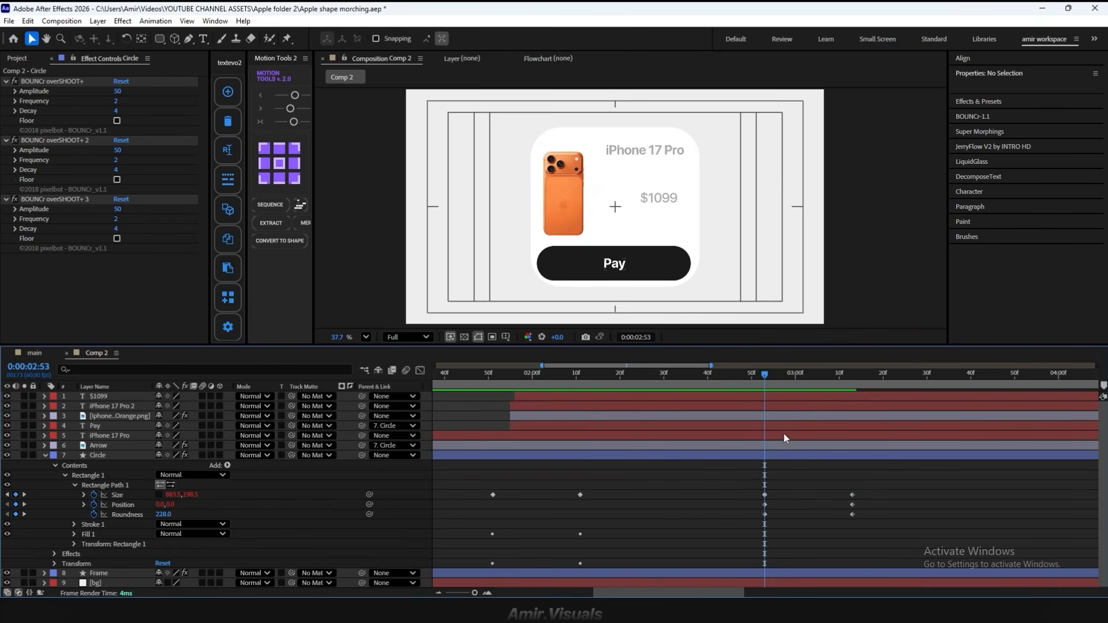
pyautogui.click(49, 574)
pyautogui.click(45, 574)
pyautogui.scroll(-2, 70, 559)
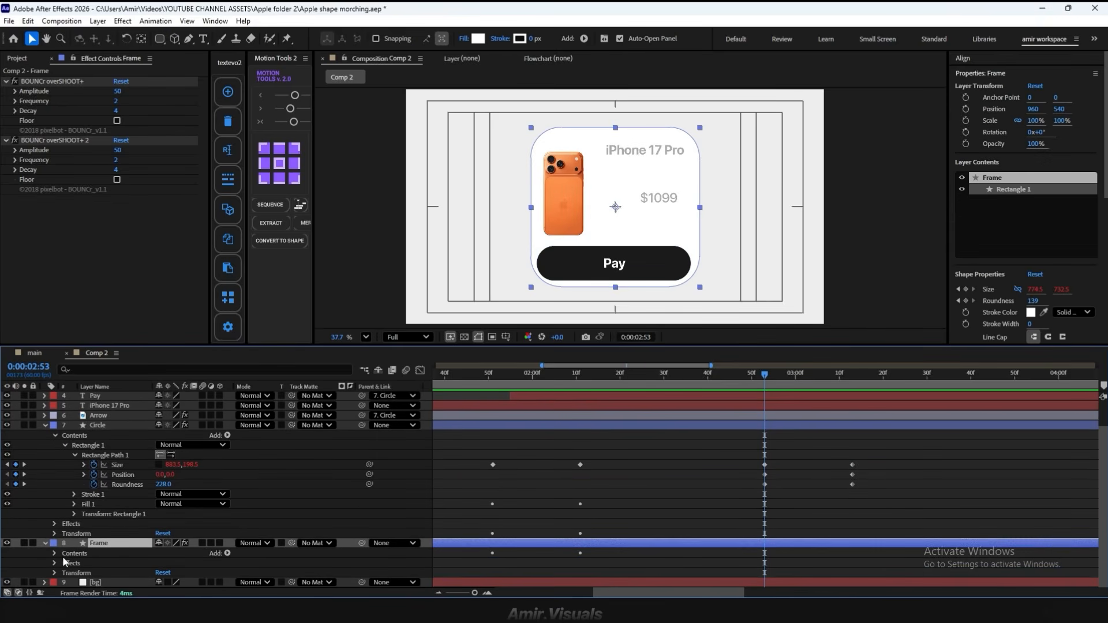
pyautogui.click(55, 554)
pyautogui.scroll(-1, 64, 556)
pyautogui.click(65, 554)
pyautogui.scroll(-2, 68, 554)
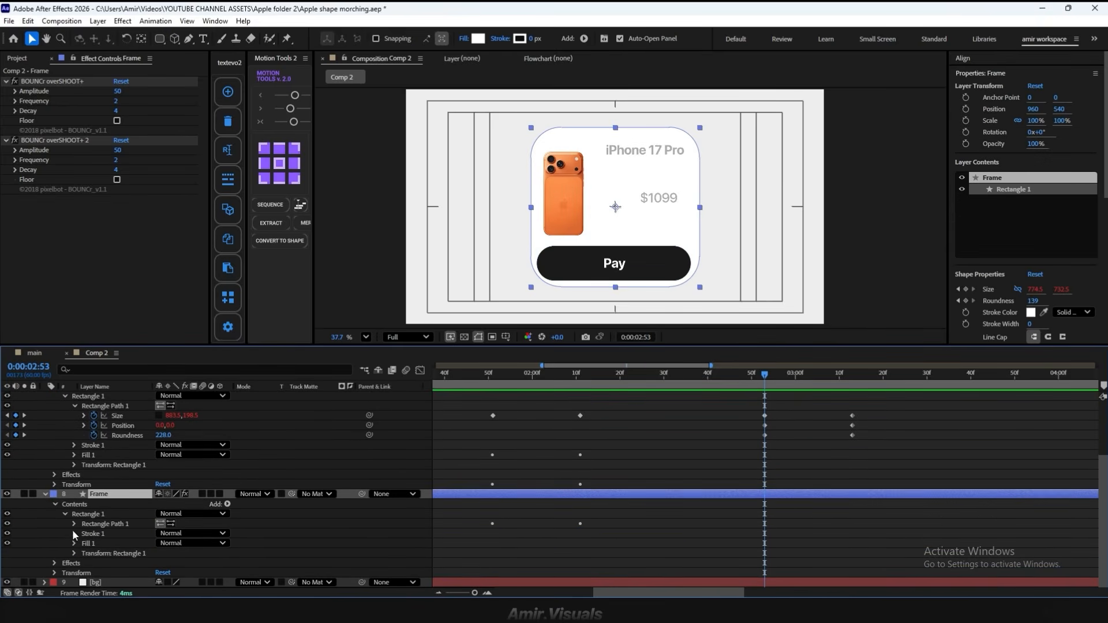
pyautogui.click(73, 524)
pyautogui.scroll(-1, 71, 525)
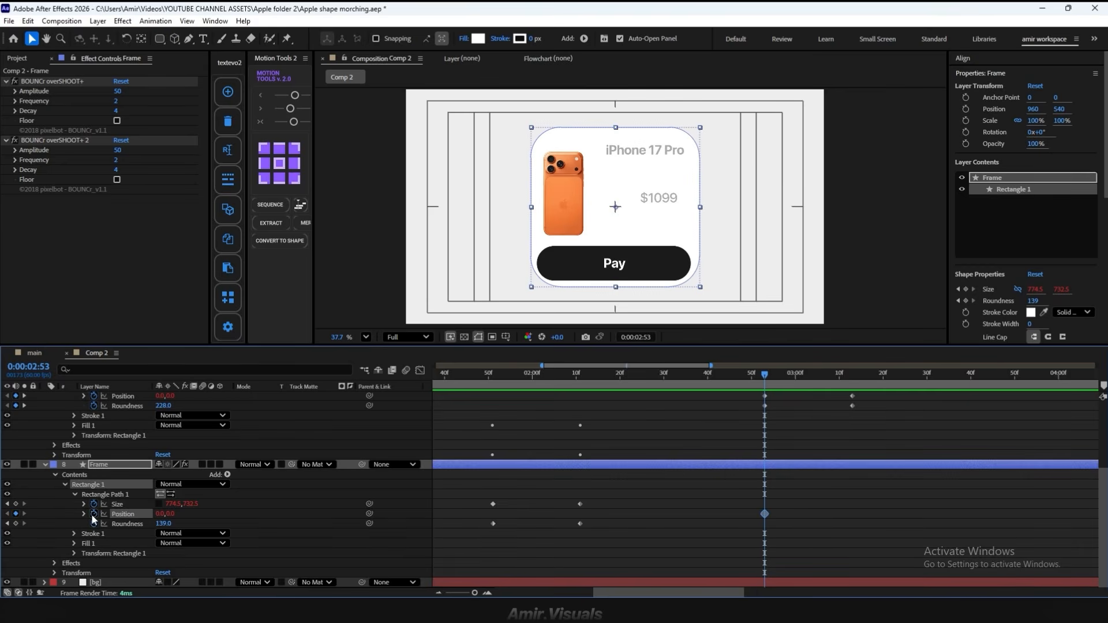
pyautogui.click(15, 504)
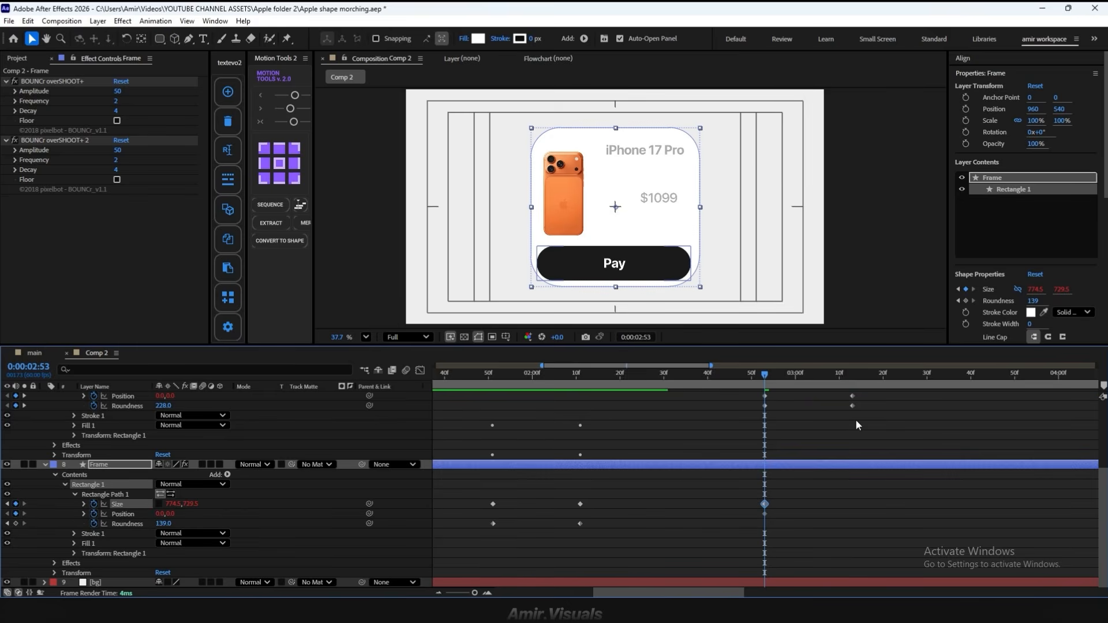
# Step: Set the Frame's rectangle path height to 264.5 at 0:00:03:13, keeping its width at 774.5
pyautogui.moveTo(767, 386); pyautogui.dragTo(852, 390)
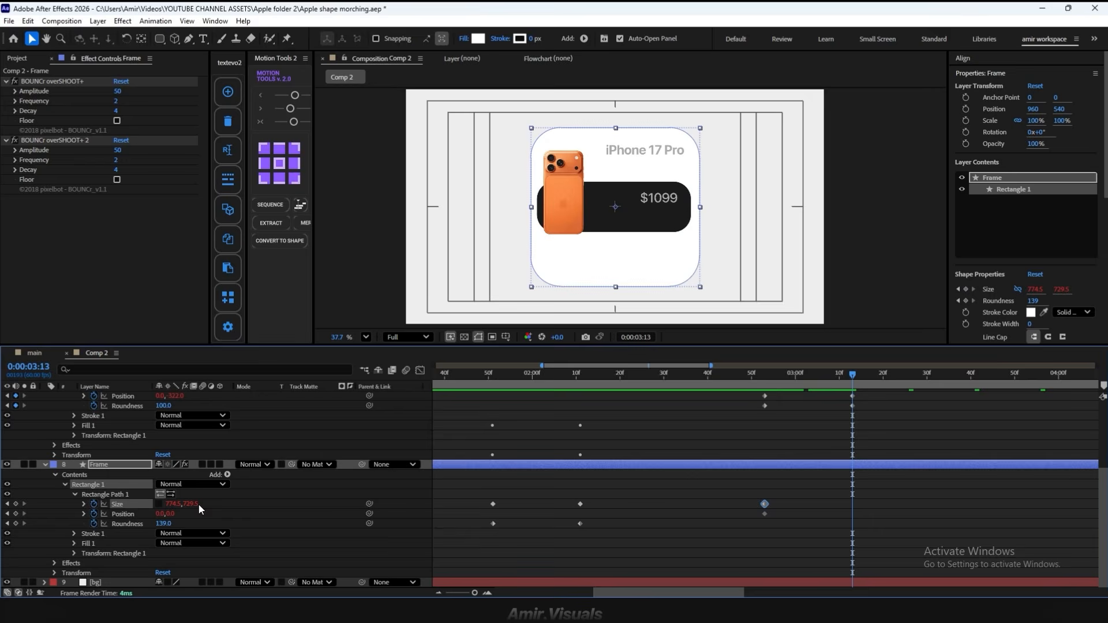
pyautogui.moveTo(190, 504); pyautogui.dragTo(3, 549)
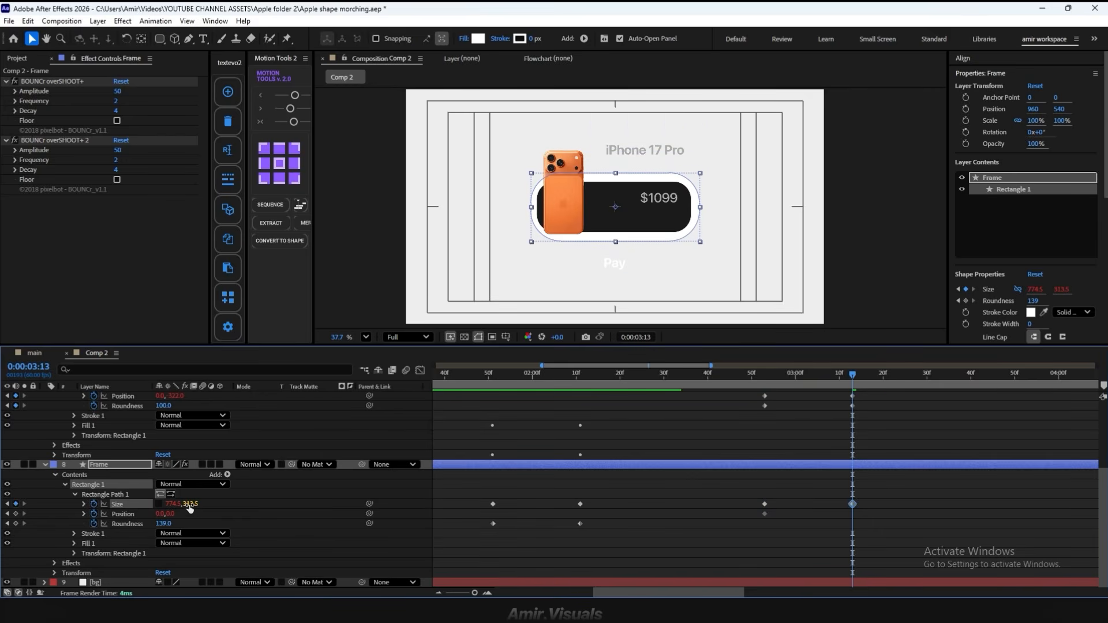
pyautogui.moveTo(191, 504); pyautogui.dragTo(173, 515)
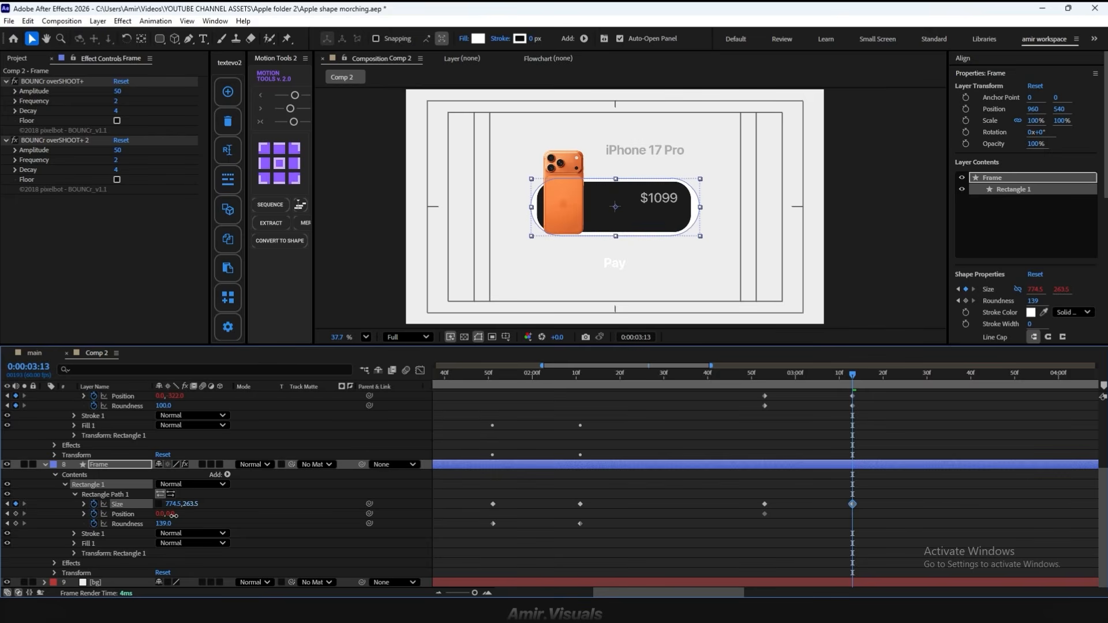
# Step: Try Frame roundness values of 102 and 178 at 0:00:03:13 and delete that roundness keyframe
pyautogui.click(167, 524)
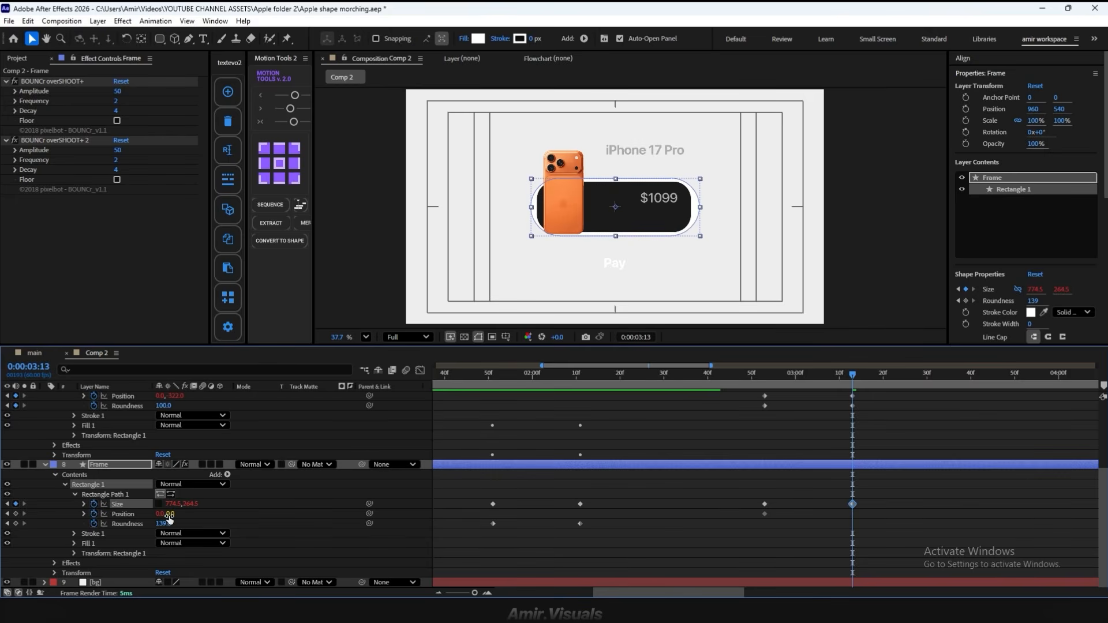
pyautogui.write('102')
pyautogui.press('Return')
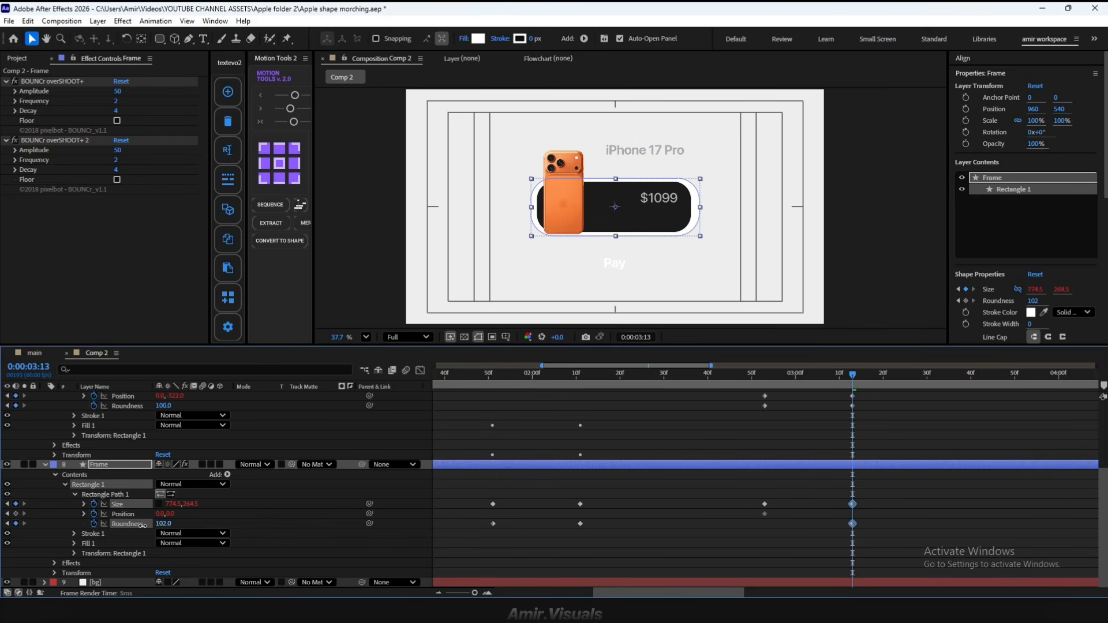
pyautogui.moveTo(151, 527); pyautogui.dragTo(192, 535)
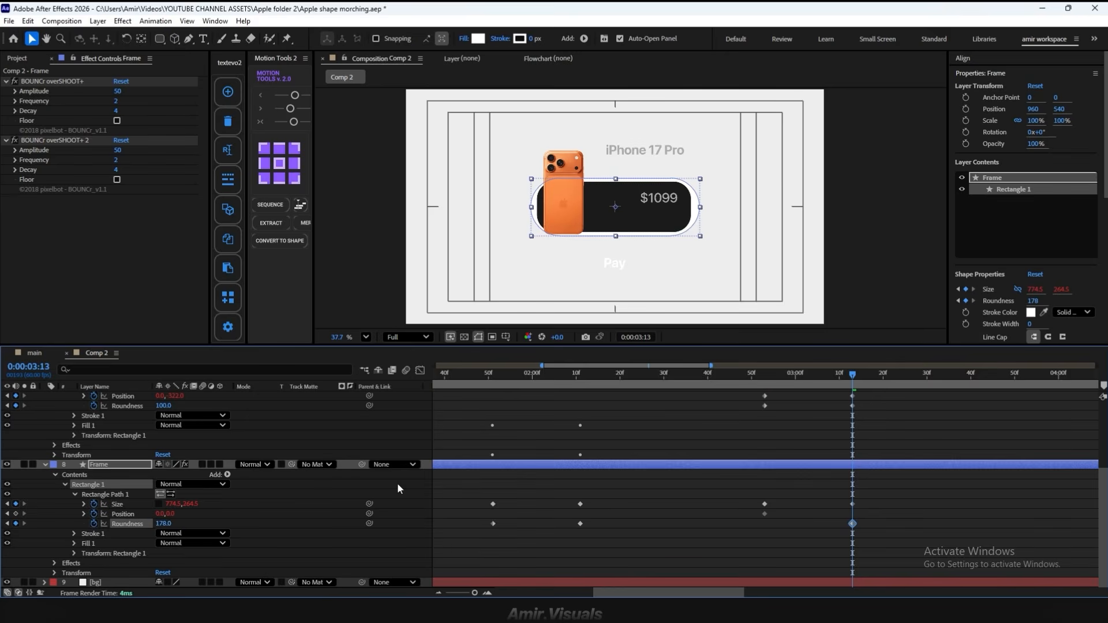
pyautogui.moveTo(855, 384); pyautogui.dragTo(759, 405)
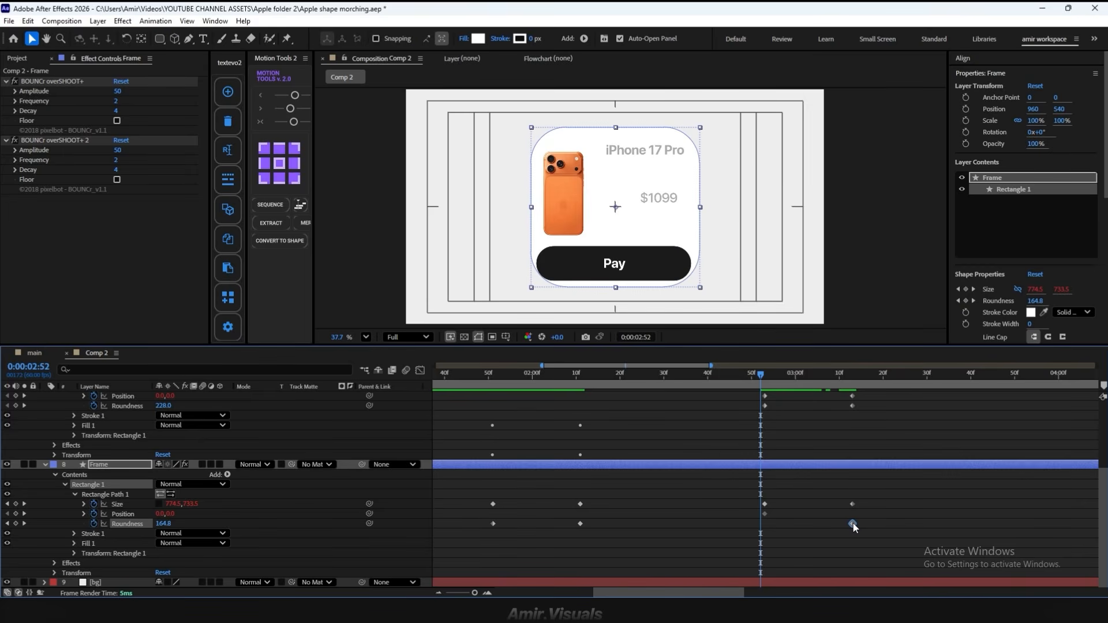
pyautogui.press('Delete')
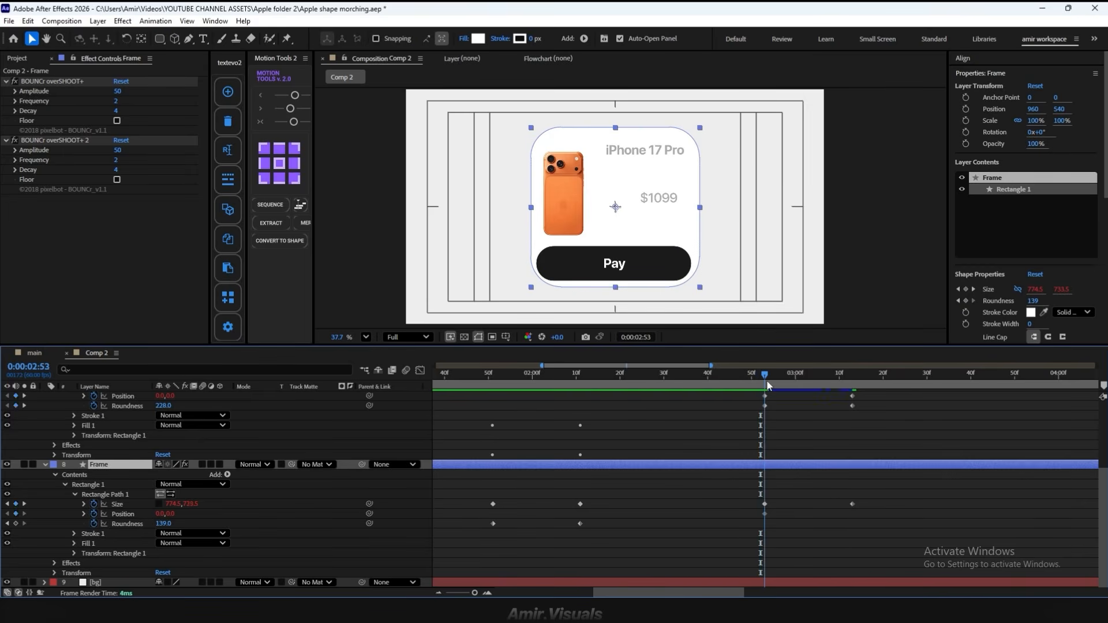
# Step: Add a Frame Roundness keyframe at 0:00:02:53 and set the roundness to 58 at 0:00:03:13
pyautogui.click(765, 380)
pyautogui.click(16, 524)
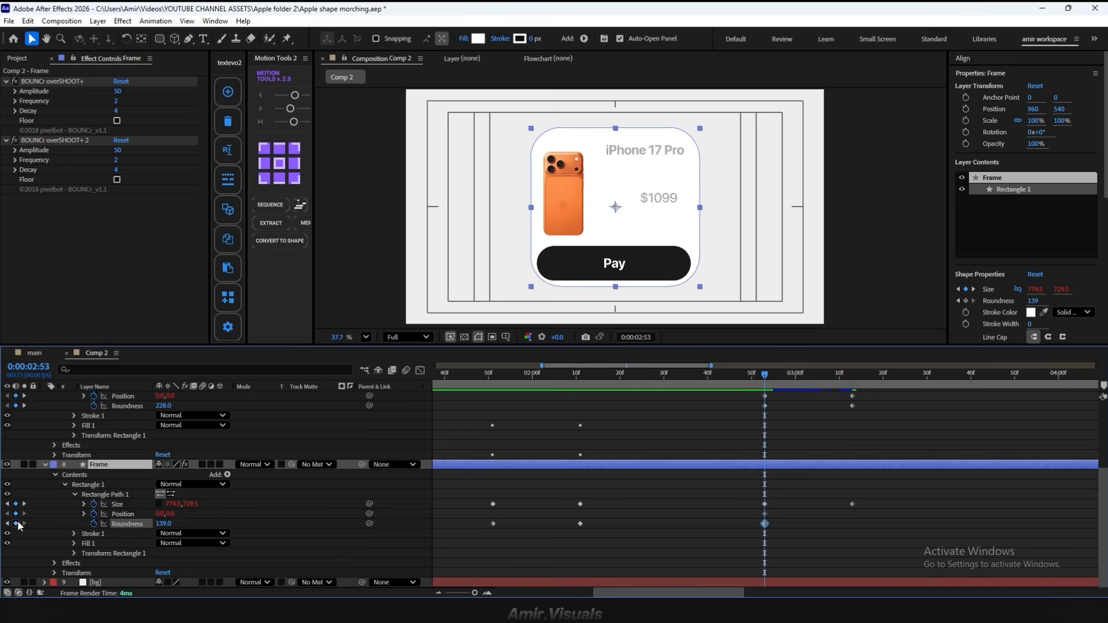
pyautogui.moveTo(765, 381); pyautogui.dragTo(853, 403)
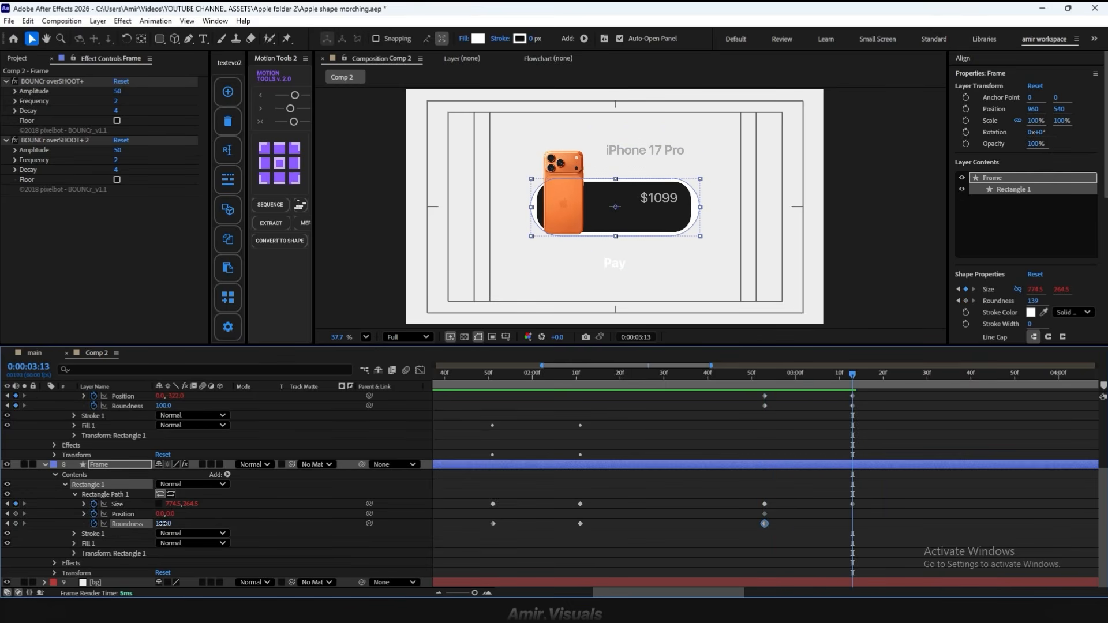
pyautogui.moveTo(161, 523); pyautogui.dragTo(112, 524)
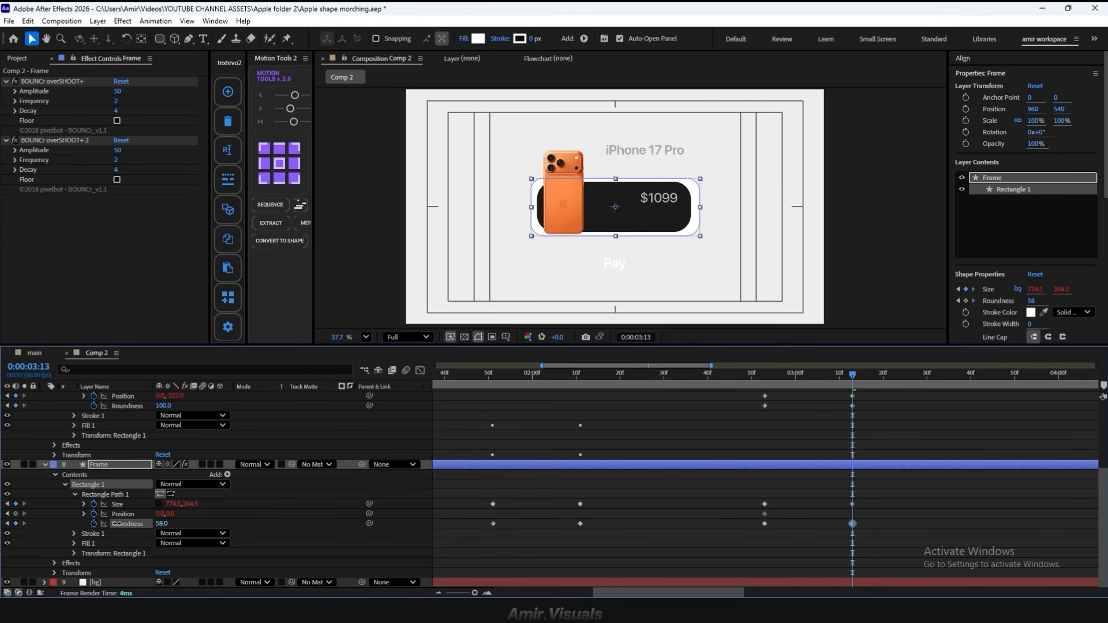
# Step: Fade the Frame layer's opacity from 100% at 0:00:02:53 to 0%, with the end keyframe at about 0:00:03:03
pyautogui.click(764, 381)
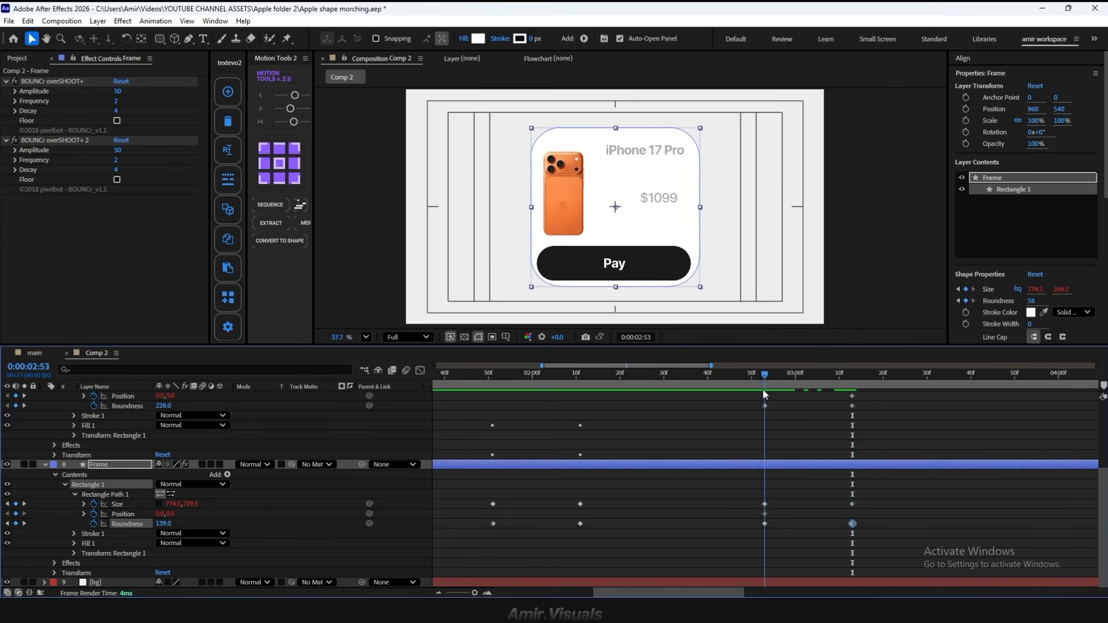
pyautogui.click(774, 465)
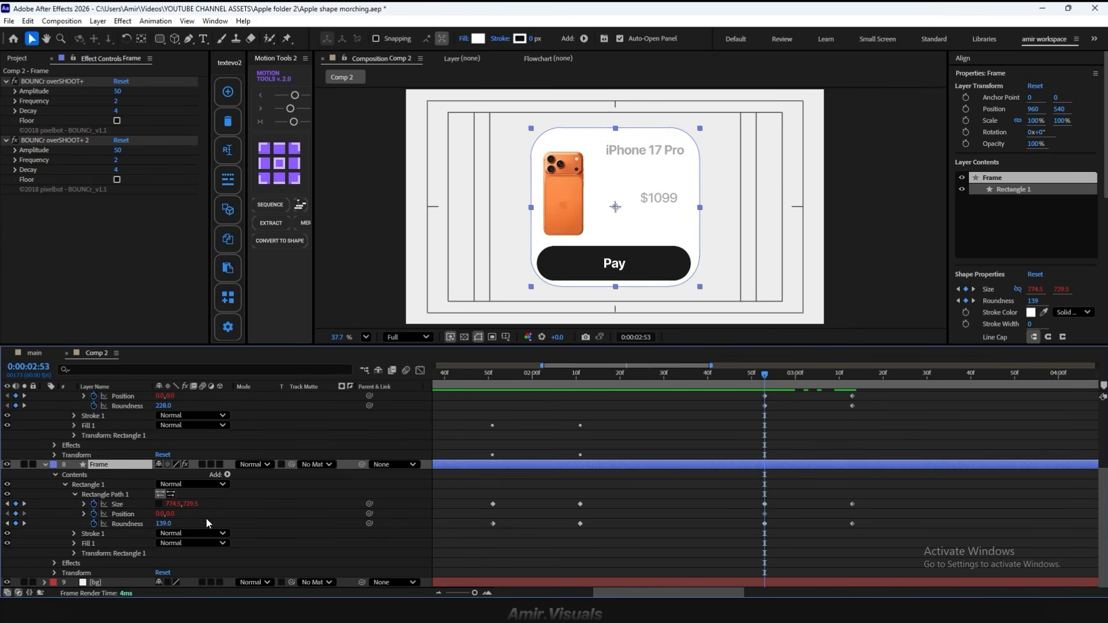
pyautogui.press('t')
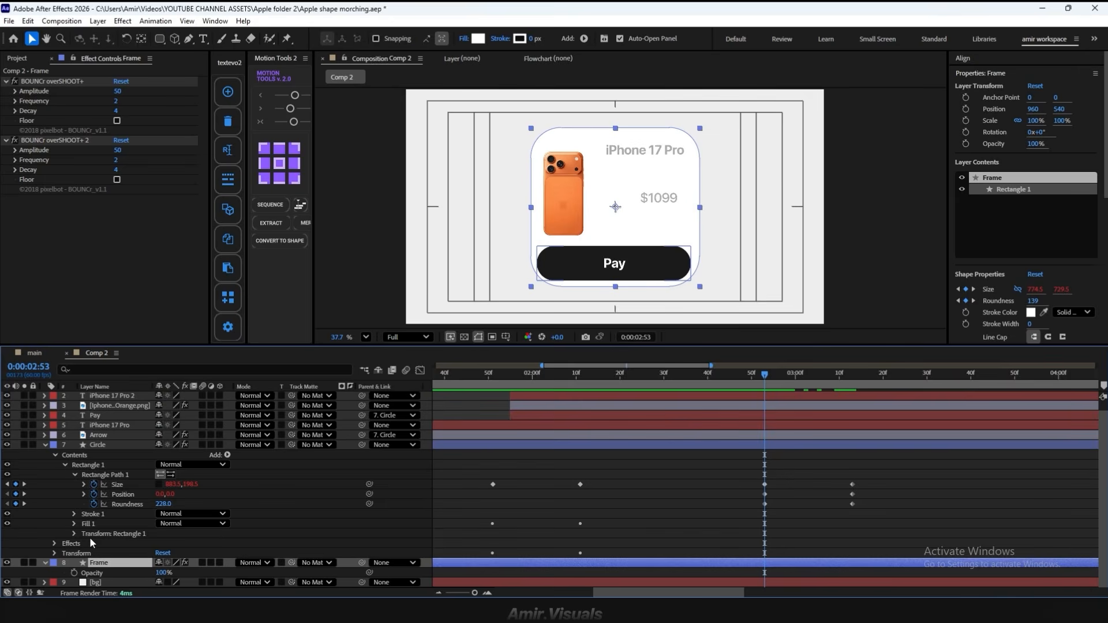
pyautogui.click(74, 573)
pyautogui.moveTo(765, 377); pyautogui.dragTo(850, 393)
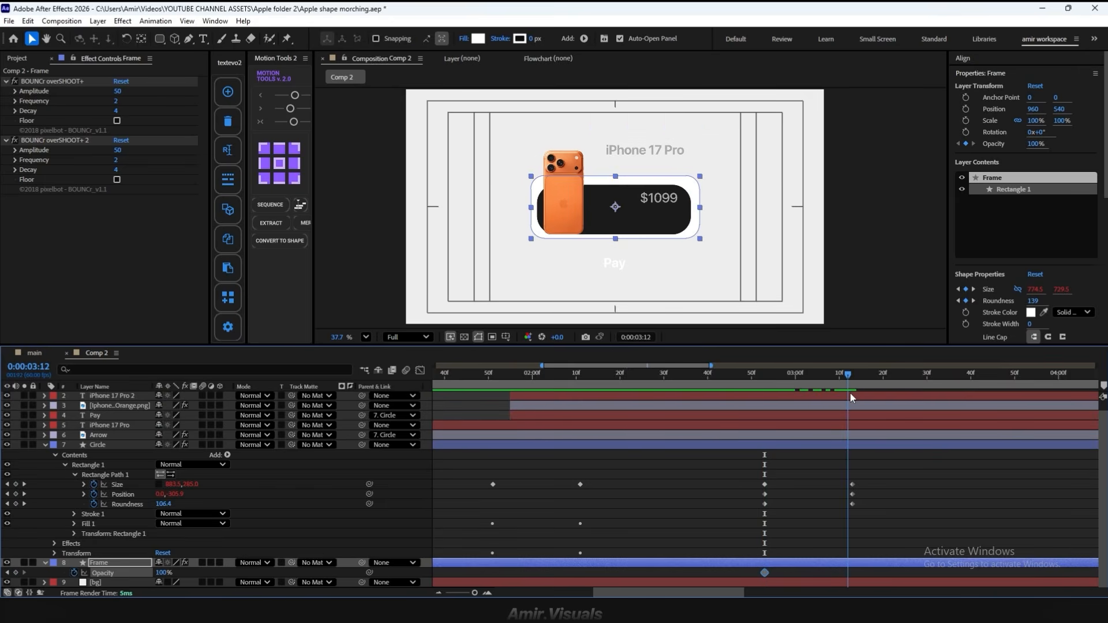
pyautogui.moveTo(161, 574); pyautogui.dragTo(3, 584)
pyautogui.moveTo(852, 573); pyautogui.dragTo(809, 577)
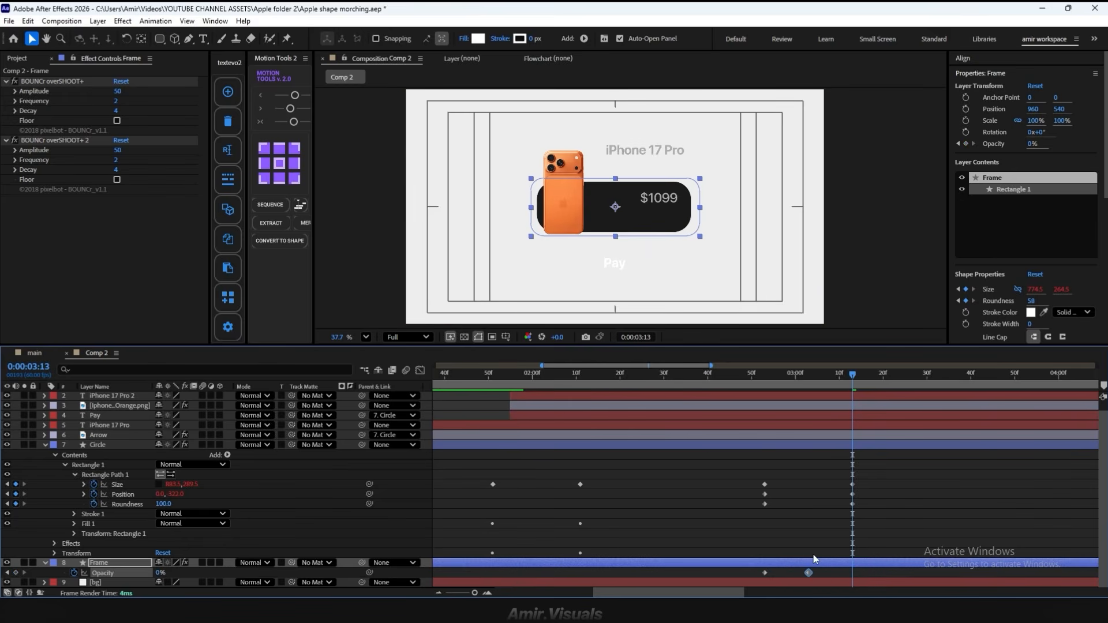
# Step: Preview the fade and move the Frame's 0% opacity keyframe to 0:00:03:00
pyautogui.moveTo(825, 382); pyautogui.dragTo(752, 394)
pyautogui.press('space')
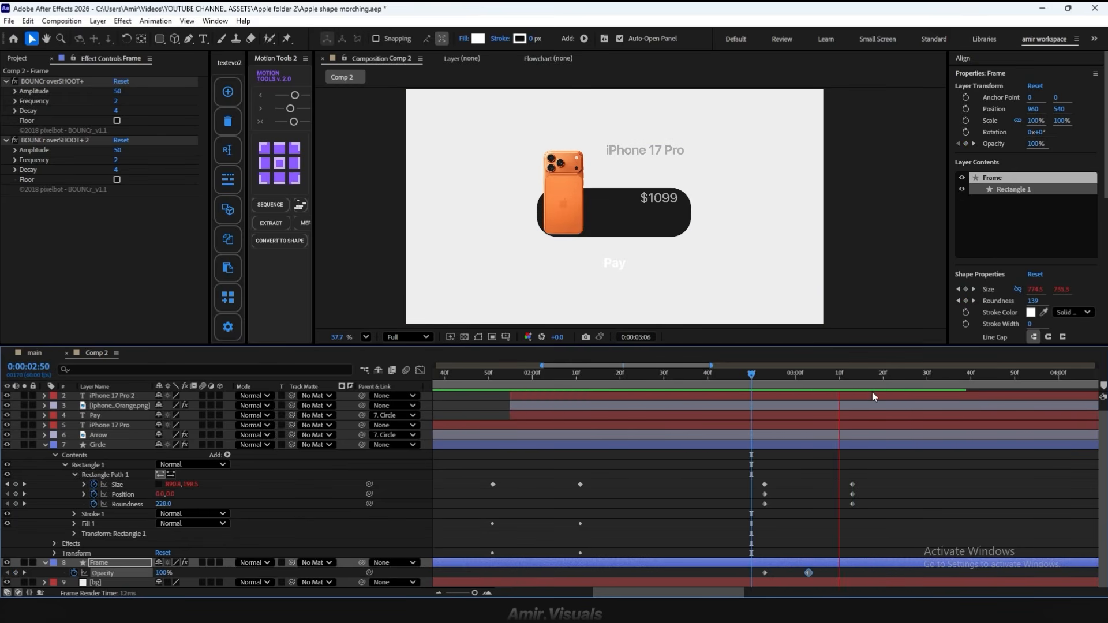
pyautogui.press('space')
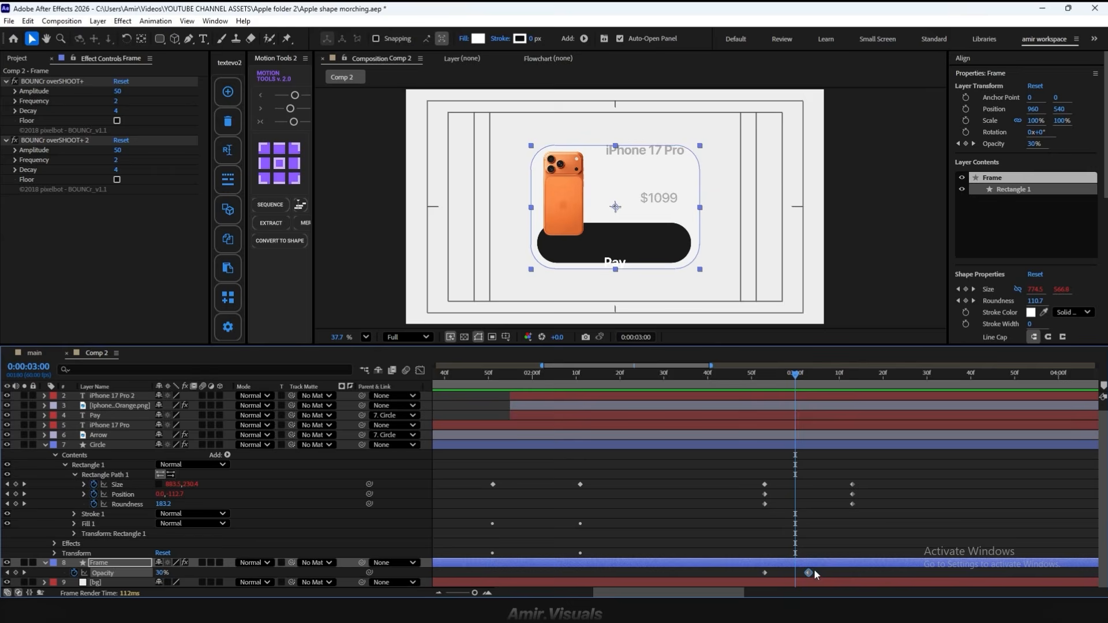
pyautogui.moveTo(803, 573); pyautogui.dragTo(796, 573)
pyautogui.click(805, 549)
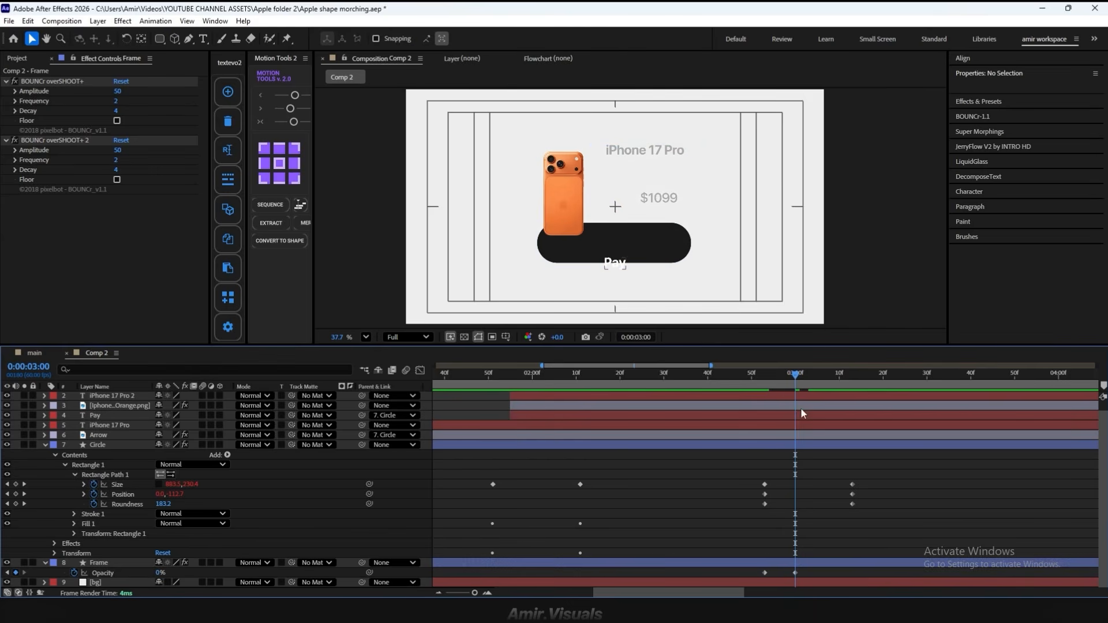
# Step: Move the Circle's end Size, Position and Roundness keyframes to 0:00:03:04 and preview the faster morph
pyautogui.moveTo(793, 382); pyautogui.dragTo(809, 414)
pyautogui.moveTo(841, 480); pyautogui.dragTo(814, 489)
pyautogui.moveTo(807, 377); pyautogui.dragTo(748, 381)
pyautogui.press('space')
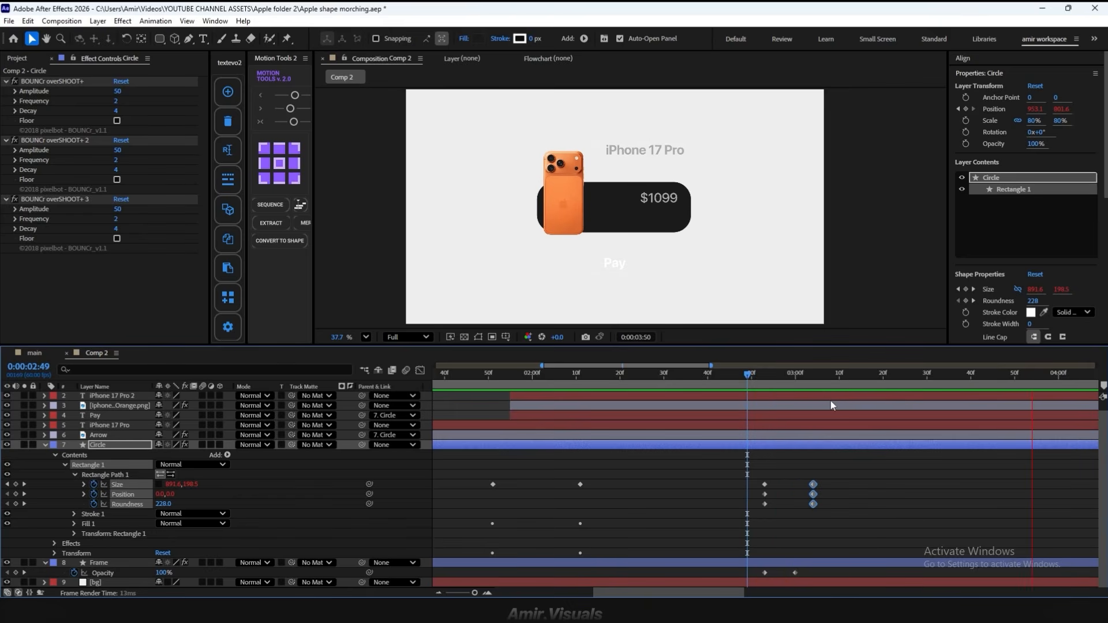
pyautogui.press('space')
pyautogui.moveTo(819, 379); pyautogui.dragTo(766, 389)
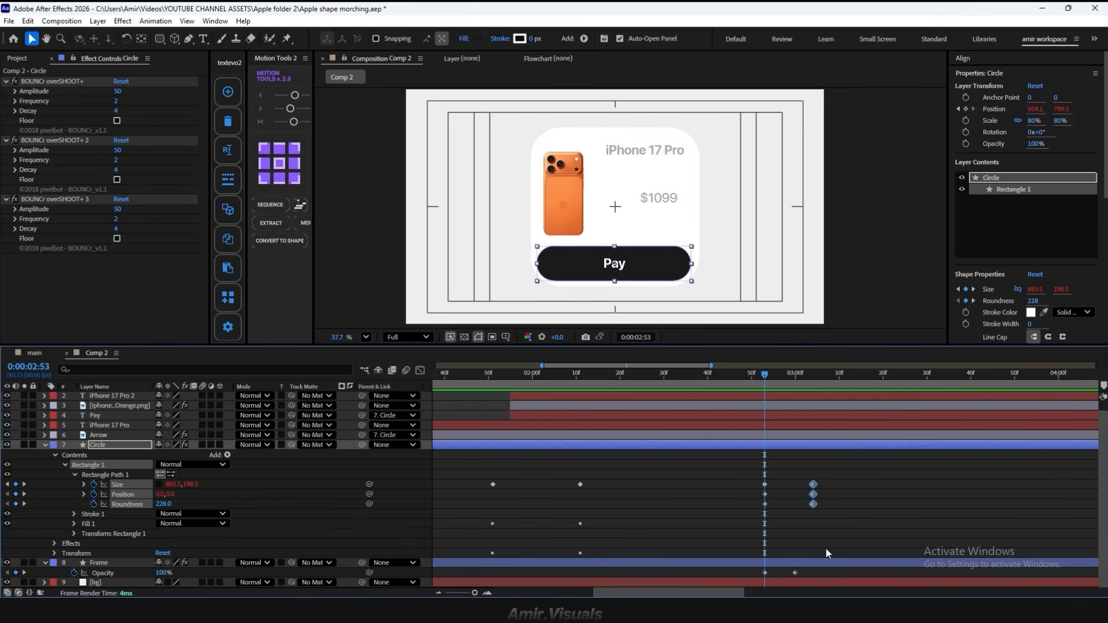
# Step: Move the Frame's end Size and Roundness keyframes to 0:00:03:04, aligned with the Circle's, and preview the morph
pyautogui.click(819, 564)
pyautogui.press('u')
pyautogui.scroll(-1, 822, 543)
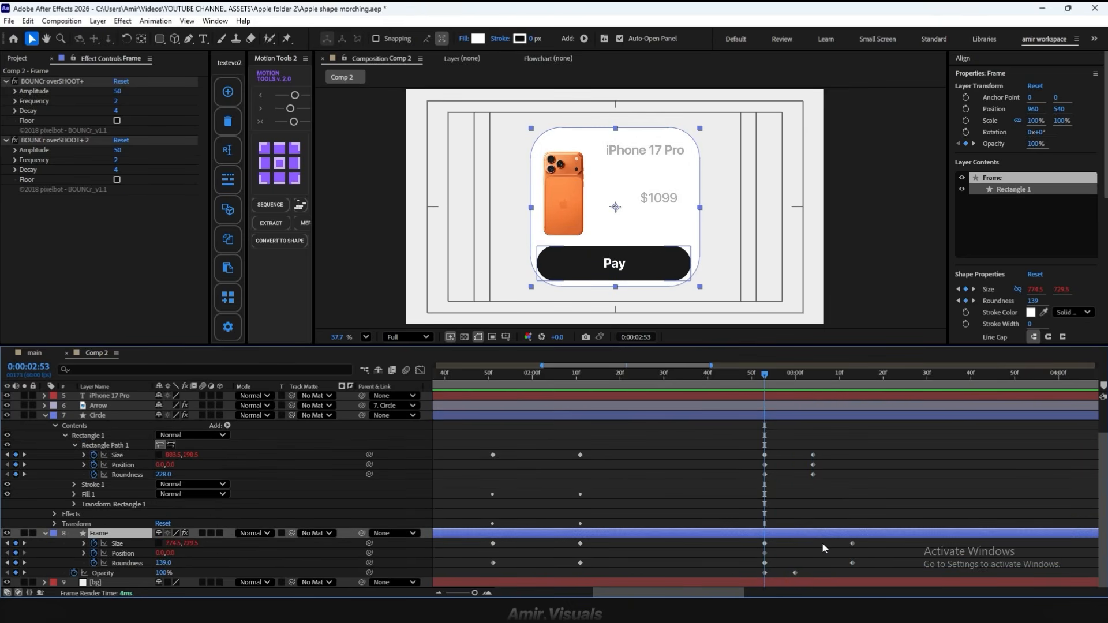
pyautogui.moveTo(865, 536); pyautogui.dragTo(818, 545)
pyautogui.hotkey('ctrl', 'z')
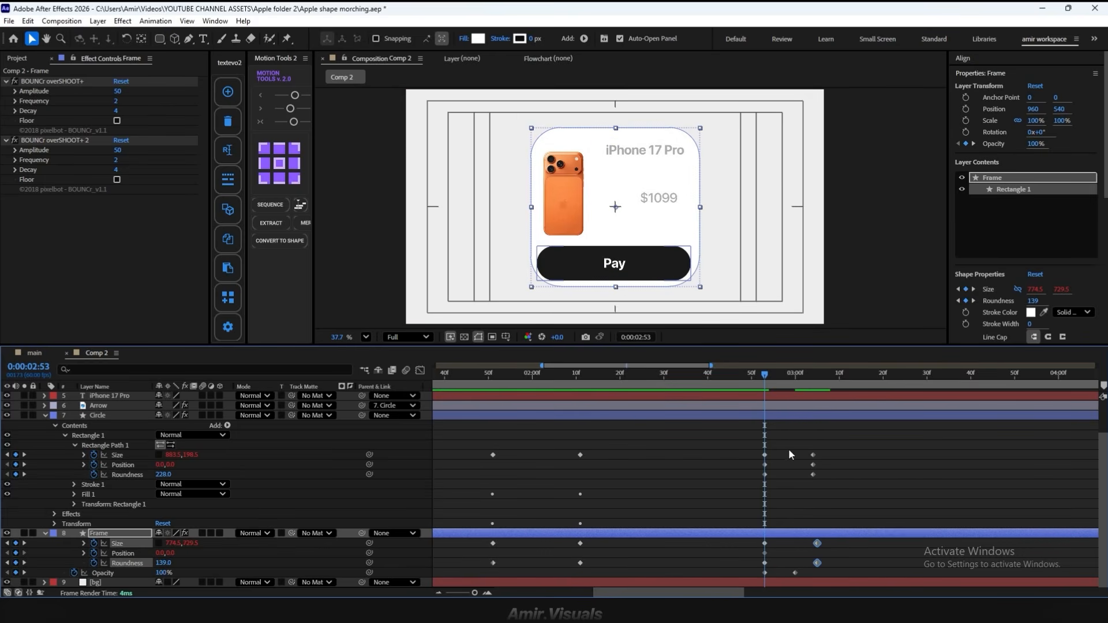
pyautogui.moveTo(805, 379); pyautogui.dragTo(812, 385)
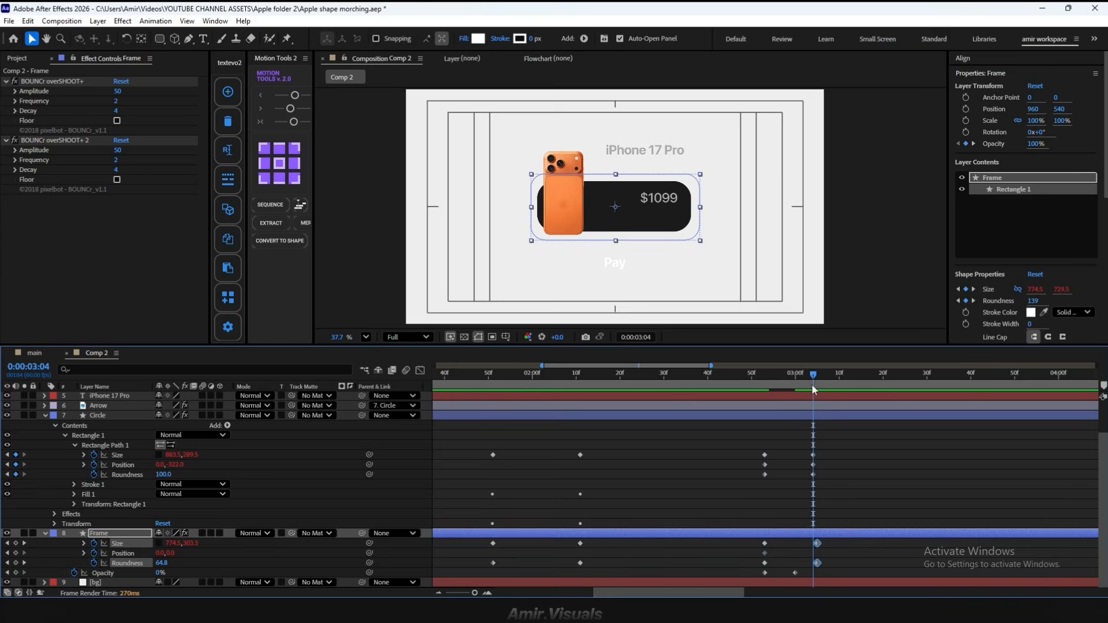
pyautogui.moveTo(816, 544); pyautogui.dragTo(811, 544)
pyautogui.moveTo(814, 377); pyautogui.dragTo(739, 381)
pyautogui.press('space')
pyautogui.press('space')
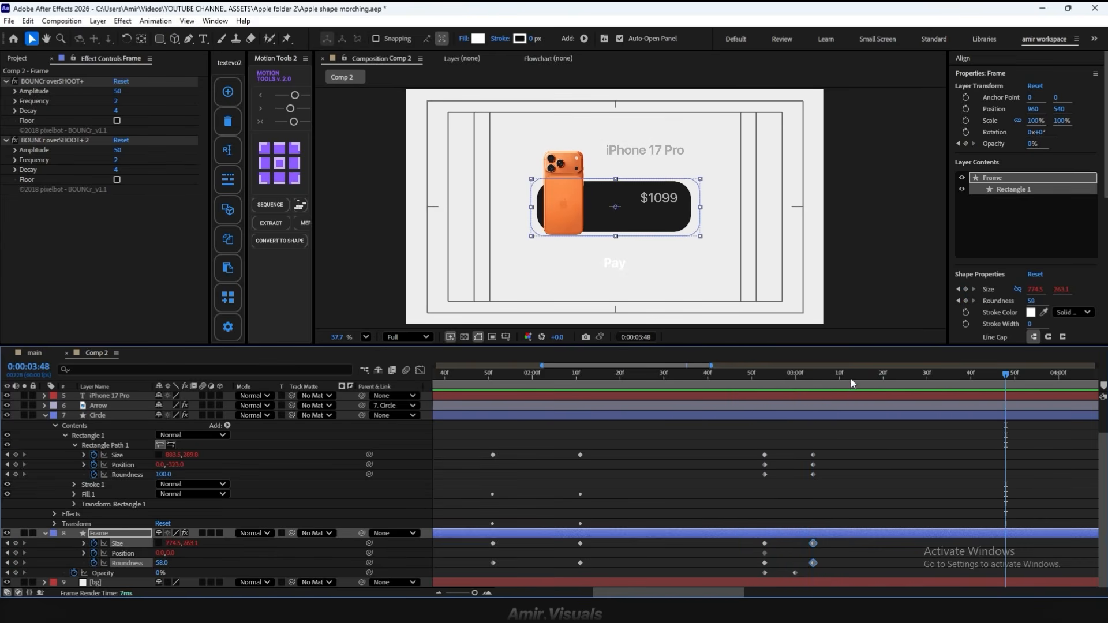
# Step: Shift the Frame's 0% opacity keyframe to about 0:00:03:03 and replay the transition from 0:00:02:53
pyautogui.moveTo(851, 379); pyautogui.dragTo(765, 382)
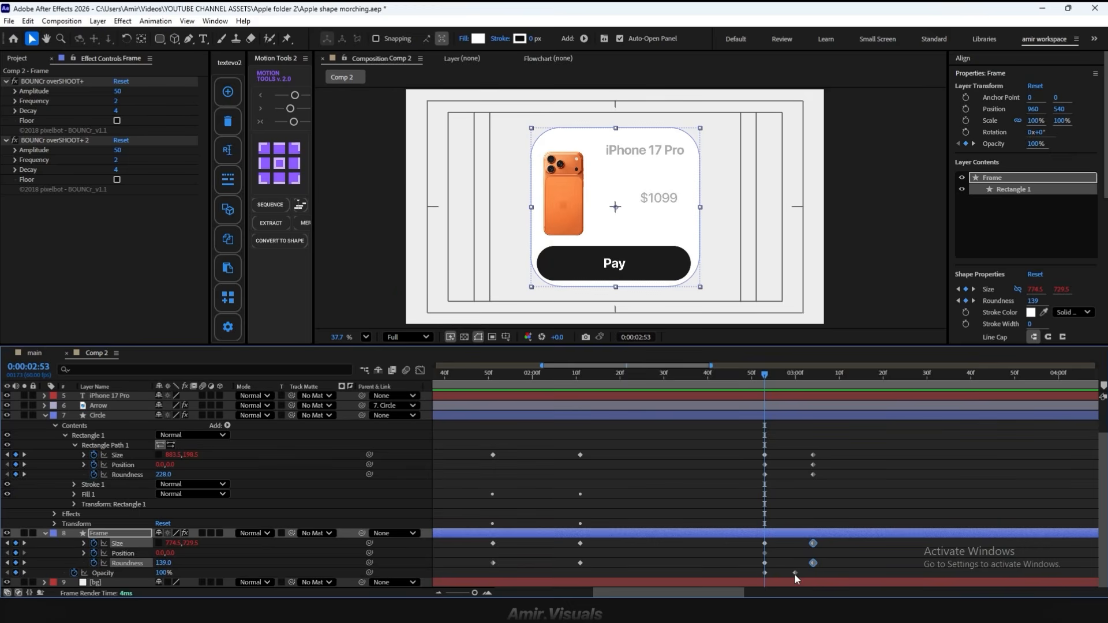
pyautogui.moveTo(794, 573); pyautogui.dragTo(808, 573)
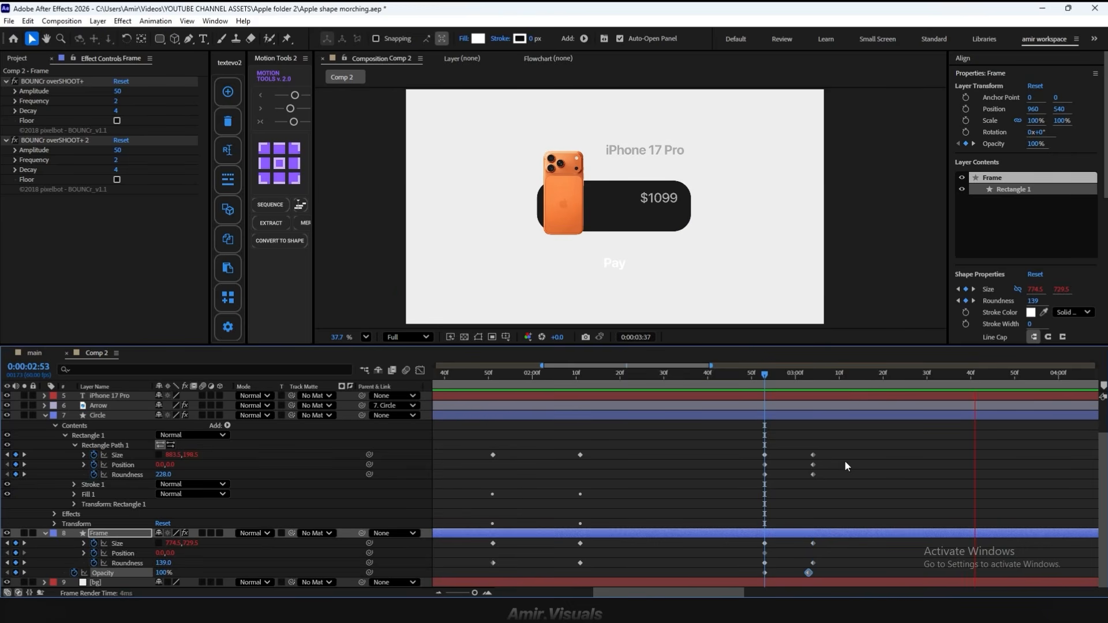
pyautogui.press('space')
pyautogui.moveTo(835, 380); pyautogui.dragTo(762, 380)
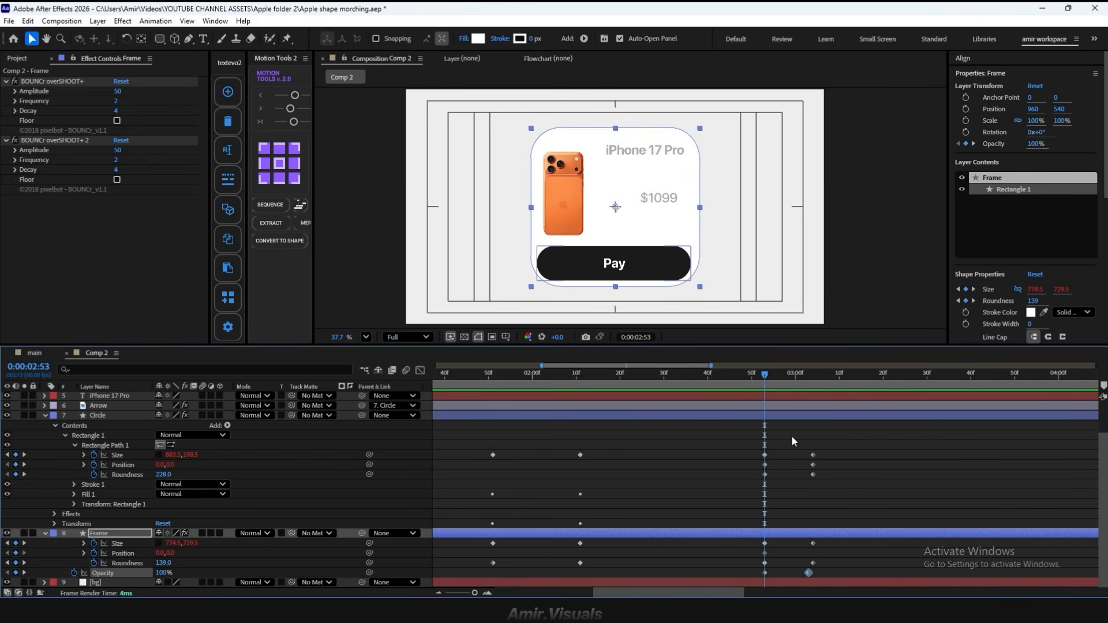
# Step: Add Position and Scale keyframes to the Iphone 17 Pro Orange.png layer at 0:00:02:53
pyautogui.click(796, 464)
pyautogui.scroll(2, 797, 462)
pyautogui.click(785, 415)
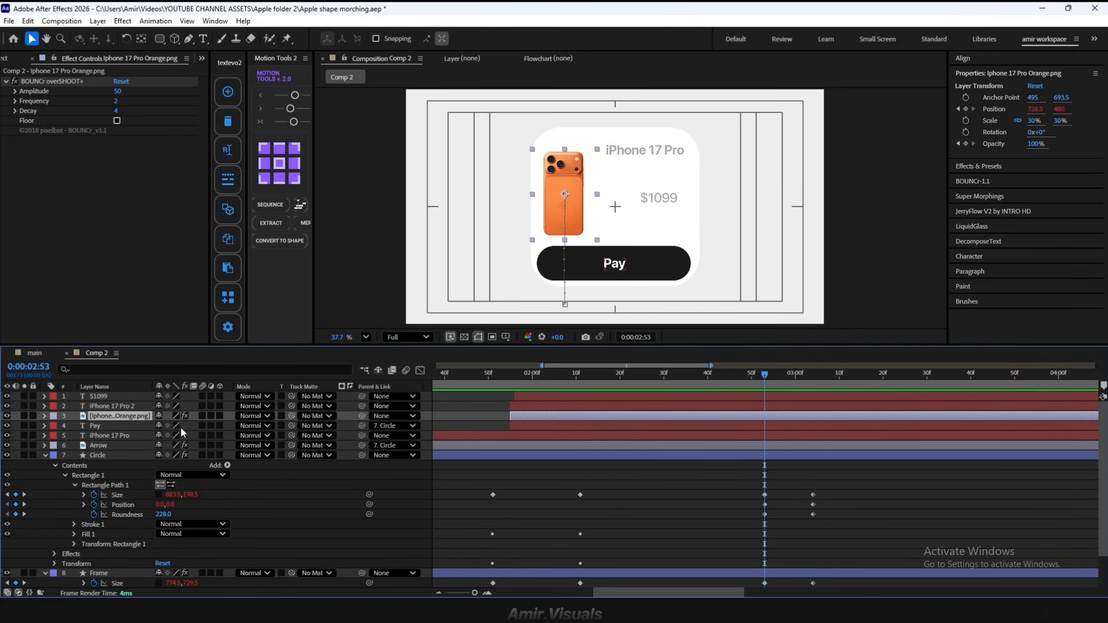
pyautogui.press('p')
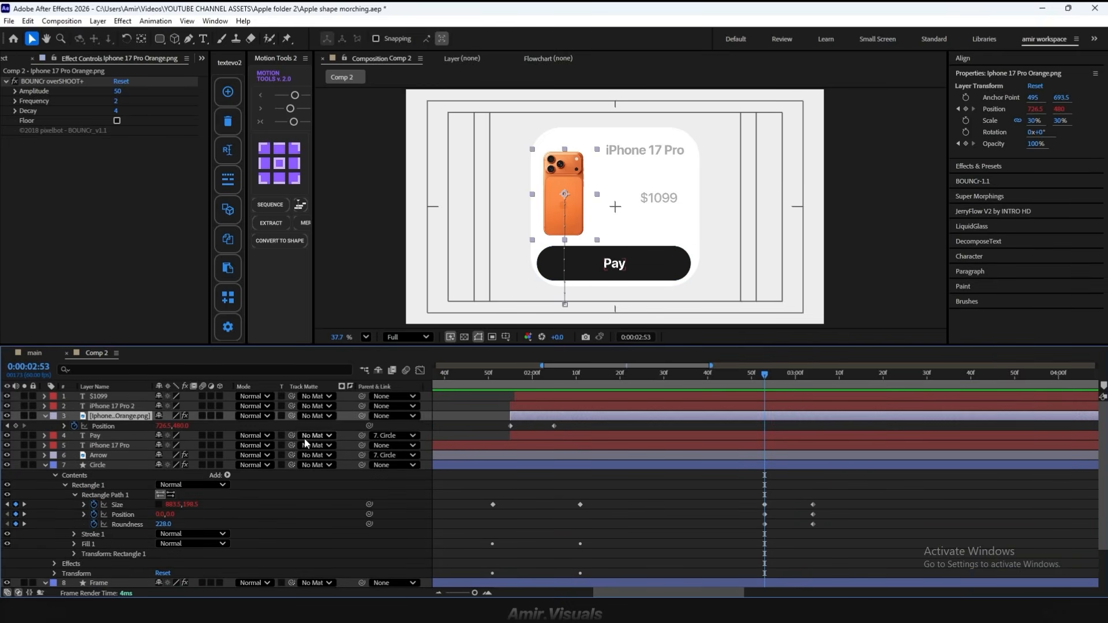
pyautogui.hotkey('shift', 's')
pyautogui.click(73, 437)
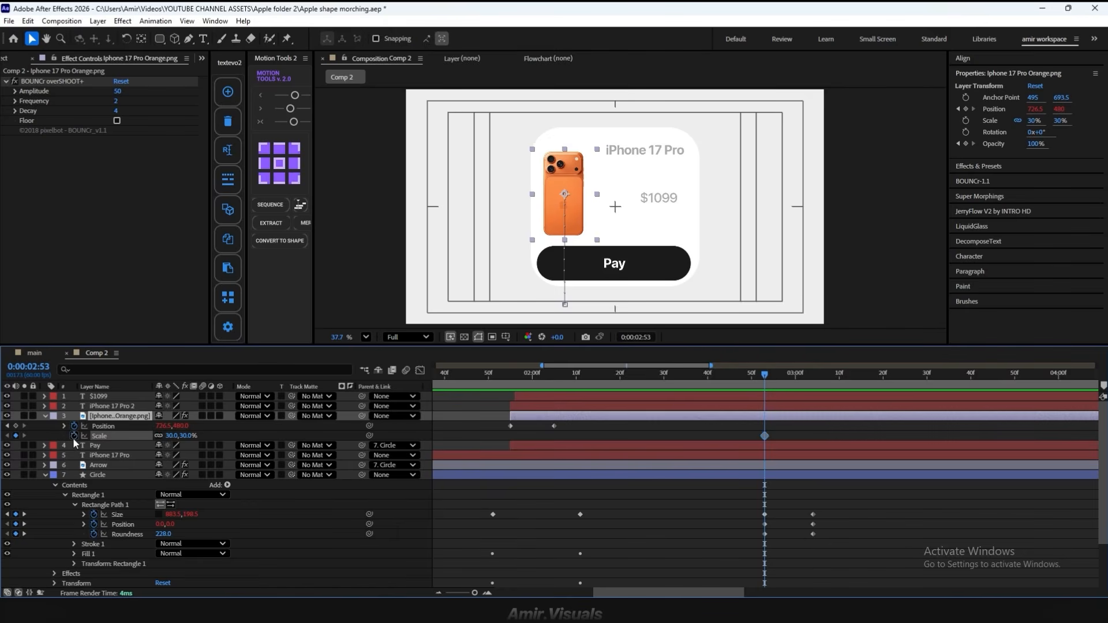
pyautogui.click(16, 426)
# Step: At 0:00:03:04, set the orange iPhone image's Scale to 11% and Position to 726.5, 533.3, and preview the shrink
pyautogui.moveTo(759, 381); pyautogui.dragTo(813, 389)
pyautogui.moveTo(183, 436)
pyautogui.mouseDown()
pyautogui.moveTo(174, 433)
pyautogui.moveTo(202, 434)
pyautogui.mouseUp()
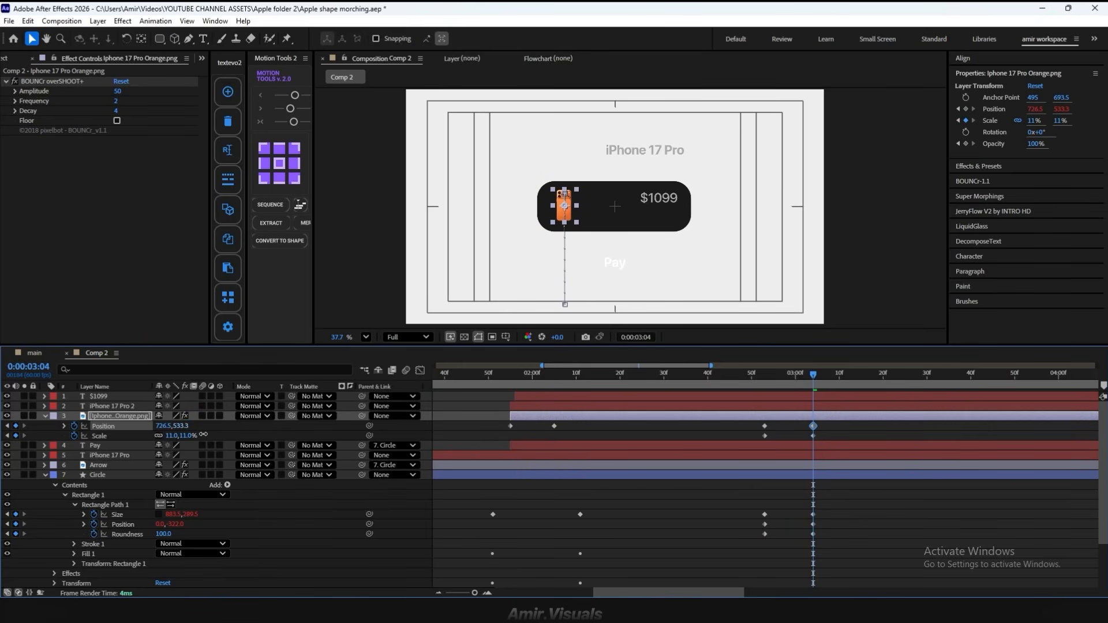
pyautogui.click(830, 434)
pyautogui.press('space')
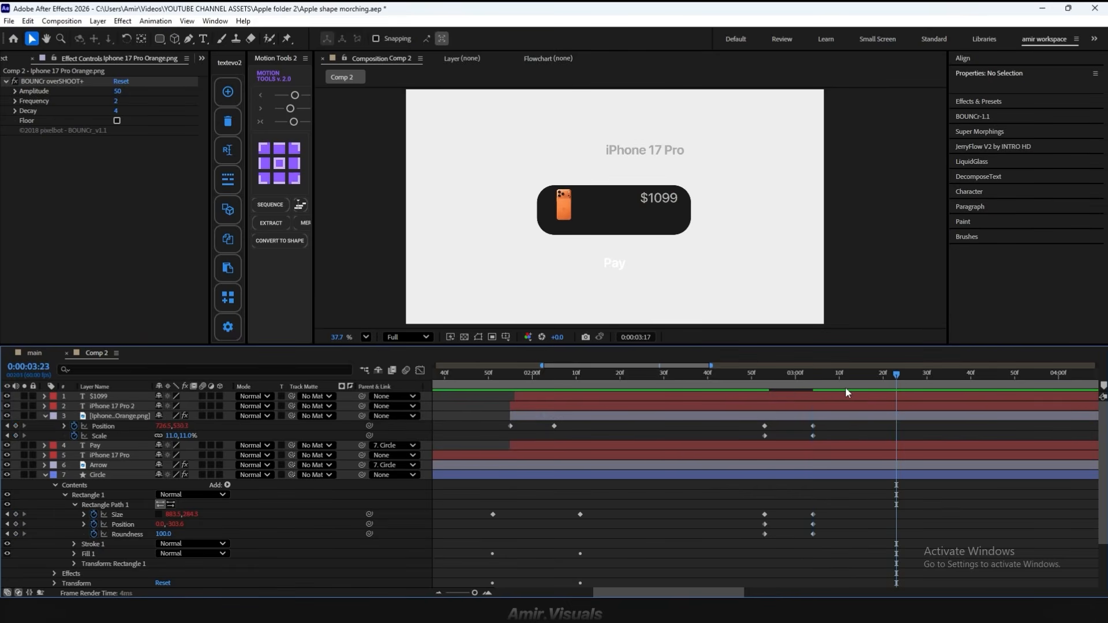
pyautogui.press('space')
pyautogui.moveTo(844, 378); pyautogui.dragTo(765, 376)
pyautogui.press('space')
pyautogui.press('space')
# Step: Apply the BOUNCr Overshoot+ expression to the iPhone image's Scale keyframes and preview the bounce
pyautogui.click(778, 377)
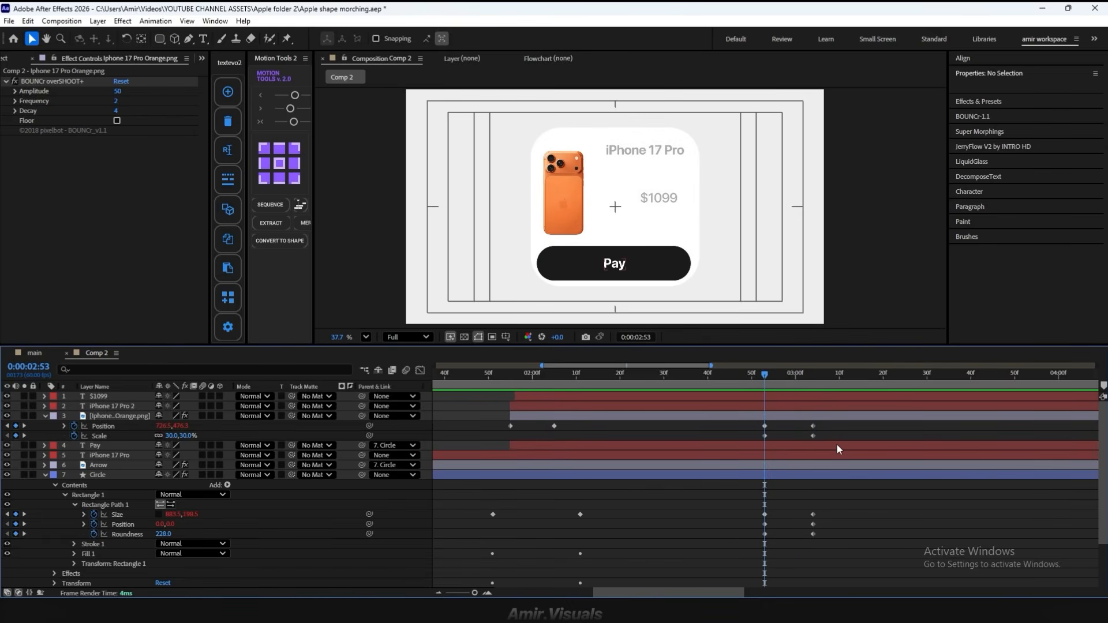
pyautogui.moveTo(837, 444); pyautogui.dragTo(743, 435)
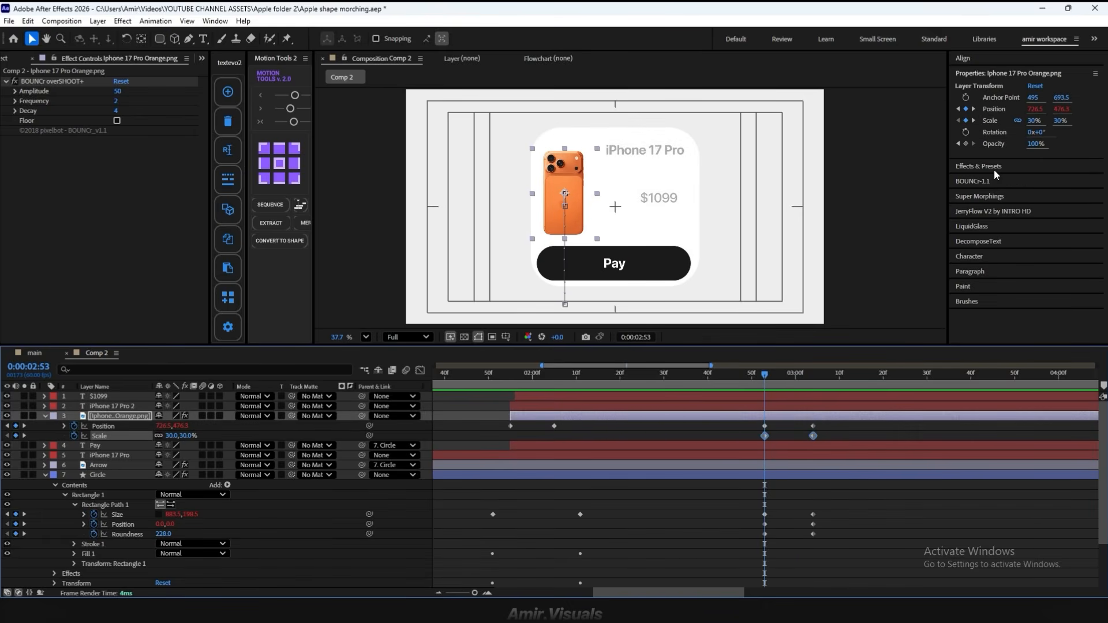
pyautogui.click(983, 180)
pyautogui.click(1008, 186)
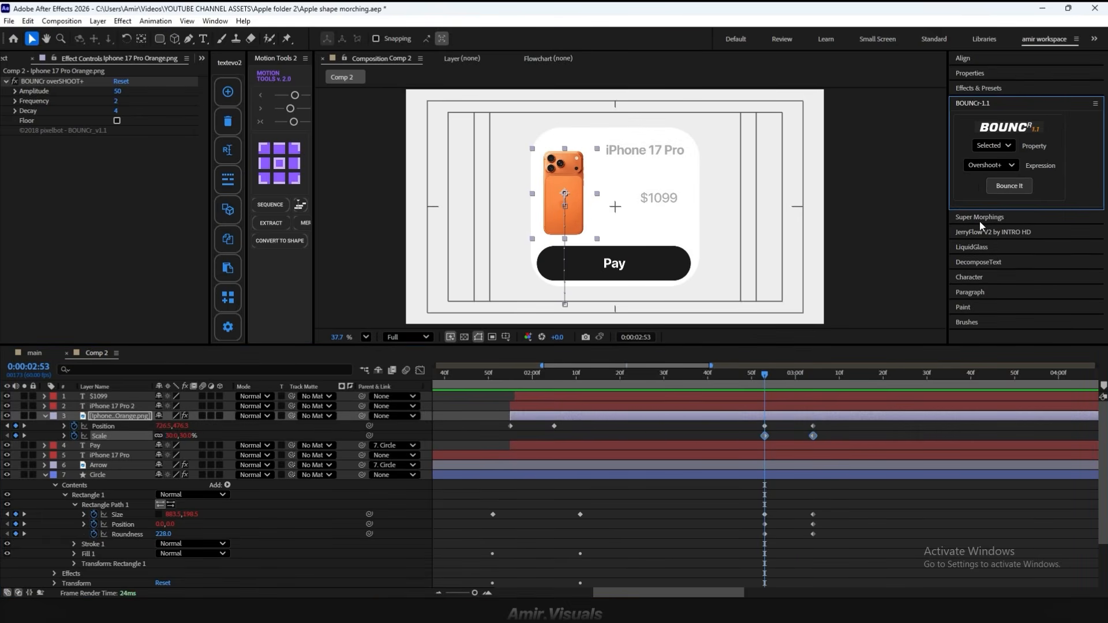
pyautogui.click(844, 431)
pyautogui.press('h')
pyautogui.press('space')
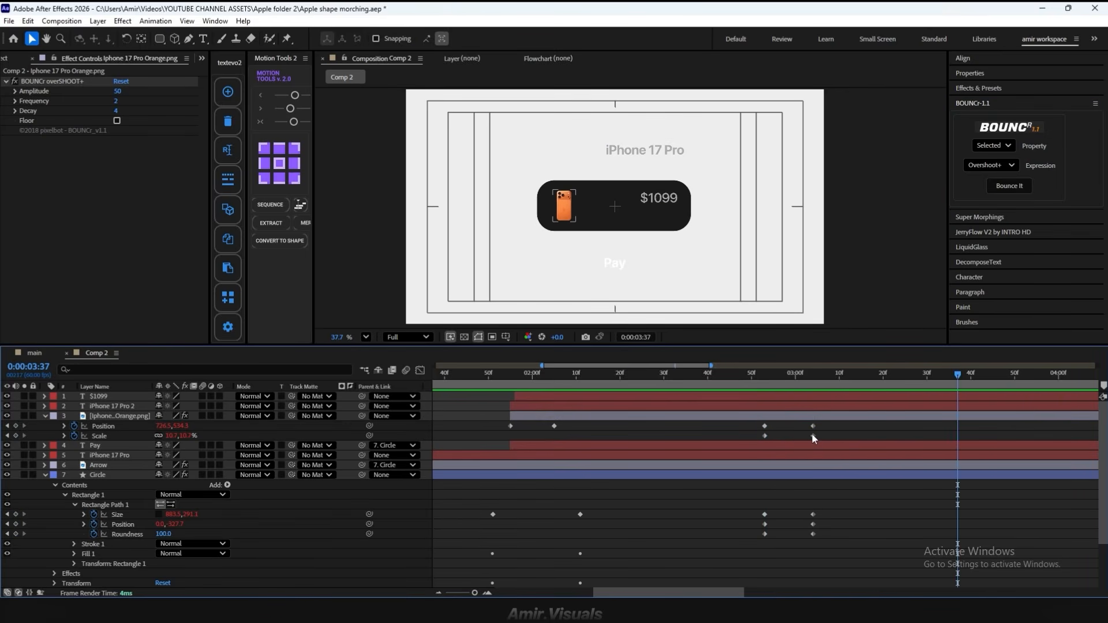
# Step: Move the iPhone image's end Scale keyframe to about 0:00:03:06 and replay the transition from 0:00:02:49
pyautogui.moveTo(812, 435); pyautogui.dragTo(823, 436)
pyautogui.moveTo(831, 376); pyautogui.dragTo(747, 378)
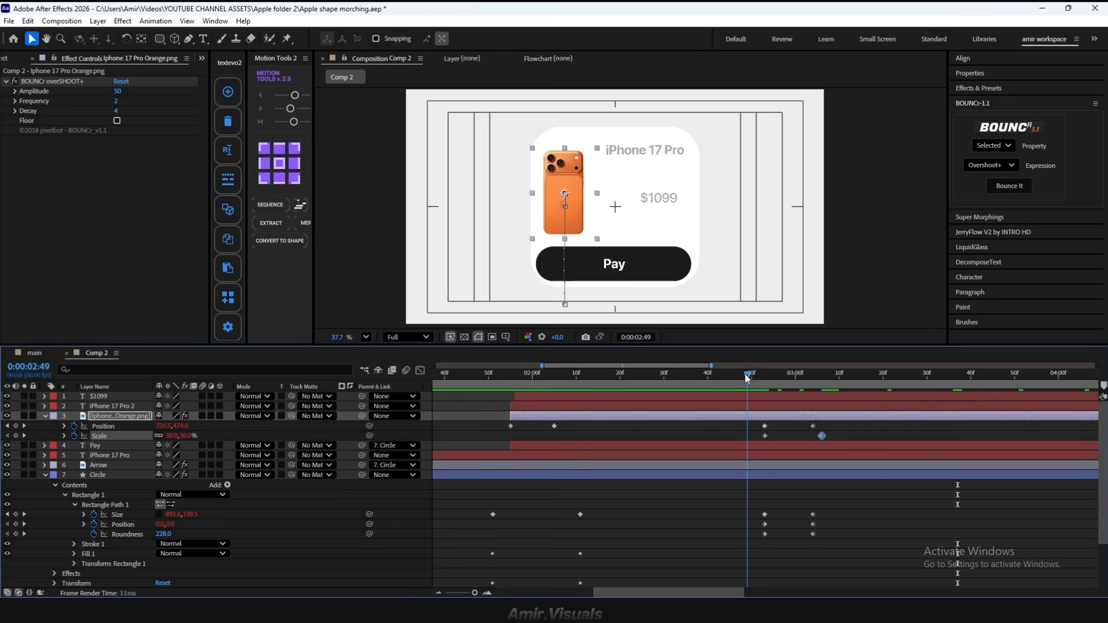
pyautogui.press('space')
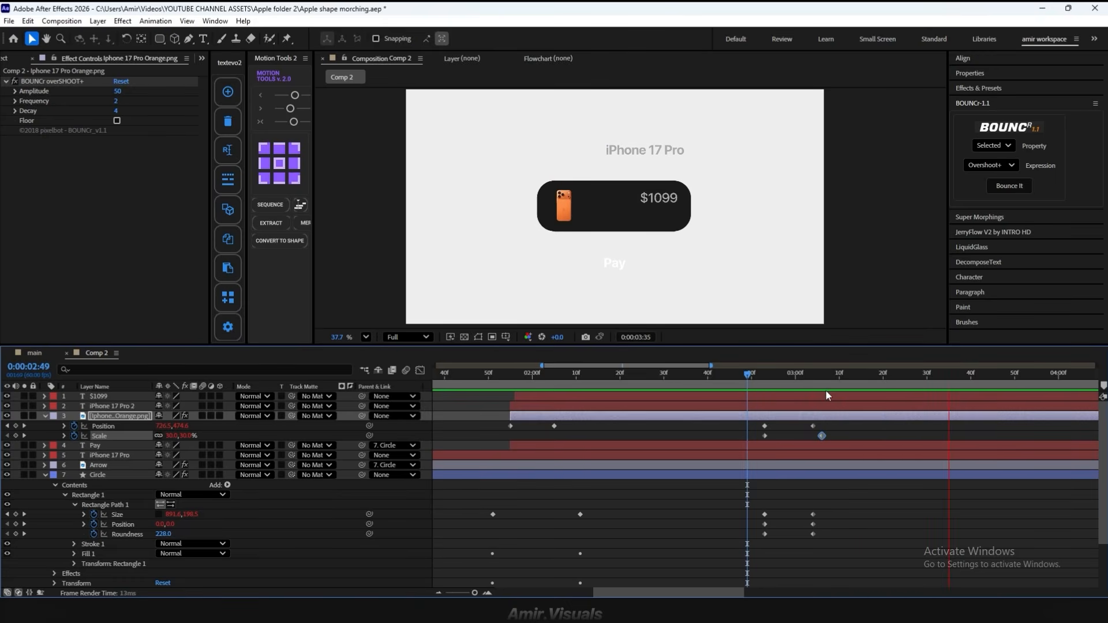
pyautogui.moveTo(825, 384)
pyautogui.mouseDown()
pyautogui.moveTo(762, 376)
pyautogui.moveTo(830, 378)
pyautogui.moveTo(814, 377)
pyautogui.mouseUp()
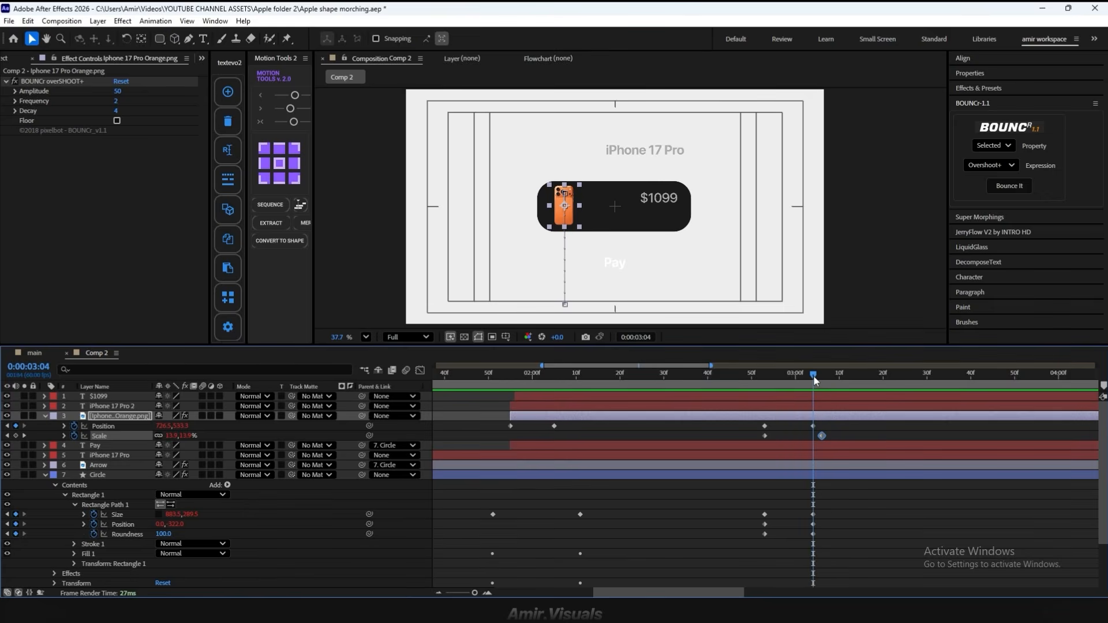
# Step: Add 100% Opacity keyframes to the $1099 and iPhone 17 Pro 2 text layers at 0:00:02:53
pyautogui.click(827, 406)
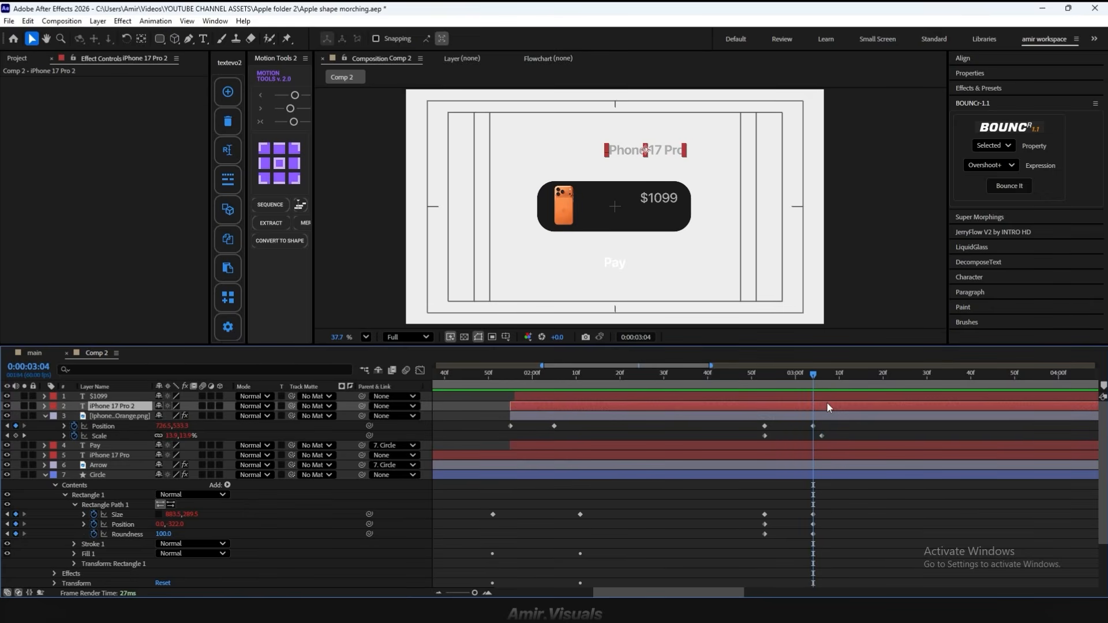
pyautogui.moveTo(814, 376); pyautogui.dragTo(764, 379)
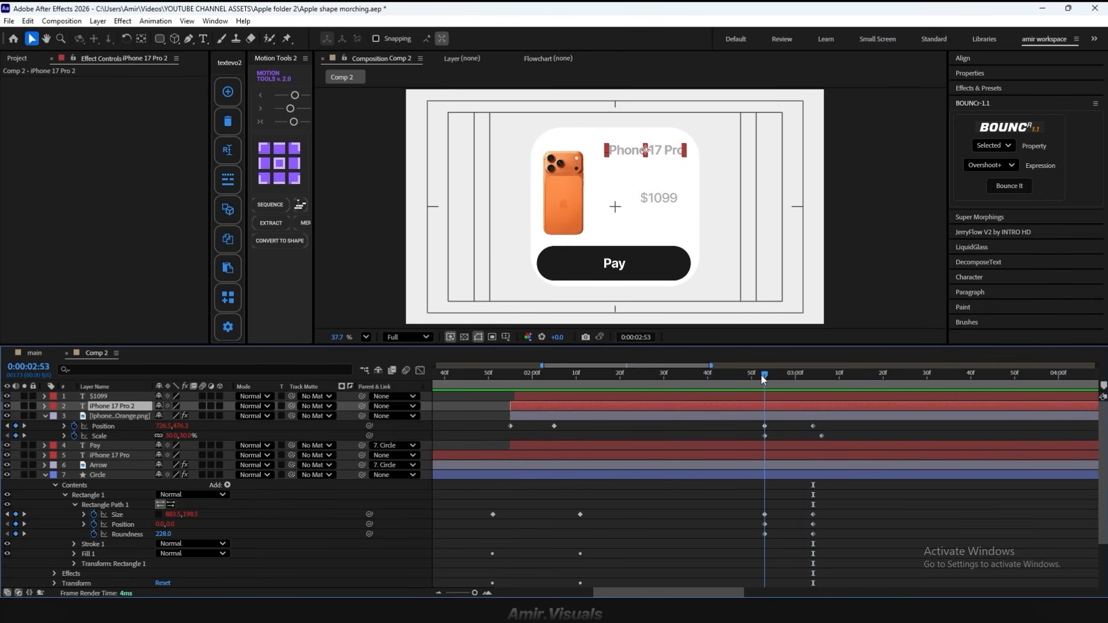
pyautogui.click(775, 396)
pyautogui.keyDown('shift'); pyautogui.click(779, 406); pyautogui.keyUp('shift')
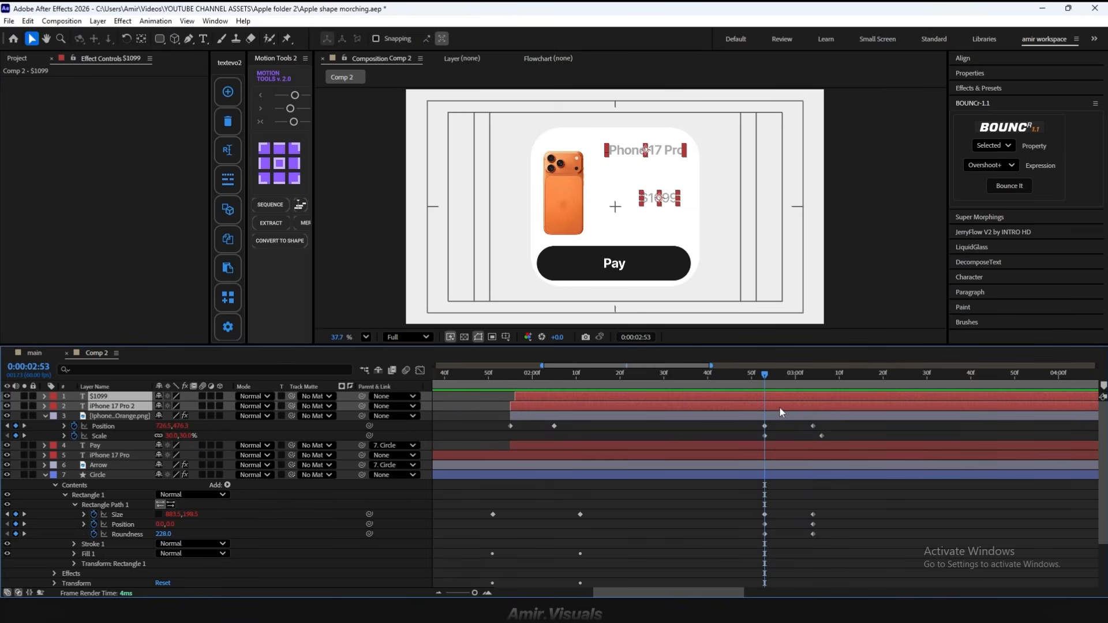
pyautogui.press('t')
pyautogui.click(74, 406)
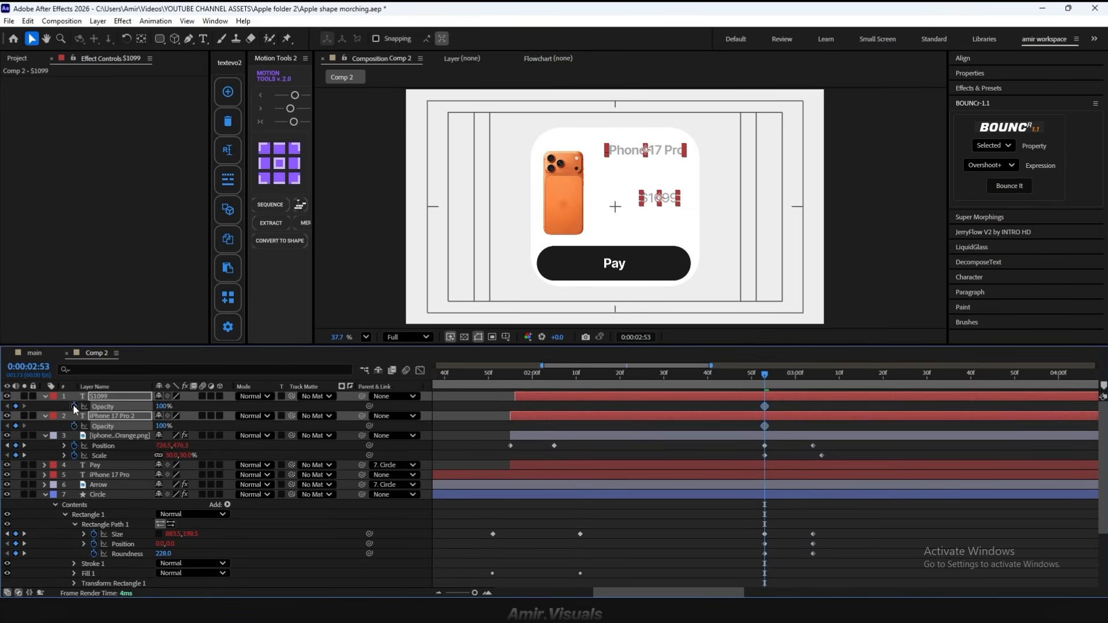
# Step: Set the Opacity of the $1099 and iPhone 17 Pro 2 layers to 0% at 0:00:03:03 and preview the fade
pyautogui.moveTo(766, 373); pyautogui.dragTo(811, 405)
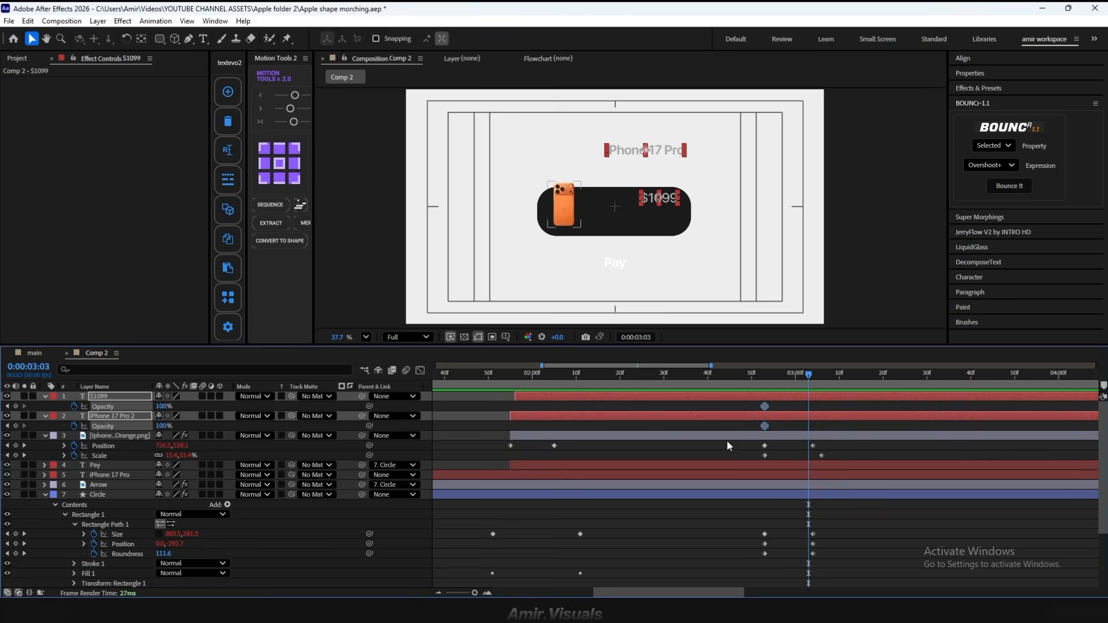
pyautogui.moveTo(161, 407); pyautogui.dragTo(104, 407)
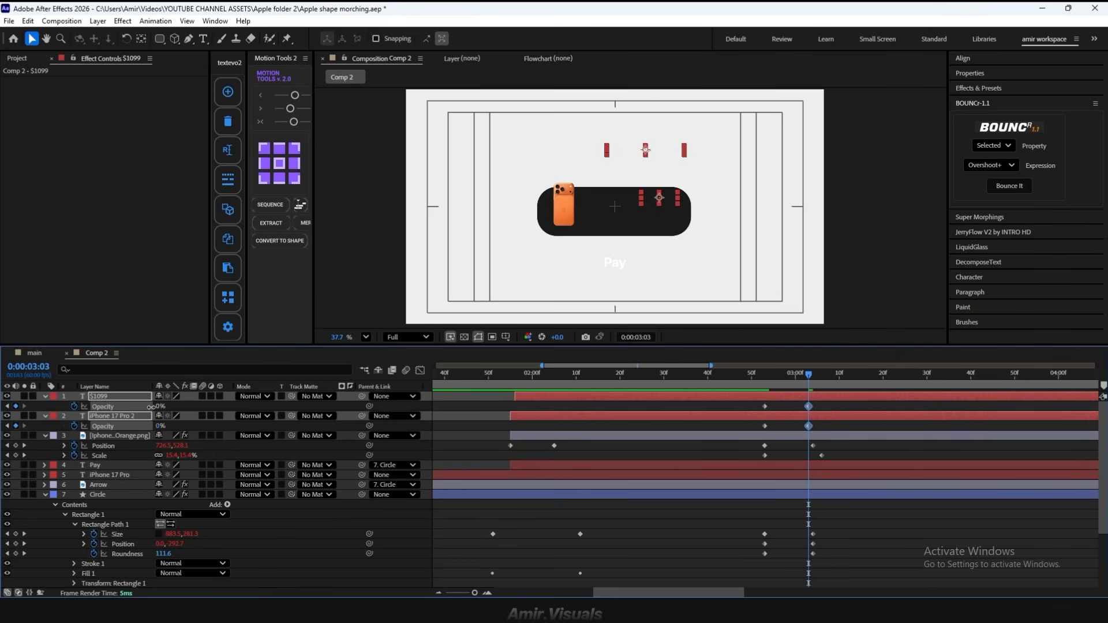
pyautogui.moveTo(809, 375); pyautogui.dragTo(756, 374)
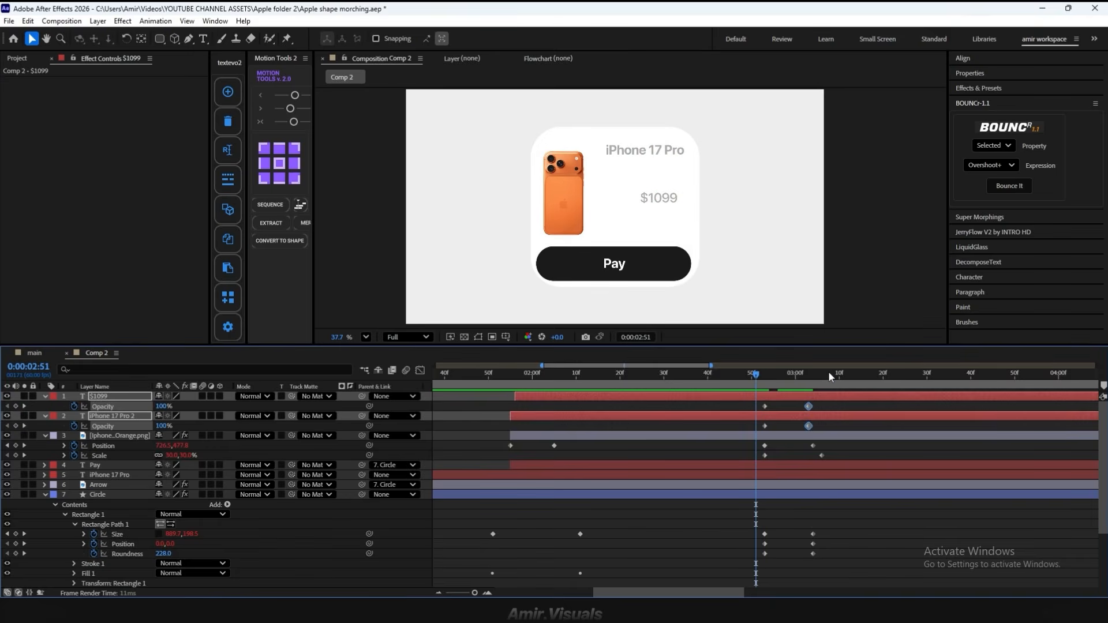
pyautogui.press('space')
# Step: Add a Position keyframe to the Circle layer at 0:00:02:53
pyautogui.click(763, 377)
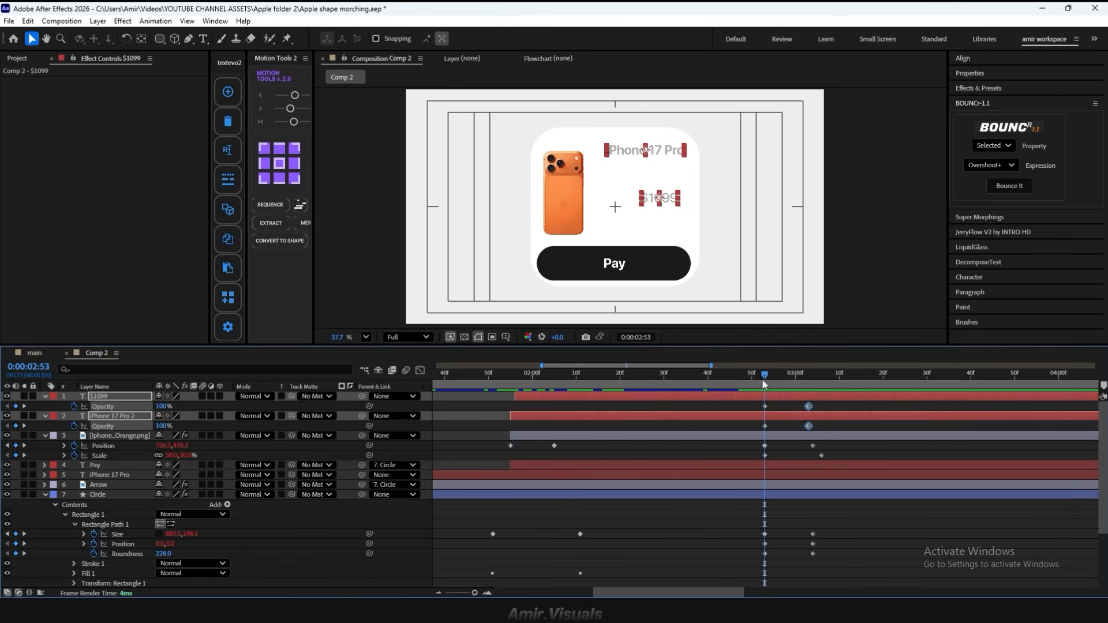
pyautogui.click(773, 494)
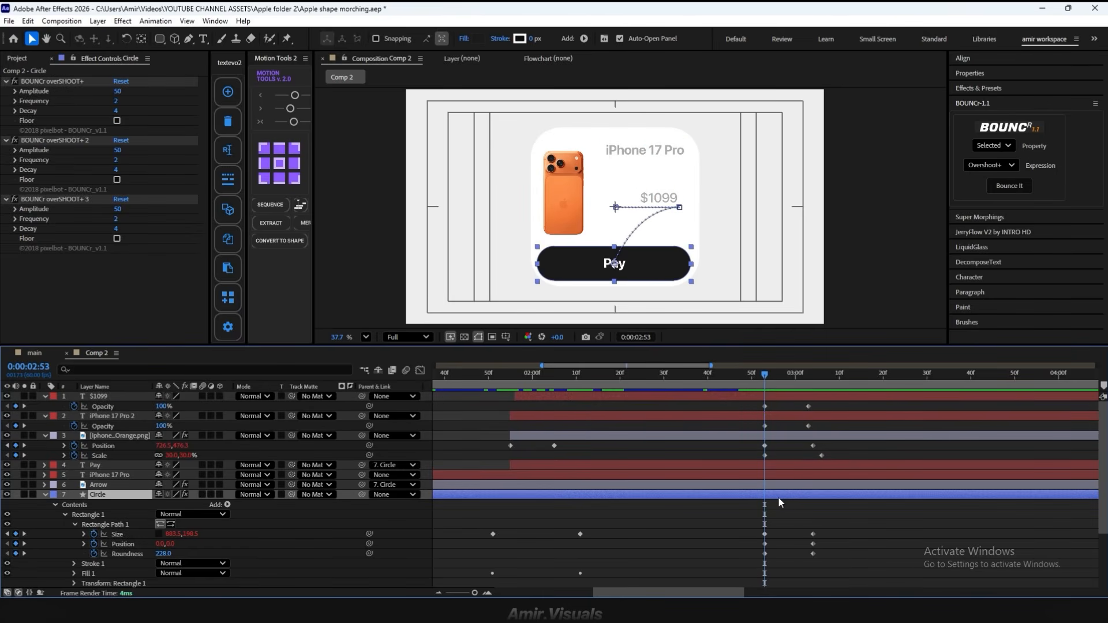
pyautogui.scroll(-2, 778, 498)
pyautogui.press('p')
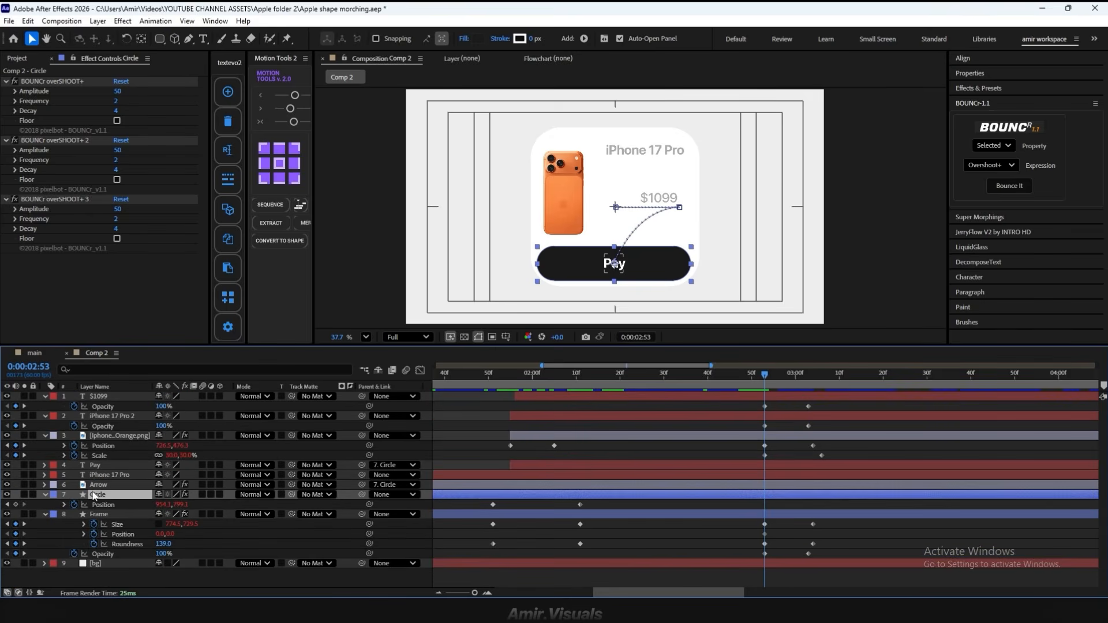
pyautogui.click(16, 504)
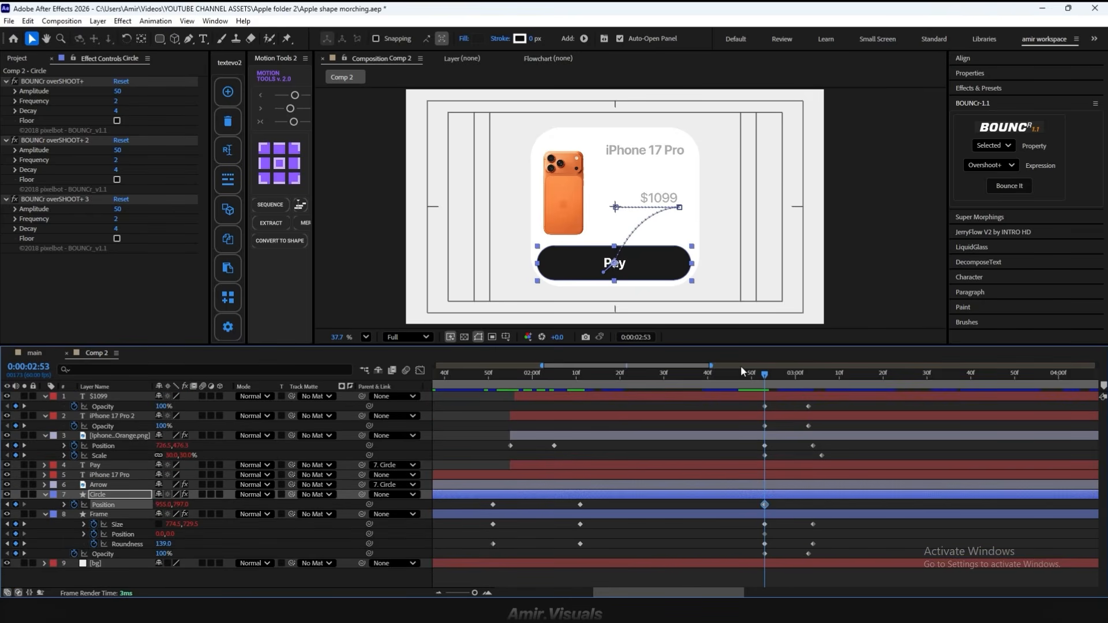
# Step: Set the Circle's Position to 955, 542 at 0:00:03:03 and preview its move to the centre
pyautogui.moveTo(764, 376); pyautogui.dragTo(808, 389)
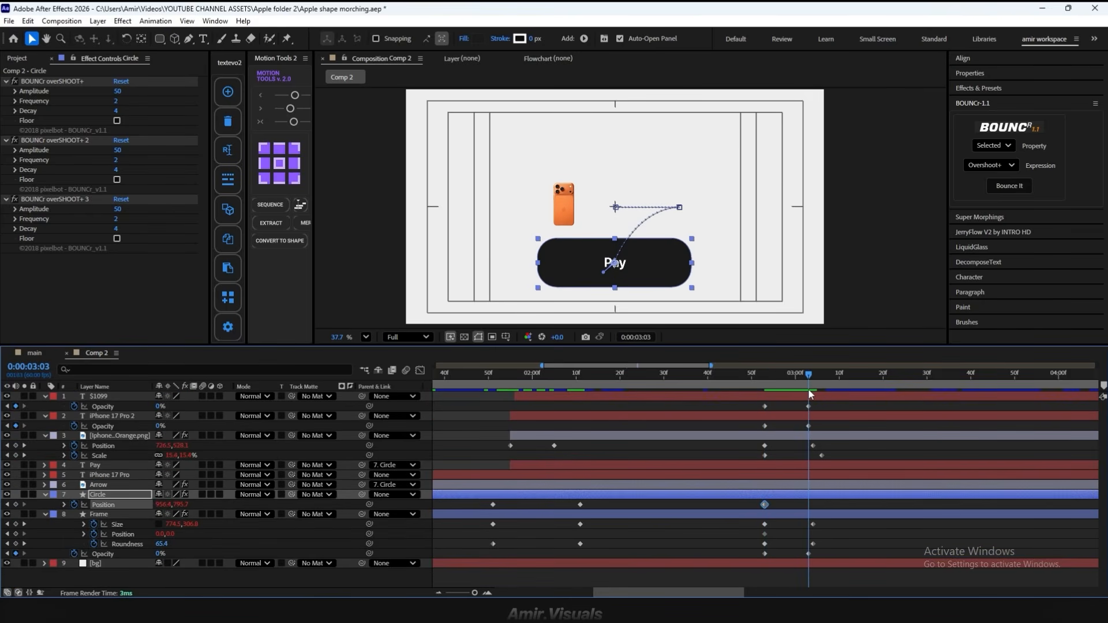
pyautogui.moveTo(181, 507); pyautogui.dragTo(39, 499)
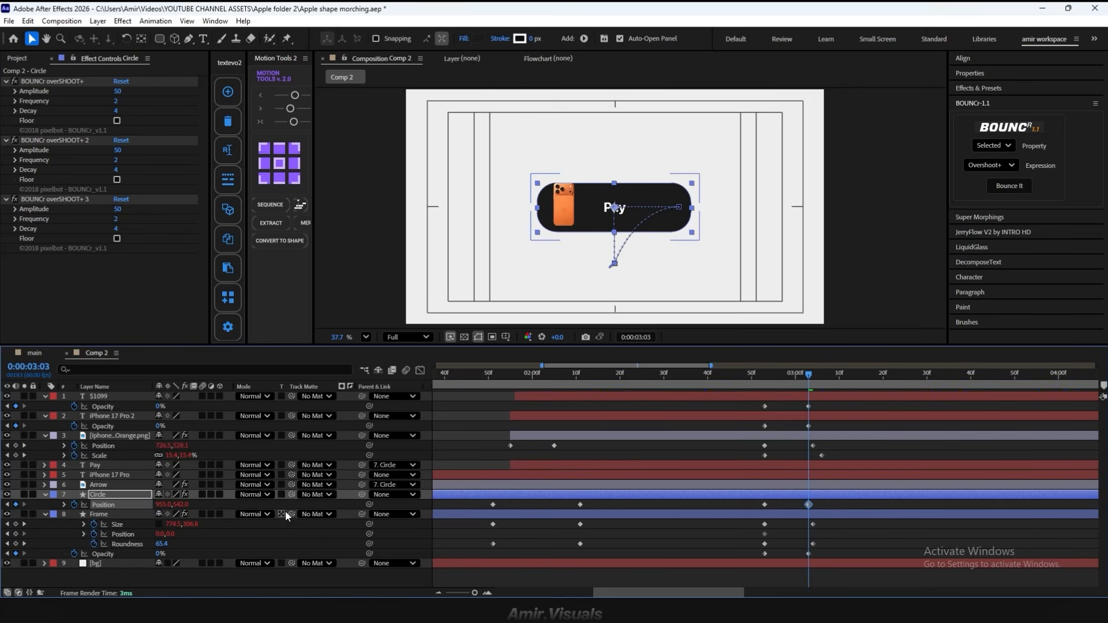
pyautogui.moveTo(807, 376); pyautogui.dragTo(723, 386)
pyautogui.press('space')
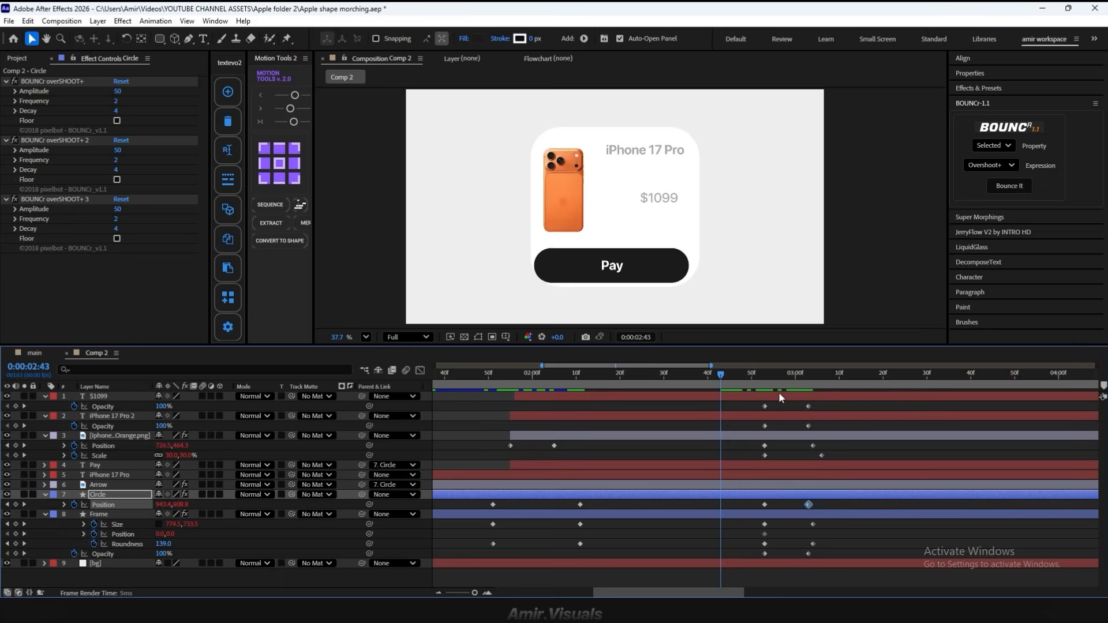
pyautogui.press('space')
# Step: Fade the Pay text from 100% Opacity at 0:00:02:53 to 0% at 0:00:03:03, and collapse all layer properties
pyautogui.click(765, 375)
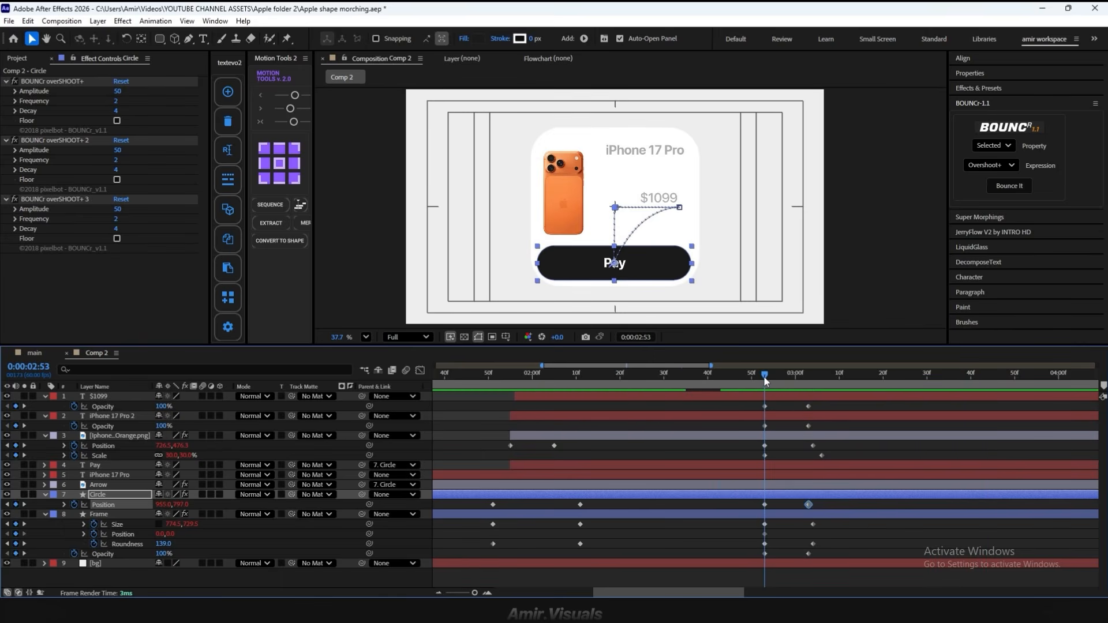
pyautogui.click(783, 465)
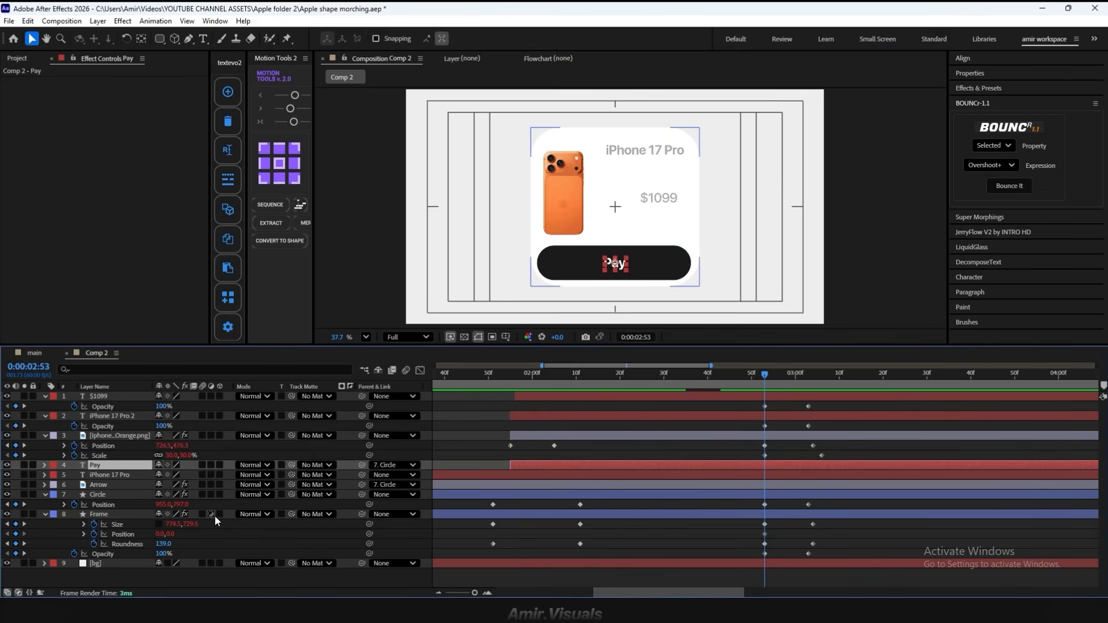
pyautogui.press('t')
pyautogui.click(74, 475)
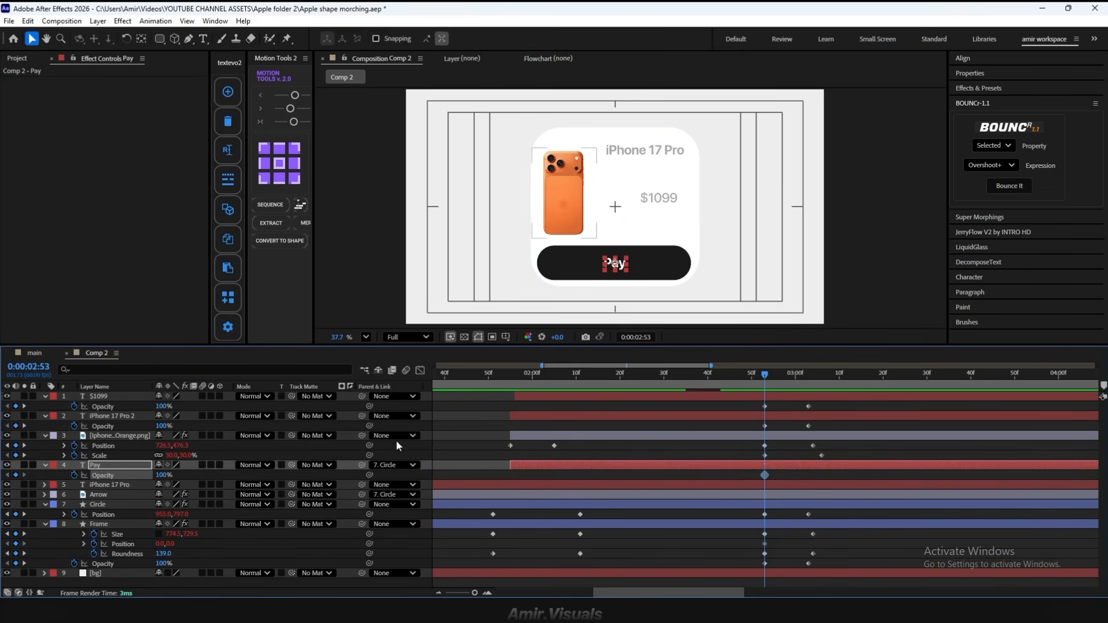
pyautogui.moveTo(762, 374); pyautogui.dragTo(806, 387)
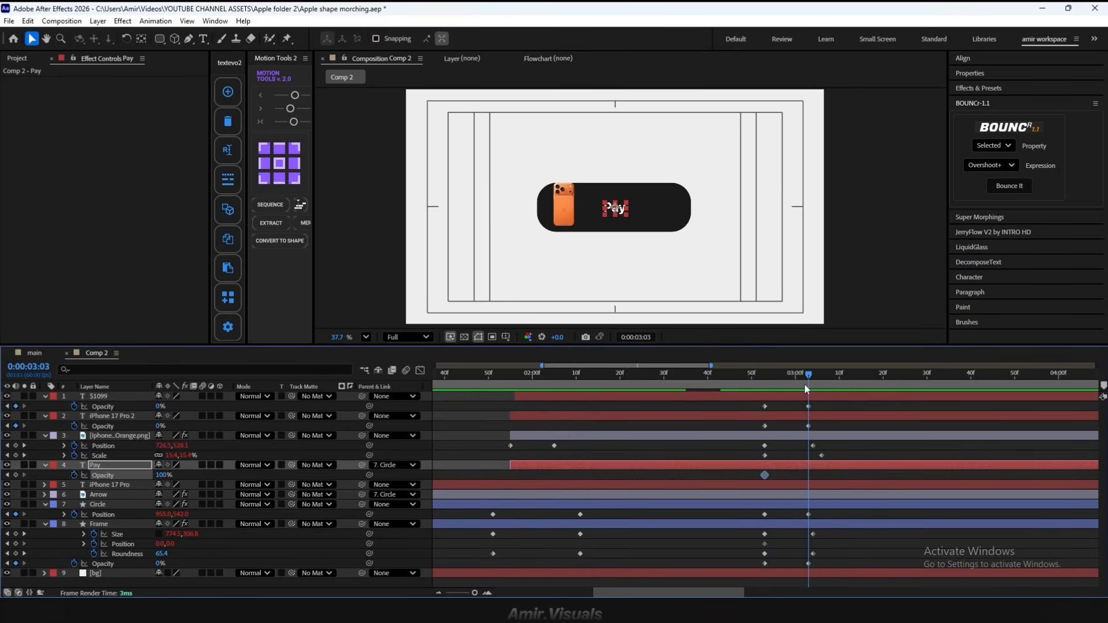
pyautogui.moveTo(162, 476); pyautogui.dragTo(93, 475)
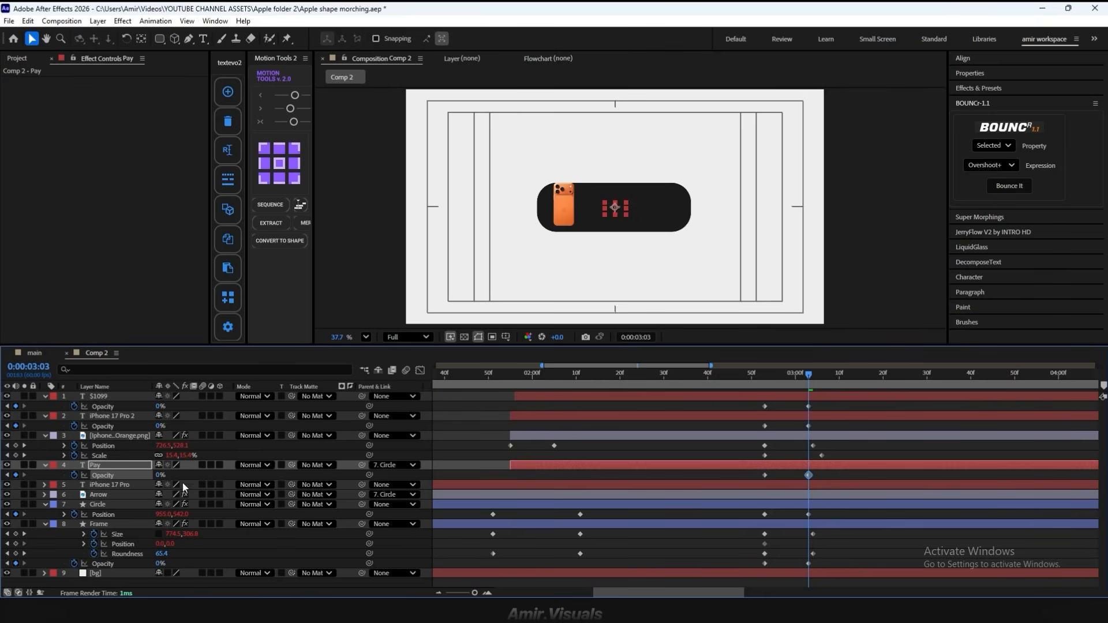
pyautogui.click(835, 451)
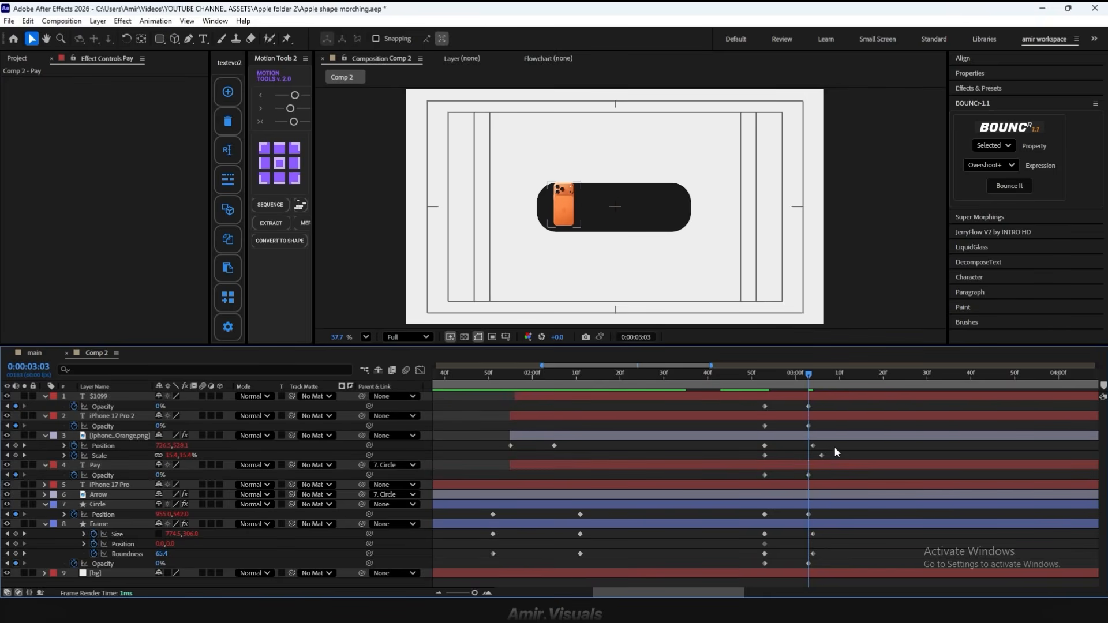
pyautogui.hotkey('ctrl', '`')
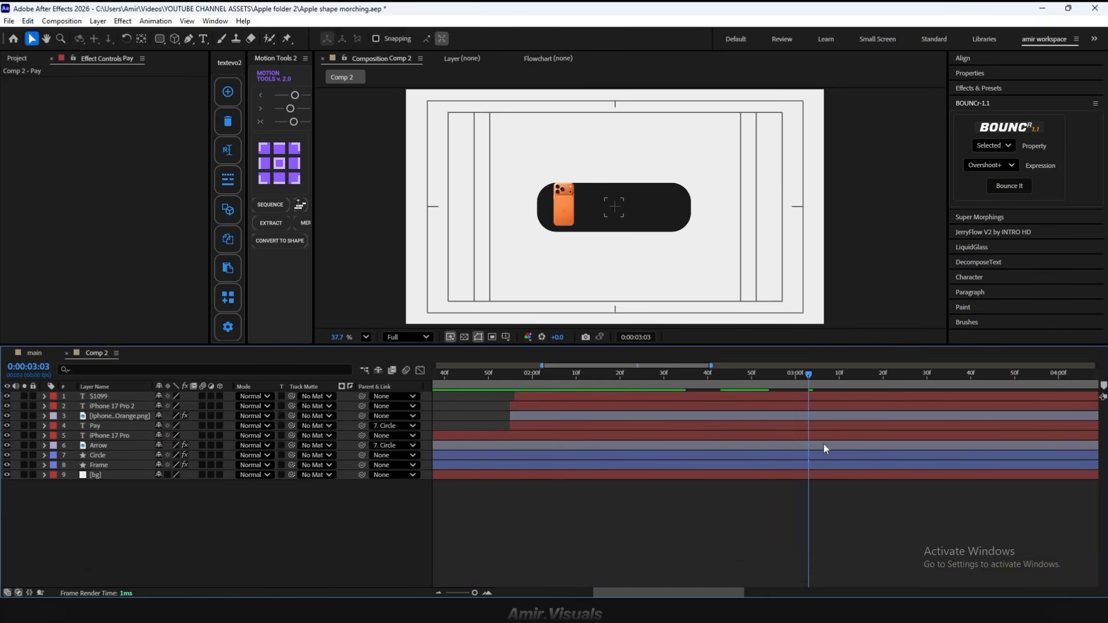
# Step: Duplicate the original iPhone 17 Pro text layer, bring the copy to the top of the layer stack and go to about 0:00:03:01
pyautogui.click(119, 437)
pyautogui.hotkey('ctrl', 'd')
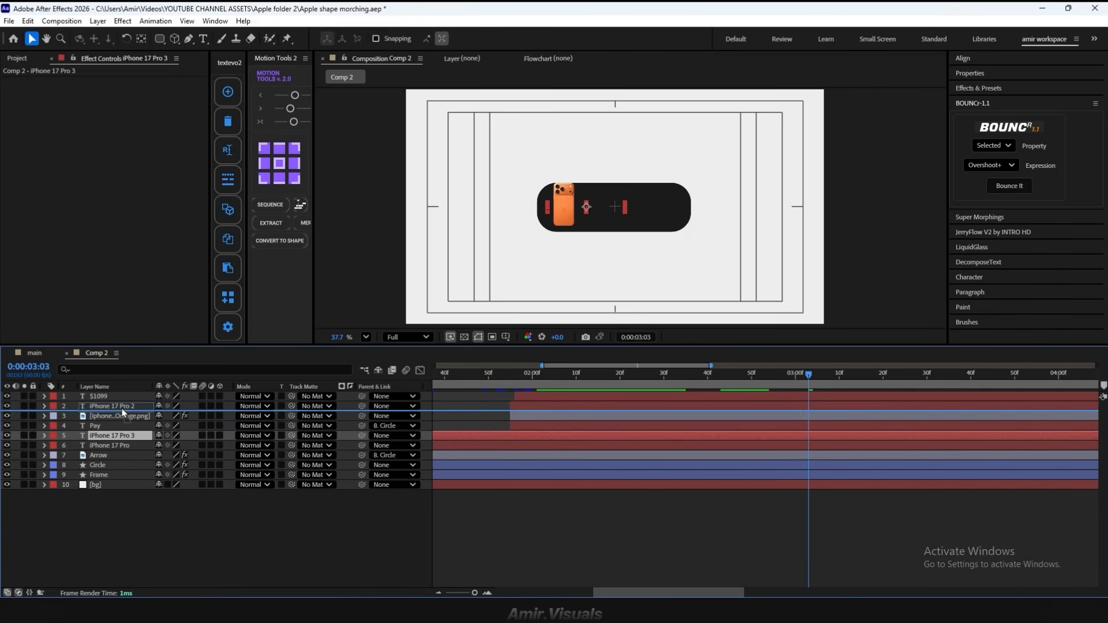
pyautogui.hotkey('ctrl', 'shift', ']')
pyautogui.moveTo(731, 382); pyautogui.dragTo(798, 414)
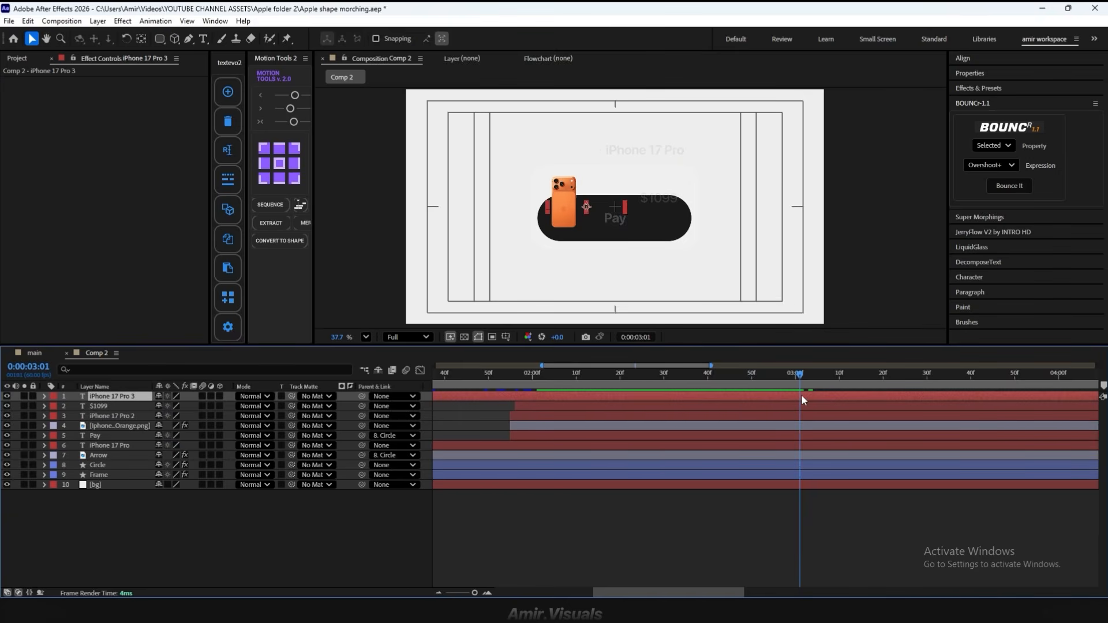
# Step: Trim the copied text layer to start at 0:00:03:01, replace its text with "Track Order" and preview its entrance
pyautogui.hotkey('alt', '[')
pyautogui.moveTo(802, 383); pyautogui.dragTo(844, 387)
pyautogui.doubleClick(844, 396)
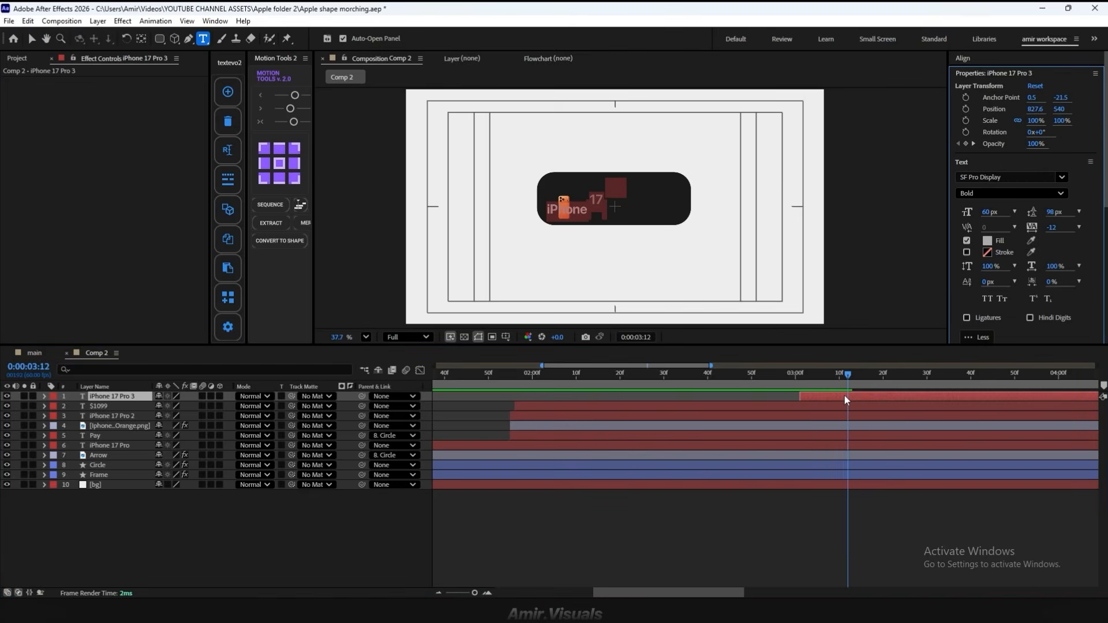
pyautogui.write('Track')
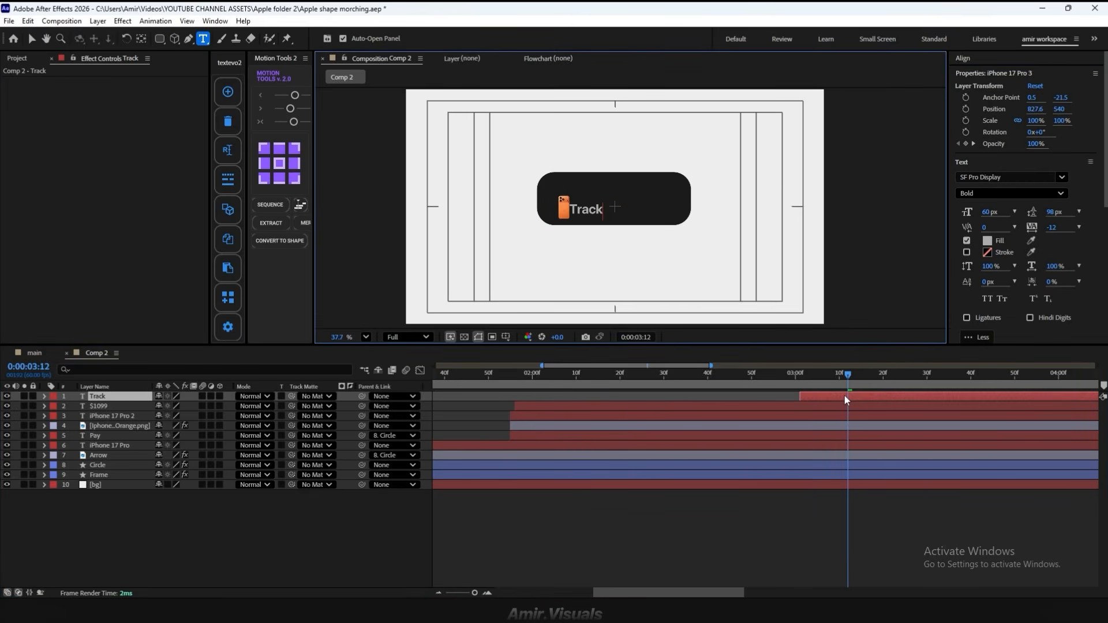
pyautogui.write(' order')
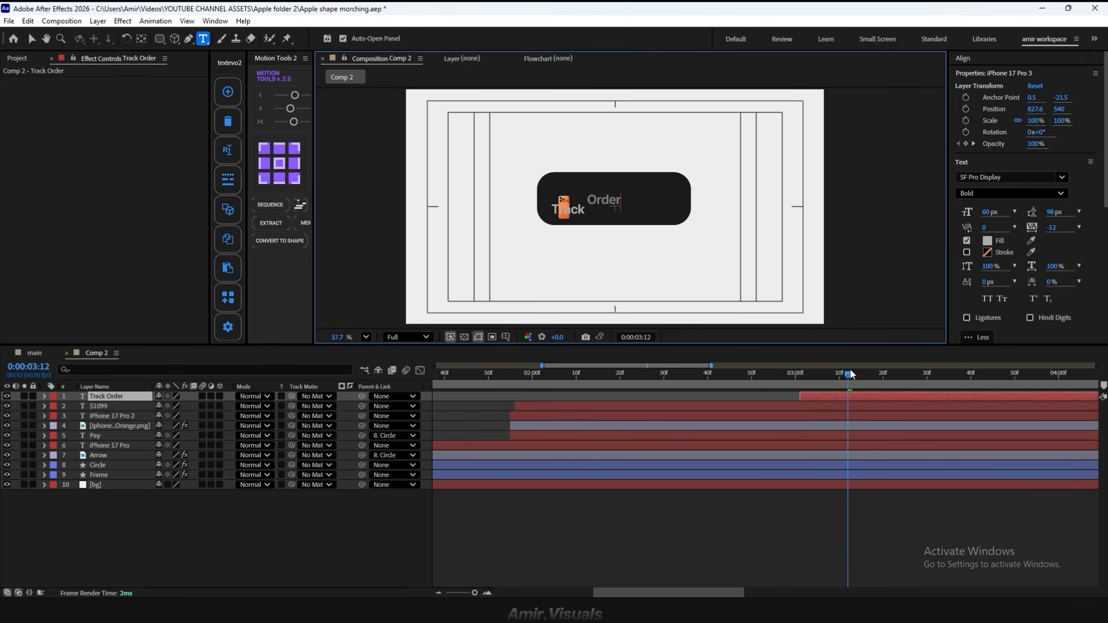
pyautogui.moveTo(848, 374); pyautogui.dragTo(758, 374)
pyautogui.press('space')
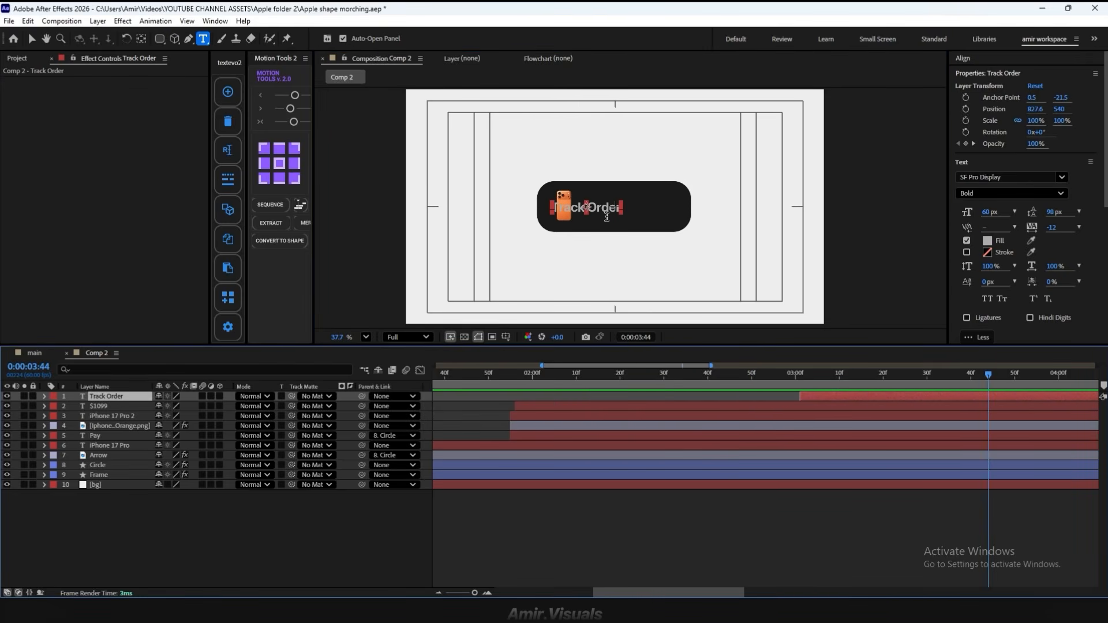
# Step: Position the Track Order text beside the iPhone, inside the dark pill
pyautogui.press('v')
pyautogui.moveTo(588, 207); pyautogui.dragTo(620, 209)
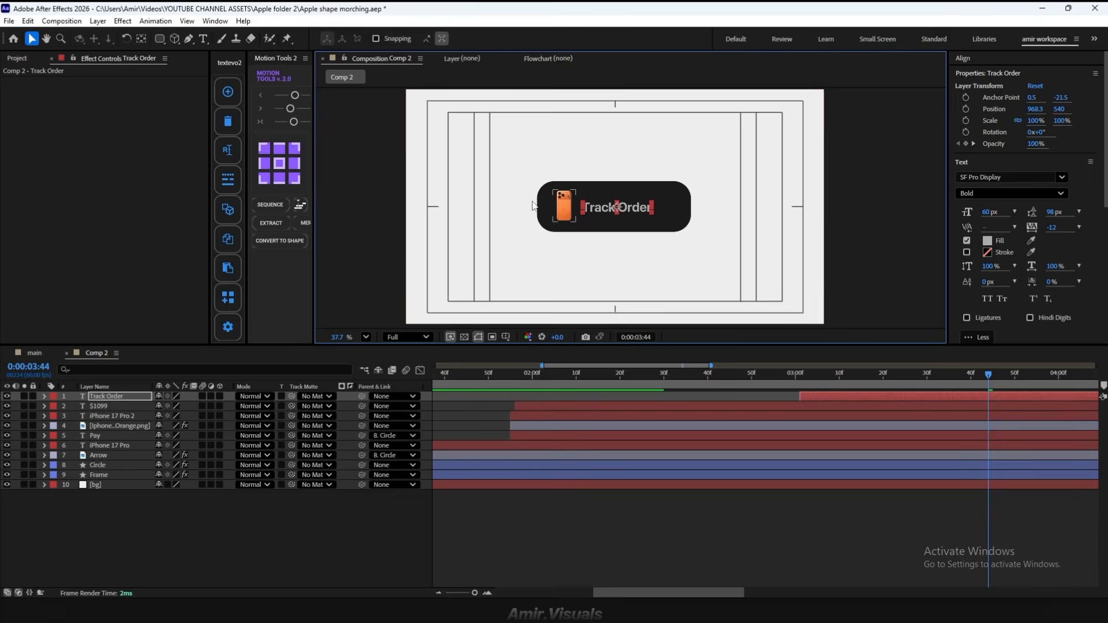
pyautogui.click(982, 58)
pyautogui.click(979, 96)
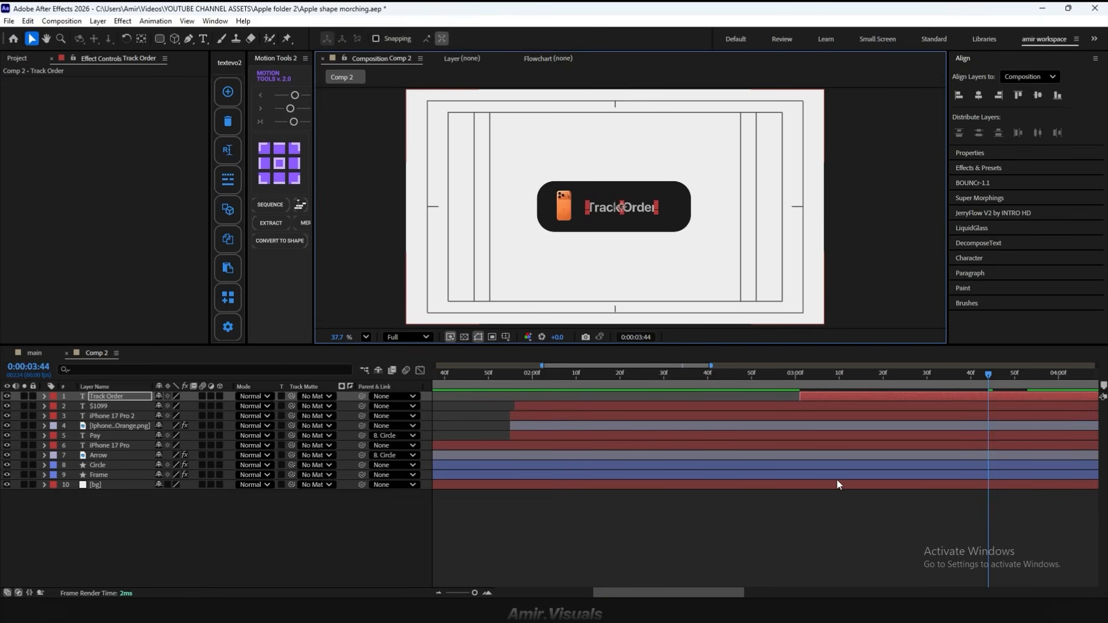
# Step: Deselect the text layer and turn off the Title/Action Safe overlay in the composition view
pyautogui.click(837, 494)
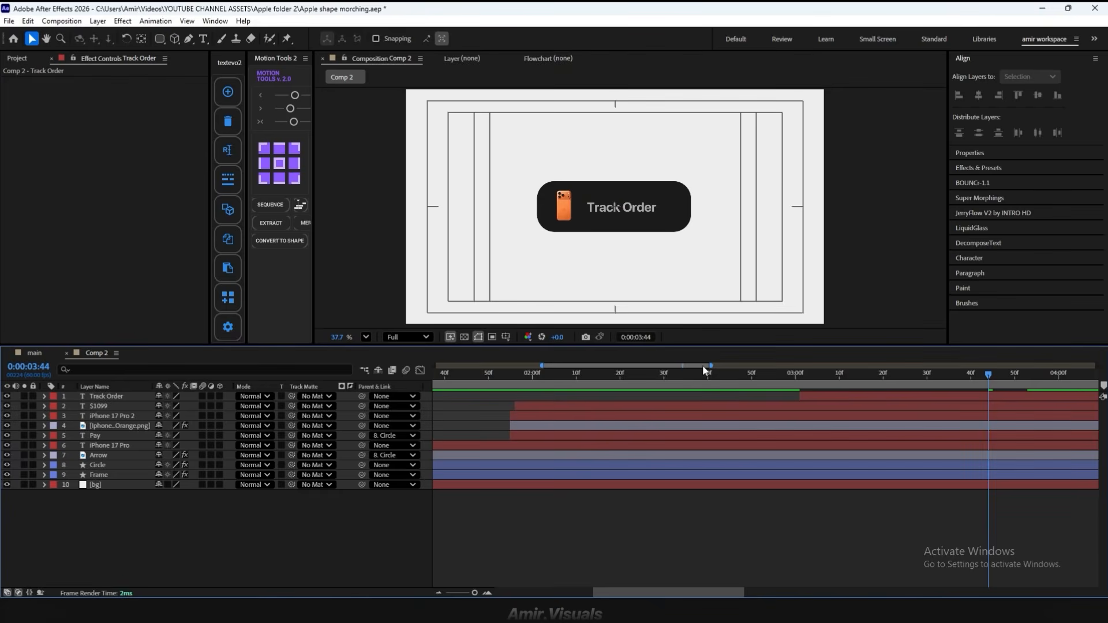
pyautogui.click(502, 338)
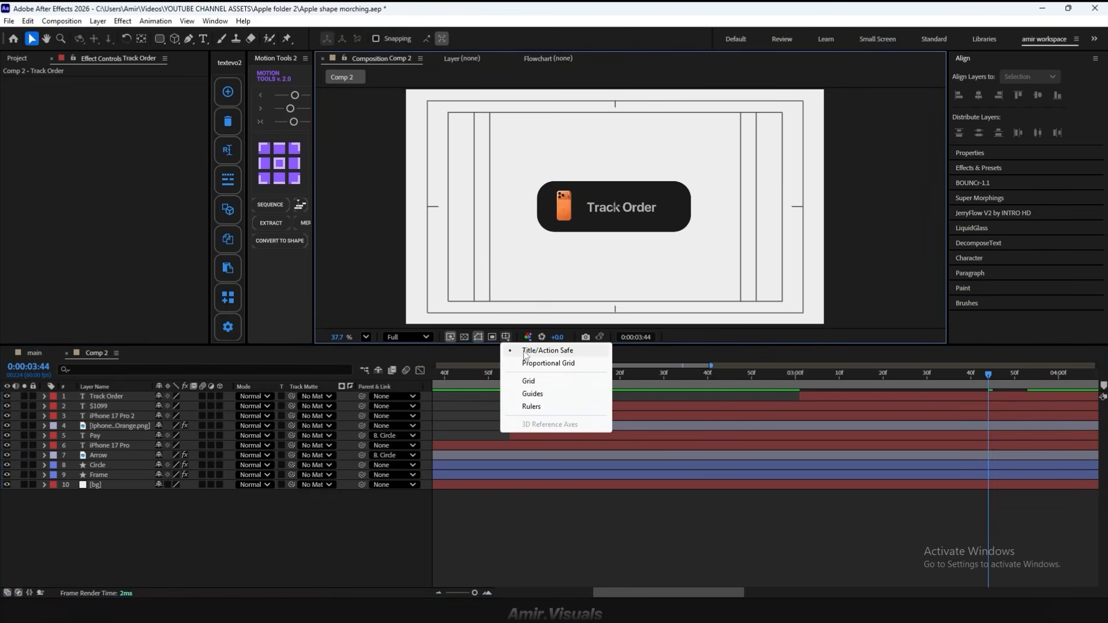
pyautogui.click(531, 352)
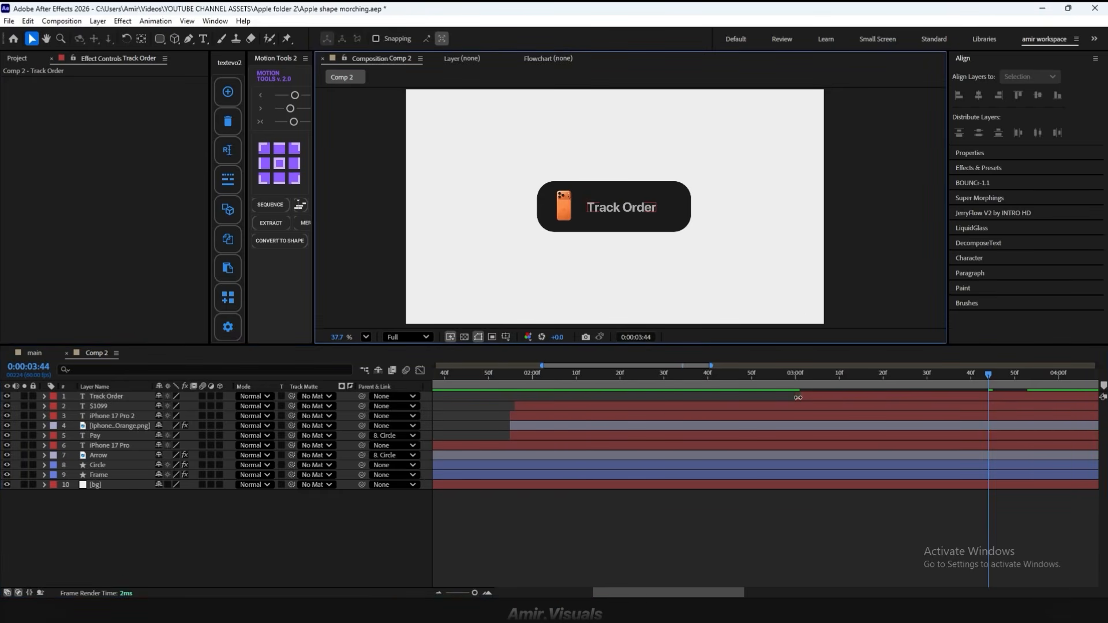
# Step: Set the Track Order layer's Scale to 130%
pyautogui.click(820, 398)
pyautogui.press('s')
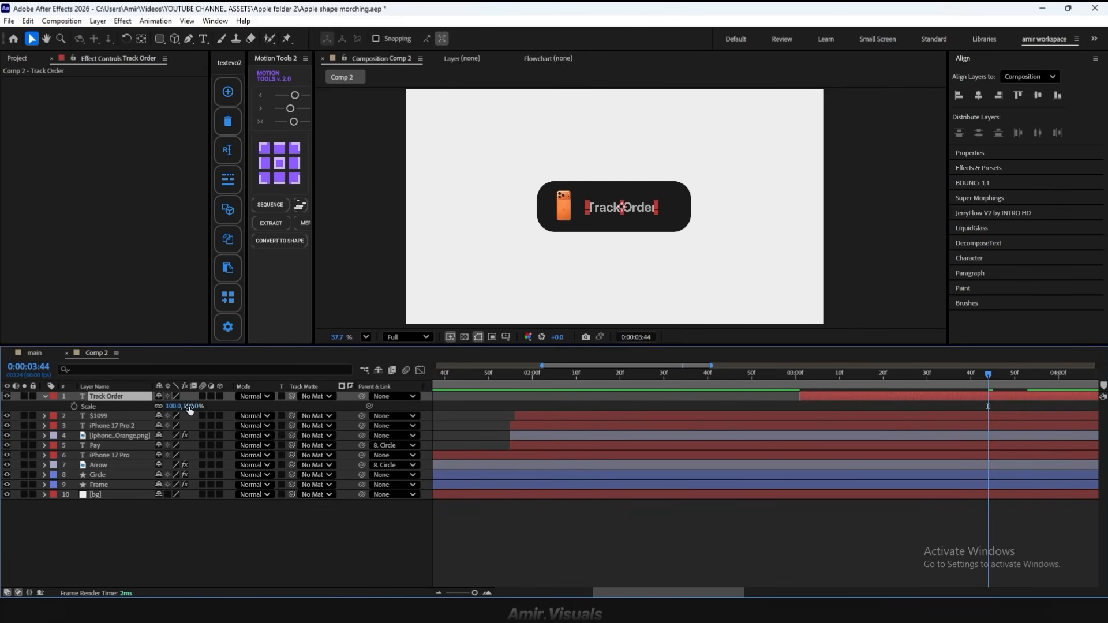
pyautogui.moveTo(174, 406); pyautogui.dragTo(212, 406)
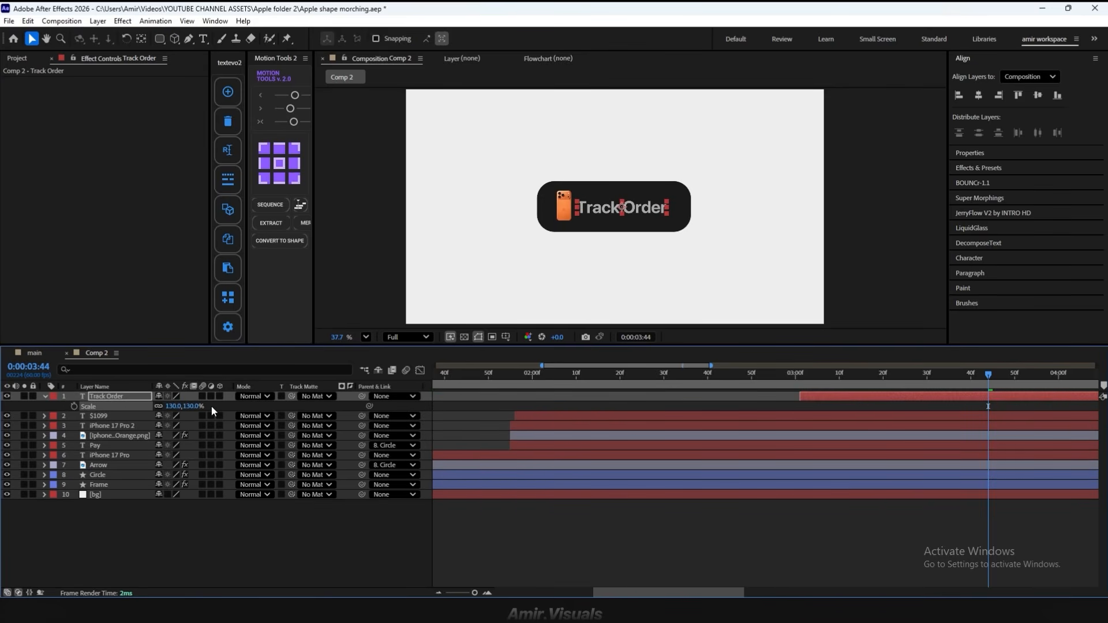
# Step: Nudge the enlarged Track Order text horizontally until it is evenly spaced between the iPhone and the pill's right end
pyautogui.hotkey('shift', 'Right')
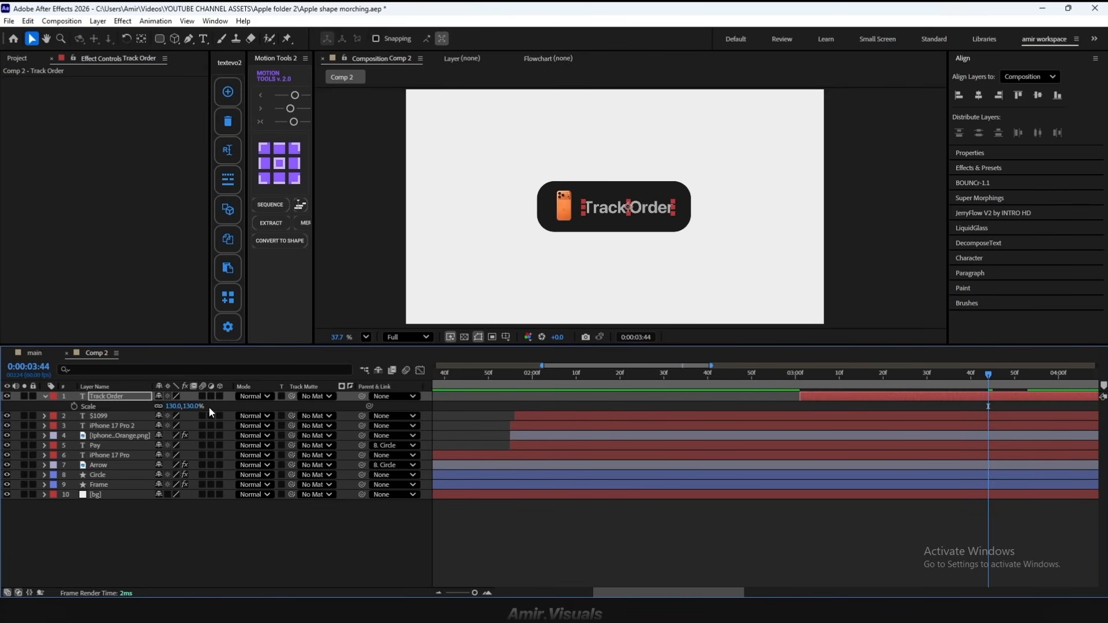
pyautogui.press('Left')
pyautogui.press('Left')
pyautogui.press('Left')
pyautogui.press('Left')
pyautogui.press('Left')
pyautogui.click(541, 534)
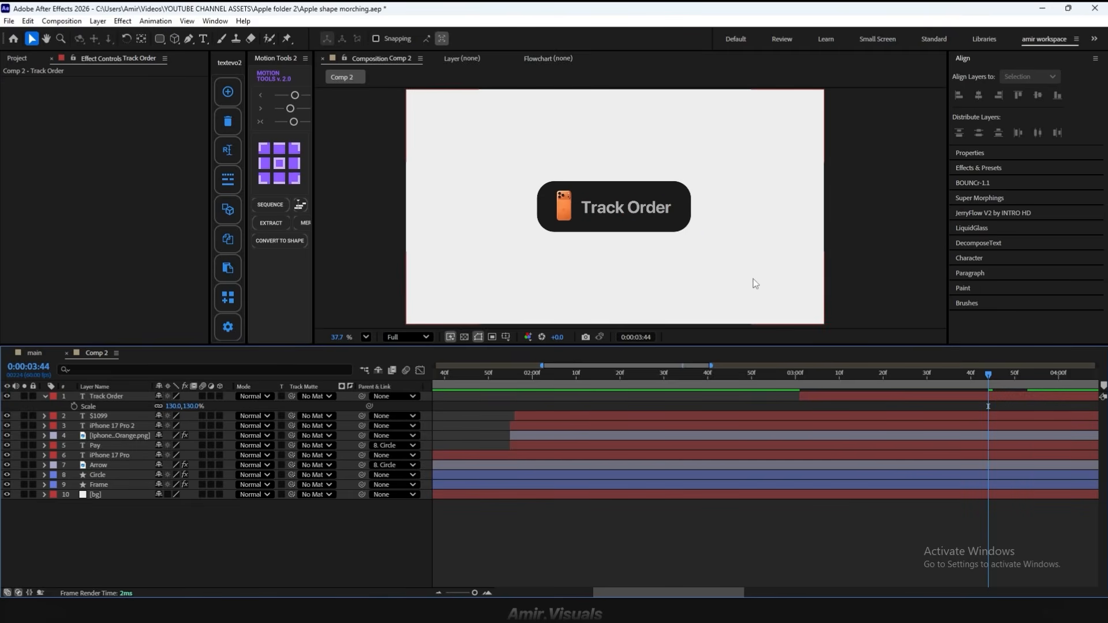
pyautogui.click(651, 209)
pyautogui.press('Left')
pyautogui.press('Left')
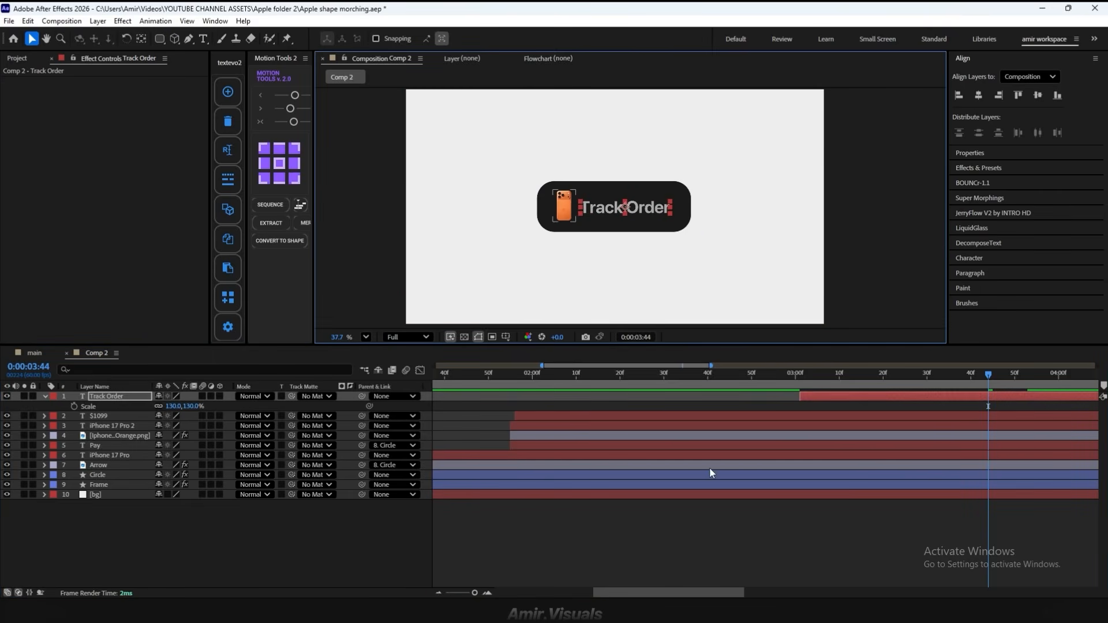
pyautogui.click(707, 521)
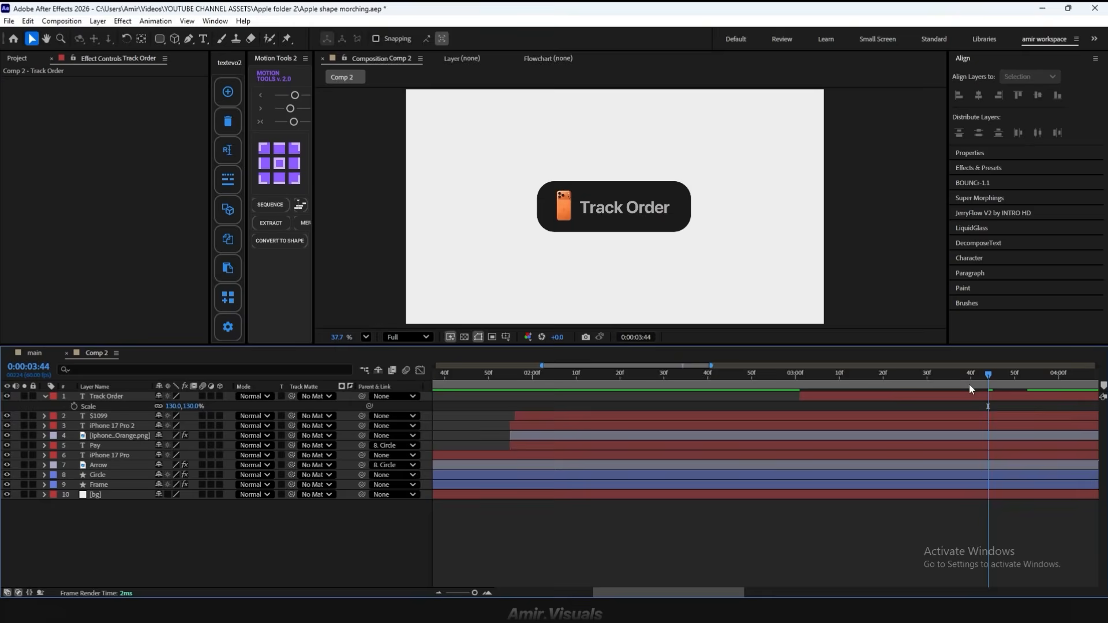
# Step: Preview the full morphing animation from its start through to the Track Order pill
pyautogui.press('space')
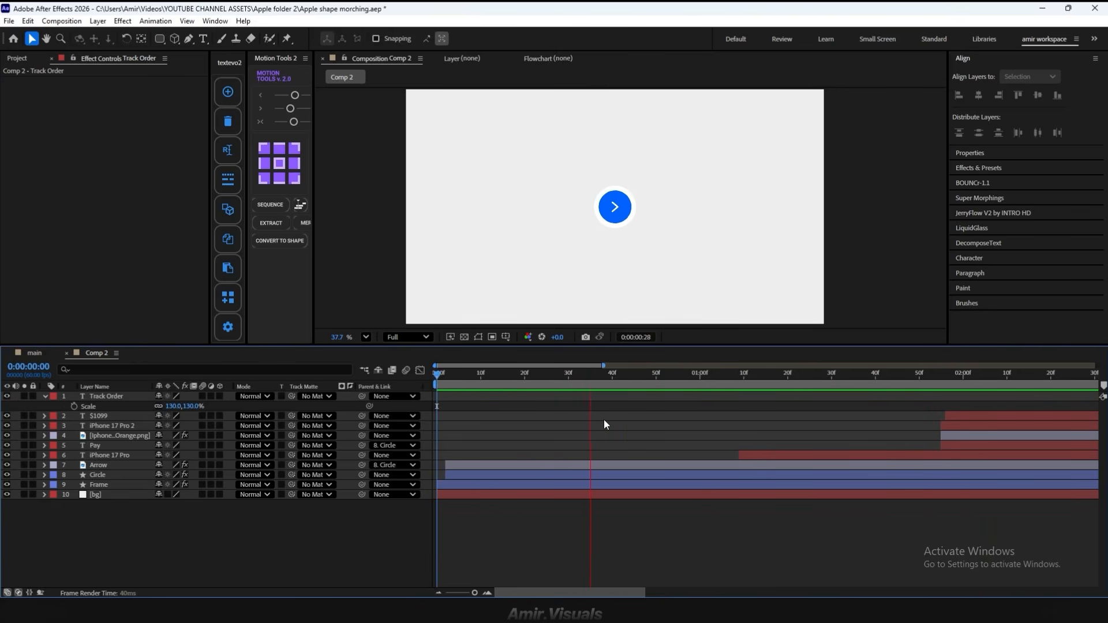
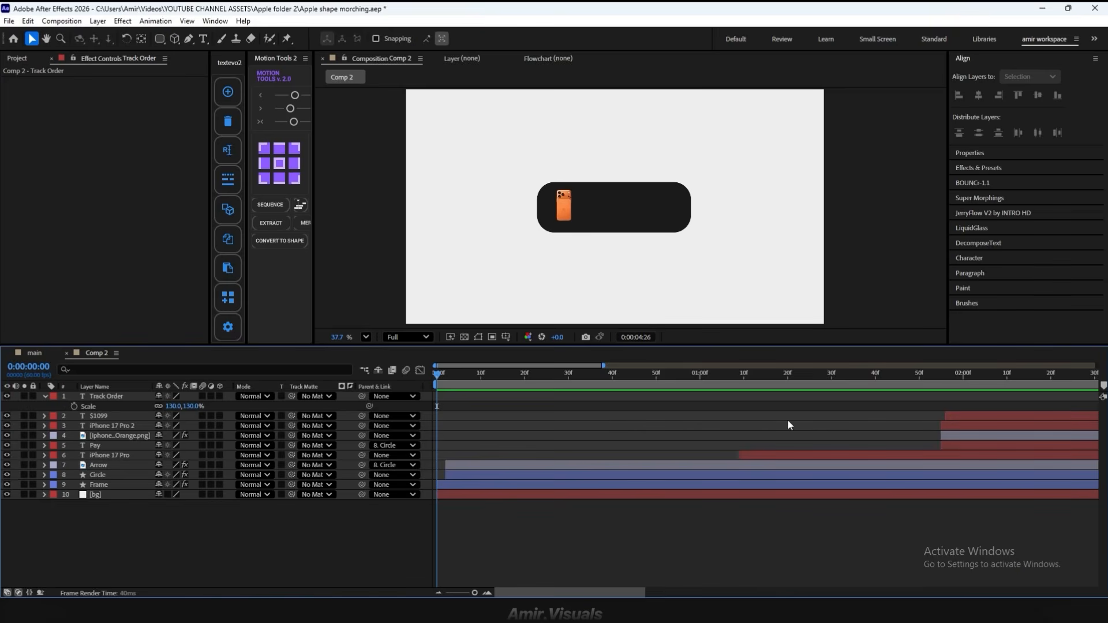
pyautogui.moveTo(964, 378); pyautogui.dragTo(1039, 407)
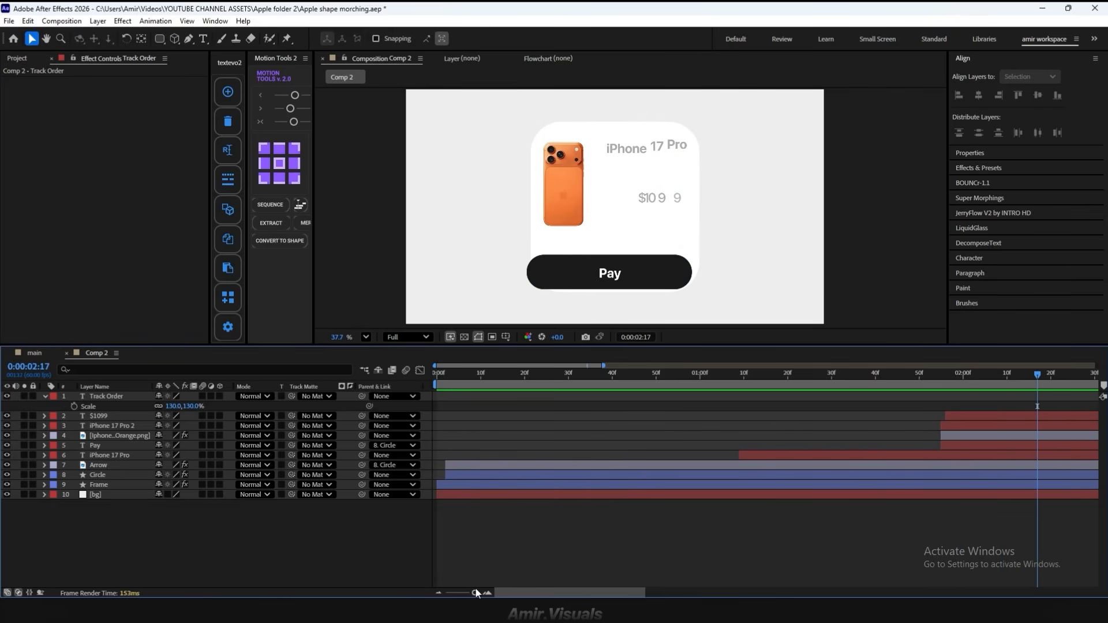
pyautogui.moveTo(476, 593); pyautogui.dragTo(449, 593)
pyautogui.press('space')
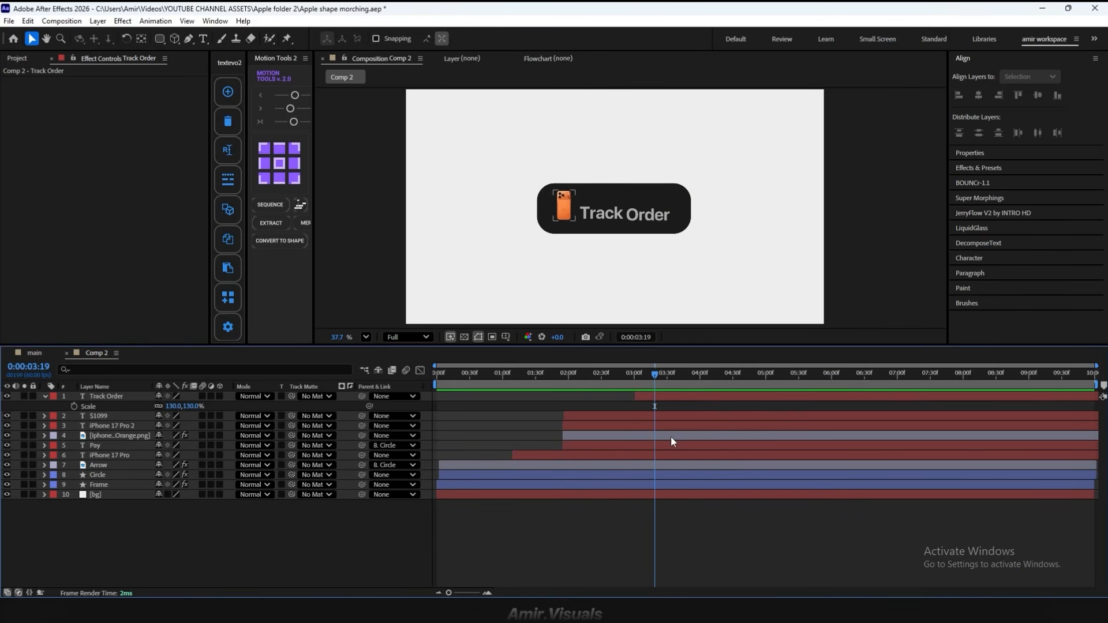
# Step: Reveal the Circle layer's keyframes and add a Color keyframe at 0:00:02:53
pyautogui.click(661, 465)
pyautogui.click(659, 478)
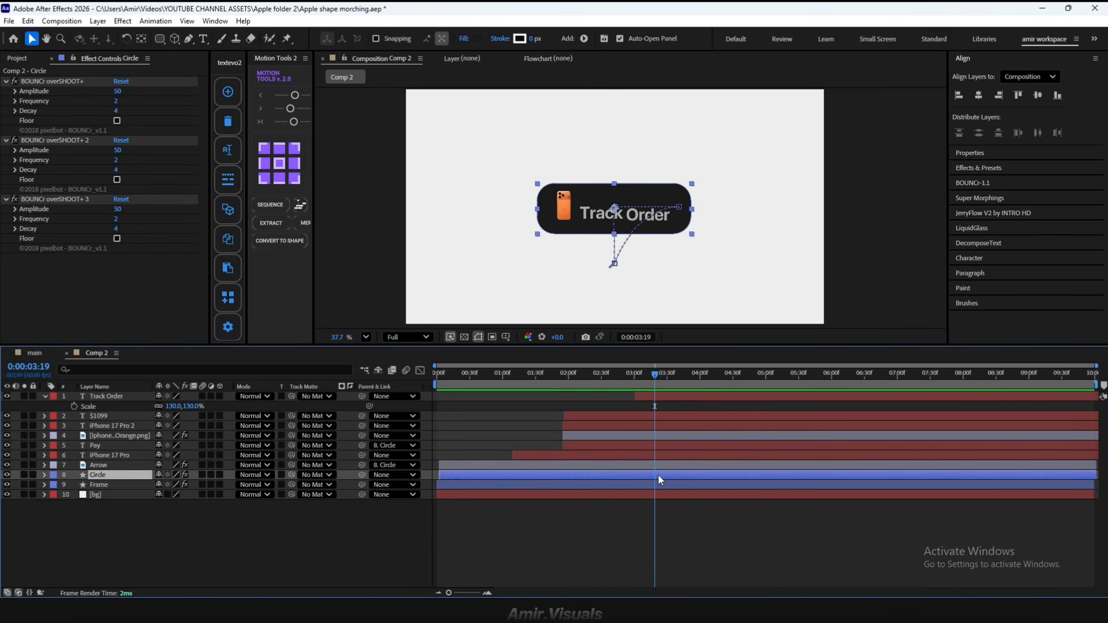
pyautogui.press('u')
pyautogui.moveTo(652, 373); pyautogui.dragTo(625, 378)
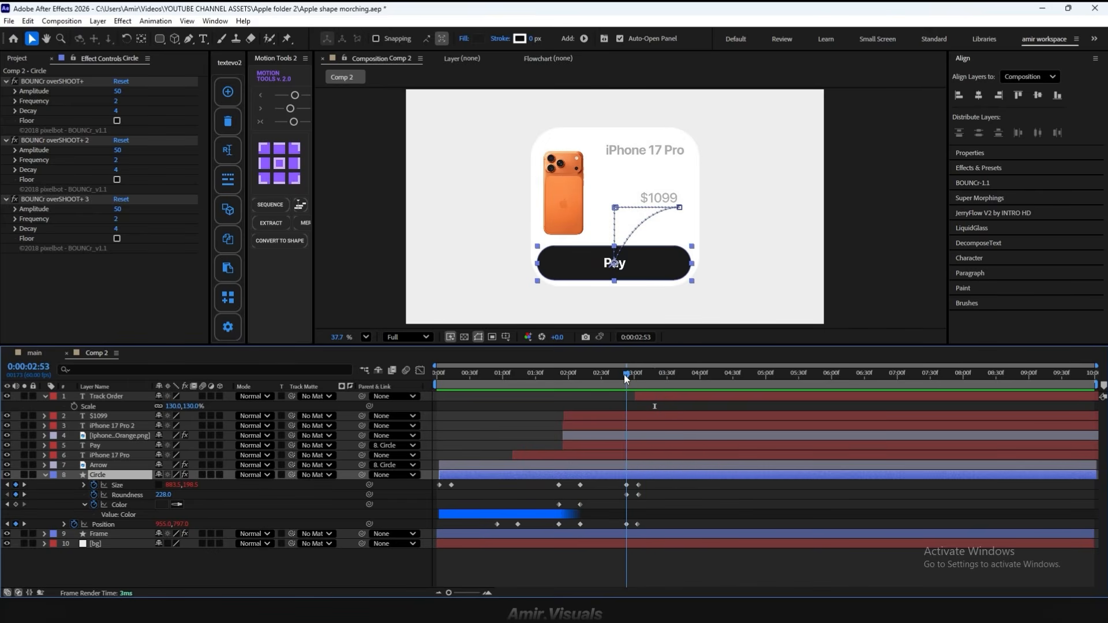
pyautogui.click(488, 593)
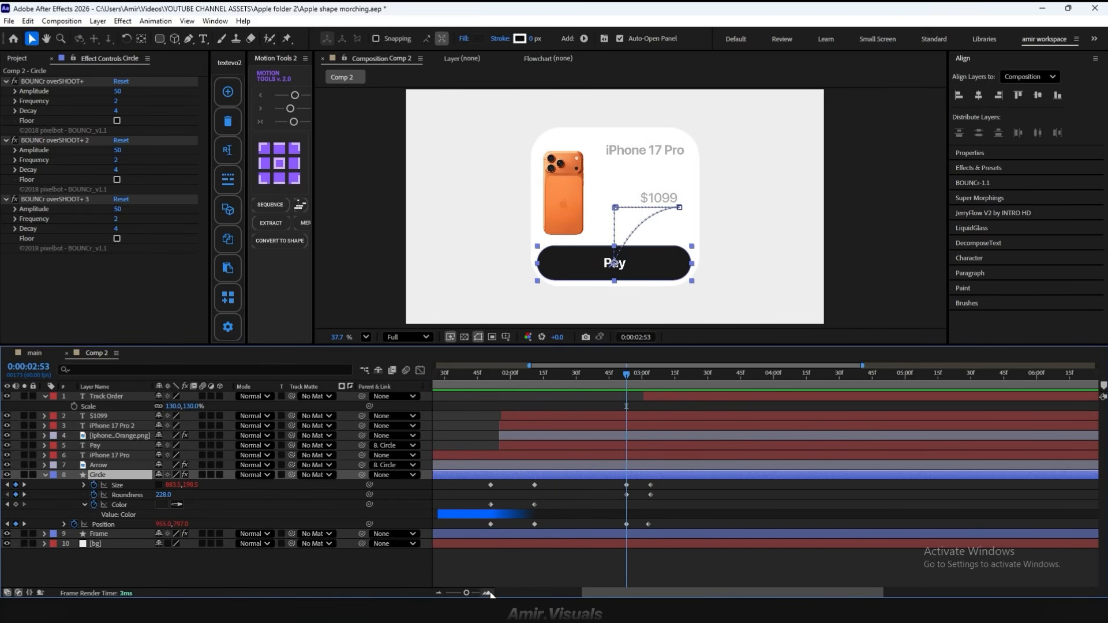
pyautogui.click(490, 524)
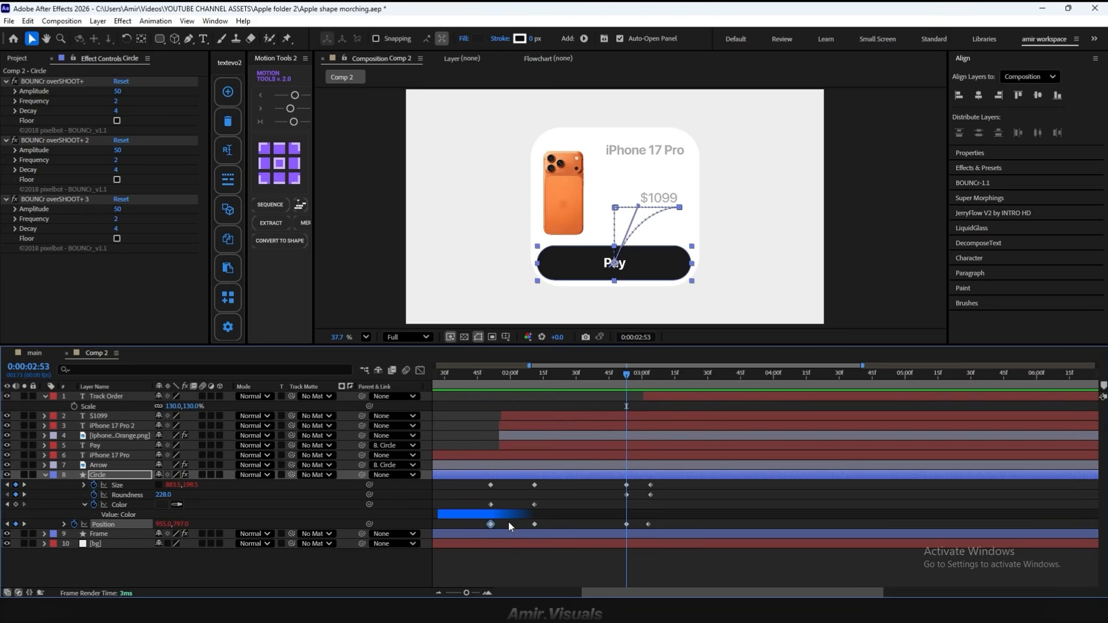
pyautogui.click(628, 501)
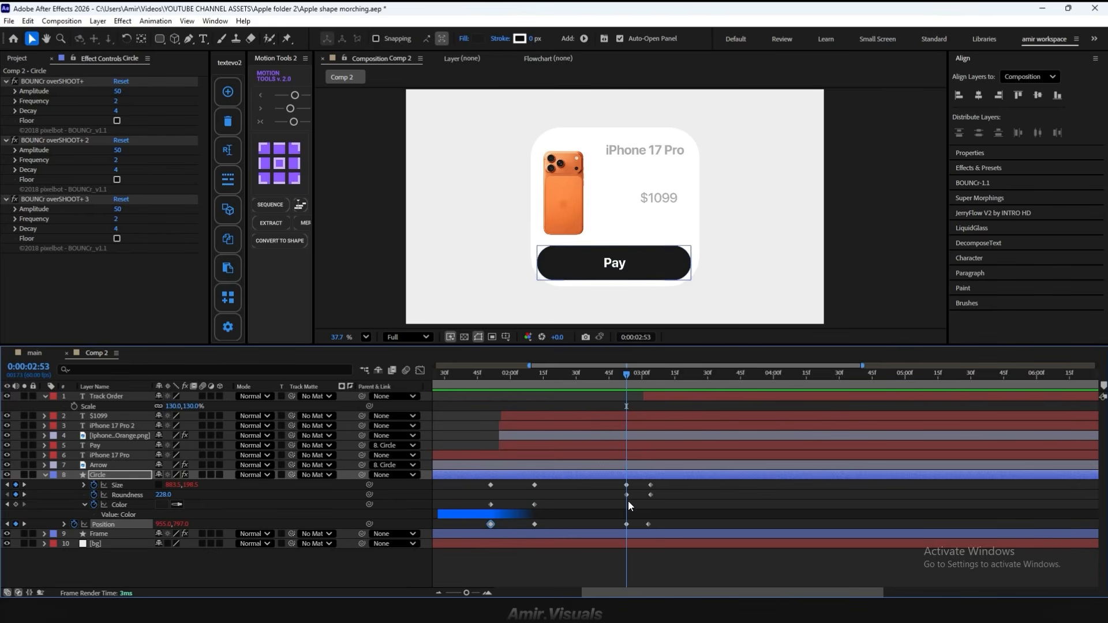
pyautogui.click(16, 504)
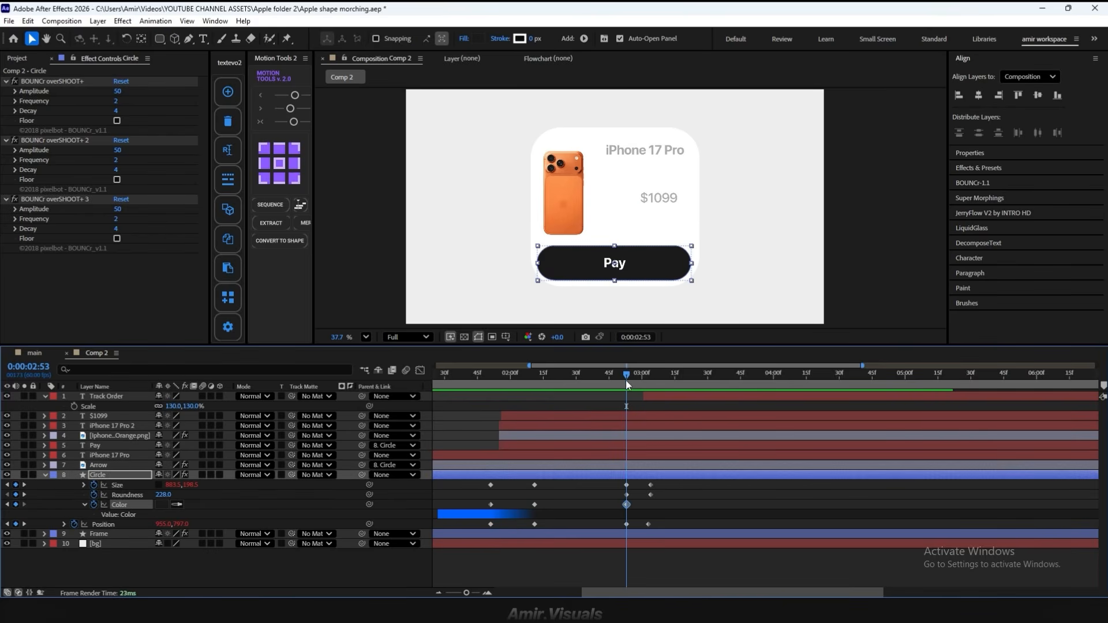
# Step: Copy the Circle's earlier blue Color keyframe to 0:00:03:03 and preview the change from dark to blue
pyautogui.moveTo(625, 376); pyautogui.dragTo(650, 376)
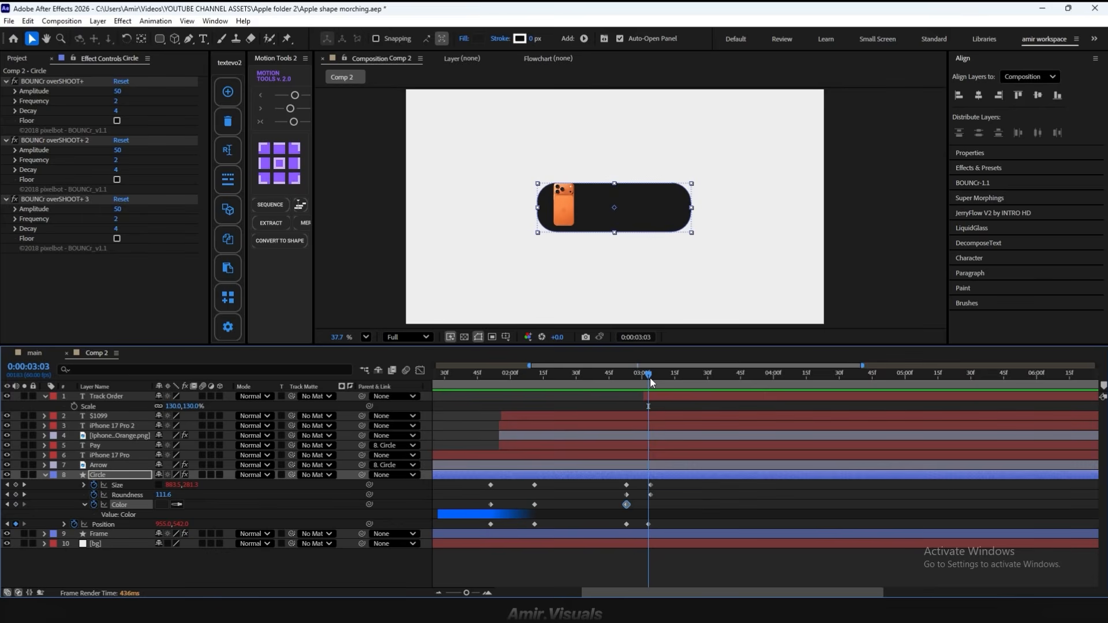
pyautogui.hotkey('ctrl', 'v')
pyautogui.click(658, 355)
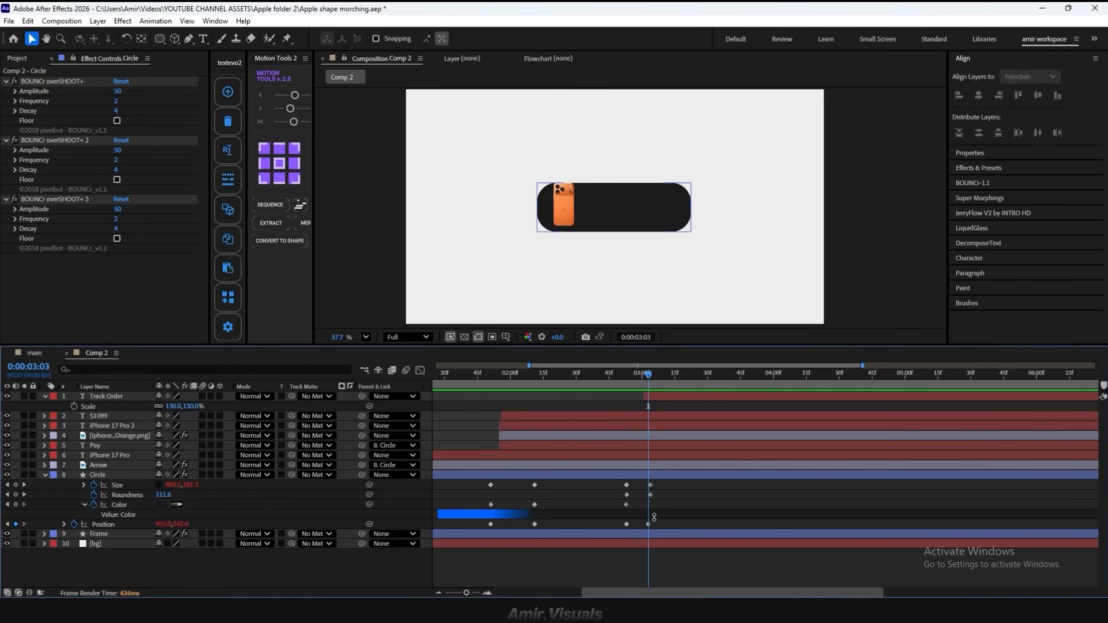
pyautogui.click(491, 505)
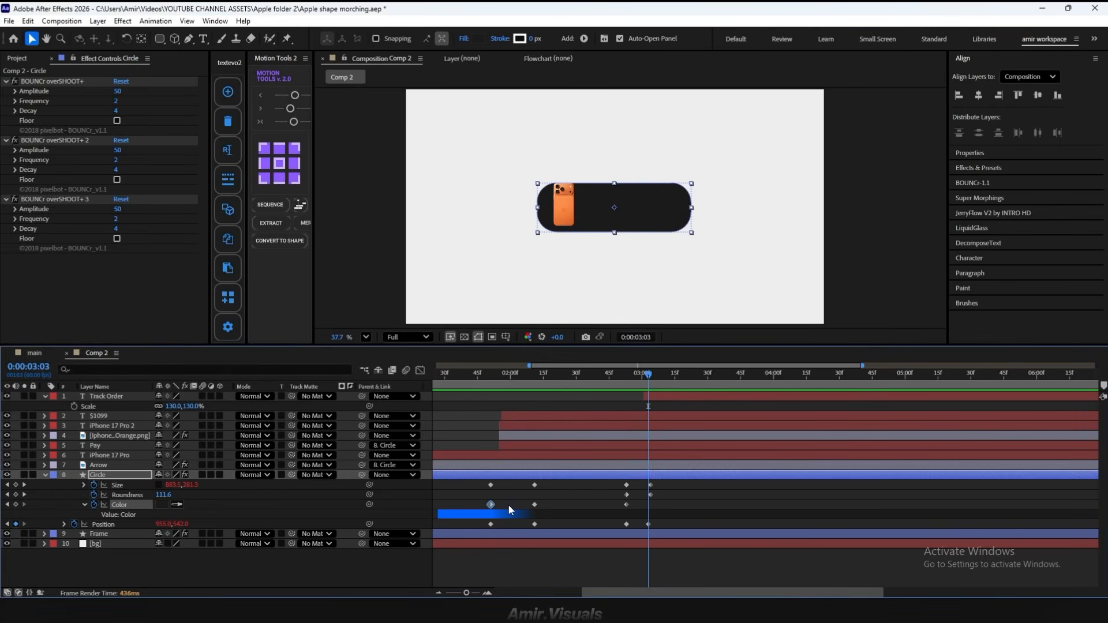
pyautogui.hotkey('ctrl', 'v')
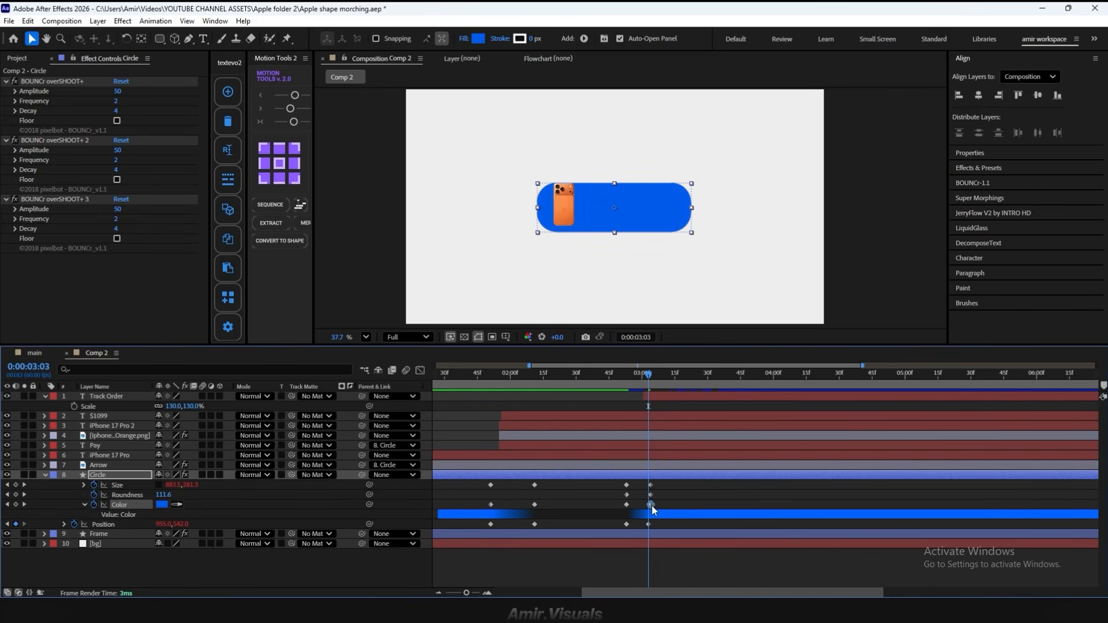
pyautogui.moveTo(647, 379); pyautogui.dragTo(589, 380)
pyautogui.press('space')
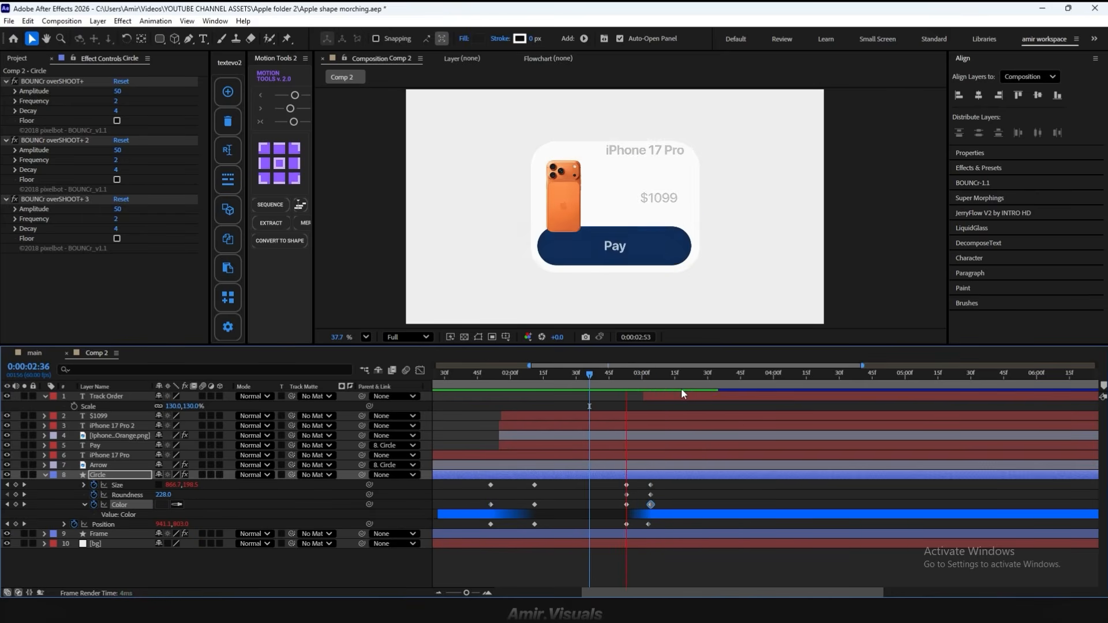
# Step: Set the Track Order text's fill colour to white (FFFFFF) and preview the animation from 0:00:01:45
pyautogui.click(705, 399)
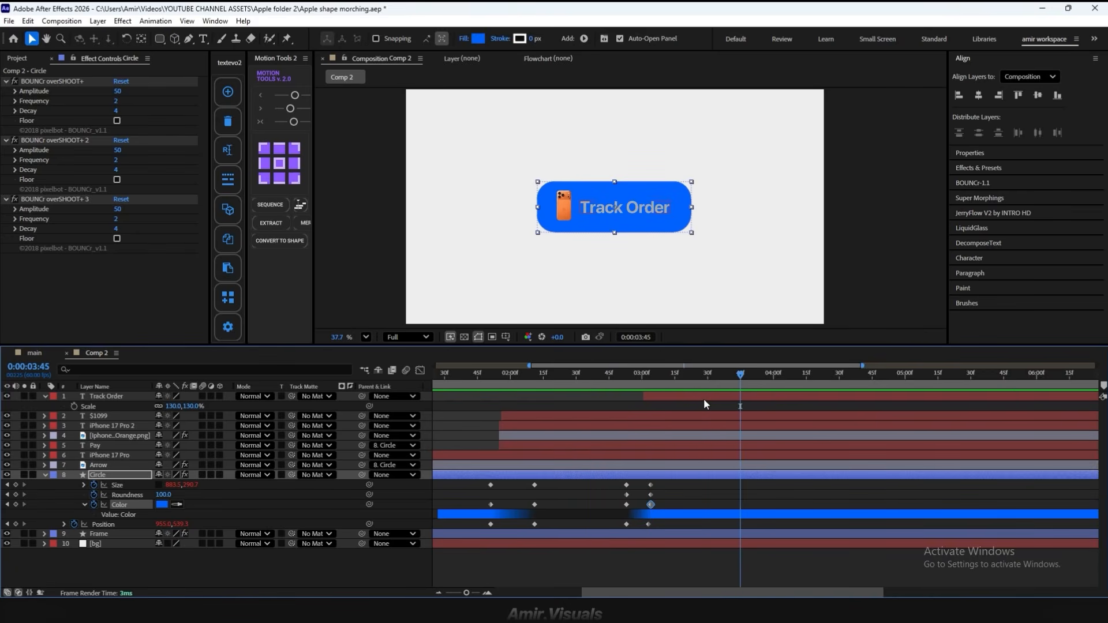
pyautogui.hotkey('ctrl', 't')
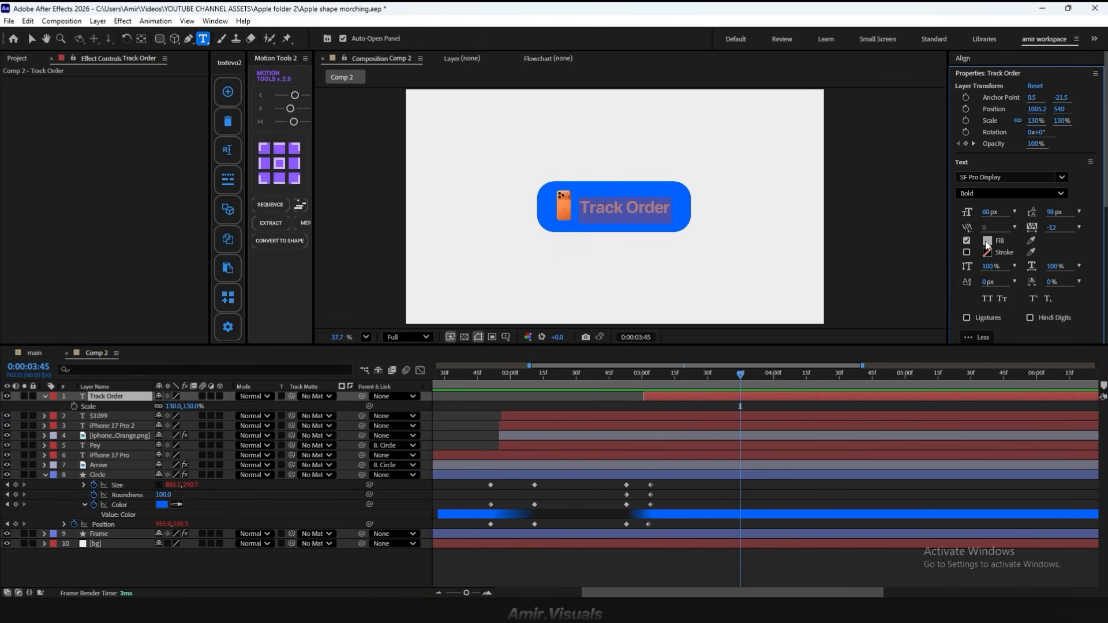
pyautogui.click(987, 241)
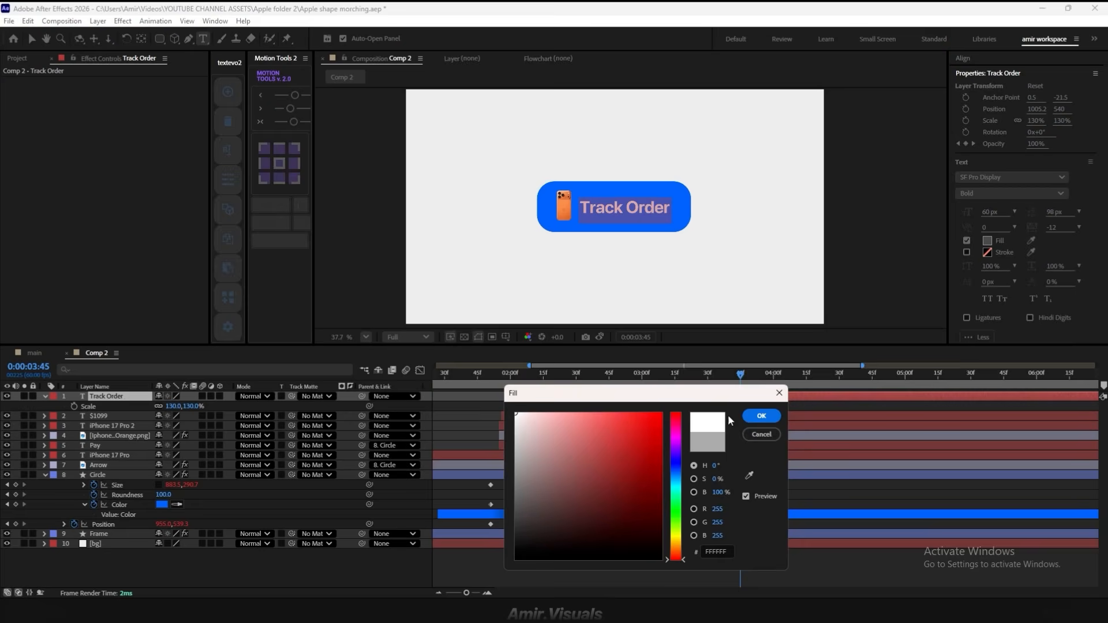
pyautogui.click(761, 416)
pyautogui.click(741, 488)
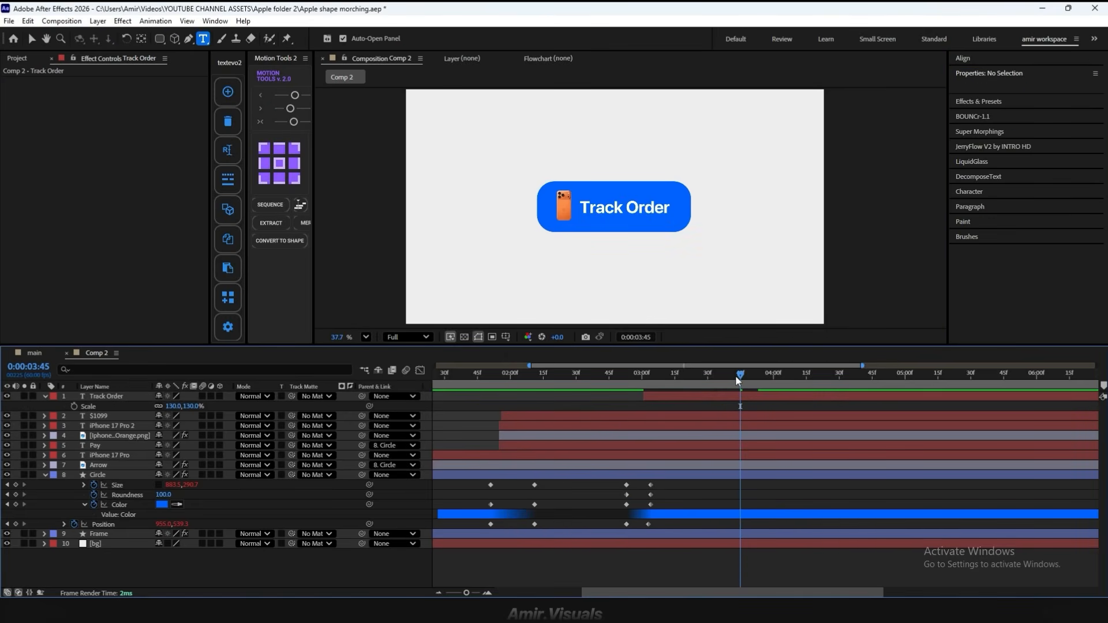
pyautogui.moveTo(736, 375); pyautogui.dragTo(478, 427)
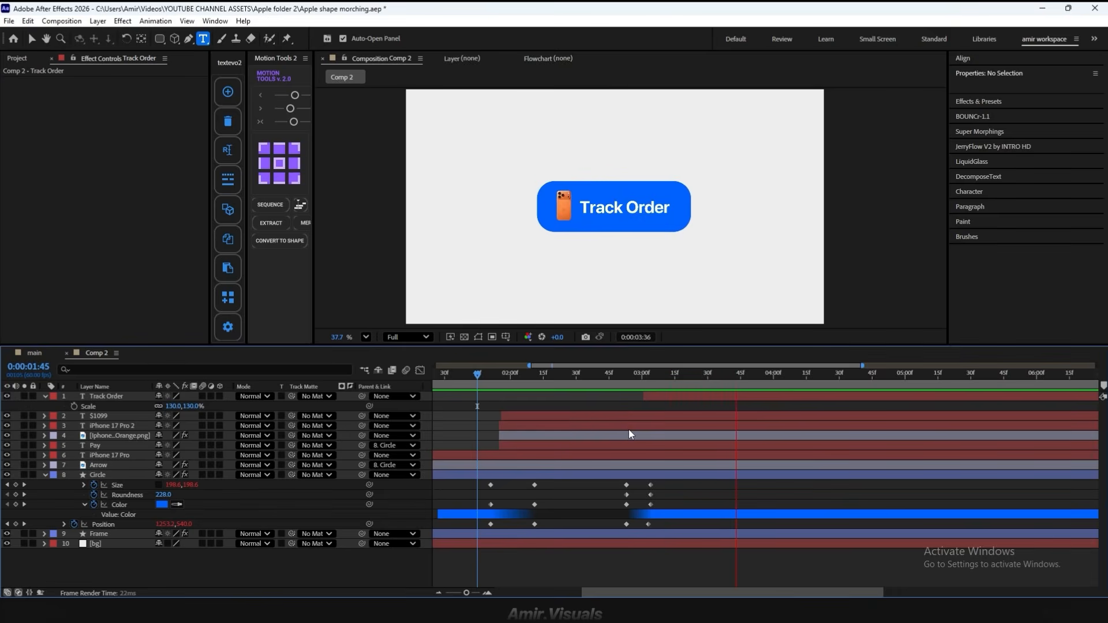
# Step: Stop the preview and collapse all revealed layer properties in the Comp 2 timeline
pyautogui.click(710, 376)
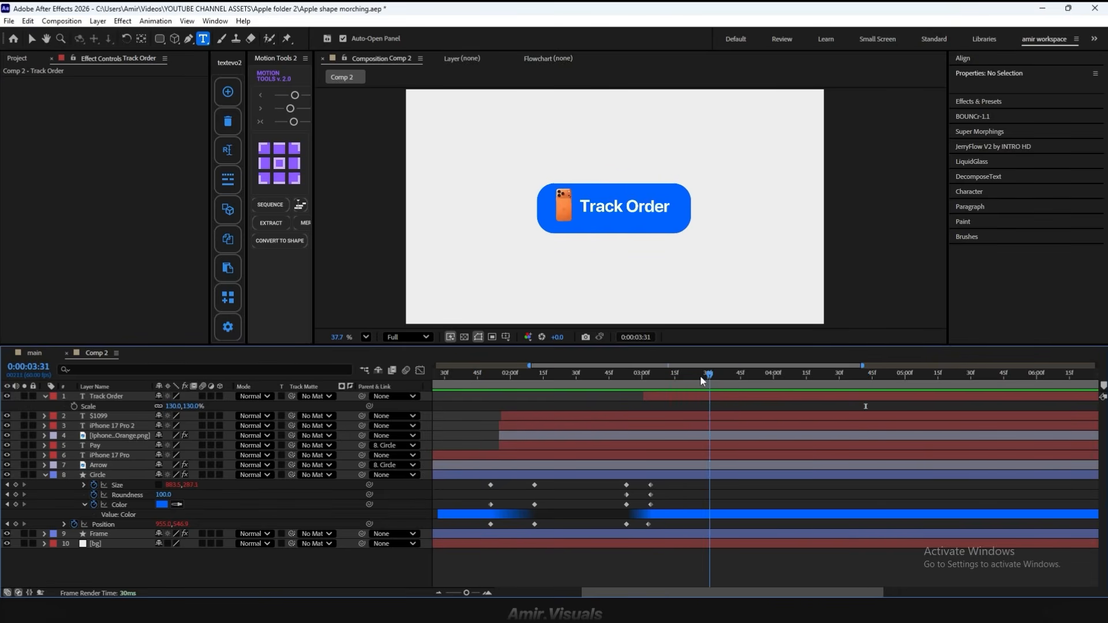
pyautogui.click(704, 398)
pyautogui.press('t')
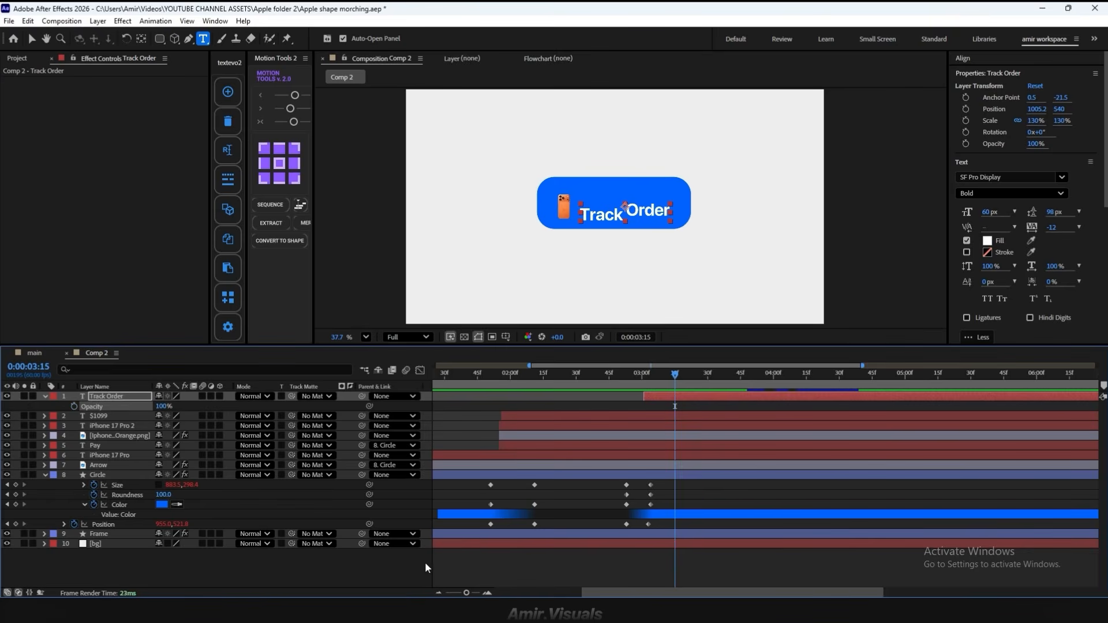
pyautogui.click(513, 564)
pyautogui.press('u')
pyautogui.press('u')
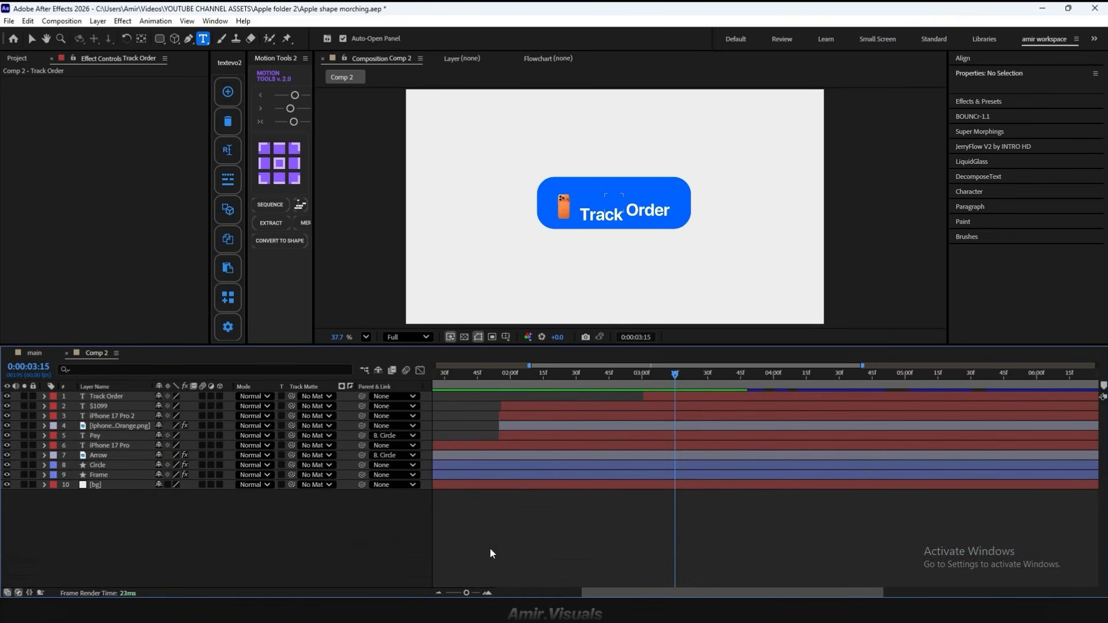
# Step: Add a new null object to the Comp 2 composition
pyautogui.rightClick(363, 549)
pyautogui.moveTo(438, 407)
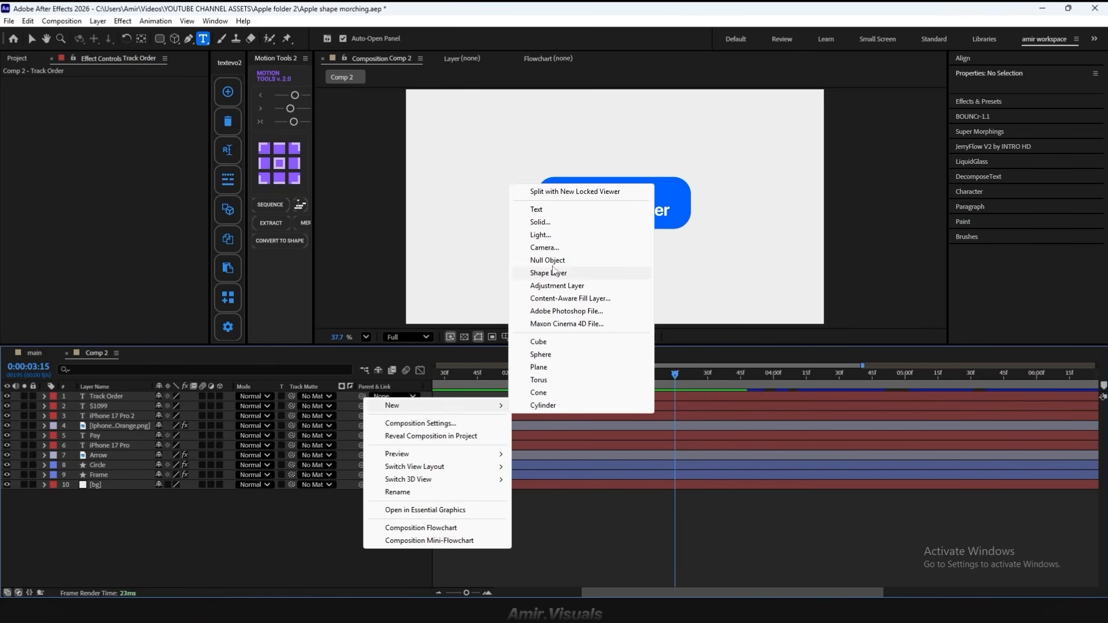
pyautogui.click(558, 261)
# Step: Parent the Circle, Frame, iPhone 17 Pro, iPhone image, iPhone 17 Pro 2, $1099 and Track Order layers to the null
pyautogui.click(98, 475)
pyautogui.keyDown('ctrl'); pyautogui.click(99, 485); pyautogui.keyUp('ctrl')
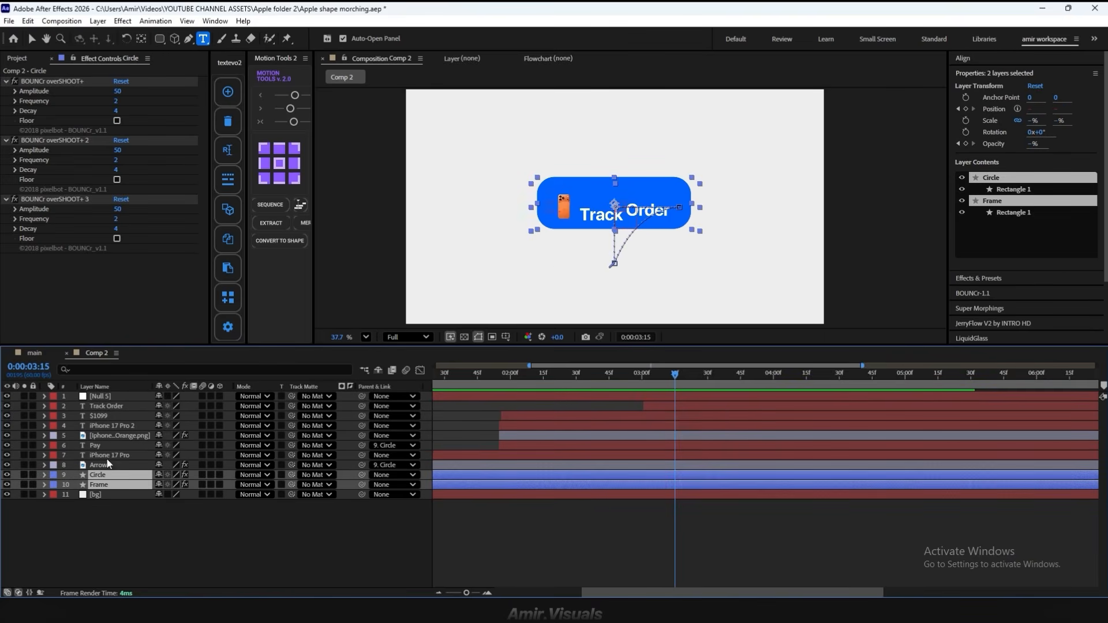
pyautogui.keyDown('ctrl'); pyautogui.click(110, 455); pyautogui.keyUp('ctrl')
pyautogui.keyDown('ctrl'); pyautogui.click(120, 435); pyautogui.keyUp('ctrl')
pyautogui.keyDown('ctrl'); pyautogui.click(115, 425); pyautogui.keyUp('ctrl')
pyautogui.keyDown('ctrl'); pyautogui.click(116, 415); pyautogui.keyUp('ctrl')
pyautogui.keyDown('ctrl'); pyautogui.click(127, 406); pyautogui.keyUp('ctrl')
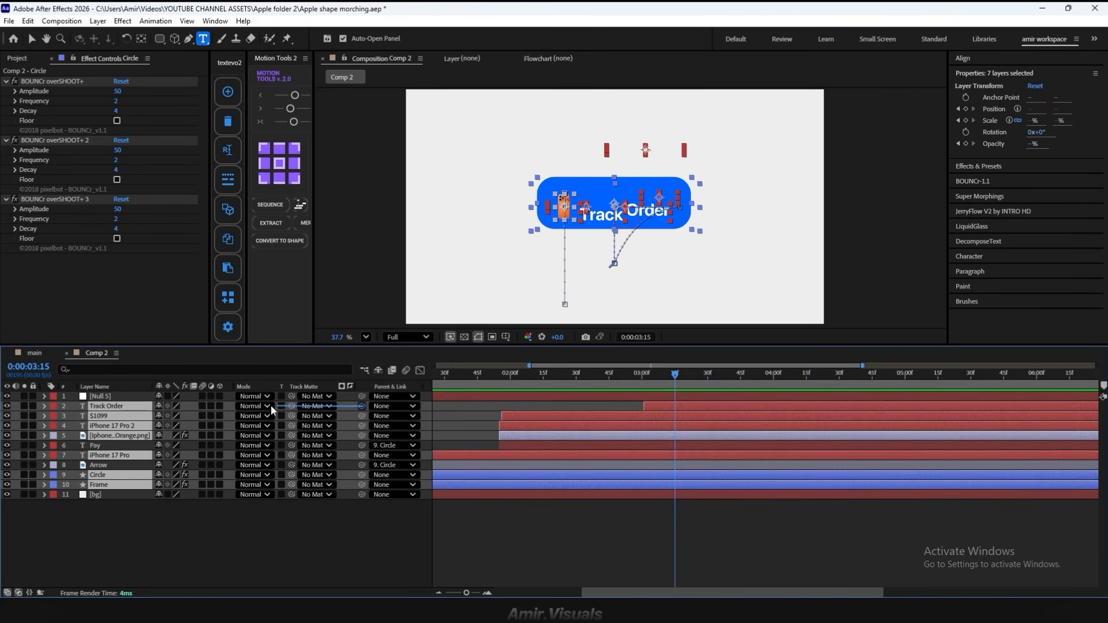
pyautogui.moveTo(271, 406); pyautogui.dragTo(132, 398)
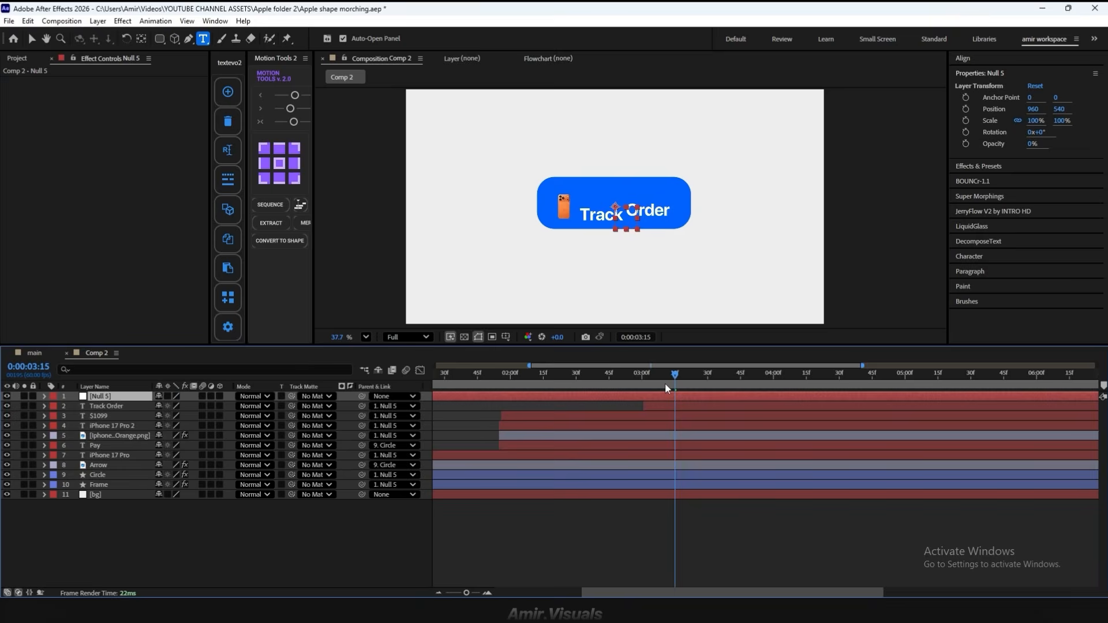
# Step: Add Rotation keyframes to the null at 0:00:02:58, 0:00:03:01 and 0:00:03:04
pyautogui.moveTo(665, 382); pyautogui.dragTo(647, 382)
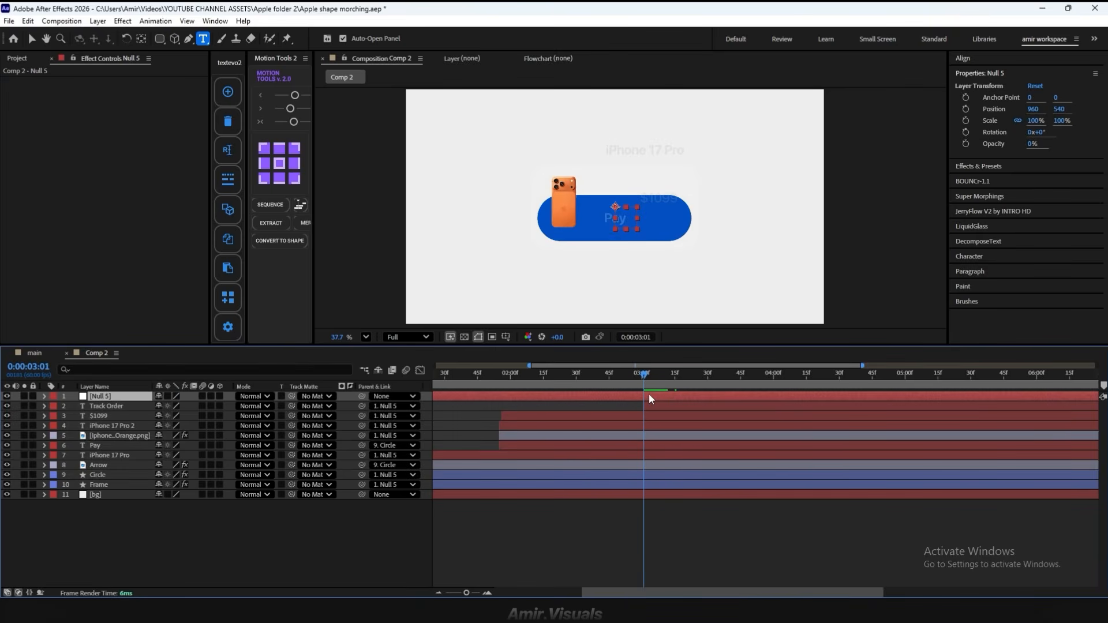
pyautogui.press('r')
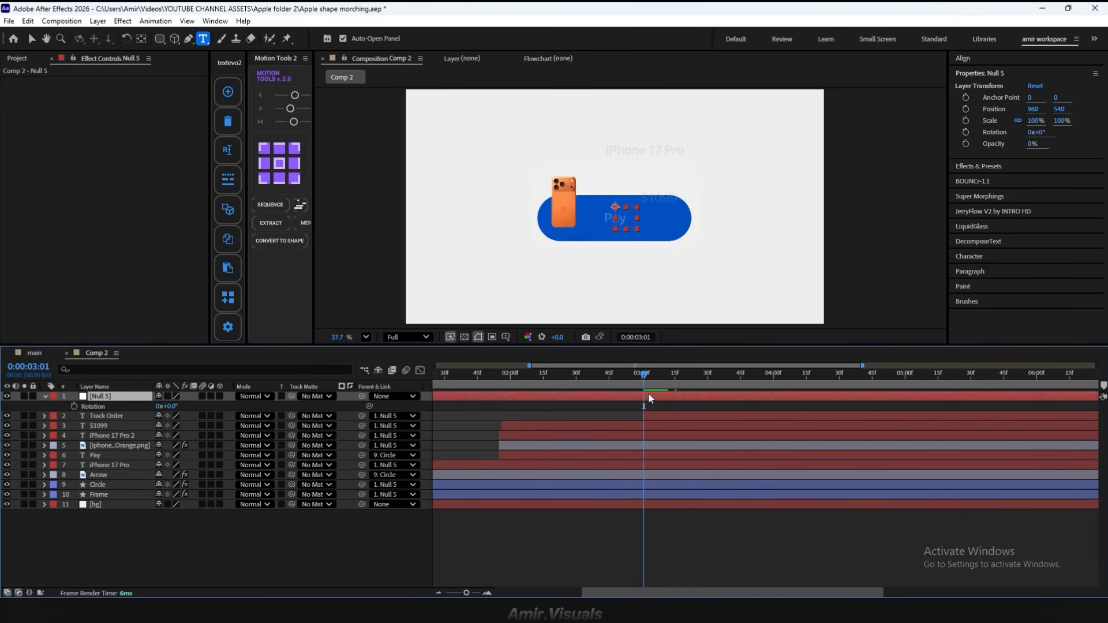
pyautogui.click(74, 406)
pyautogui.press('pagedown')
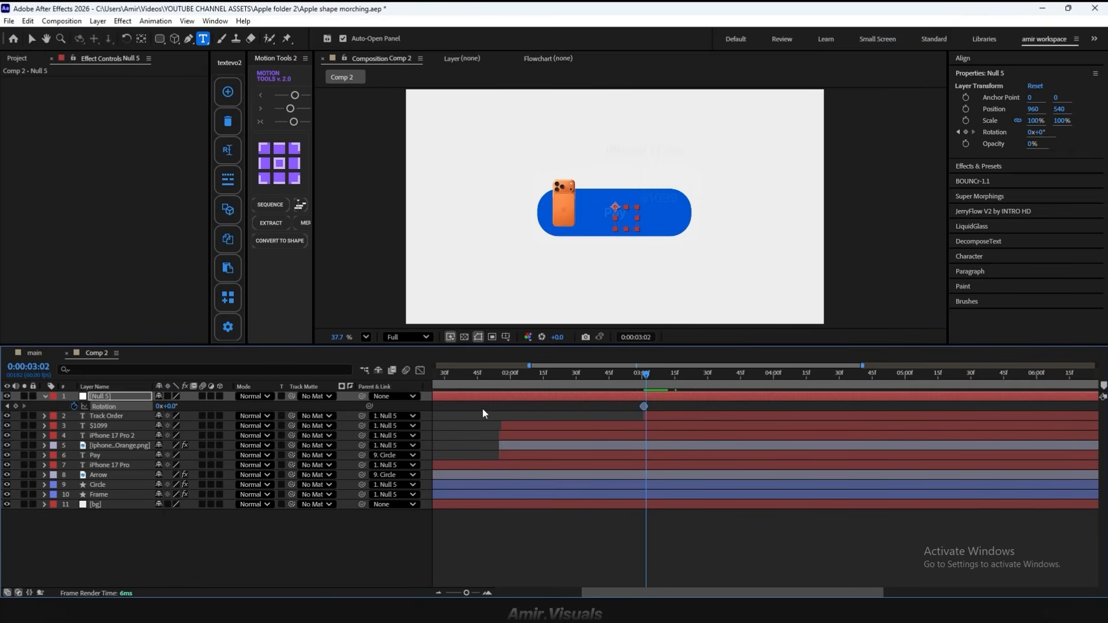
pyautogui.press('pageup')
pyautogui.press('pageup')
pyautogui.press('pageup')
pyautogui.press('pageup')
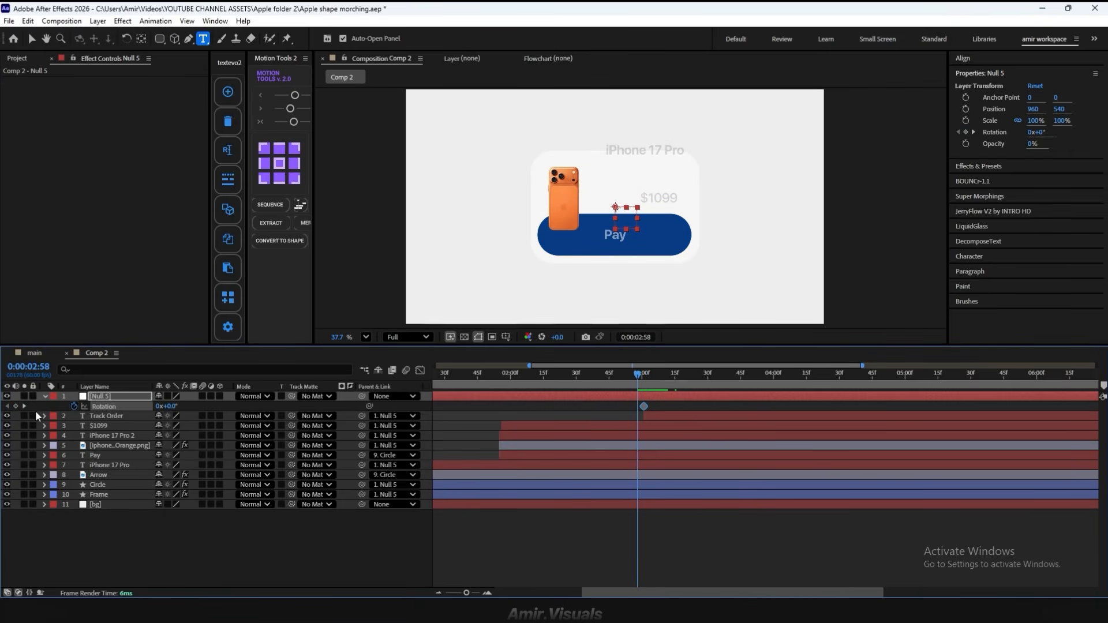
pyautogui.click(488, 593)
pyautogui.moveTo(637, 378); pyautogui.dragTo(661, 384)
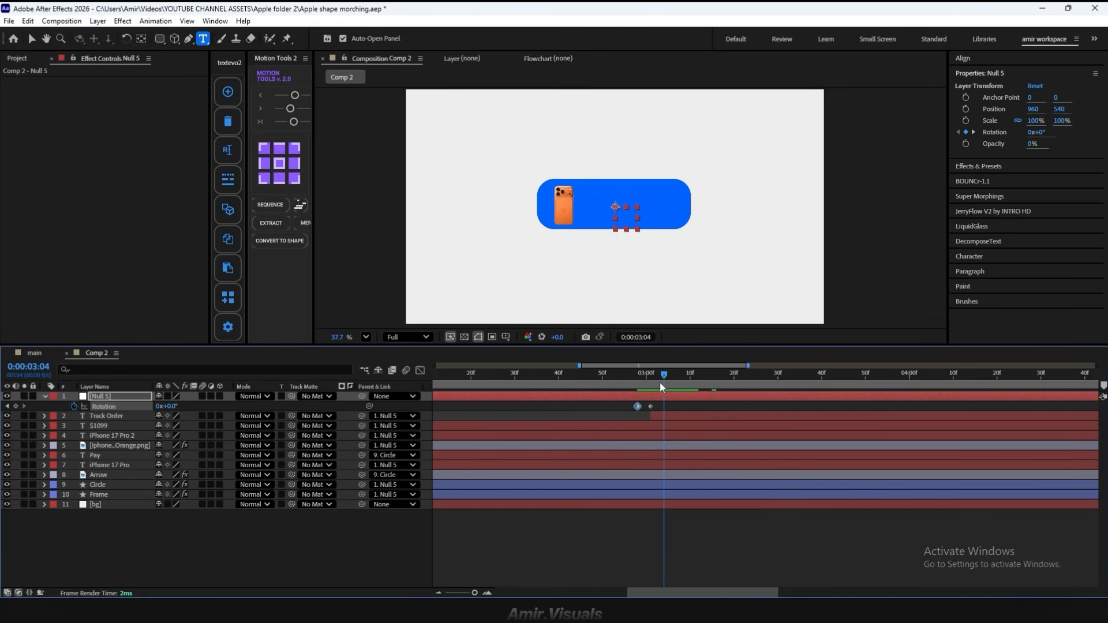
# Step: Set the null's middle Rotation keyframe at 0:00:03:01 to 2°
pyautogui.click(8, 407)
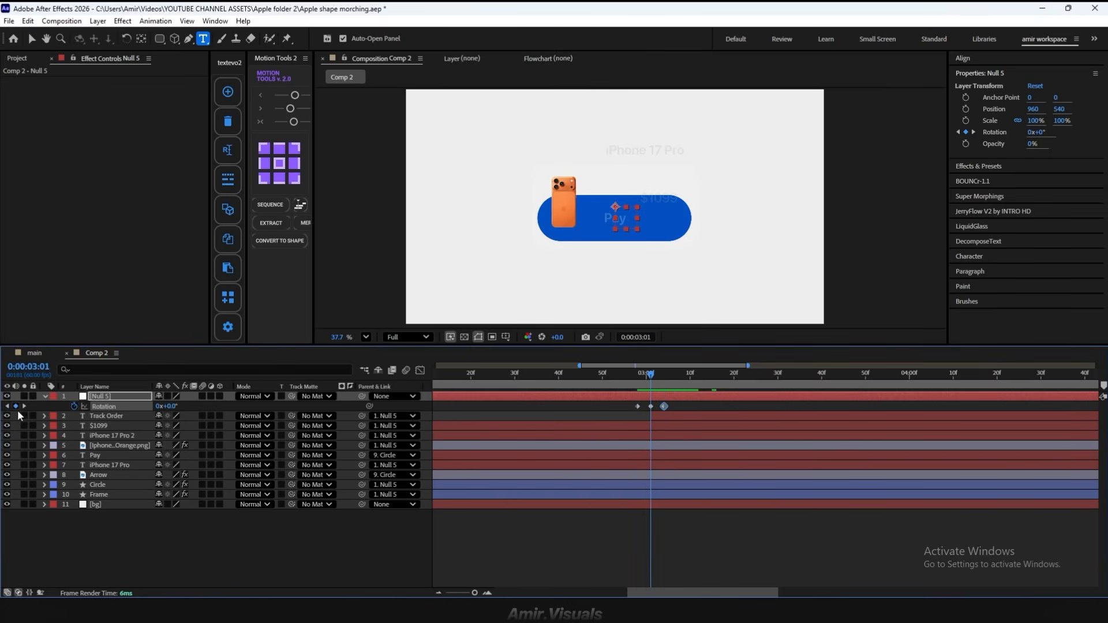
pyautogui.click(173, 406)
pyautogui.write('2')
pyautogui.click(267, 563)
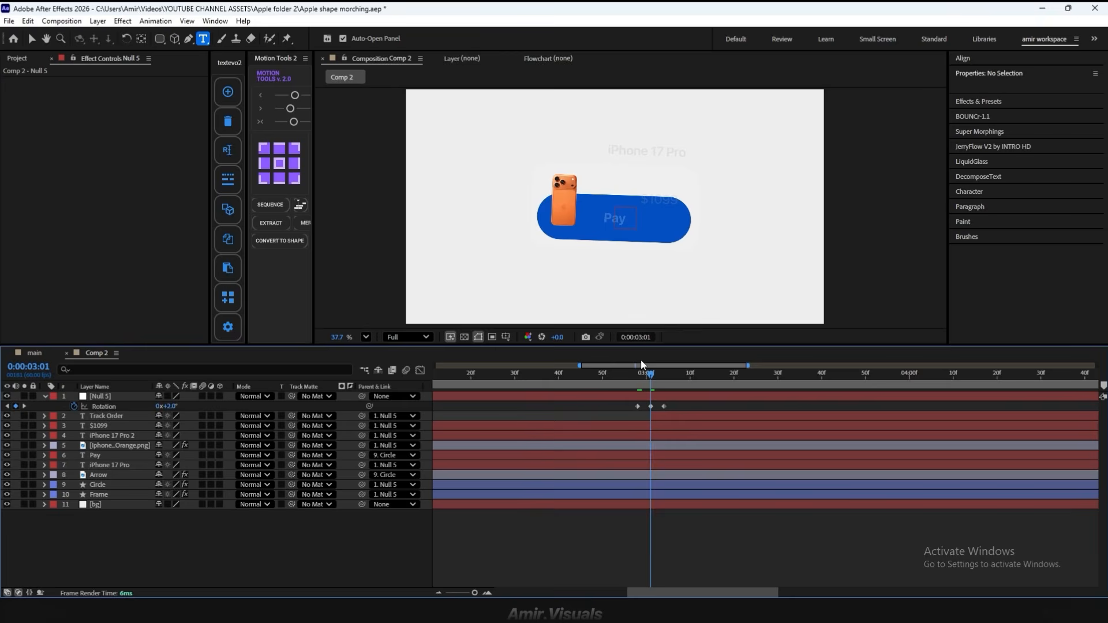
# Step: Apply the BOUNCr Overshoot+ expression to the null's three Rotation keyframes and preview the tilt
pyautogui.moveTo(675, 406); pyautogui.dragTo(614, 407)
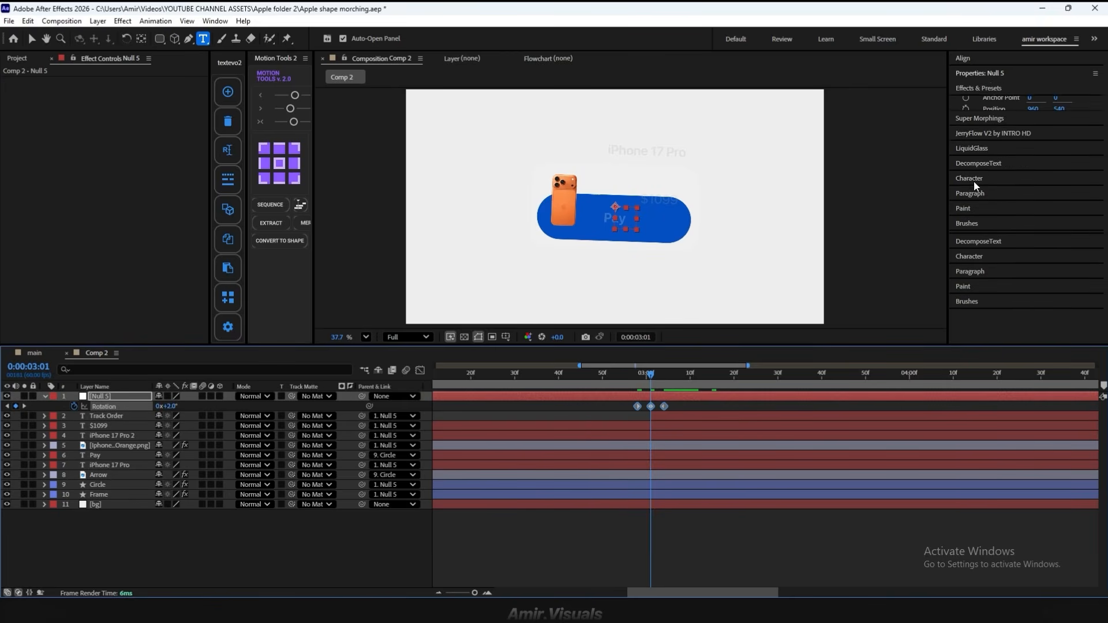
pyautogui.click(1009, 185)
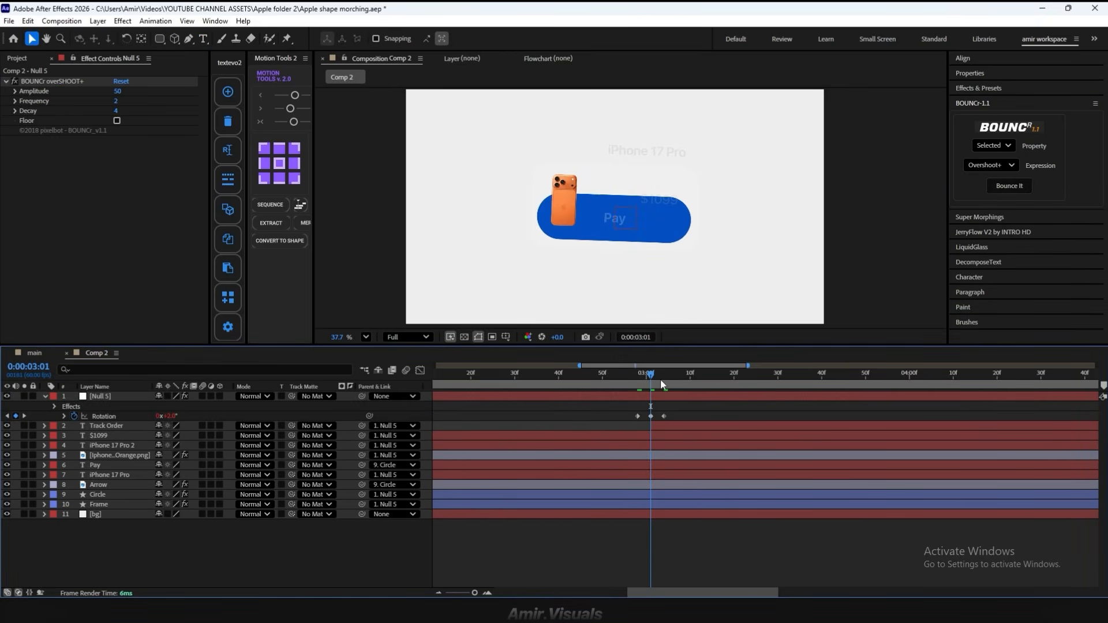
pyautogui.press('space')
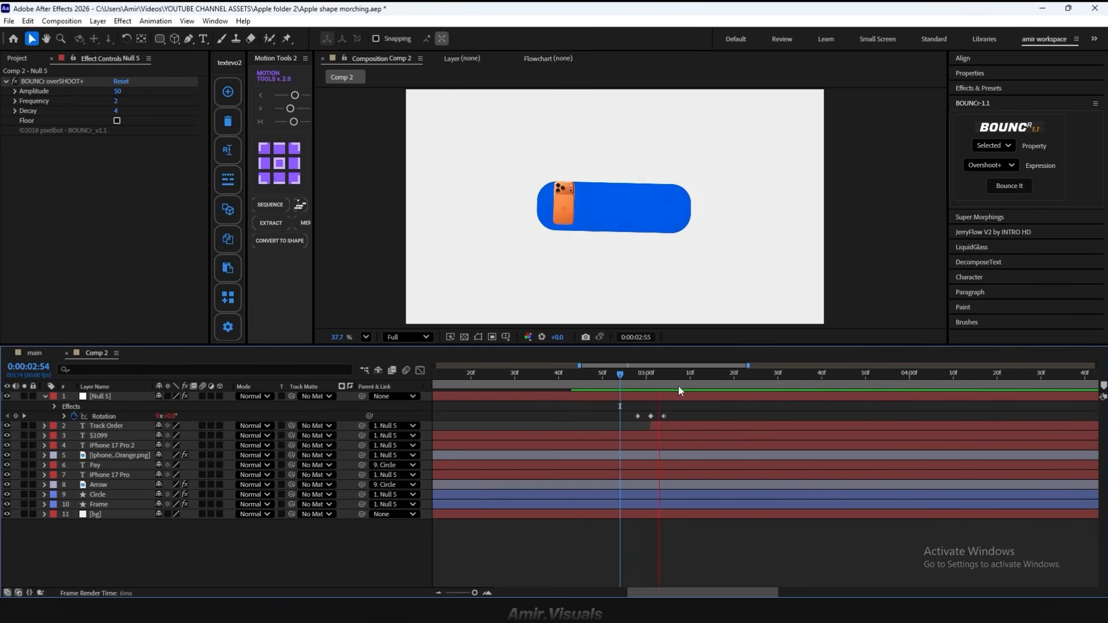
# Step: Set the null's rotation at 0:00:03:01 to 4° and preview the animation from 0:00:02:47
pyautogui.click(651, 375)
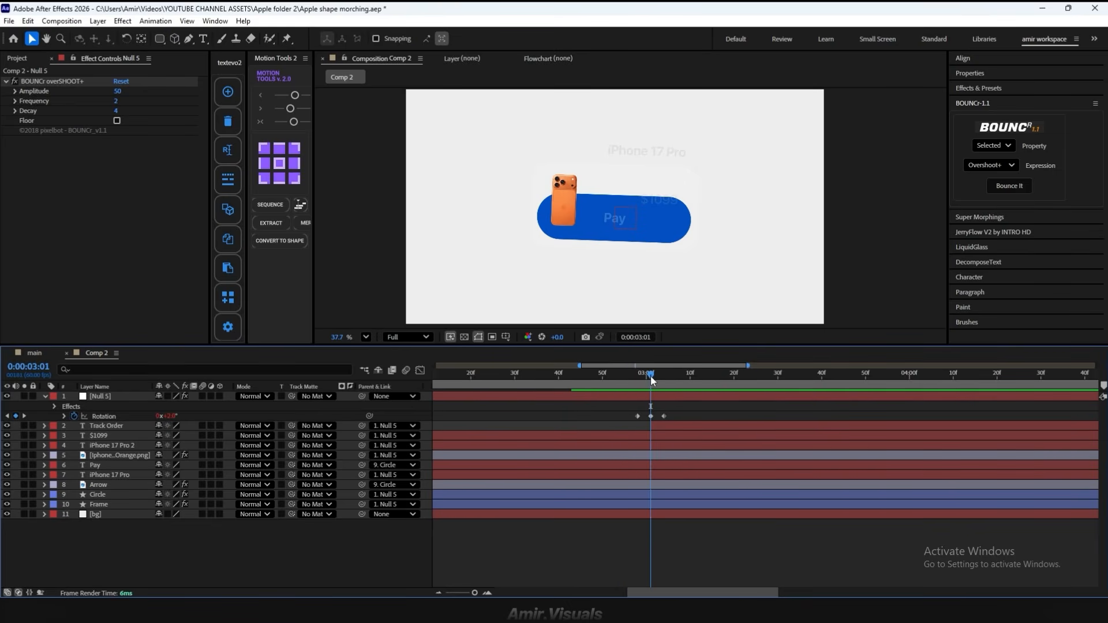
pyautogui.click(174, 416)
pyautogui.write('4')
pyautogui.click(235, 546)
pyautogui.click(586, 375)
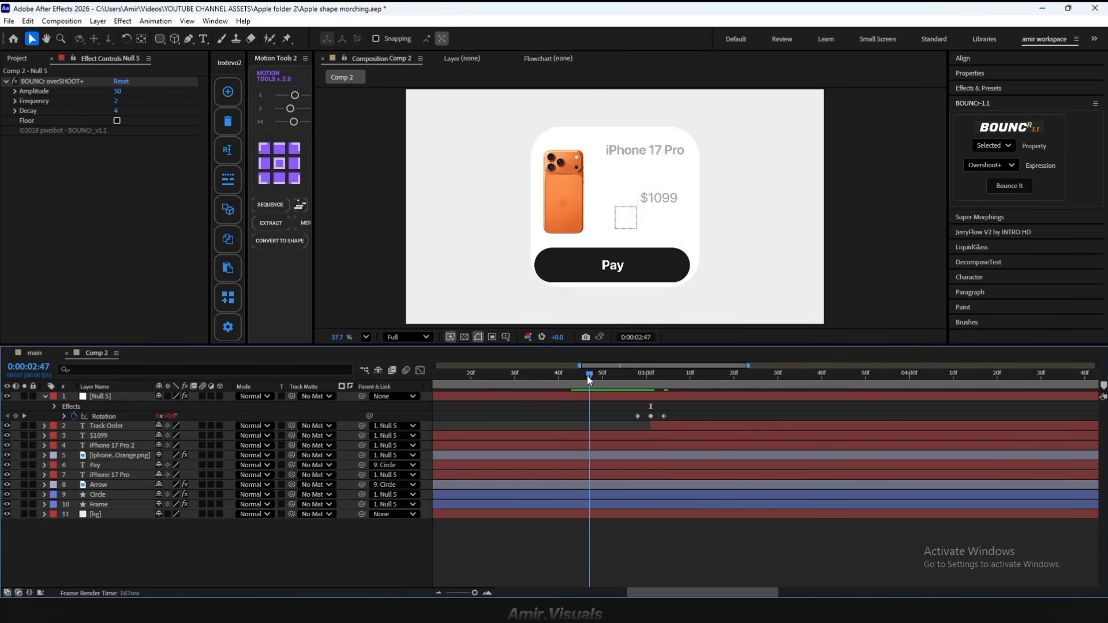
pyautogui.press('space')
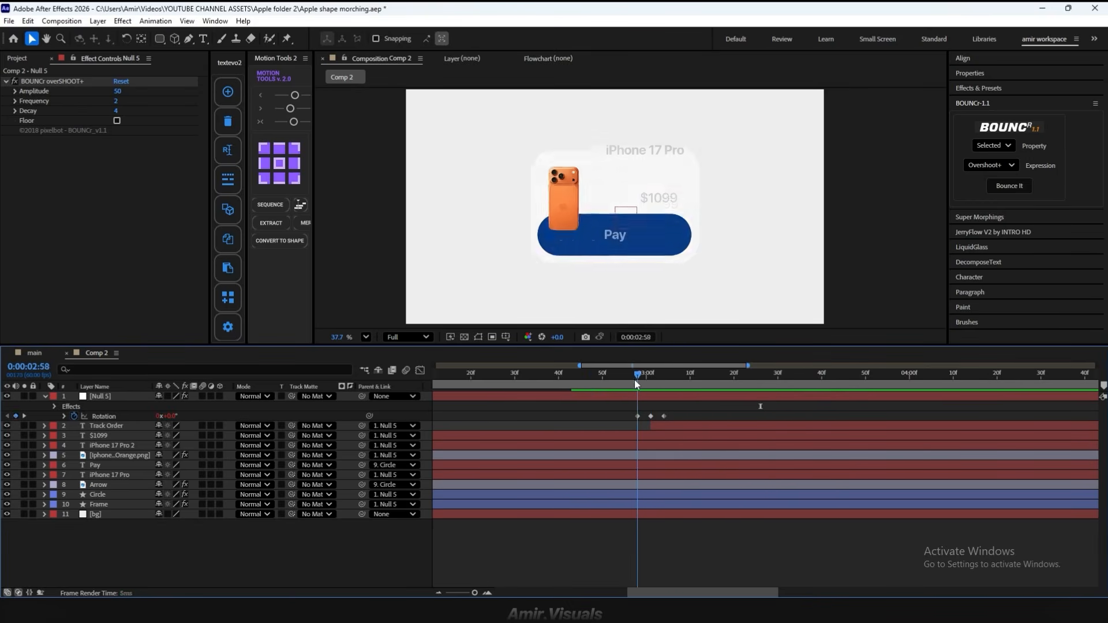
# Step: Move the null's first Rotation keyframe to 0:00:02:55 and its last to 0:00:03:07, previewing the slower tilt
pyautogui.moveTo(637, 416); pyautogui.dragTo(622, 417)
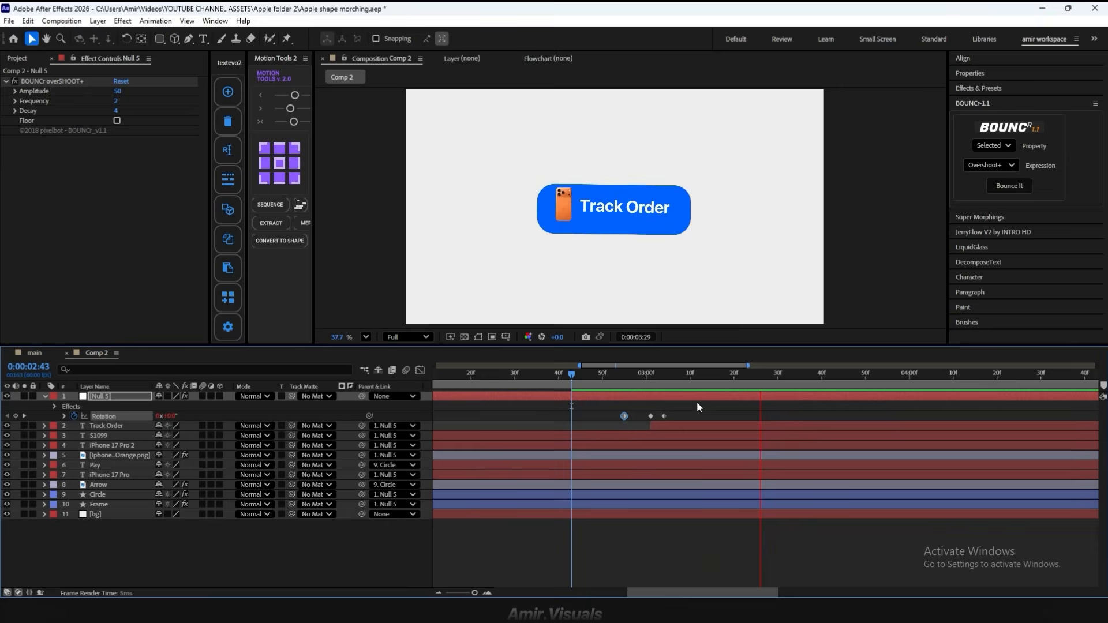
pyautogui.moveTo(664, 416); pyautogui.dragTo(678, 416)
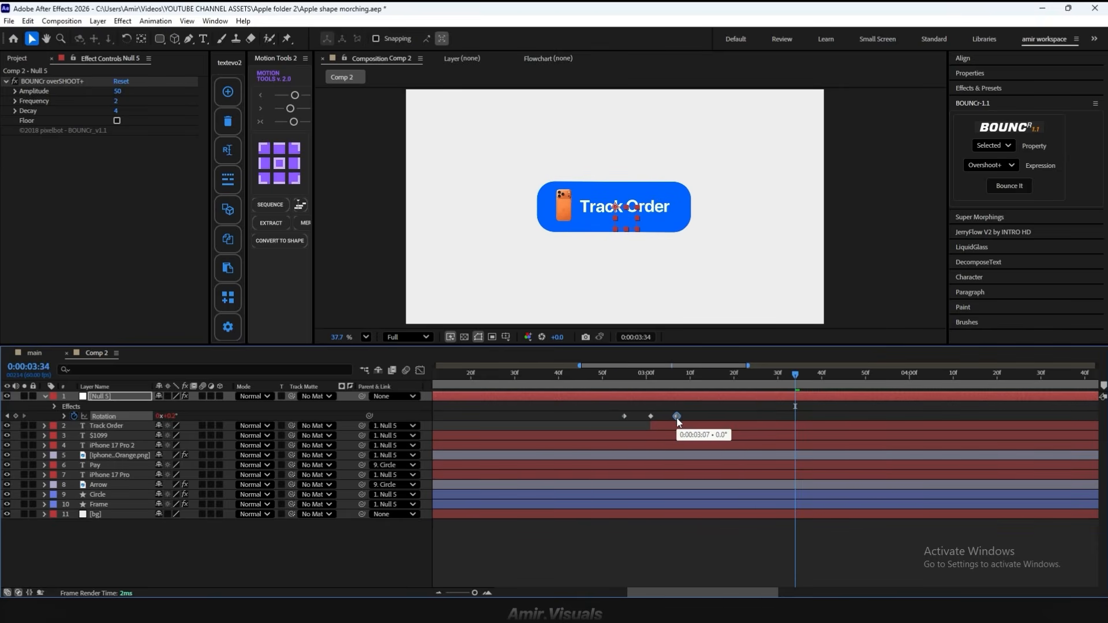
pyautogui.click(562, 378)
pyautogui.press('space')
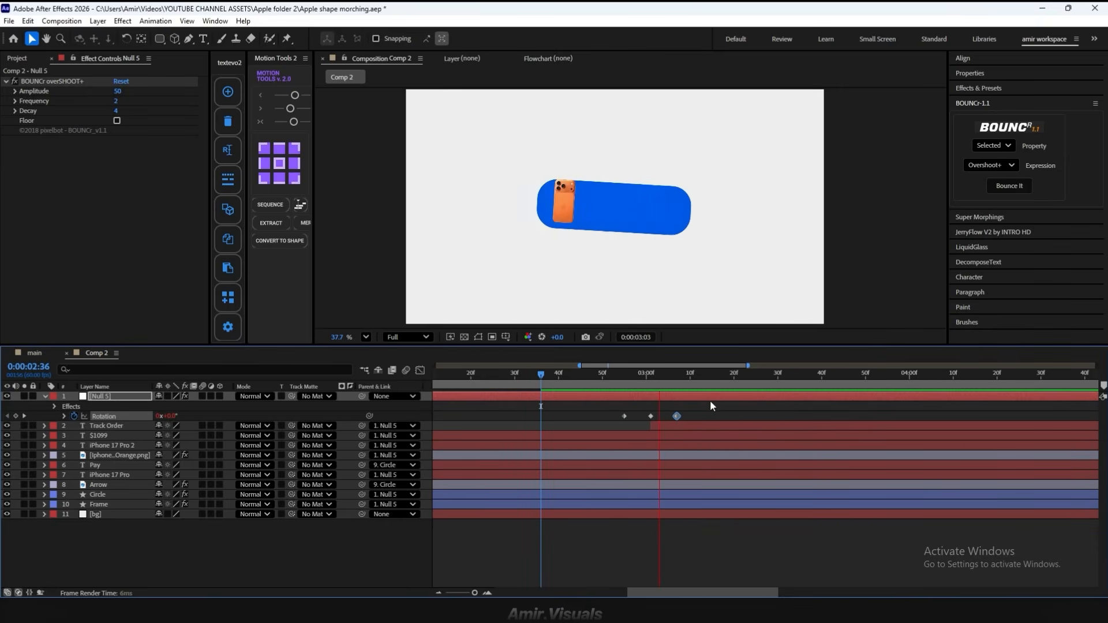
pyautogui.press('space')
# Step: Copy the null's three Rotation keyframes to the Pay card morph, aligning the middle one with 0:00:01:55
pyautogui.moveTo(698, 420); pyautogui.dragTo(611, 417)
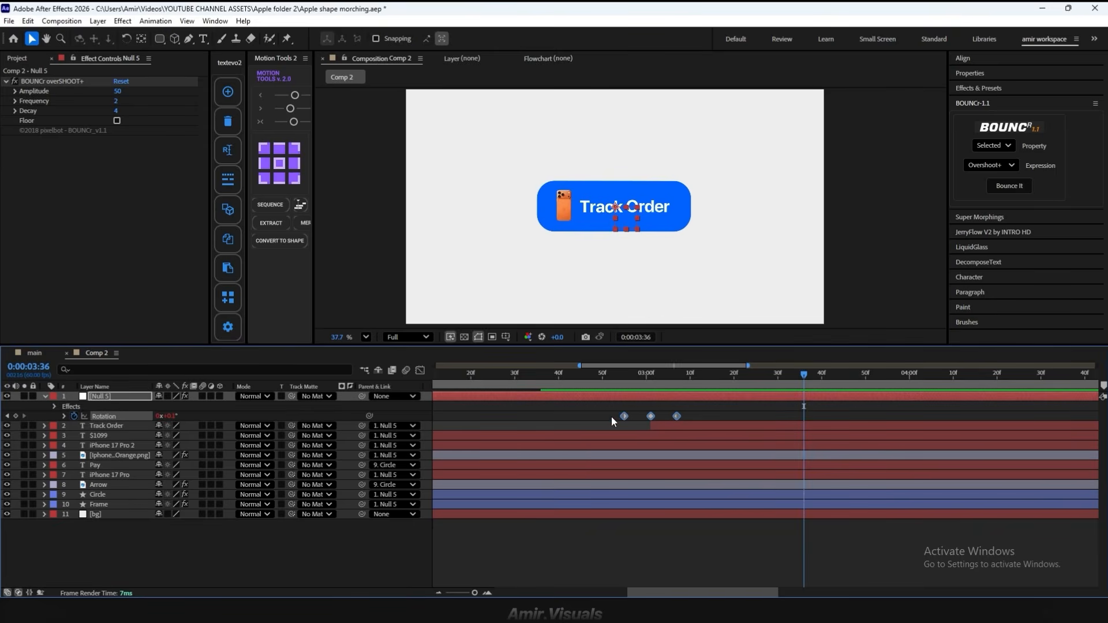
pyautogui.moveTo(692, 382); pyautogui.dragTo(763, 433)
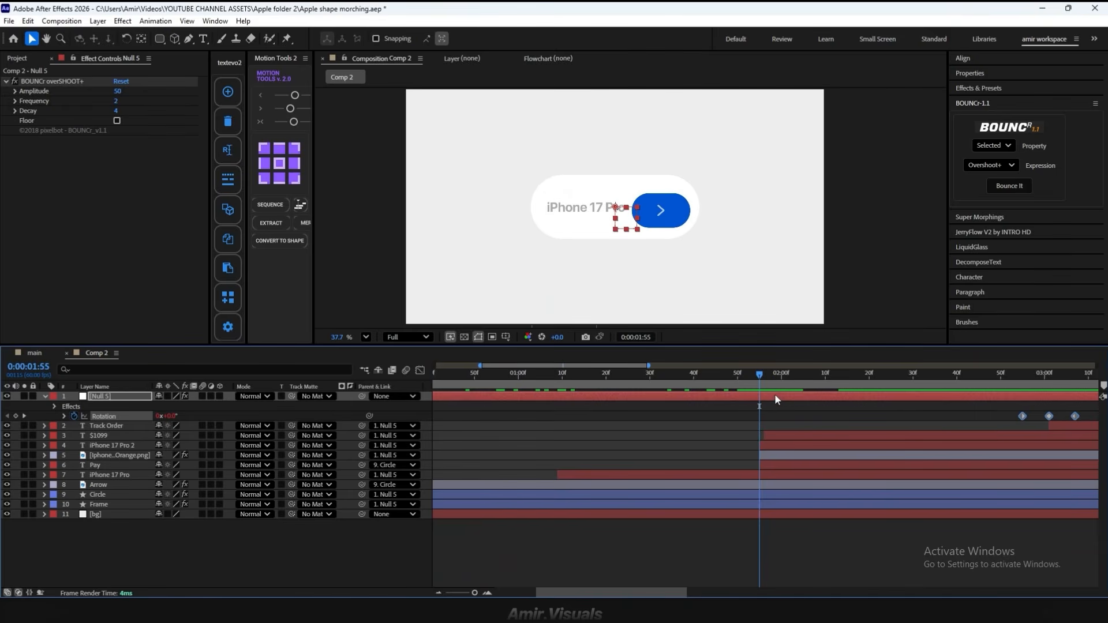
pyautogui.hotkey('ctrl', 'v')
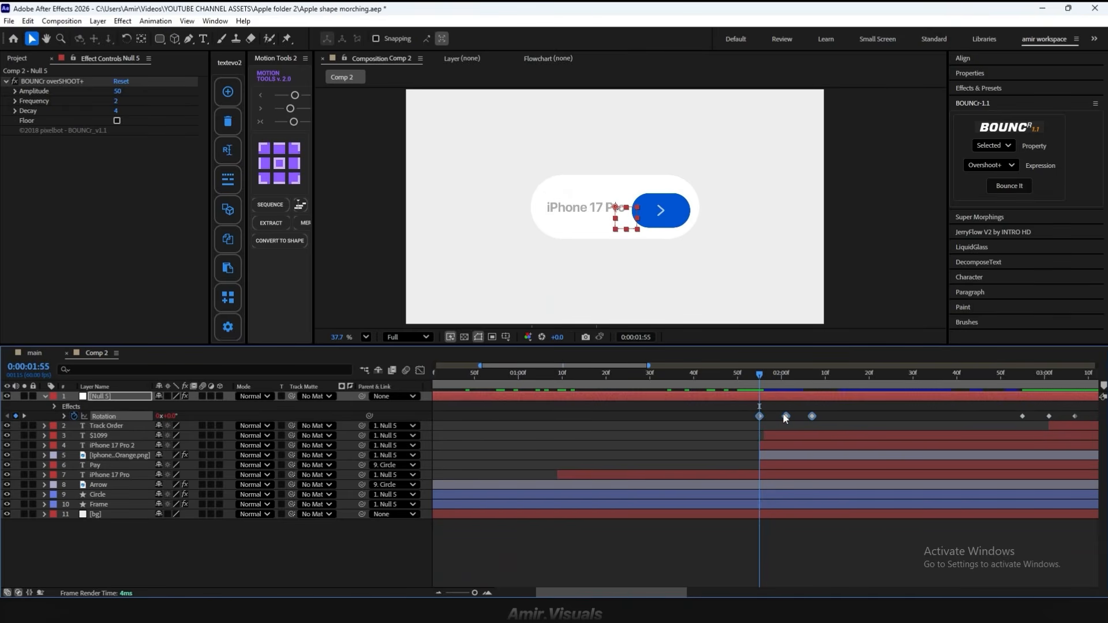
pyautogui.moveTo(822, 406); pyautogui.dragTo(760, 418)
pyautogui.click(763, 422)
pyautogui.click(760, 417)
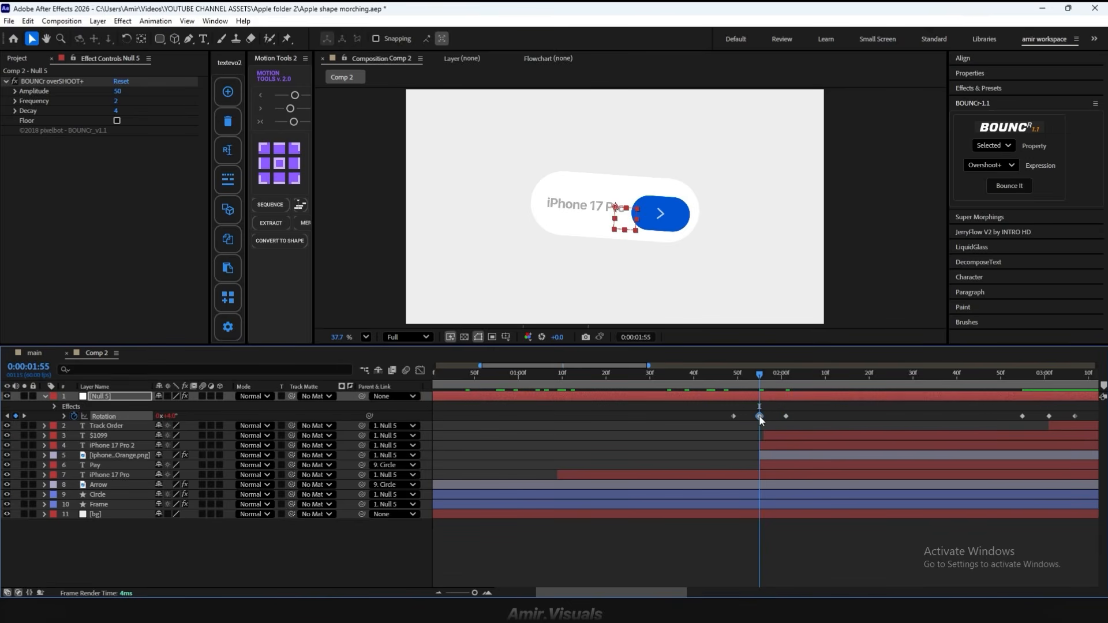
# Step: Set the null's rotation at 0:00:01:55 to -2° and preview the tilt from 0:00:01:48
pyautogui.click(167, 416)
pyautogui.write('-')
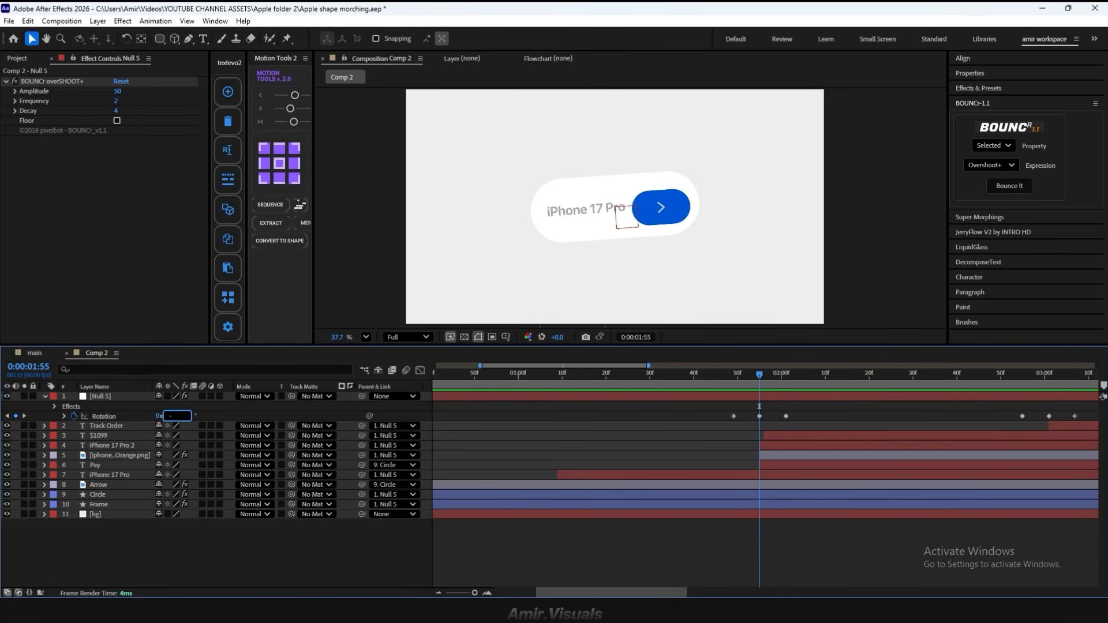
pyautogui.write('2')
pyautogui.press('Return')
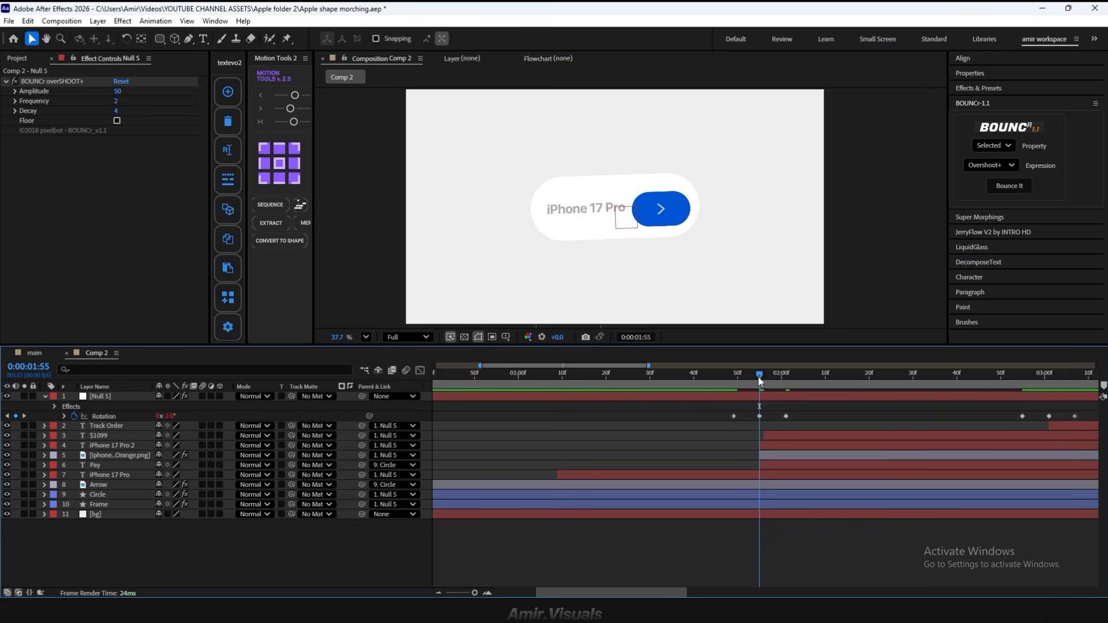
pyautogui.moveTo(760, 376); pyautogui.dragTo(728, 376)
pyautogui.press('space')
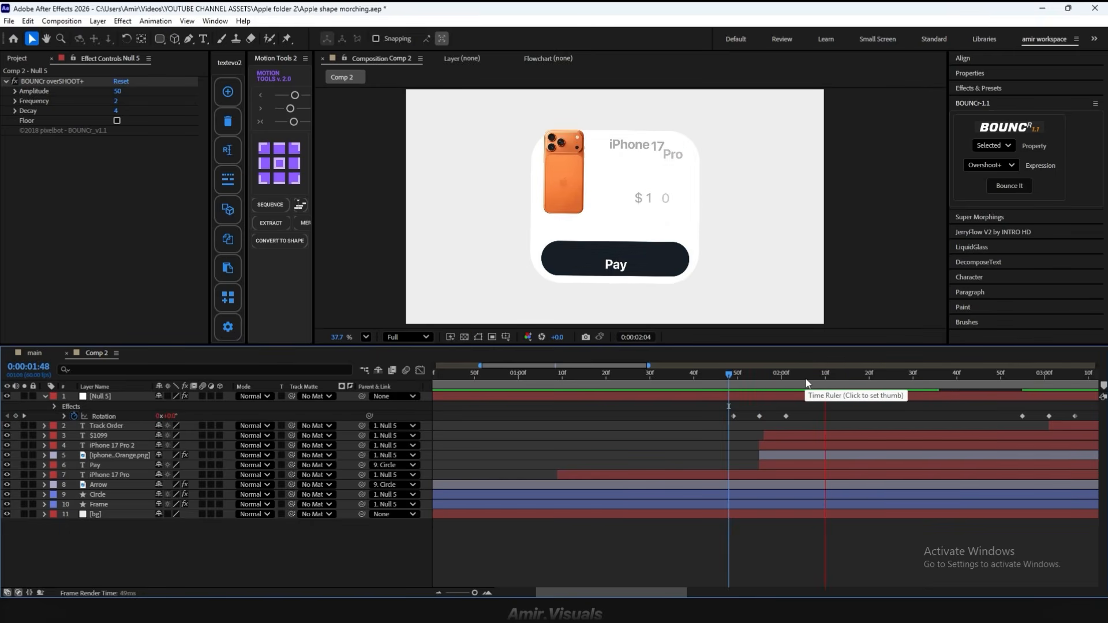